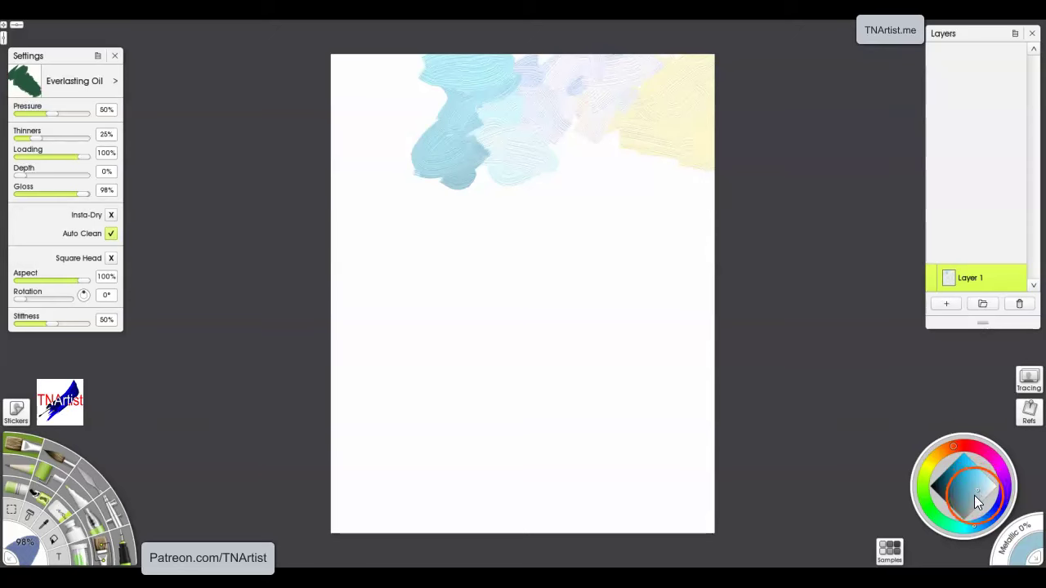
- Paint muted light-blue oil strokes below the existing blue patch, running down toward the middle of the canvas
{"action": "left_click_drag", "start_coordinate": [979, 485], "coordinate": [964, 497]}
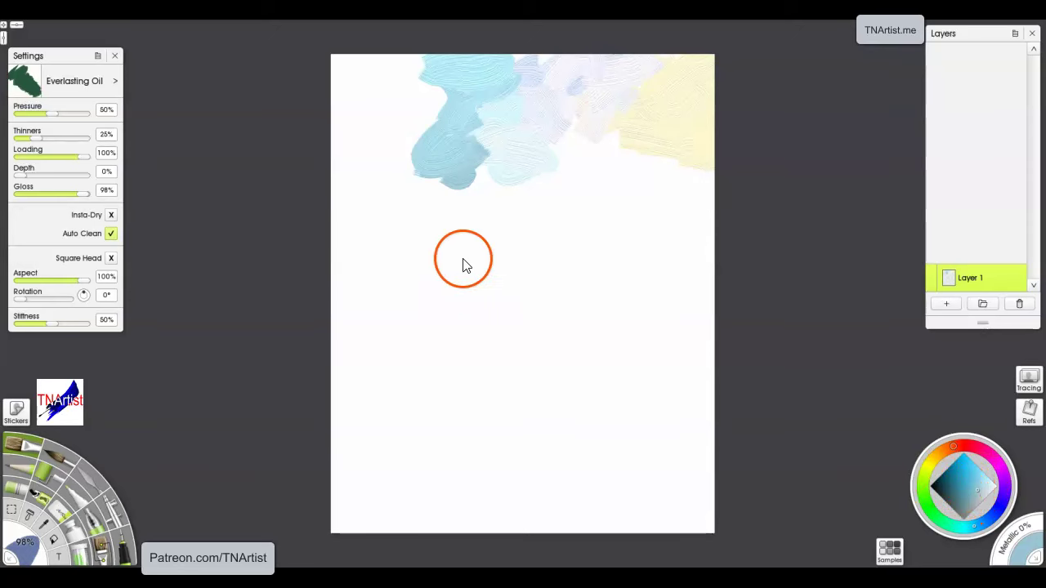
{"action": "mouse_move", "coordinate": [471, 215]}
{"action": "left_mouse_down"}
{"action": "mouse_move", "coordinate": [462, 247]}
{"action": "mouse_move", "coordinate": [473, 214]}
{"action": "mouse_move", "coordinate": [418, 257]}
{"action": "mouse_move", "coordinate": [441, 175]}
{"action": "mouse_move", "coordinate": [460, 208]}
{"action": "mouse_move", "coordinate": [402, 221]}
{"action": "left_mouse_up"}
{"action": "mouse_move", "coordinate": [463, 211]}
{"action": "left_mouse_down"}
{"action": "mouse_move", "coordinate": [495, 254]}
{"action": "mouse_move", "coordinate": [507, 183]}
{"action": "mouse_move", "coordinate": [511, 234]}
{"action": "mouse_move", "coordinate": [496, 210]}
{"action": "mouse_move", "coordinate": [478, 233]}
{"action": "mouse_move", "coordinate": [556, 166]}
{"action": "mouse_move", "coordinate": [540, 178]}
{"action": "mouse_move", "coordinate": [547, 220]}
{"action": "mouse_move", "coordinate": [555, 176]}
{"action": "left_mouse_up"}
{"action": "left_click_drag", "start_coordinate": [523, 252], "coordinate": [578, 220]}
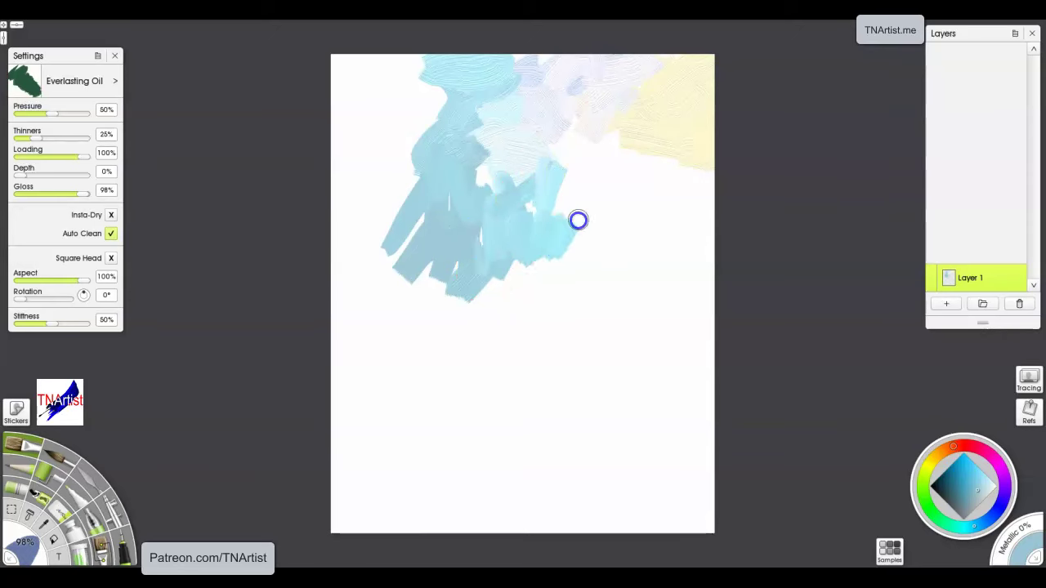
{"action": "mouse_move", "coordinate": [533, 273]}
{"action": "left_mouse_down"}
{"action": "mouse_move", "coordinate": [530, 318]}
{"action": "mouse_move", "coordinate": [562, 337]}
{"action": "left_mouse_up"}
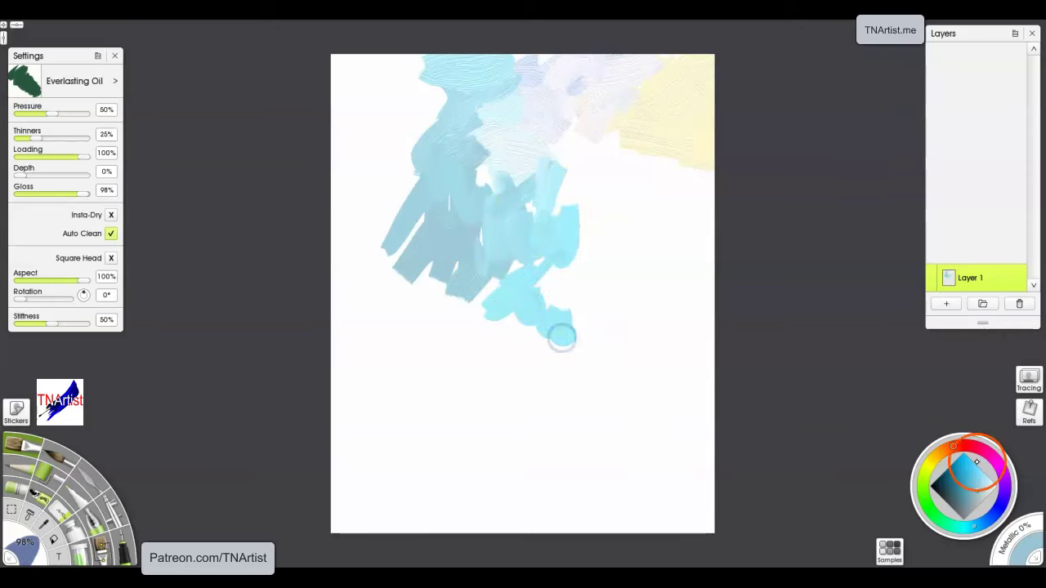
- Paint pale teal strokes toward the canvas's lower right and fill its left side with soft green
{"action": "left_click", "coordinate": [951, 526]}
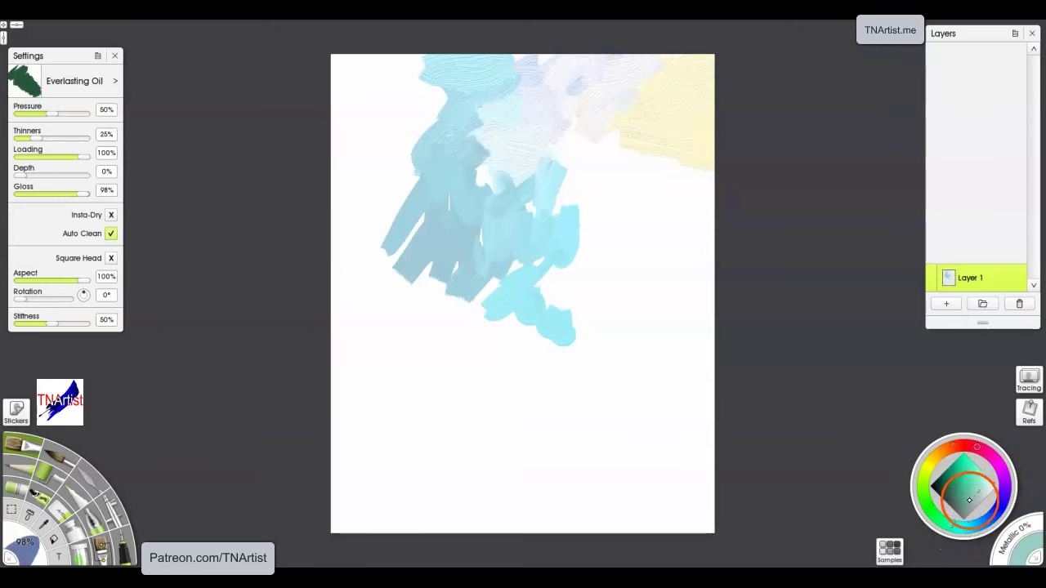
{"action": "mouse_move", "coordinate": [582, 293]}
{"action": "left_mouse_down"}
{"action": "mouse_move", "coordinate": [567, 350]}
{"action": "mouse_move", "coordinate": [618, 330]}
{"action": "mouse_move", "coordinate": [533, 321]}
{"action": "mouse_move", "coordinate": [604, 401]}
{"action": "mouse_move", "coordinate": [551, 423]}
{"action": "mouse_move", "coordinate": [618, 416]}
{"action": "mouse_move", "coordinate": [634, 441]}
{"action": "mouse_move", "coordinate": [520, 386]}
{"action": "mouse_move", "coordinate": [495, 410]}
{"action": "mouse_move", "coordinate": [571, 453]}
{"action": "mouse_move", "coordinate": [643, 452]}
{"action": "mouse_move", "coordinate": [645, 463]}
{"action": "mouse_move", "coordinate": [689, 434]}
{"action": "left_mouse_up"}
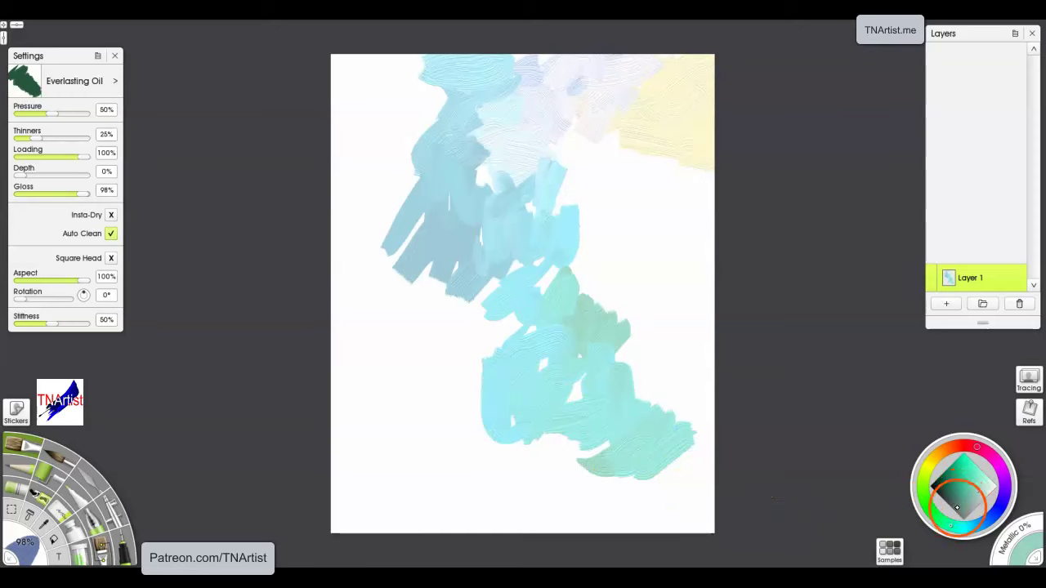
{"action": "mouse_move", "coordinate": [466, 343]}
{"action": "left_mouse_down"}
{"action": "mouse_move", "coordinate": [425, 416]}
{"action": "mouse_move", "coordinate": [456, 434]}
{"action": "mouse_move", "coordinate": [441, 330]}
{"action": "mouse_move", "coordinate": [355, 369]}
{"action": "mouse_move", "coordinate": [434, 277]}
{"action": "left_mouse_up"}
{"action": "left_click", "coordinate": [702, 378]}
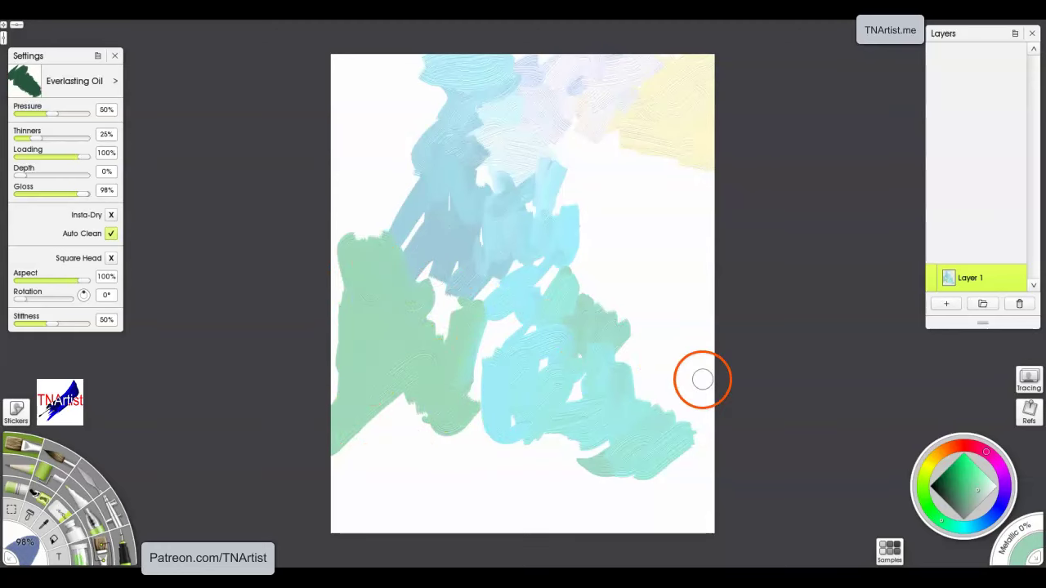
{"action": "left_click_drag", "start_coordinate": [489, 341], "coordinate": [477, 401]}
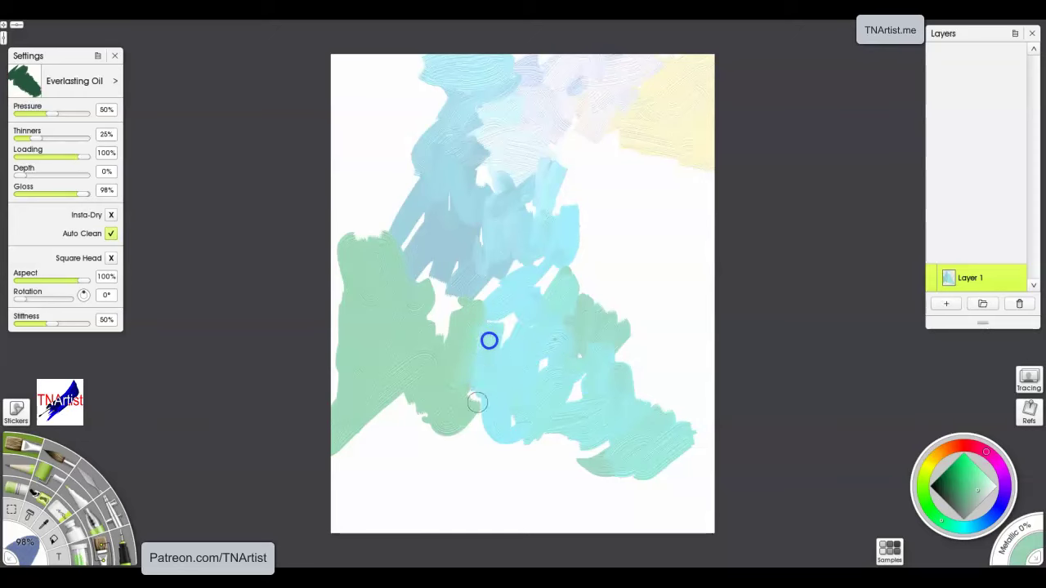
{"action": "mouse_move", "coordinate": [450, 343]}
{"action": "left_mouse_down"}
{"action": "mouse_move", "coordinate": [446, 278]}
{"action": "mouse_move", "coordinate": [374, 185]}
{"action": "mouse_move", "coordinate": [324, 255]}
{"action": "left_mouse_up"}
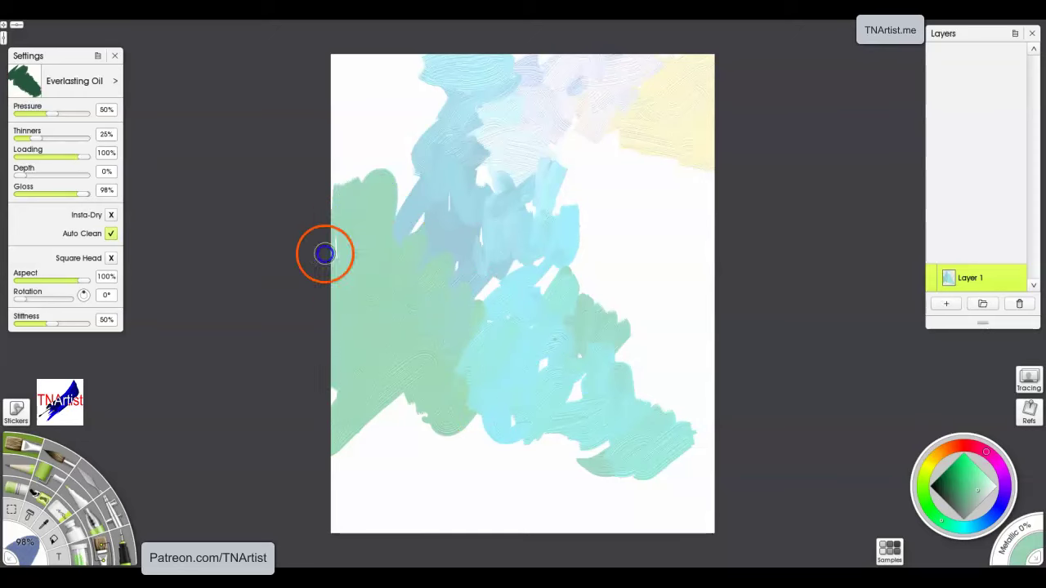
- Sample the pale yellow from the canvas and brush it into the upper-left corner, right side and lower-right corner
{"action": "left_click", "coordinate": [687, 126], "text": "alt"}
{"action": "mouse_move", "coordinate": [429, 167]}
{"action": "left_mouse_down"}
{"action": "mouse_move", "coordinate": [420, 127]}
{"action": "mouse_move", "coordinate": [412, 176]}
{"action": "mouse_move", "coordinate": [386, 173]}
{"action": "mouse_move", "coordinate": [372, 124]}
{"action": "left_mouse_up"}
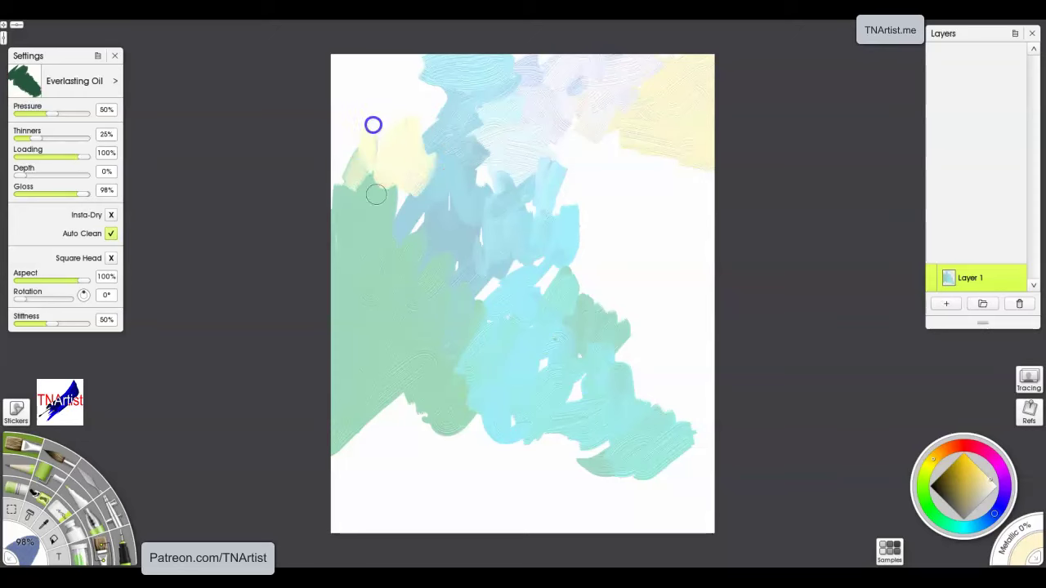
{"action": "left_click_drag", "start_coordinate": [394, 177], "coordinate": [385, 217]}
{"action": "mouse_move", "coordinate": [329, 181]}
{"action": "left_mouse_down"}
{"action": "mouse_move", "coordinate": [350, 136]}
{"action": "mouse_move", "coordinate": [388, 99]}
{"action": "mouse_move", "coordinate": [398, 53]}
{"action": "left_mouse_up"}
{"action": "left_click_drag", "start_coordinate": [666, 302], "coordinate": [678, 374]}
{"action": "left_click_drag", "start_coordinate": [588, 484], "coordinate": [696, 460]}
{"action": "left_click_drag", "start_coordinate": [706, 336], "coordinate": [642, 338]}
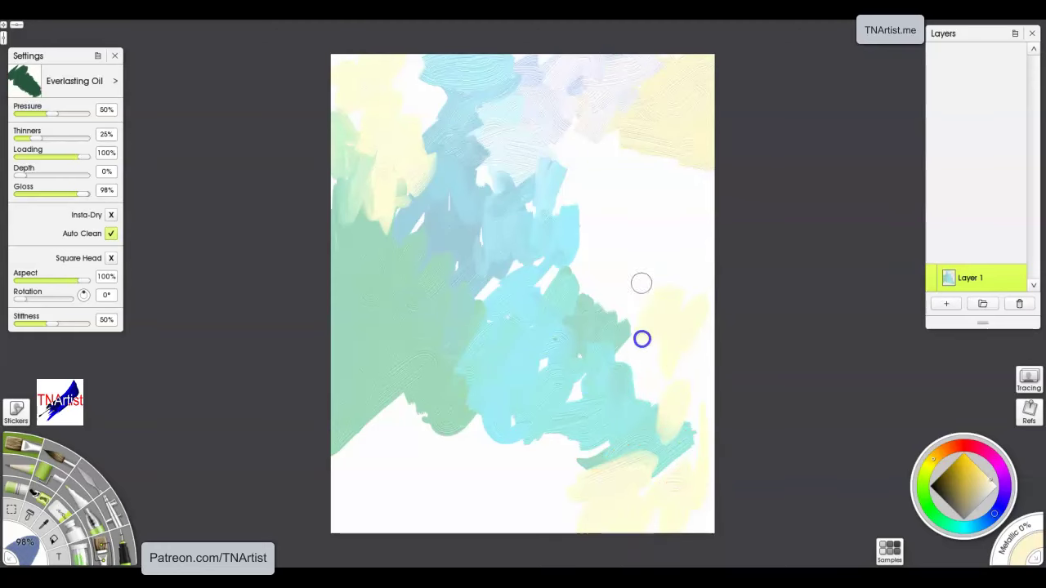
{"action": "left_click_drag", "start_coordinate": [591, 272], "coordinate": [610, 221]}
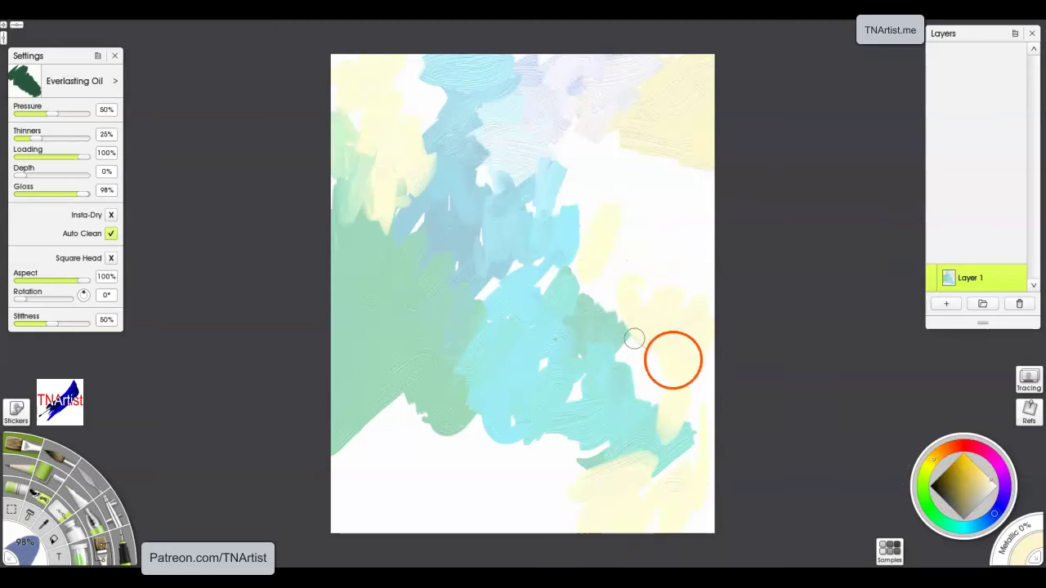
- Sample the light blue from the canvas and dab it over the right side and upper middle
{"action": "left_click", "coordinate": [495, 96], "text": "alt"}
{"action": "left_click_drag", "start_coordinate": [688, 297], "coordinate": [681, 285]}
{"action": "mouse_move", "coordinate": [686, 240]}
{"action": "left_mouse_down"}
{"action": "mouse_move", "coordinate": [682, 231]}
{"action": "mouse_move", "coordinate": [667, 250]}
{"action": "left_mouse_up"}
{"action": "mouse_move", "coordinate": [612, 264]}
{"action": "left_mouse_down"}
{"action": "mouse_move", "coordinate": [600, 278]}
{"action": "mouse_move", "coordinate": [608, 270]}
{"action": "left_mouse_up"}
{"action": "left_click_drag", "start_coordinate": [599, 233], "coordinate": [581, 278]}
{"action": "left_click_drag", "start_coordinate": [573, 205], "coordinate": [595, 173]}
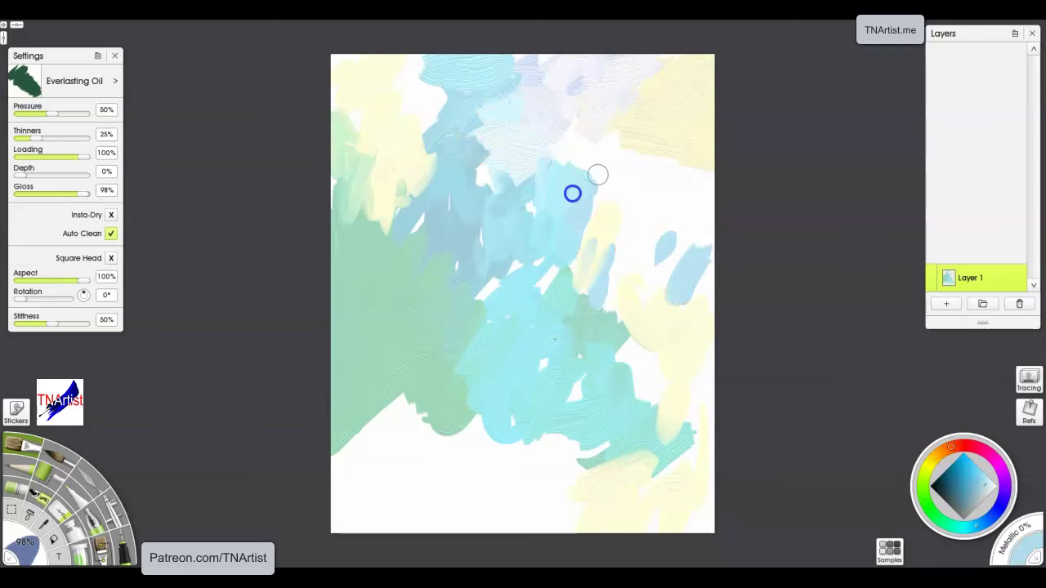
- Switch to a dusty pink and dab it on the white areas at the right and along the bottom of the canvas
{"action": "left_click_drag", "start_coordinate": [981, 450], "coordinate": [999, 462]}
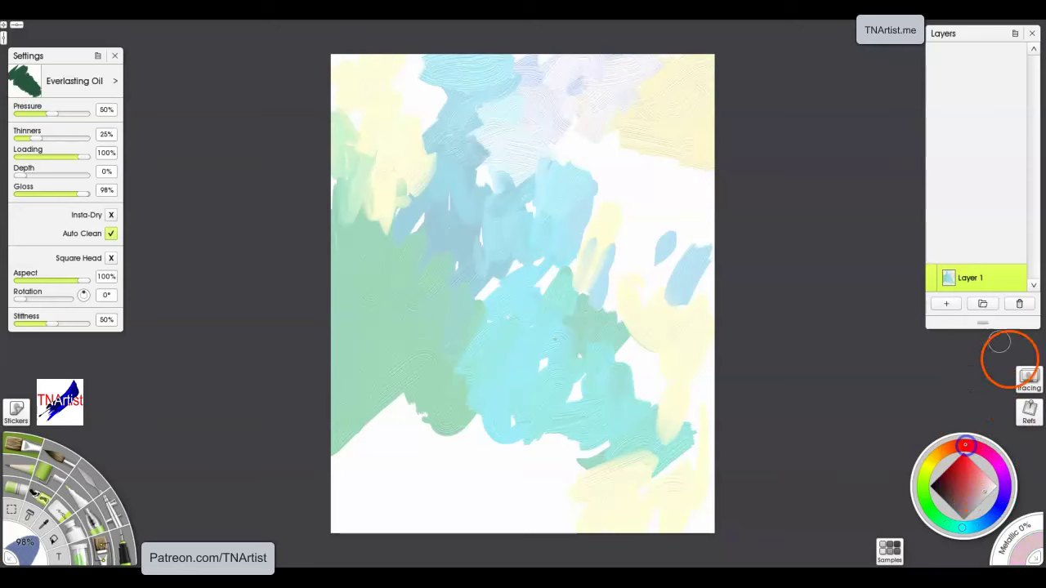
{"action": "left_click_drag", "start_coordinate": [644, 242], "coordinate": [666, 193]}
{"action": "left_click_drag", "start_coordinate": [621, 281], "coordinate": [628, 260]}
{"action": "left_click_drag", "start_coordinate": [548, 452], "coordinate": [563, 444]}
{"action": "mouse_move", "coordinate": [577, 452]}
{"action": "left_mouse_down"}
{"action": "mouse_move", "coordinate": [595, 454]}
{"action": "mouse_move", "coordinate": [617, 498]}
{"action": "left_mouse_up"}
{"action": "mouse_move", "coordinate": [547, 488]}
{"action": "left_mouse_down"}
{"action": "mouse_move", "coordinate": [474, 524]}
{"action": "mouse_move", "coordinate": [559, 485]}
{"action": "mouse_move", "coordinate": [562, 516]}
{"action": "left_mouse_up"}
{"action": "mouse_move", "coordinate": [396, 488]}
{"action": "left_mouse_down"}
{"action": "mouse_move", "coordinate": [430, 473]}
{"action": "mouse_move", "coordinate": [369, 492]}
{"action": "left_mouse_up"}
- Dab muted blue and violet strokes into the lower-left part of the canvas
{"action": "left_click", "coordinate": [990, 517]}
{"action": "mouse_move", "coordinate": [346, 502]}
{"action": "left_mouse_down"}
{"action": "mouse_move", "coordinate": [345, 528]}
{"action": "mouse_move", "coordinate": [422, 520]}
{"action": "left_mouse_up"}
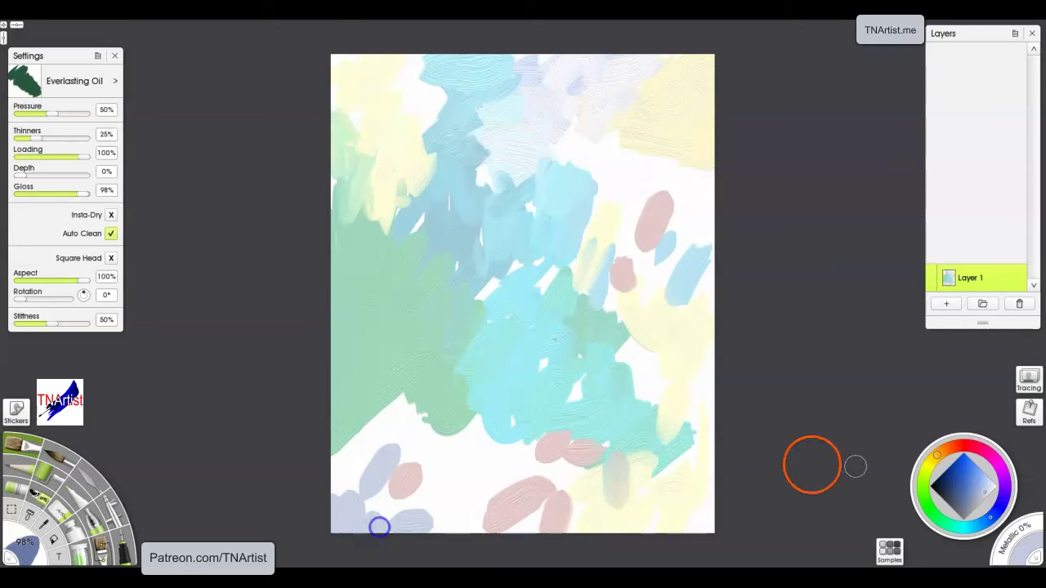
{"action": "left_click", "coordinate": [1000, 506]}
{"action": "left_click_drag", "start_coordinate": [447, 466], "coordinate": [474, 487]}
{"action": "left_click_drag", "start_coordinate": [363, 437], "coordinate": [325, 481]}
{"action": "left_click_drag", "start_coordinate": [388, 405], "coordinate": [377, 456]}
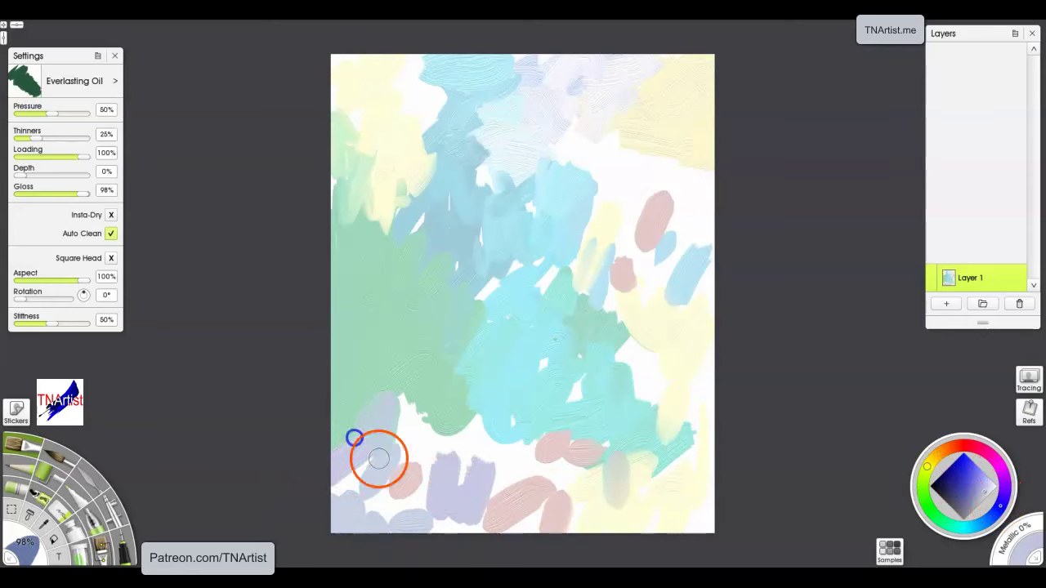
- Layer soft grey-blue dabs over the lower-left area and scatter a few along the bottom edge
{"action": "left_click", "coordinate": [985, 521]}
{"action": "left_click_drag", "start_coordinate": [400, 400], "coordinate": [400, 445]}
{"action": "mouse_move", "coordinate": [439, 414]}
{"action": "left_mouse_down"}
{"action": "mouse_move", "coordinate": [476, 449]}
{"action": "mouse_move", "coordinate": [528, 451]}
{"action": "left_mouse_up"}
{"action": "left_click_drag", "start_coordinate": [441, 528], "coordinate": [478, 522]}
{"action": "left_click_drag", "start_coordinate": [499, 474], "coordinate": [486, 438]}
{"action": "mouse_move", "coordinate": [347, 411]}
{"action": "left_mouse_down"}
{"action": "mouse_move", "coordinate": [352, 377]}
{"action": "mouse_move", "coordinate": [365, 401]}
{"action": "mouse_move", "coordinate": [325, 441]}
{"action": "left_mouse_up"}
{"action": "mouse_move", "coordinate": [380, 482]}
{"action": "left_mouse_down"}
{"action": "mouse_move", "coordinate": [378, 499]}
{"action": "mouse_move", "coordinate": [432, 514]}
{"action": "left_mouse_up"}
{"action": "left_click_drag", "start_coordinate": [463, 482], "coordinate": [466, 517]}
{"action": "left_click_drag", "start_coordinate": [610, 502], "coordinate": [619, 535]}
{"action": "mouse_move", "coordinate": [676, 507]}
{"action": "left_mouse_down"}
{"action": "mouse_move", "coordinate": [682, 495]}
{"action": "mouse_move", "coordinate": [688, 522]}
{"action": "left_mouse_up"}
{"action": "left_click_drag", "start_coordinate": [630, 262], "coordinate": [628, 257]}
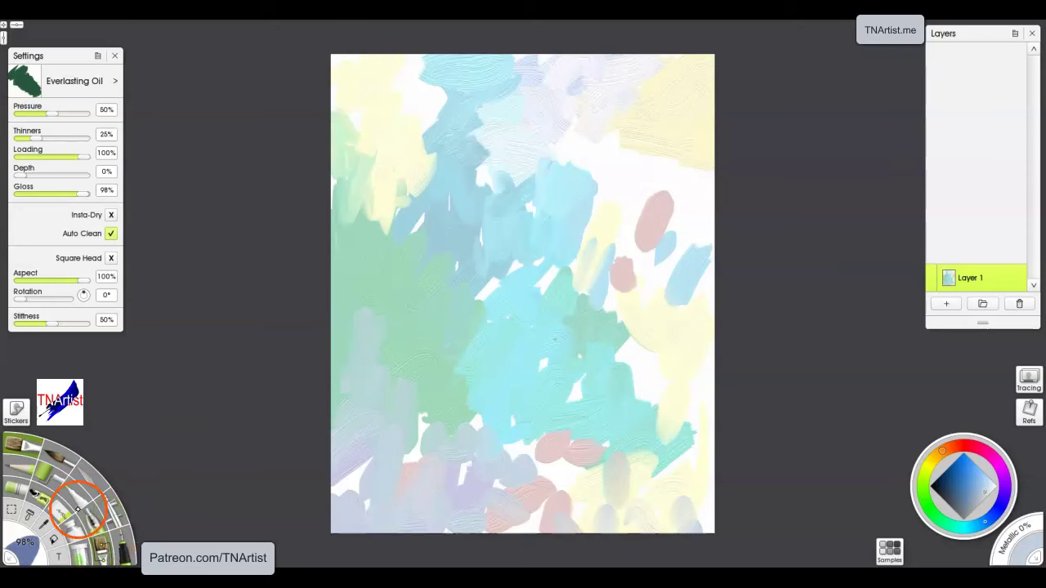
- Blend the colors across the lower half of the canvas using the Palette Knife with the Just Blend Color preset
{"action": "left_click", "coordinate": [52, 475]}
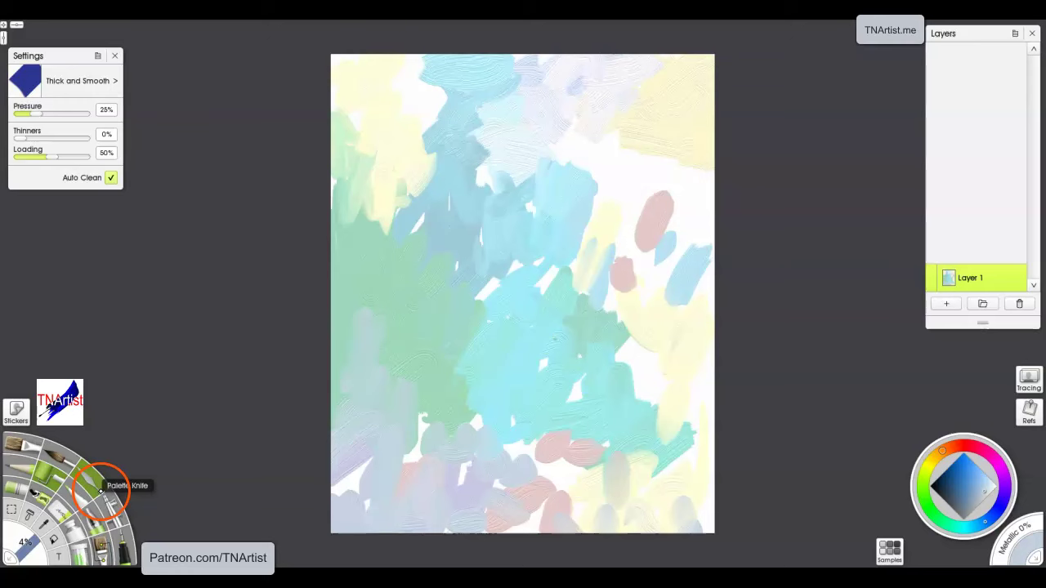
{"action": "left_click", "coordinate": [97, 489]}
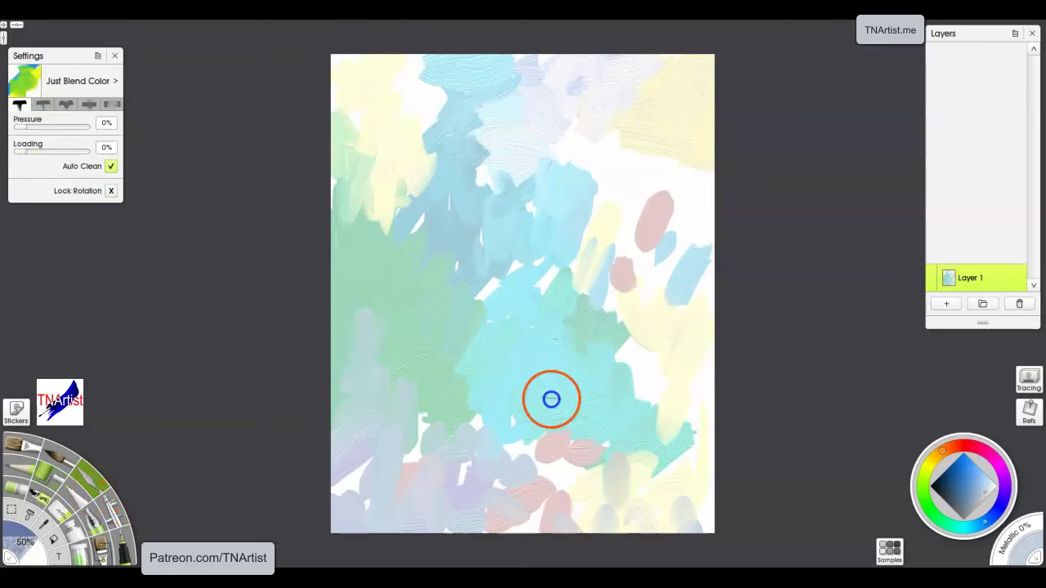
{"action": "mouse_move", "coordinate": [569, 380]}
{"action": "left_mouse_down"}
{"action": "mouse_move", "coordinate": [624, 352]}
{"action": "mouse_move", "coordinate": [649, 353]}
{"action": "mouse_move", "coordinate": [639, 379]}
{"action": "mouse_move", "coordinate": [644, 338]}
{"action": "mouse_move", "coordinate": [679, 371]}
{"action": "mouse_move", "coordinate": [629, 394]}
{"action": "mouse_move", "coordinate": [685, 354]}
{"action": "left_mouse_up"}
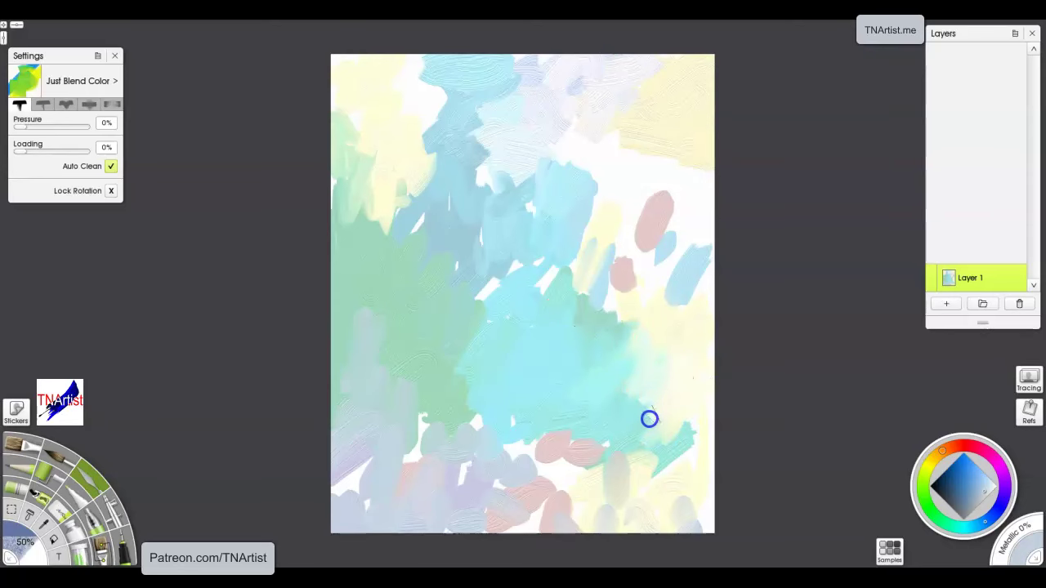
{"action": "mouse_move", "coordinate": [712, 415]}
{"action": "left_mouse_down"}
{"action": "mouse_move", "coordinate": [670, 443]}
{"action": "mouse_move", "coordinate": [628, 425]}
{"action": "mouse_move", "coordinate": [647, 437]}
{"action": "mouse_move", "coordinate": [585, 453]}
{"action": "mouse_move", "coordinate": [649, 456]}
{"action": "mouse_move", "coordinate": [581, 475]}
{"action": "mouse_move", "coordinate": [553, 423]}
{"action": "left_mouse_up"}
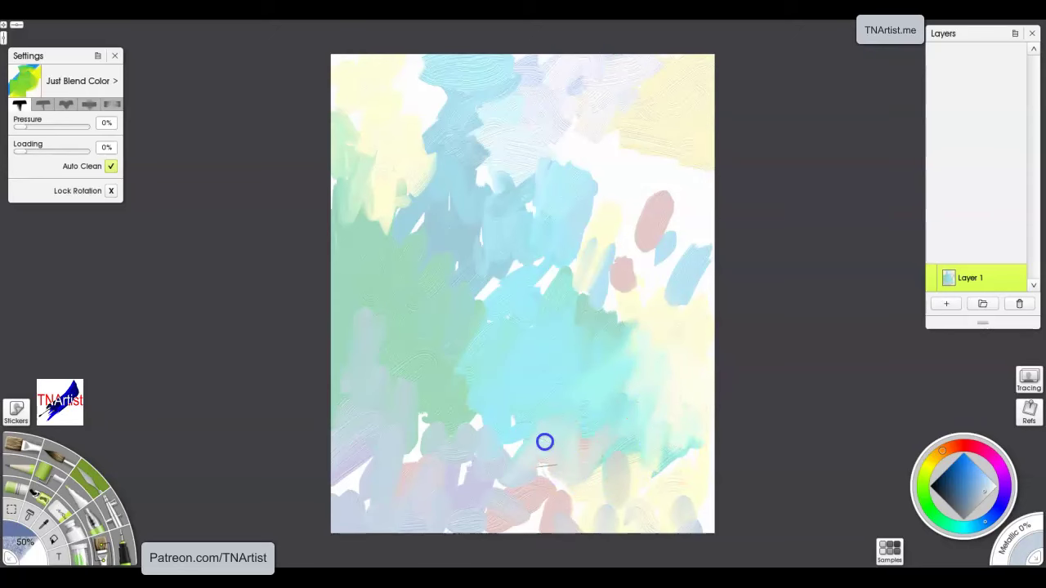
{"action": "mouse_move", "coordinate": [635, 455]}
{"action": "left_mouse_down"}
{"action": "mouse_move", "coordinate": [684, 463]}
{"action": "mouse_move", "coordinate": [668, 485]}
{"action": "left_mouse_up"}
{"action": "left_click_drag", "start_coordinate": [636, 537], "coordinate": [636, 537]}
{"action": "mouse_move", "coordinate": [549, 539]}
{"action": "left_mouse_down"}
{"action": "mouse_move", "coordinate": [561, 518]}
{"action": "mouse_move", "coordinate": [548, 478]}
{"action": "mouse_move", "coordinate": [530, 537]}
{"action": "mouse_move", "coordinate": [532, 492]}
{"action": "mouse_move", "coordinate": [495, 511]}
{"action": "mouse_move", "coordinate": [499, 460]}
{"action": "left_mouse_up"}
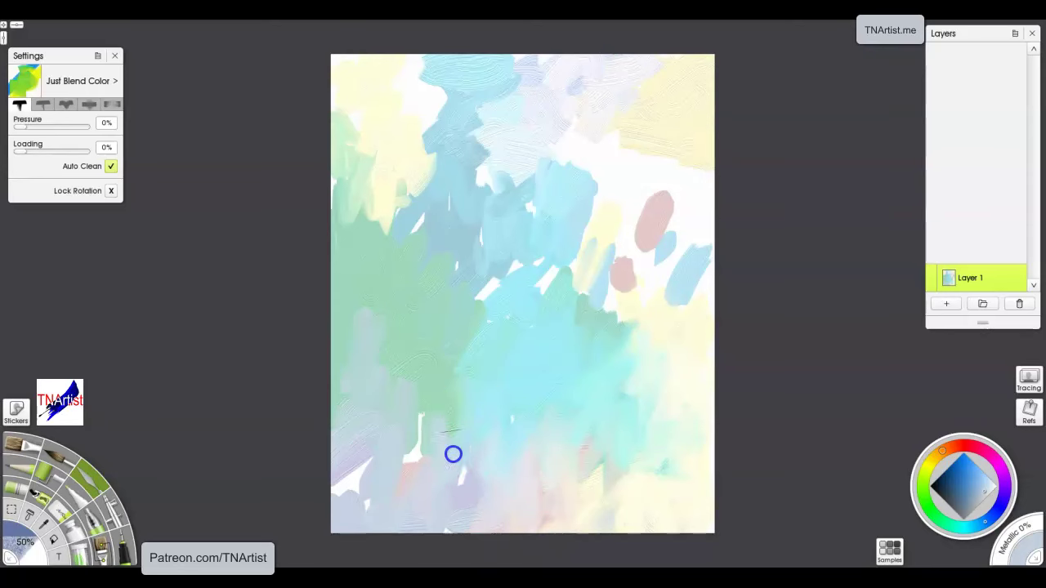
{"action": "left_click_drag", "start_coordinate": [406, 444], "coordinate": [353, 500]}
{"action": "left_click_drag", "start_coordinate": [629, 372], "coordinate": [613, 331]}
{"action": "mouse_move", "coordinate": [660, 377]}
{"action": "left_mouse_down"}
{"action": "mouse_move", "coordinate": [621, 411]}
{"action": "mouse_move", "coordinate": [523, 390]}
{"action": "left_mouse_up"}
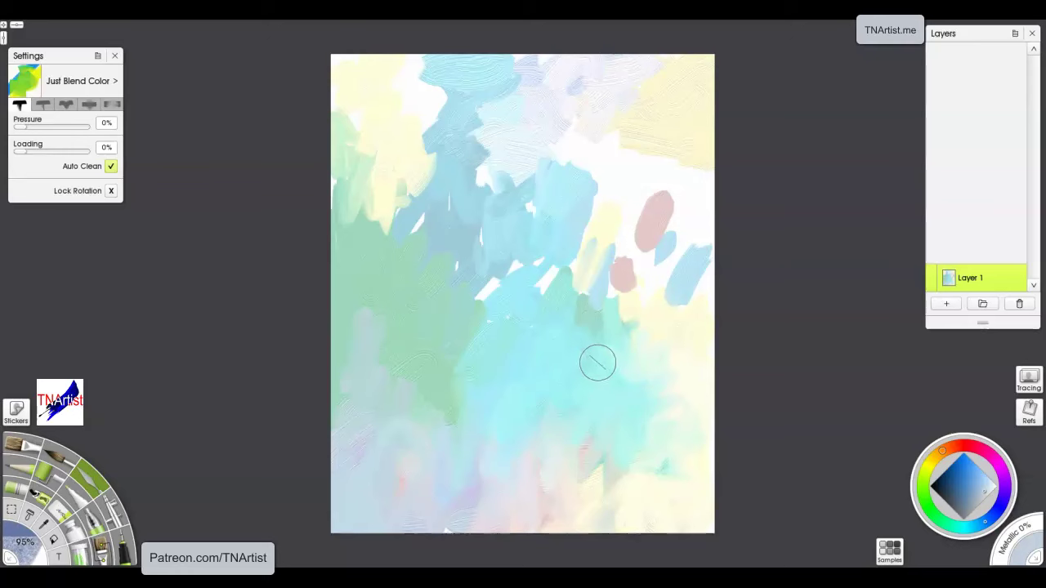
- Smear the blue, white, pink and yellow patches together across the upper middle and right, enlarging the knife to 128%
{"action": "left_click_drag", "start_coordinate": [546, 186], "coordinate": [528, 167]}
{"action": "left_click_drag", "start_coordinate": [541, 200], "coordinate": [553, 250]}
{"action": "left_click_drag", "start_coordinate": [519, 202], "coordinate": [517, 221]}
{"action": "mouse_move", "coordinate": [540, 175]}
{"action": "left_mouse_down"}
{"action": "mouse_move", "coordinate": [528, 143]}
{"action": "mouse_move", "coordinate": [530, 185]}
{"action": "left_mouse_up"}
{"action": "mouse_move", "coordinate": [514, 110]}
{"action": "left_mouse_down"}
{"action": "mouse_move", "coordinate": [488, 124]}
{"action": "mouse_move", "coordinate": [537, 156]}
{"action": "left_mouse_up"}
{"action": "mouse_move", "coordinate": [454, 192]}
{"action": "left_mouse_down"}
{"action": "mouse_move", "coordinate": [497, 203]}
{"action": "mouse_move", "coordinate": [390, 144]}
{"action": "mouse_move", "coordinate": [424, 61]}
{"action": "mouse_move", "coordinate": [313, 189]}
{"action": "mouse_move", "coordinate": [406, 170]}
{"action": "mouse_move", "coordinate": [430, 270]}
{"action": "mouse_move", "coordinate": [424, 252]}
{"action": "mouse_move", "coordinate": [483, 318]}
{"action": "mouse_move", "coordinate": [521, 231]}
{"action": "mouse_move", "coordinate": [437, 306]}
{"action": "mouse_move", "coordinate": [391, 458]}
{"action": "mouse_move", "coordinate": [441, 476]}
{"action": "mouse_move", "coordinate": [399, 528]}
{"action": "mouse_move", "coordinate": [591, 521]}
{"action": "mouse_move", "coordinate": [638, 405]}
{"action": "mouse_move", "coordinate": [680, 371]}
{"action": "mouse_move", "coordinate": [640, 493]}
{"action": "mouse_move", "coordinate": [693, 289]}
{"action": "mouse_move", "coordinate": [704, 115]}
{"action": "left_mouse_up"}
{"action": "left_click_drag", "start_coordinate": [675, 233], "coordinate": [660, 177]}
{"action": "mouse_move", "coordinate": [660, 178]}
{"action": "left_mouse_down"}
{"action": "mouse_move", "coordinate": [613, 164]}
{"action": "mouse_move", "coordinate": [682, 183]}
{"action": "left_mouse_up"}
{"action": "mouse_move", "coordinate": [682, 183]}
{"action": "left_mouse_down"}
{"action": "mouse_move", "coordinate": [598, 243]}
{"action": "mouse_move", "coordinate": [669, 89]}
{"action": "left_mouse_up"}
{"action": "mouse_move", "coordinate": [577, 217]}
{"action": "left_mouse_down"}
{"action": "mouse_move", "coordinate": [593, 180]}
{"action": "mouse_move", "coordinate": [582, 146]}
{"action": "left_mouse_up"}
{"action": "mouse_move", "coordinate": [568, 260]}
{"action": "left_mouse_down"}
{"action": "mouse_move", "coordinate": [560, 228]}
{"action": "mouse_move", "coordinate": [579, 343]}
{"action": "left_mouse_up"}
{"action": "mouse_move", "coordinate": [590, 274]}
{"action": "left_mouse_down"}
{"action": "mouse_move", "coordinate": [526, 362]}
{"action": "mouse_move", "coordinate": [690, 261]}
{"action": "mouse_move", "coordinate": [707, 313]}
{"action": "mouse_move", "coordinate": [658, 205]}
{"action": "mouse_move", "coordinate": [616, 204]}
{"action": "mouse_move", "coordinate": [691, 135]}
{"action": "left_mouse_up"}
{"action": "left_click_drag", "start_coordinate": [624, 97], "coordinate": [572, 82]}
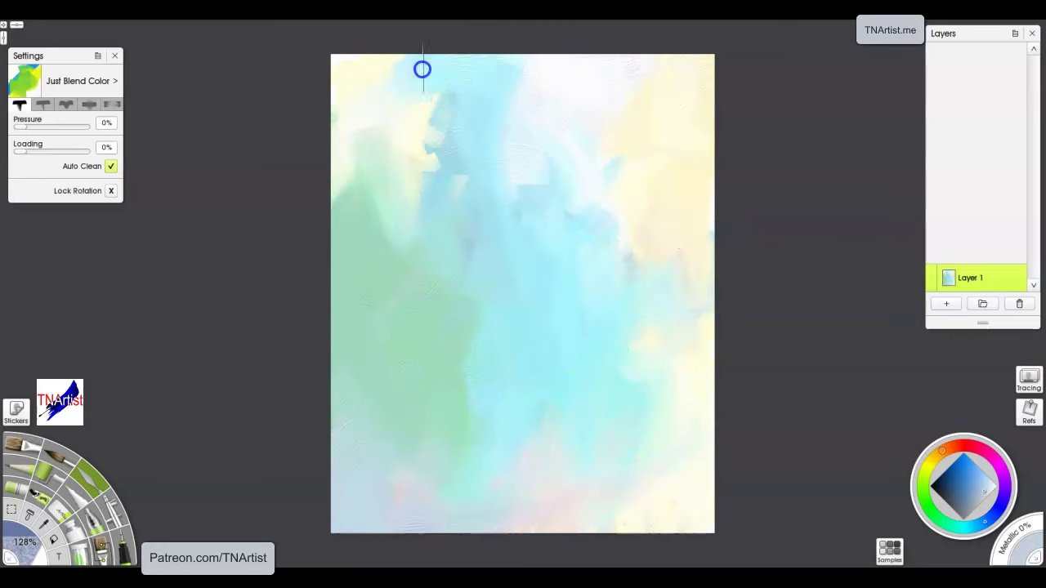
- Blend the green, blue and violet areas down the left side and across the bottom of the canvas
{"action": "left_click_drag", "start_coordinate": [367, 65], "coordinate": [334, 185]}
{"action": "left_click_drag", "start_coordinate": [349, 245], "coordinate": [346, 257]}
{"action": "mouse_move", "coordinate": [359, 296]}
{"action": "left_mouse_down"}
{"action": "mouse_move", "coordinate": [418, 344]}
{"action": "mouse_move", "coordinate": [349, 408]}
{"action": "left_mouse_up"}
{"action": "left_click_drag", "start_coordinate": [419, 370], "coordinate": [368, 326]}
{"action": "left_click_drag", "start_coordinate": [357, 268], "coordinate": [399, 429]}
{"action": "left_click_drag", "start_coordinate": [423, 466], "coordinate": [383, 528]}
{"action": "mouse_move", "coordinate": [480, 465]}
{"action": "left_mouse_down"}
{"action": "mouse_move", "coordinate": [485, 375]}
{"action": "mouse_move", "coordinate": [499, 492]}
{"action": "left_mouse_up"}
{"action": "left_click_drag", "start_coordinate": [533, 420], "coordinate": [481, 420]}
{"action": "mouse_move", "coordinate": [525, 366]}
{"action": "left_mouse_down"}
{"action": "mouse_move", "coordinate": [425, 383]}
{"action": "mouse_move", "coordinate": [456, 369]}
{"action": "left_mouse_up"}
{"action": "left_click_drag", "start_coordinate": [456, 367], "coordinate": [563, 394]}
{"action": "left_click_drag", "start_coordinate": [561, 444], "coordinate": [586, 472]}
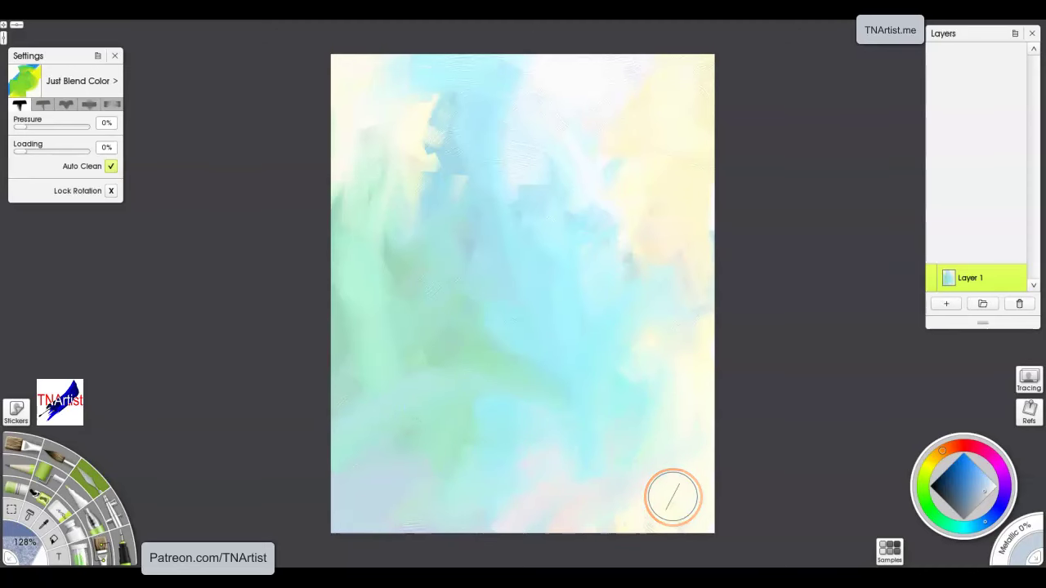
- Smooth the remaining hard edges in the blue upper-middle area and along the right edge of the canvas
{"action": "left_click_drag", "start_coordinate": [486, 205], "coordinate": [505, 198]}
{"action": "mouse_move", "coordinate": [483, 136]}
{"action": "left_mouse_down"}
{"action": "mouse_move", "coordinate": [444, 177]}
{"action": "mouse_move", "coordinate": [462, 173]}
{"action": "mouse_move", "coordinate": [401, 112]}
{"action": "mouse_move", "coordinate": [389, 62]}
{"action": "left_mouse_up"}
{"action": "left_click_drag", "start_coordinate": [514, 87], "coordinate": [504, 155]}
{"action": "mouse_move", "coordinate": [486, 139]}
{"action": "left_mouse_down"}
{"action": "mouse_move", "coordinate": [504, 196]}
{"action": "mouse_move", "coordinate": [475, 258]}
{"action": "left_mouse_up"}
{"action": "left_click_drag", "start_coordinate": [507, 249], "coordinate": [483, 235]}
{"action": "left_click_drag", "start_coordinate": [682, 266], "coordinate": [716, 227]}
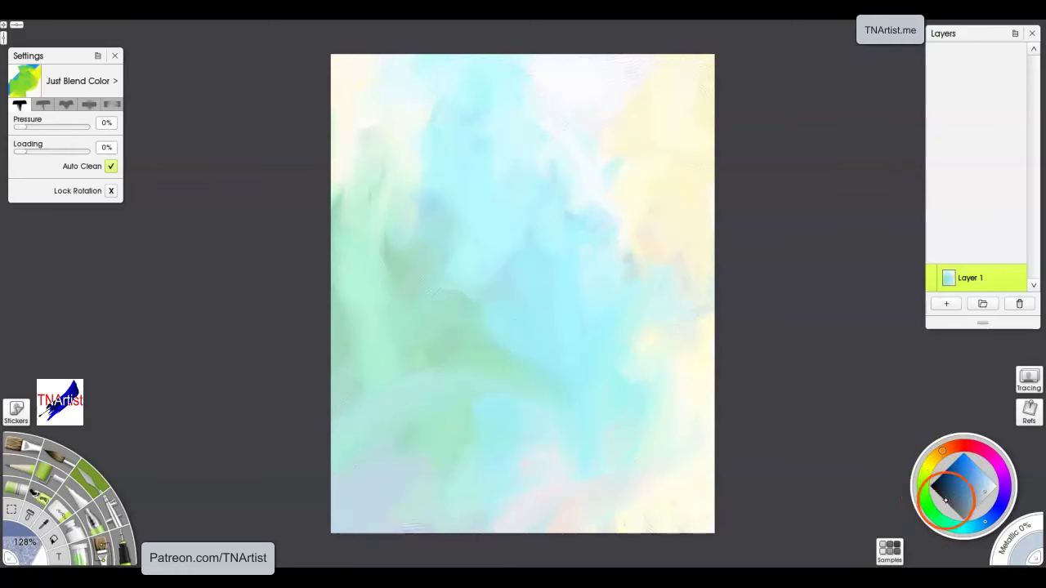
- Mix a darker grey-green and dab small leaf-like marks in the lower-left area with the Everlasting Oil brush
{"action": "left_click", "coordinate": [964, 499]}
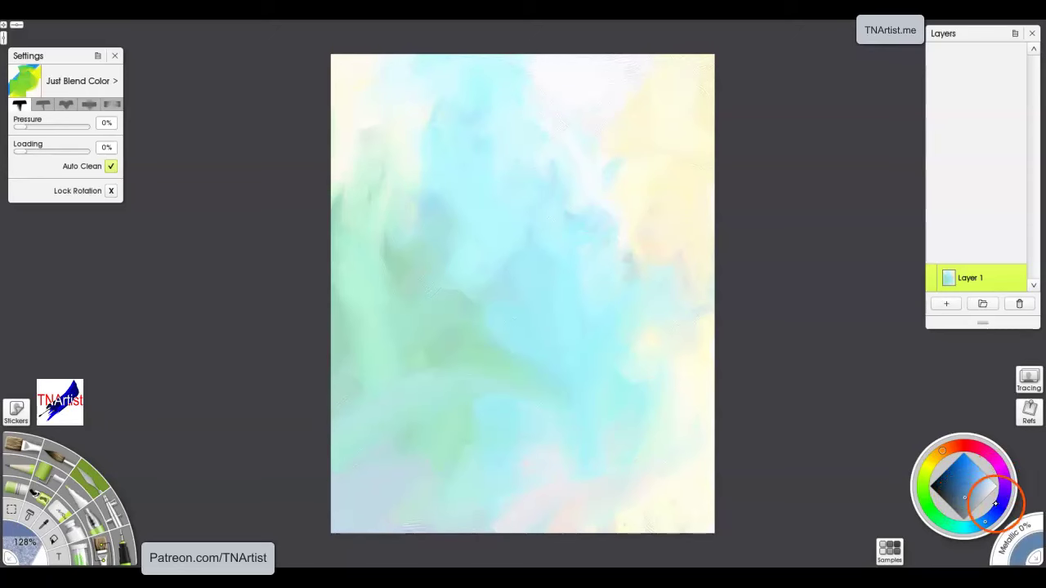
{"action": "left_click_drag", "start_coordinate": [943, 518], "coordinate": [939, 516]}
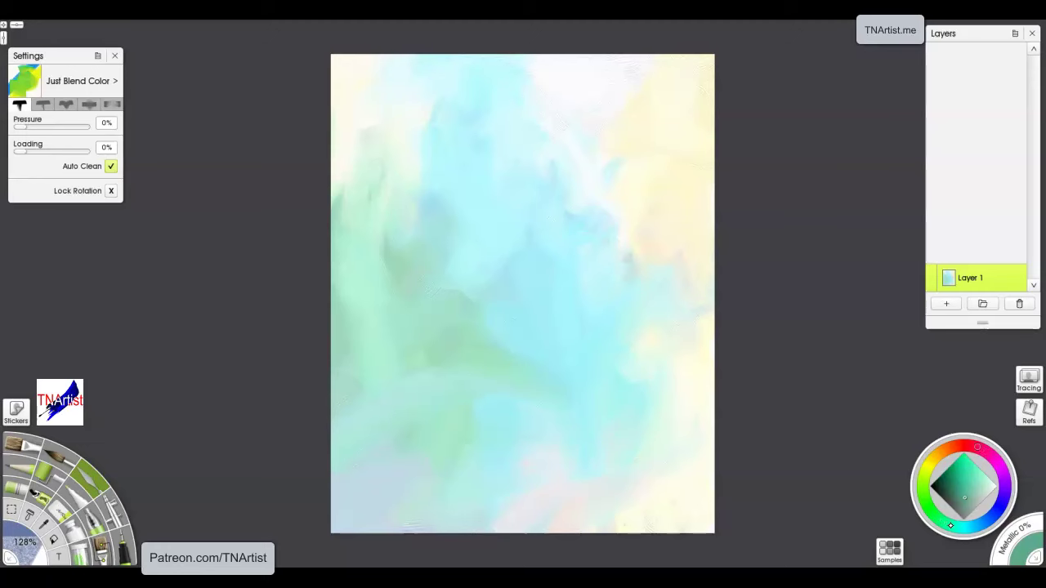
{"action": "left_click", "coordinate": [960, 500]}
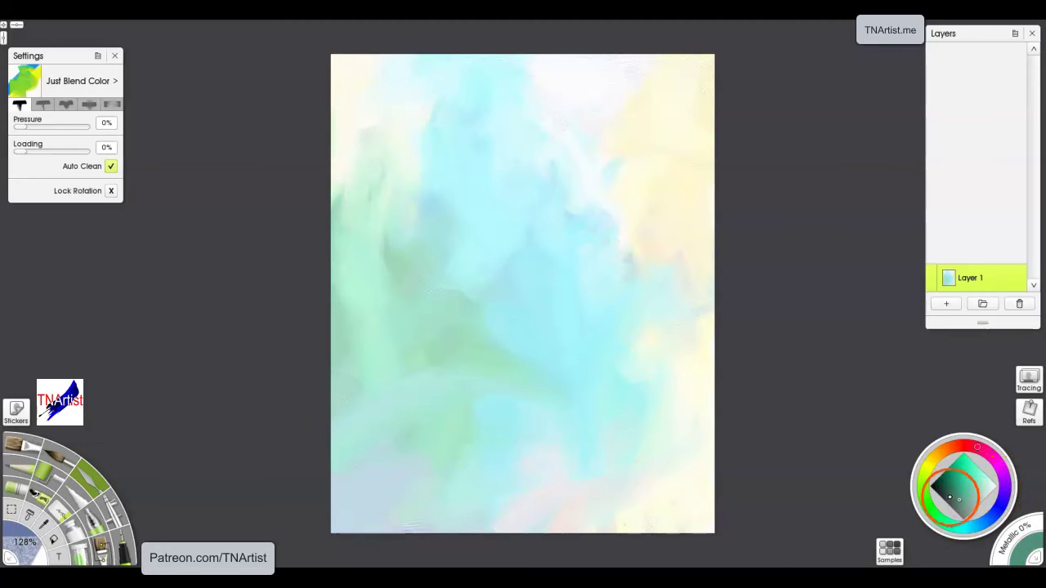
{"action": "left_click", "coordinate": [26, 445]}
{"action": "left_click_drag", "start_coordinate": [482, 415], "coordinate": [496, 402]}
{"action": "mouse_move", "coordinate": [460, 434]}
{"action": "left_mouse_down"}
{"action": "mouse_move", "coordinate": [455, 425]}
{"action": "mouse_move", "coordinate": [493, 437]}
{"action": "mouse_move", "coordinate": [512, 490]}
{"action": "mouse_move", "coordinate": [478, 484]}
{"action": "mouse_move", "coordinate": [486, 504]}
{"action": "left_mouse_up"}
{"action": "mouse_move", "coordinate": [466, 490]}
{"action": "left_mouse_down"}
{"action": "mouse_move", "coordinate": [472, 507]}
{"action": "mouse_move", "coordinate": [458, 522]}
{"action": "left_mouse_up"}
{"action": "left_click_drag", "start_coordinate": [429, 437], "coordinate": [422, 462]}
{"action": "left_click_drag", "start_coordinate": [427, 422], "coordinate": [446, 382]}
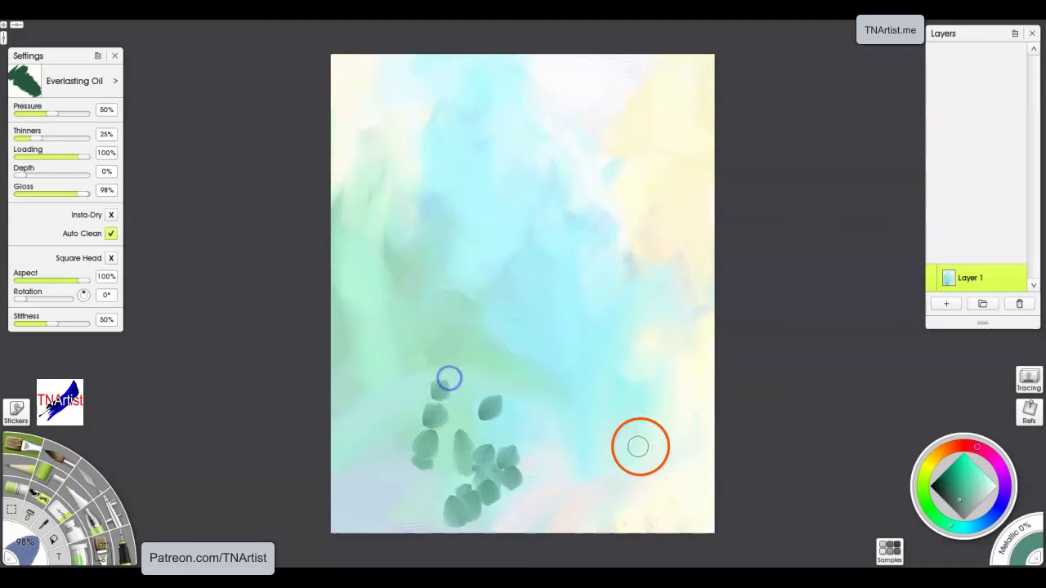
- Extend the dark green marks across the lower canvas and left side at 189% brush size, adding bluer teal strokes above
{"action": "left_click_drag", "start_coordinate": [653, 427], "coordinate": [663, 469]}
{"action": "mouse_move", "coordinate": [706, 512]}
{"action": "left_mouse_down"}
{"action": "mouse_move", "coordinate": [583, 444]}
{"action": "mouse_move", "coordinate": [583, 420]}
{"action": "mouse_move", "coordinate": [555, 425]}
{"action": "mouse_move", "coordinate": [530, 393]}
{"action": "mouse_move", "coordinate": [470, 391]}
{"action": "left_mouse_up"}
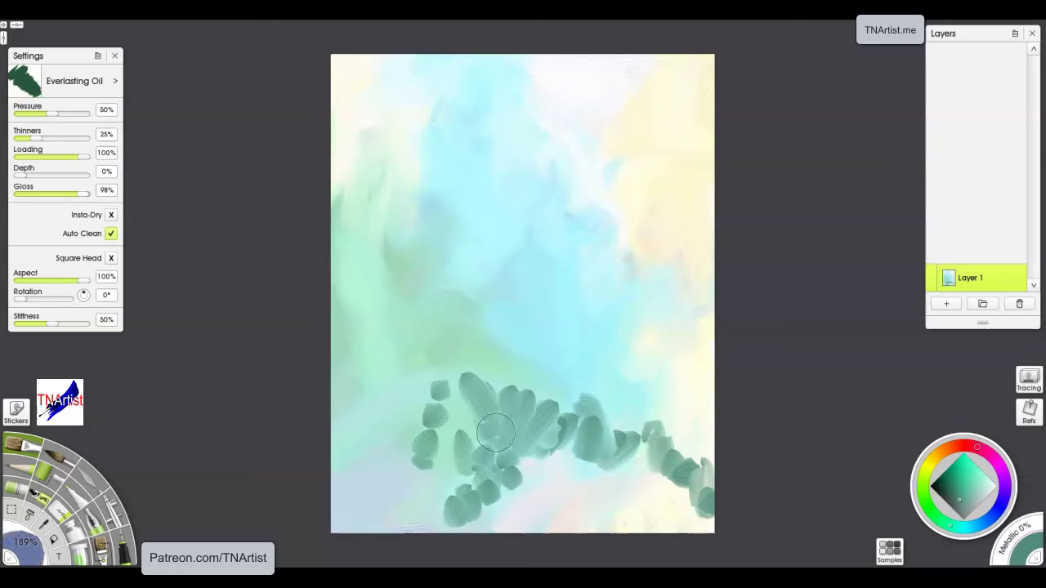
{"action": "mouse_move", "coordinate": [444, 353]}
{"action": "left_mouse_down"}
{"action": "mouse_move", "coordinate": [458, 332]}
{"action": "mouse_move", "coordinate": [385, 346]}
{"action": "mouse_move", "coordinate": [420, 363]}
{"action": "mouse_move", "coordinate": [380, 355]}
{"action": "mouse_move", "coordinate": [325, 259]}
{"action": "mouse_move", "coordinate": [345, 346]}
{"action": "mouse_move", "coordinate": [418, 340]}
{"action": "mouse_move", "coordinate": [420, 451]}
{"action": "mouse_move", "coordinate": [466, 504]}
{"action": "mouse_move", "coordinate": [453, 498]}
{"action": "mouse_move", "coordinate": [507, 534]}
{"action": "mouse_move", "coordinate": [482, 531]}
{"action": "left_mouse_up"}
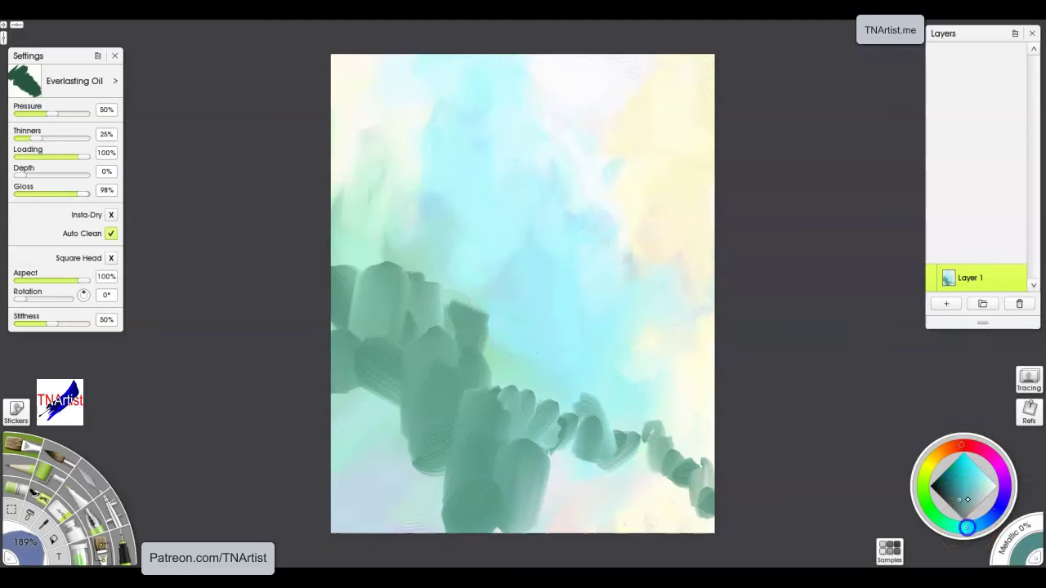
{"action": "mouse_move", "coordinate": [531, 266]}
{"action": "left_mouse_down"}
{"action": "mouse_move", "coordinate": [509, 373]}
{"action": "mouse_move", "coordinate": [563, 322]}
{"action": "mouse_move", "coordinate": [514, 340]}
{"action": "mouse_move", "coordinate": [462, 227]}
{"action": "mouse_move", "coordinate": [423, 226]}
{"action": "mouse_move", "coordinate": [476, 171]}
{"action": "mouse_move", "coordinate": [461, 137]}
{"action": "left_mouse_up"}
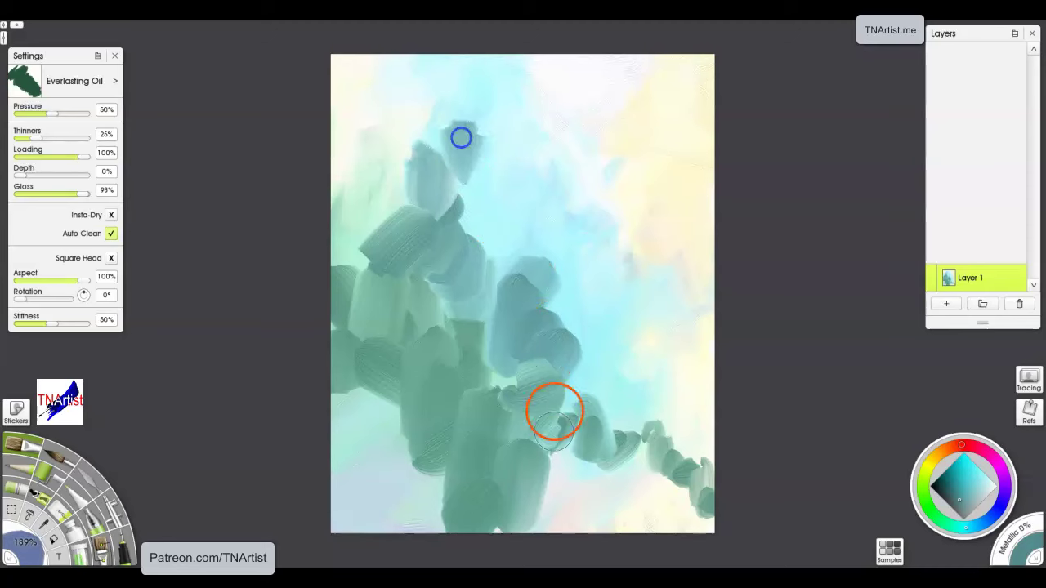
{"action": "left_click_drag", "start_coordinate": [567, 453], "coordinate": [548, 498]}
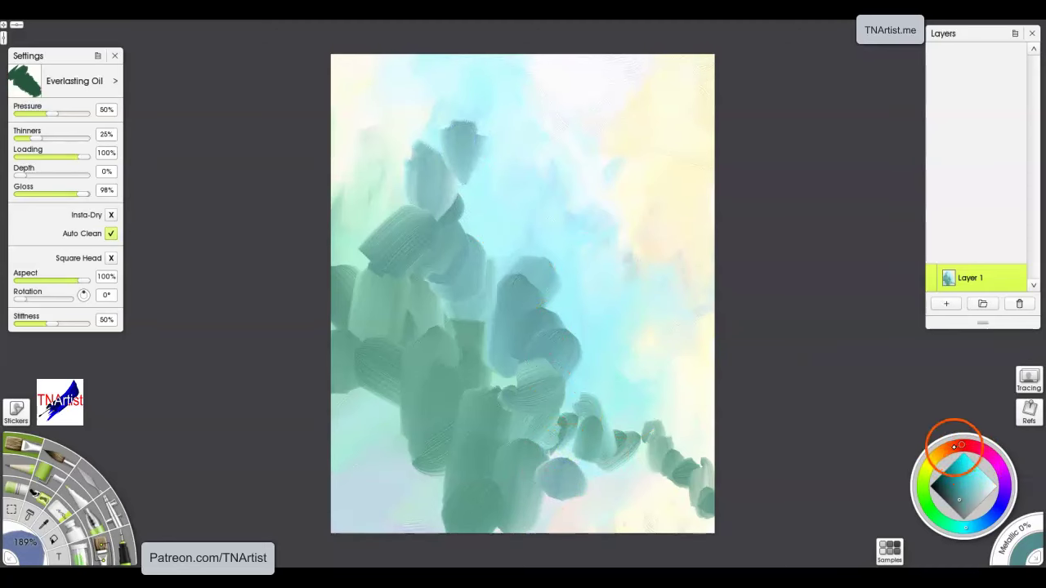
- Switch the colour to a muted brown and dab small Everlasting Oil marks around the green shapes and at the lower edge
{"action": "left_click", "coordinate": [953, 446]}
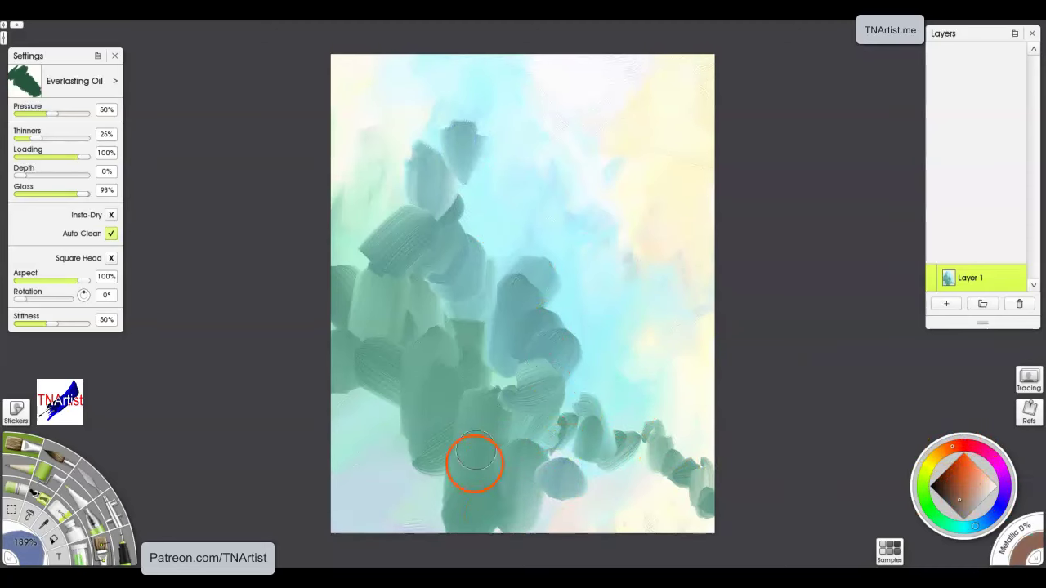
{"action": "left_click_drag", "start_coordinate": [626, 511], "coordinate": [642, 526]}
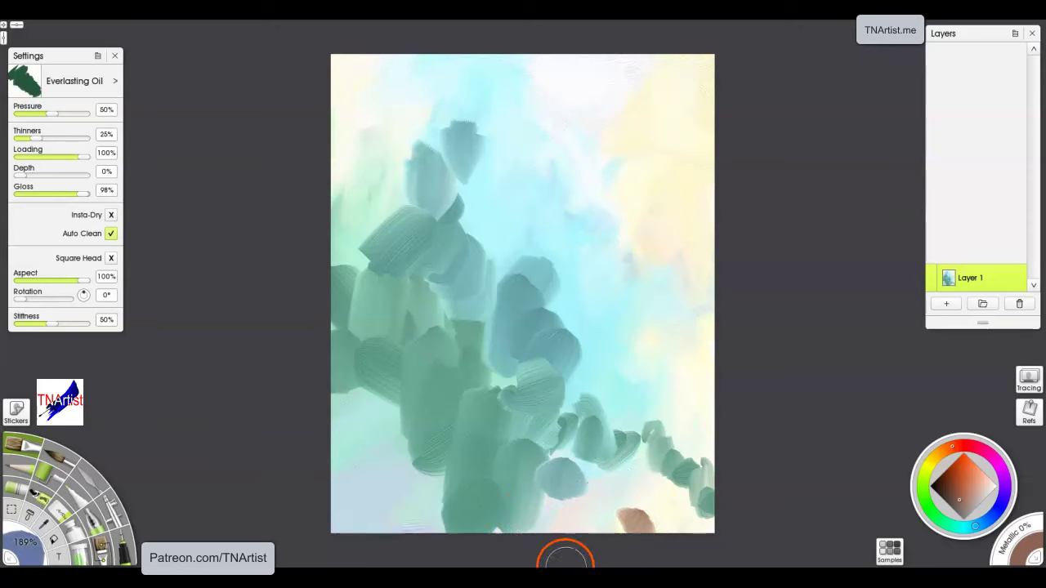
{"action": "left_click", "coordinate": [374, 407]}
{"action": "left_click", "coordinate": [424, 500]}
{"action": "left_click", "coordinate": [389, 292]}
{"action": "left_click", "coordinate": [343, 229]}
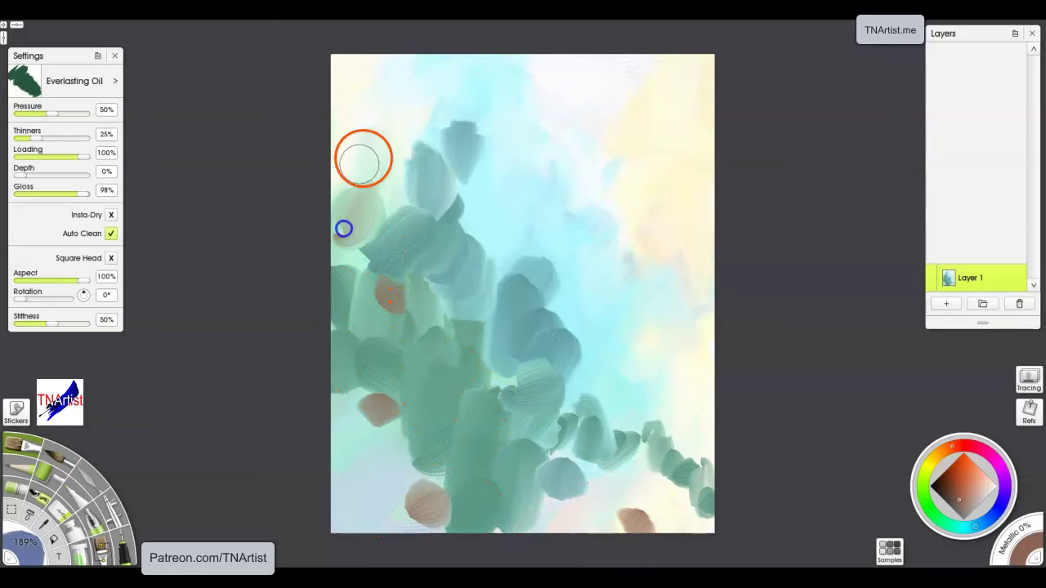
{"action": "left_click_drag", "start_coordinate": [375, 151], "coordinate": [384, 181]}
{"action": "left_click", "coordinate": [484, 231]}
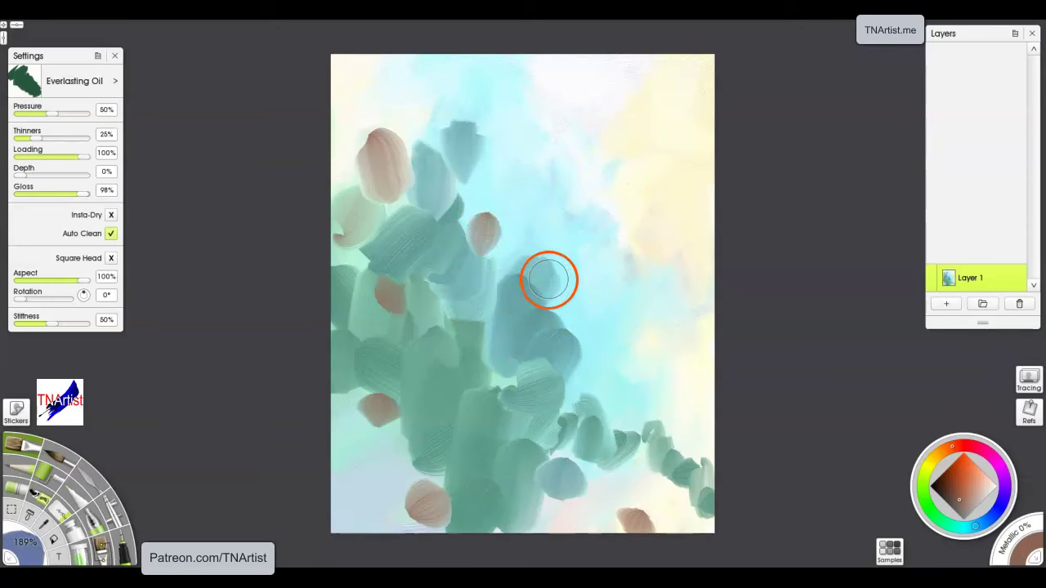
- Smear the green, teal and brown dabs together across the canvas with the Just Blend Color palette knife
{"action": "left_click", "coordinate": [90, 478]}
{"action": "mouse_move", "coordinate": [576, 417]}
{"action": "left_mouse_down"}
{"action": "mouse_move", "coordinate": [567, 432]}
{"action": "mouse_move", "coordinate": [598, 392]}
{"action": "mouse_move", "coordinate": [498, 392]}
{"action": "mouse_move", "coordinate": [530, 297]}
{"action": "left_mouse_up"}
{"action": "mouse_move", "coordinate": [488, 254]}
{"action": "left_mouse_down"}
{"action": "mouse_move", "coordinate": [438, 139]}
{"action": "mouse_move", "coordinate": [459, 129]}
{"action": "mouse_move", "coordinate": [417, 133]}
{"action": "mouse_move", "coordinate": [372, 159]}
{"action": "mouse_move", "coordinate": [365, 129]}
{"action": "mouse_move", "coordinate": [369, 236]}
{"action": "mouse_move", "coordinate": [402, 147]}
{"action": "mouse_move", "coordinate": [386, 148]}
{"action": "mouse_move", "coordinate": [349, 258]}
{"action": "mouse_move", "coordinate": [380, 276]}
{"action": "mouse_move", "coordinate": [369, 292]}
{"action": "mouse_move", "coordinate": [400, 297]}
{"action": "mouse_move", "coordinate": [401, 389]}
{"action": "mouse_move", "coordinate": [376, 392]}
{"action": "mouse_move", "coordinate": [450, 471]}
{"action": "mouse_move", "coordinate": [425, 481]}
{"action": "mouse_move", "coordinate": [401, 524]}
{"action": "mouse_move", "coordinate": [465, 406]}
{"action": "mouse_move", "coordinate": [497, 446]}
{"action": "mouse_move", "coordinate": [529, 425]}
{"action": "mouse_move", "coordinate": [631, 477]}
{"action": "mouse_move", "coordinate": [610, 511]}
{"action": "mouse_move", "coordinate": [644, 527]}
{"action": "mouse_move", "coordinate": [623, 431]}
{"action": "mouse_move", "coordinate": [707, 477]}
{"action": "mouse_move", "coordinate": [654, 452]}
{"action": "mouse_move", "coordinate": [663, 423]}
{"action": "mouse_move", "coordinate": [691, 509]}
{"action": "mouse_move", "coordinate": [650, 415]}
{"action": "mouse_move", "coordinate": [514, 342]}
{"action": "mouse_move", "coordinate": [523, 285]}
{"action": "mouse_move", "coordinate": [549, 338]}
{"action": "mouse_move", "coordinate": [565, 263]}
{"action": "mouse_move", "coordinate": [483, 306]}
{"action": "mouse_move", "coordinate": [487, 227]}
{"action": "mouse_move", "coordinate": [469, 213]}
{"action": "mouse_move", "coordinate": [420, 266]}
{"action": "mouse_move", "coordinate": [412, 377]}
{"action": "mouse_move", "coordinate": [342, 447]}
{"action": "mouse_move", "coordinate": [348, 472]}
{"action": "mouse_move", "coordinate": [476, 428]}
{"action": "mouse_move", "coordinate": [518, 528]}
{"action": "mouse_move", "coordinate": [558, 503]}
{"action": "mouse_move", "coordinate": [433, 497]}
{"action": "left_mouse_up"}
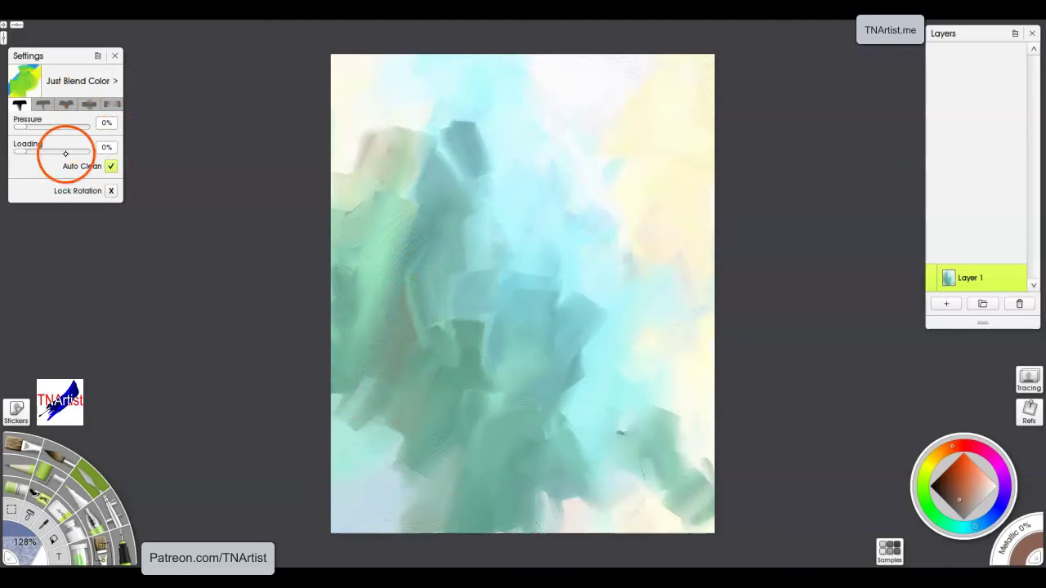
- Reset the palette knife to its default settings and smear the dark green strokes in the centre-left area
{"action": "left_click", "coordinate": [112, 80]}
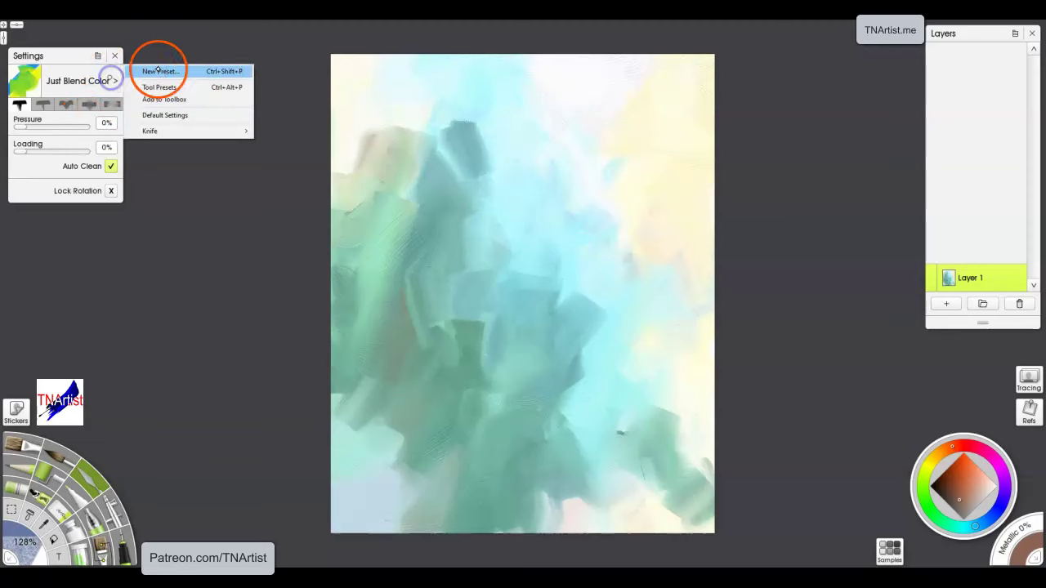
{"action": "left_click", "coordinate": [219, 110]}
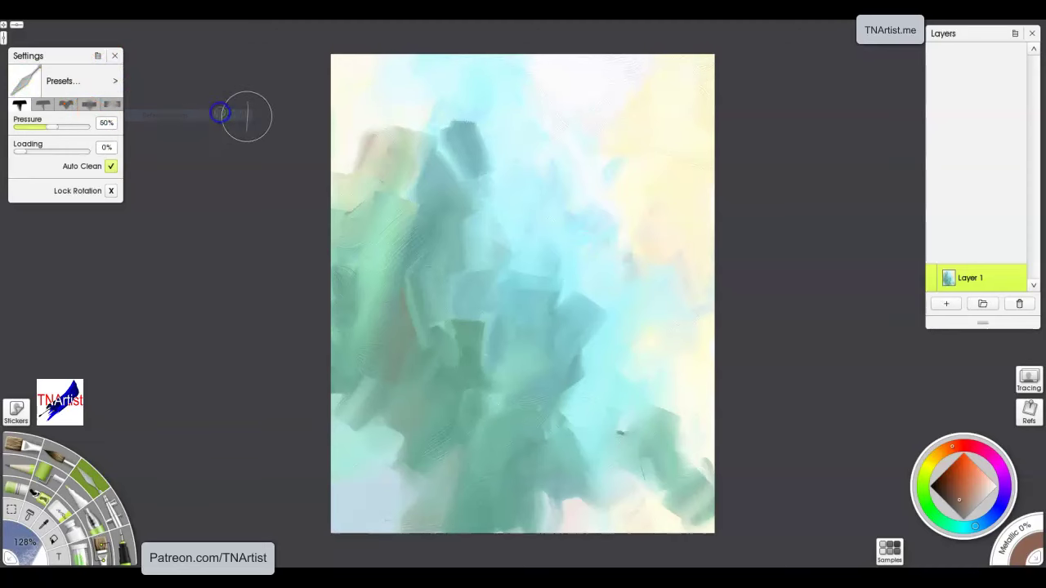
{"action": "mouse_move", "coordinate": [520, 416]}
{"action": "left_mouse_down"}
{"action": "mouse_move", "coordinate": [472, 382]}
{"action": "mouse_move", "coordinate": [425, 297]}
{"action": "mouse_move", "coordinate": [369, 378]}
{"action": "left_mouse_up"}
- Blend the lower-right, centre and upper-left shapes using the knife type with a softness setting, and raise its pressure to 100%
{"action": "left_click", "coordinate": [90, 104]}
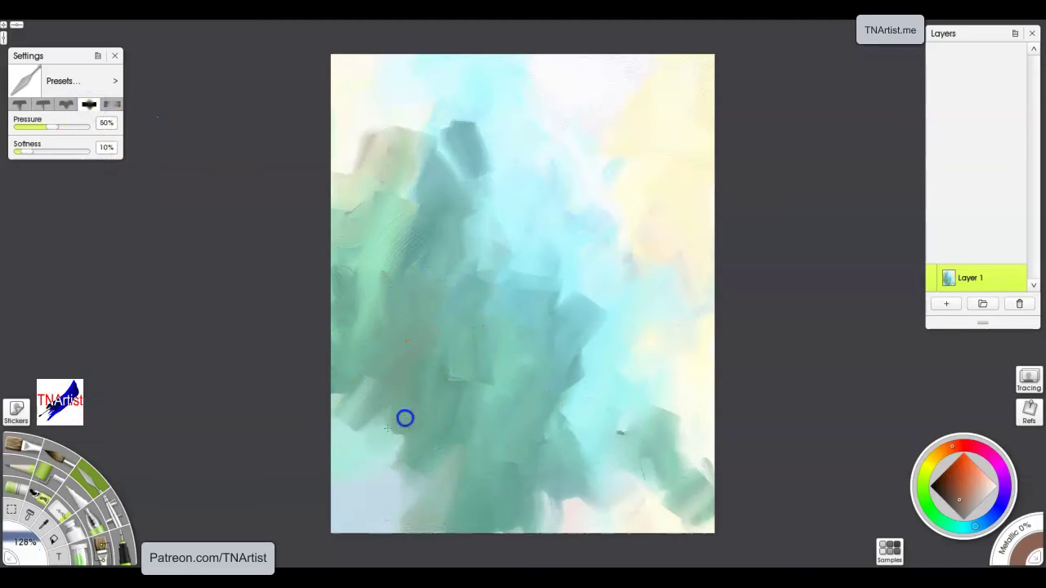
{"action": "mouse_move", "coordinate": [691, 415]}
{"action": "left_mouse_down"}
{"action": "mouse_move", "coordinate": [679, 422]}
{"action": "mouse_move", "coordinate": [679, 404]}
{"action": "left_mouse_up"}
{"action": "mouse_move", "coordinate": [559, 296]}
{"action": "left_mouse_down"}
{"action": "mouse_move", "coordinate": [613, 269]}
{"action": "mouse_move", "coordinate": [574, 194]}
{"action": "left_mouse_up"}
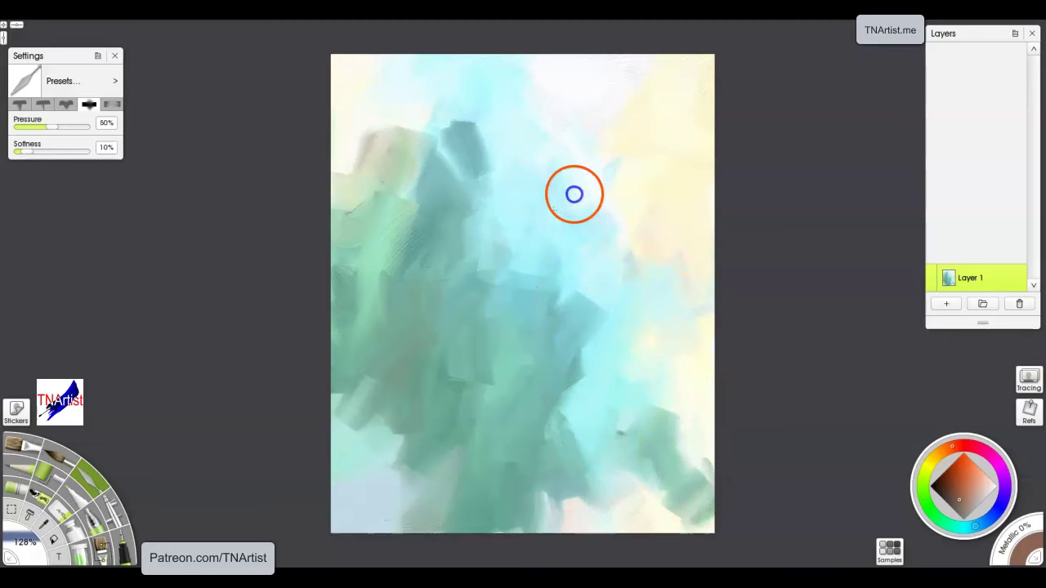
{"action": "left_click_drag", "start_coordinate": [468, 176], "coordinate": [475, 152]}
{"action": "left_click_drag", "start_coordinate": [397, 161], "coordinate": [406, 207]}
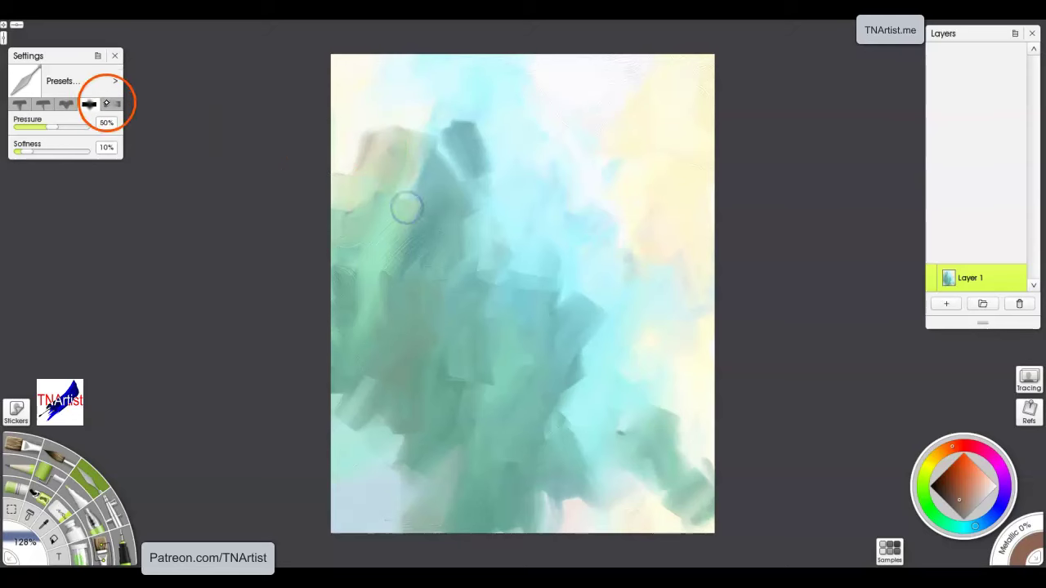
{"action": "left_click", "coordinate": [87, 126]}
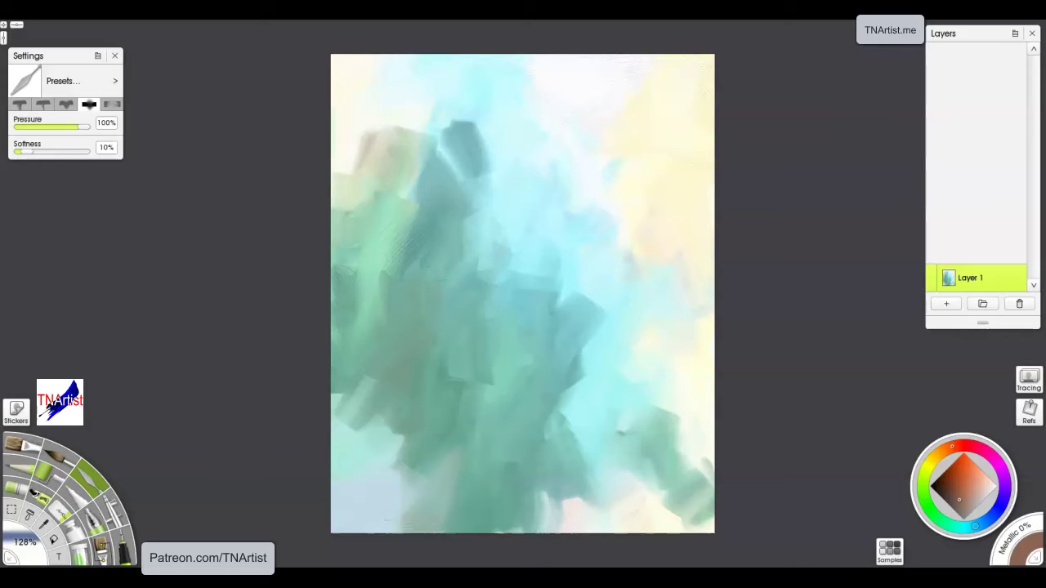
- Load the Heavy Blurred Frosting preset for the palette knife
{"action": "left_click_drag", "start_coordinate": [876, 171], "coordinate": [658, 152]}
{"action": "scroll", "coordinate": [709, 278], "scroll_direction": "down", "scroll_amount": 3}
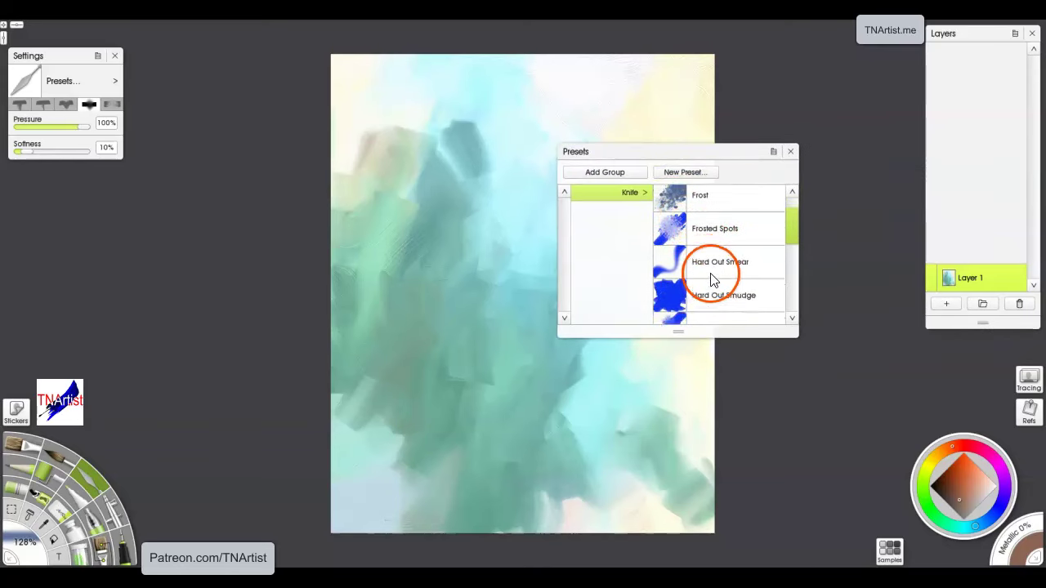
{"action": "scroll", "coordinate": [712, 275], "scroll_direction": "down", "scroll_amount": 1}
{"action": "mouse_move", "coordinate": [801, 260]}
{"action": "left_mouse_down"}
{"action": "mouse_move", "coordinate": [795, 297]}
{"action": "mouse_move", "coordinate": [792, 265]}
{"action": "left_mouse_up"}
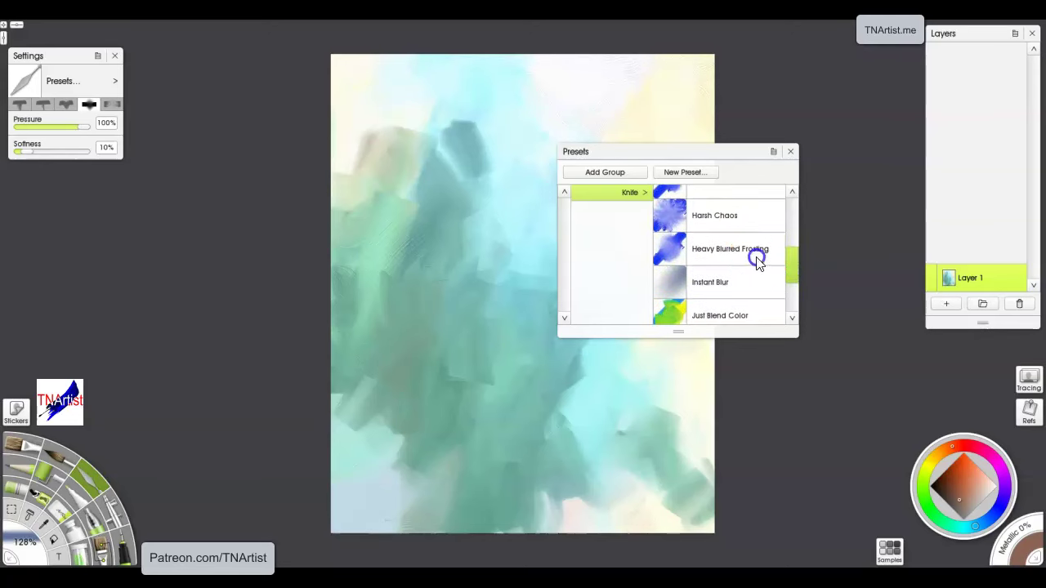
{"action": "left_click", "coordinate": [753, 253]}
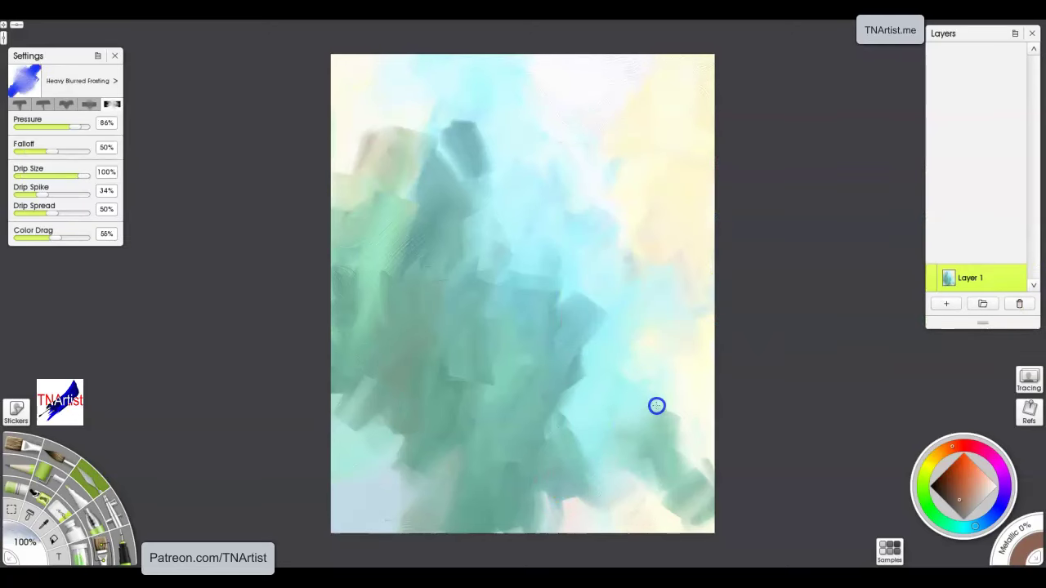
- Blur the green strokes from the lower-right corner across the bottom and centre to the left edge
{"action": "mouse_move", "coordinate": [691, 451]}
{"action": "left_mouse_down"}
{"action": "mouse_move", "coordinate": [652, 468]}
{"action": "mouse_move", "coordinate": [665, 503]}
{"action": "mouse_move", "coordinate": [656, 538]}
{"action": "mouse_move", "coordinate": [645, 505]}
{"action": "mouse_move", "coordinate": [537, 479]}
{"action": "mouse_move", "coordinate": [538, 539]}
{"action": "left_mouse_up"}
{"action": "left_click_drag", "start_coordinate": [605, 497], "coordinate": [520, 508]}
{"action": "mouse_move", "coordinate": [350, 469]}
{"action": "left_mouse_down"}
{"action": "mouse_move", "coordinate": [408, 448]}
{"action": "mouse_move", "coordinate": [546, 488]}
{"action": "mouse_move", "coordinate": [553, 515]}
{"action": "mouse_move", "coordinate": [548, 342]}
{"action": "mouse_move", "coordinate": [546, 393]}
{"action": "left_mouse_up"}
{"action": "left_click_drag", "start_coordinate": [333, 319], "coordinate": [434, 250]}
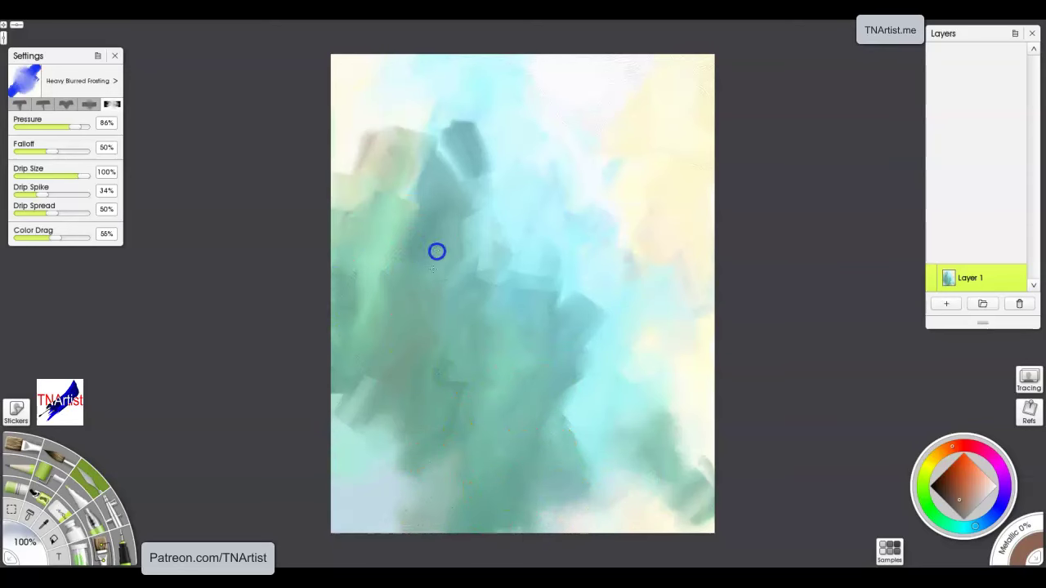
- Soften the brown and teal shapes at the upper left, then the hard edges through the middle of the green mass
{"action": "mouse_move", "coordinate": [354, 136]}
{"action": "left_mouse_down"}
{"action": "mouse_move", "coordinate": [368, 186]}
{"action": "mouse_move", "coordinate": [385, 122]}
{"action": "mouse_move", "coordinate": [469, 163]}
{"action": "left_mouse_up"}
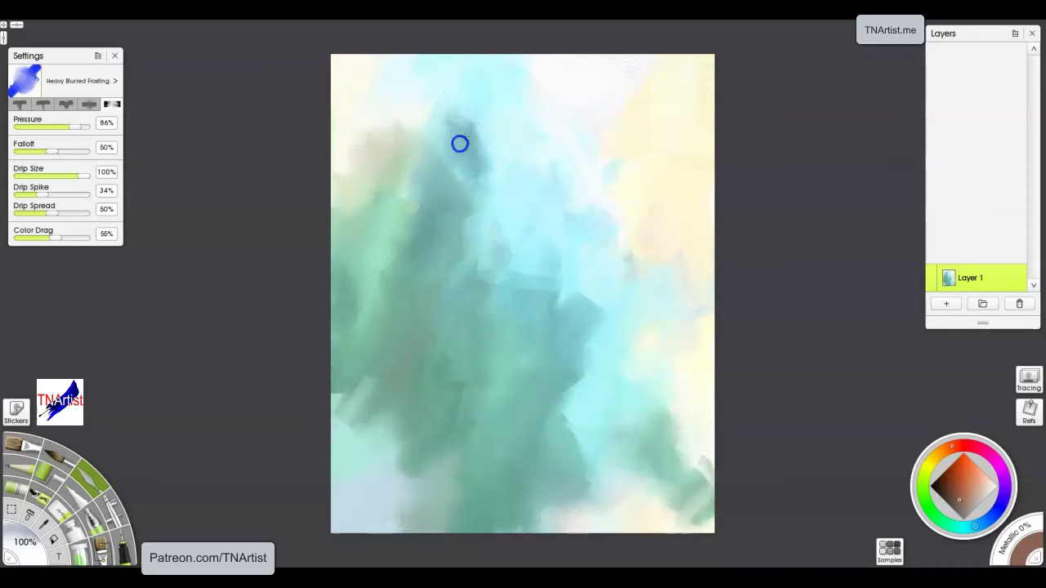
{"action": "mouse_move", "coordinate": [519, 248]}
{"action": "left_mouse_down"}
{"action": "mouse_move", "coordinate": [523, 311]}
{"action": "mouse_move", "coordinate": [504, 271]}
{"action": "left_mouse_up"}
{"action": "left_click_drag", "start_coordinate": [616, 337], "coordinate": [591, 306]}
{"action": "left_click_drag", "start_coordinate": [364, 405], "coordinate": [440, 338]}
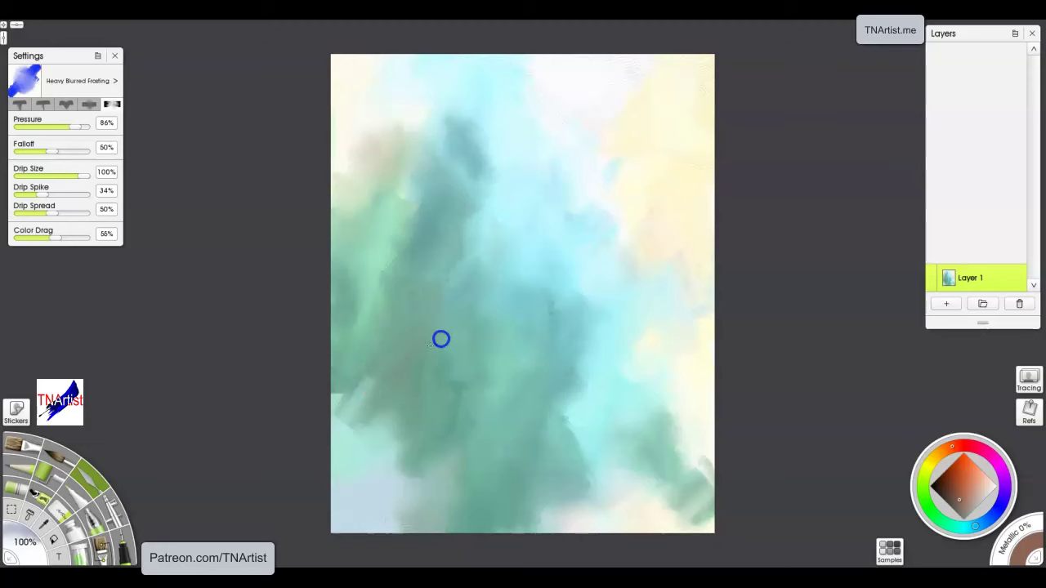
{"action": "left_click_drag", "start_coordinate": [359, 367], "coordinate": [318, 397]}
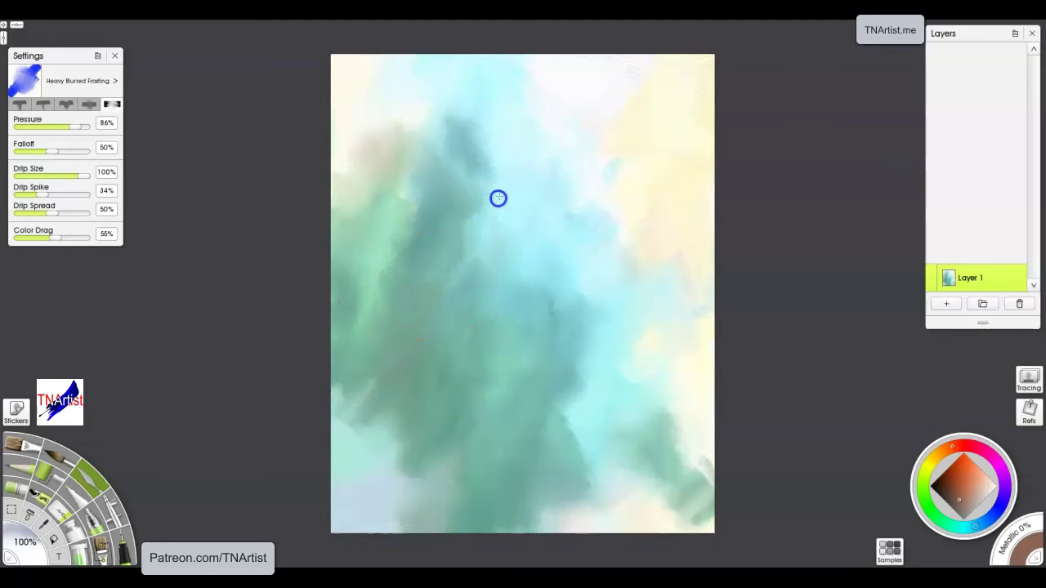
- Blur the remaining hard edges in the pale upper areas, down the left side and around the lower green mass
{"action": "mouse_move", "coordinate": [632, 145]}
{"action": "left_mouse_down"}
{"action": "mouse_move", "coordinate": [674, 258]}
{"action": "mouse_move", "coordinate": [626, 230]}
{"action": "mouse_move", "coordinate": [662, 334]}
{"action": "mouse_move", "coordinate": [727, 124]}
{"action": "mouse_move", "coordinate": [671, 53]}
{"action": "mouse_move", "coordinate": [656, 135]}
{"action": "left_mouse_up"}
{"action": "left_click_drag", "start_coordinate": [361, 80], "coordinate": [383, 211]}
{"action": "left_click_drag", "start_coordinate": [335, 112], "coordinate": [445, 433]}
{"action": "left_click_drag", "start_coordinate": [572, 433], "coordinate": [559, 431]}
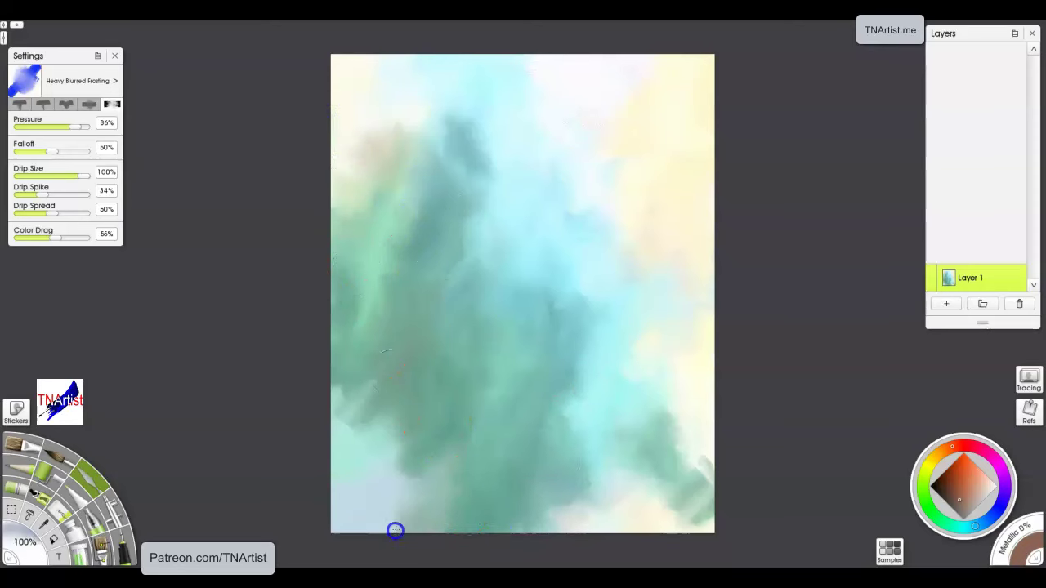
{"action": "mouse_move", "coordinate": [637, 463]}
{"action": "left_mouse_down"}
{"action": "mouse_move", "coordinate": [515, 259]}
{"action": "mouse_move", "coordinate": [441, 201]}
{"action": "left_mouse_up"}
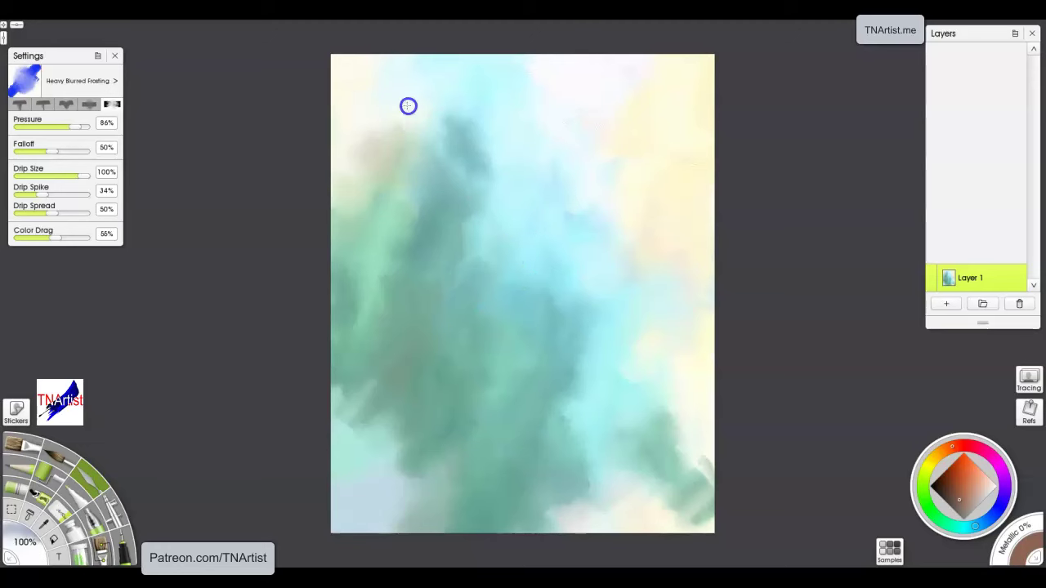
{"action": "left_click", "coordinate": [193, 442]}
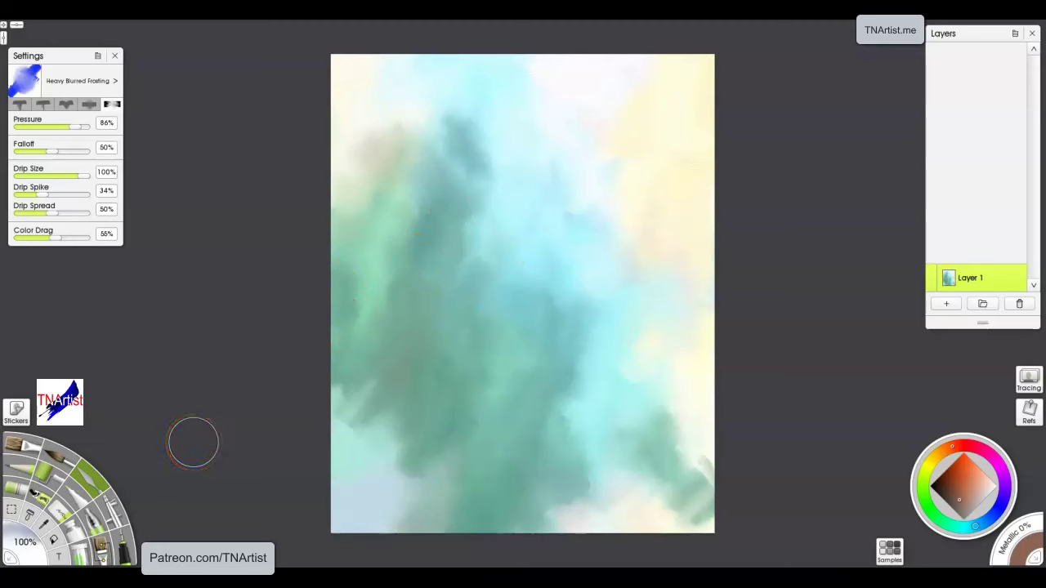
- Mix a green and paint broad dabs over the lower-left corner with the Everlasting Oil brush at 189% size
{"action": "left_click_drag", "start_coordinate": [940, 513], "coordinate": [951, 500]}
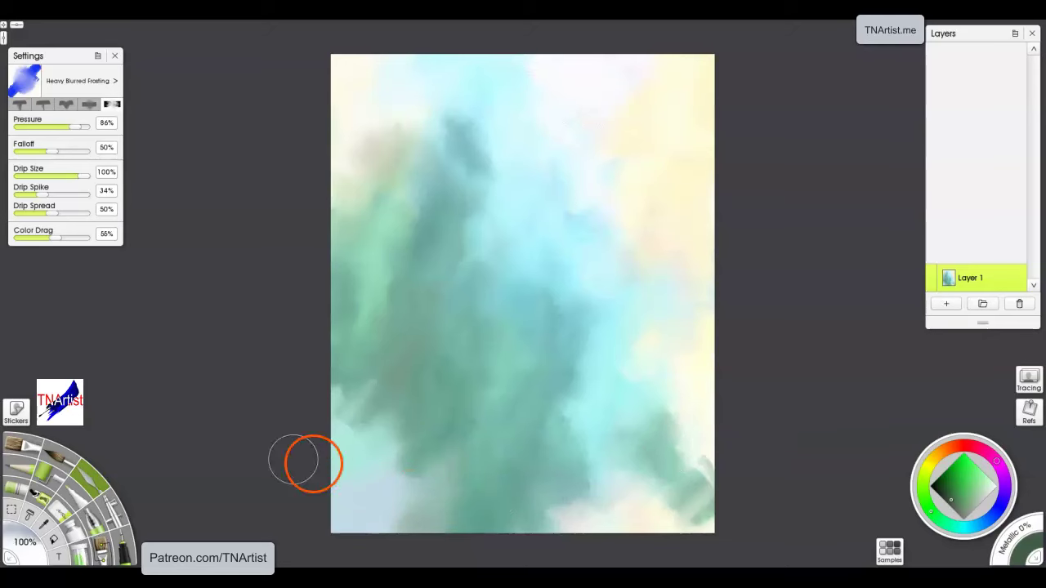
{"action": "left_click_drag", "start_coordinate": [392, 466], "coordinate": [420, 437]}
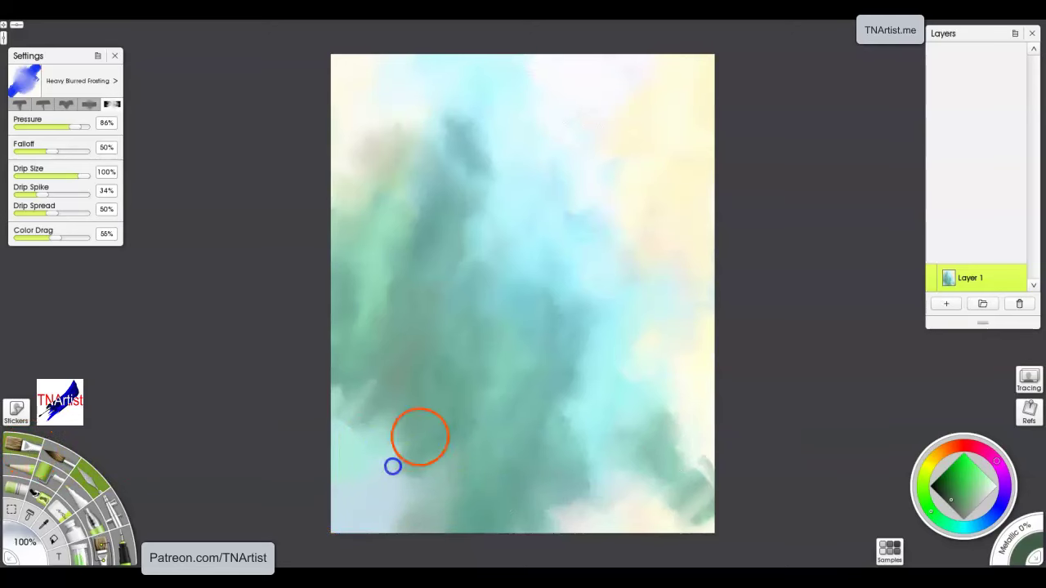
{"action": "left_click_drag", "start_coordinate": [409, 478], "coordinate": [407, 503]}
{"action": "left_click", "coordinate": [958, 493]}
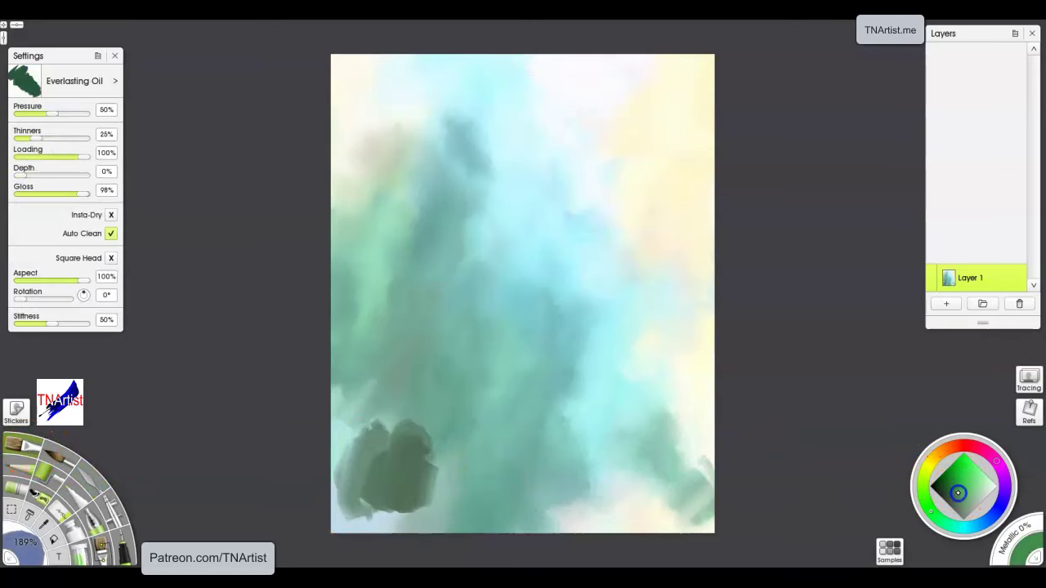
{"action": "left_click_drag", "start_coordinate": [368, 440], "coordinate": [366, 508]}
{"action": "left_click_drag", "start_coordinate": [360, 400], "coordinate": [334, 466]}
{"action": "left_click_drag", "start_coordinate": [406, 474], "coordinate": [401, 413]}
{"action": "left_click_drag", "start_coordinate": [436, 462], "coordinate": [412, 498]}
{"action": "left_click_drag", "start_coordinate": [322, 521], "coordinate": [397, 508]}
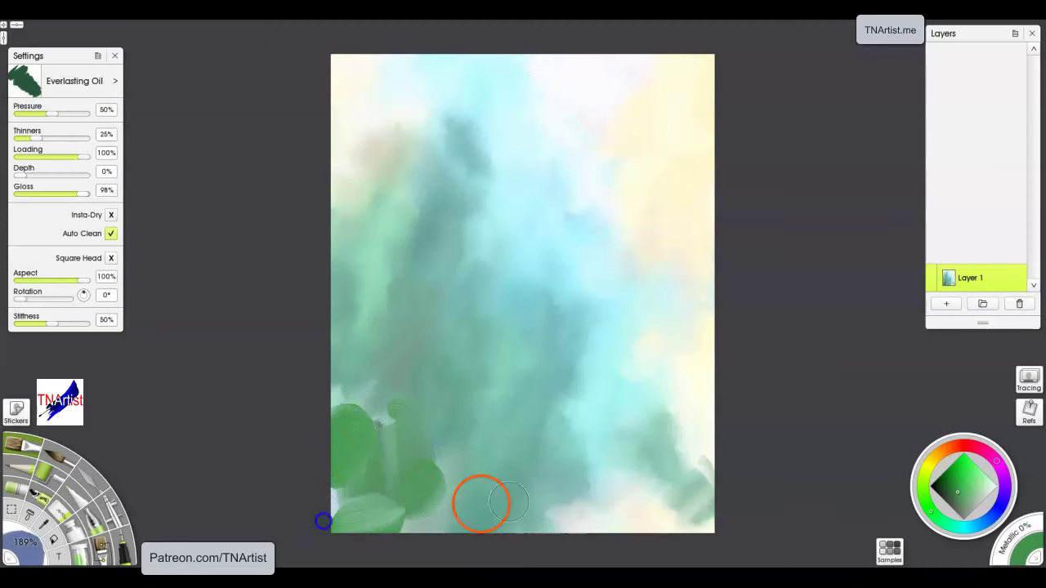
- Darken the green and cover the lower-left area with overlapping leaf-like strokes extending towards the bottom centre
{"action": "left_click", "coordinate": [946, 491]}
{"action": "left_click_drag", "start_coordinate": [406, 446], "coordinate": [402, 494]}
{"action": "mouse_move", "coordinate": [450, 452]}
{"action": "left_mouse_down"}
{"action": "mouse_move", "coordinate": [421, 505]}
{"action": "mouse_move", "coordinate": [463, 506]}
{"action": "left_mouse_up"}
{"action": "left_click_drag", "start_coordinate": [440, 401], "coordinate": [449, 489]}
{"action": "mouse_move", "coordinate": [475, 441]}
{"action": "left_mouse_down"}
{"action": "mouse_move", "coordinate": [472, 497]}
{"action": "mouse_move", "coordinate": [425, 428]}
{"action": "mouse_move", "coordinate": [418, 357]}
{"action": "mouse_move", "coordinate": [334, 401]}
{"action": "mouse_move", "coordinate": [396, 490]}
{"action": "mouse_move", "coordinate": [384, 519]}
{"action": "left_mouse_up"}
{"action": "left_click_drag", "start_coordinate": [486, 504], "coordinate": [397, 517]}
{"action": "mouse_move", "coordinate": [483, 509]}
{"action": "left_mouse_down"}
{"action": "mouse_move", "coordinate": [506, 482]}
{"action": "mouse_move", "coordinate": [519, 516]}
{"action": "left_mouse_up"}
- Shift the colour to a dark teal-green and dab it at the lower right, through the centre and at the upper left
{"action": "left_click", "coordinate": [979, 525]}
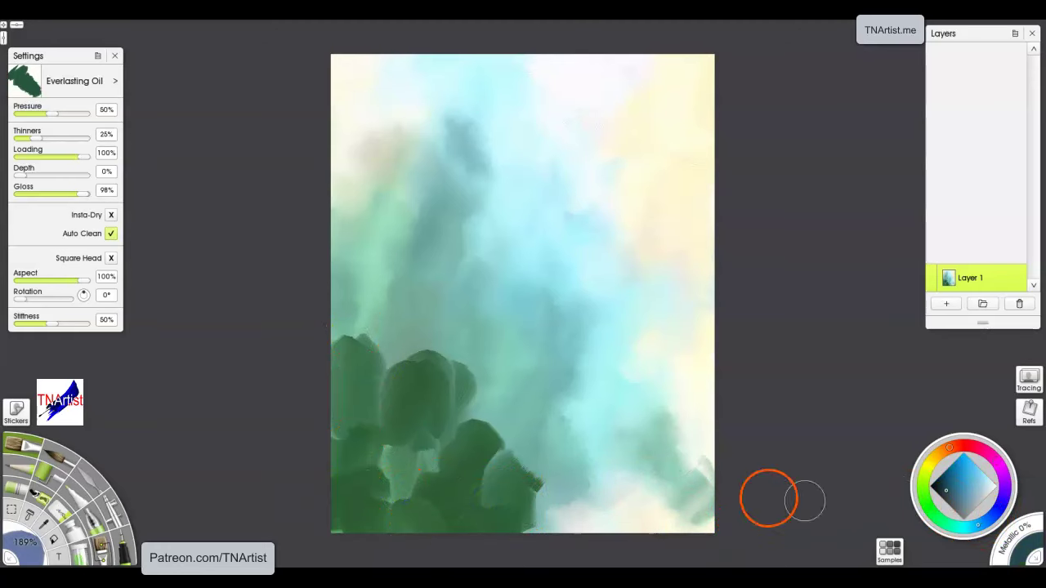
{"action": "left_click_drag", "start_coordinate": [970, 528], "coordinate": [957, 527]}
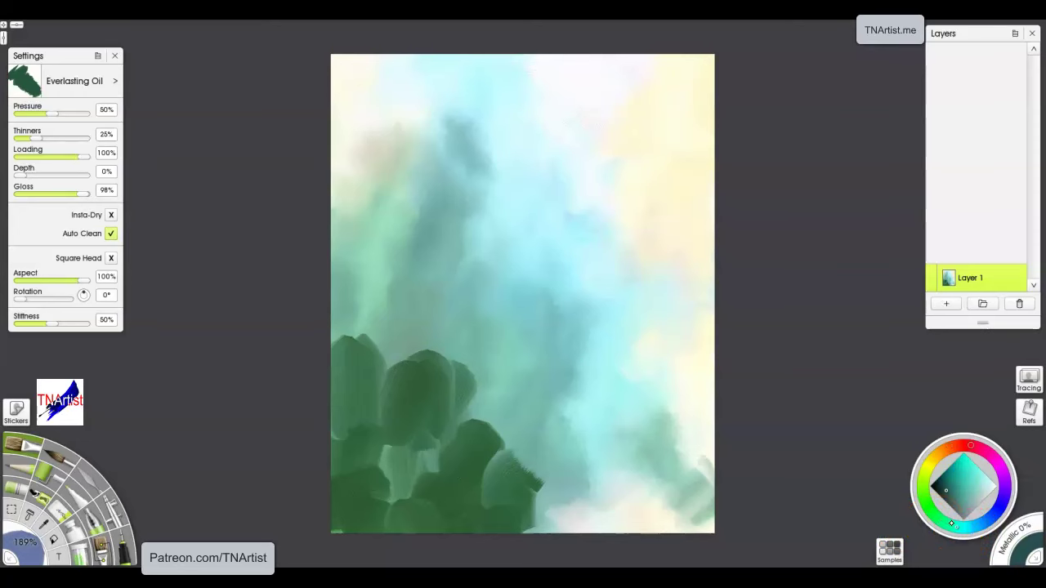
{"action": "mouse_move", "coordinate": [677, 450]}
{"action": "left_mouse_down"}
{"action": "mouse_move", "coordinate": [666, 473]}
{"action": "mouse_move", "coordinate": [696, 484]}
{"action": "left_mouse_up"}
{"action": "mouse_move", "coordinate": [603, 440]}
{"action": "left_mouse_down"}
{"action": "mouse_move", "coordinate": [500, 462]}
{"action": "mouse_move", "coordinate": [451, 389]}
{"action": "mouse_move", "coordinate": [497, 341]}
{"action": "mouse_move", "coordinate": [478, 377]}
{"action": "mouse_move", "coordinate": [497, 302]}
{"action": "mouse_move", "coordinate": [444, 337]}
{"action": "mouse_move", "coordinate": [437, 192]}
{"action": "left_mouse_up"}
{"action": "left_click_drag", "start_coordinate": [360, 163], "coordinate": [343, 165]}
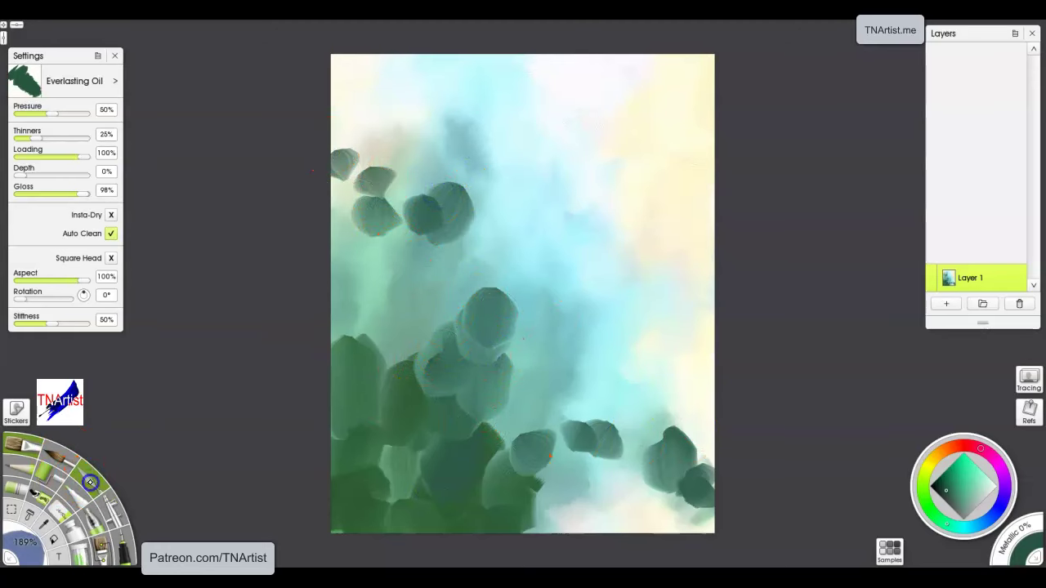
- Blur the new dark dabs from the lower right to the upper left with the Heavy Blurred Frosting knife
{"action": "left_click", "coordinate": [92, 474]}
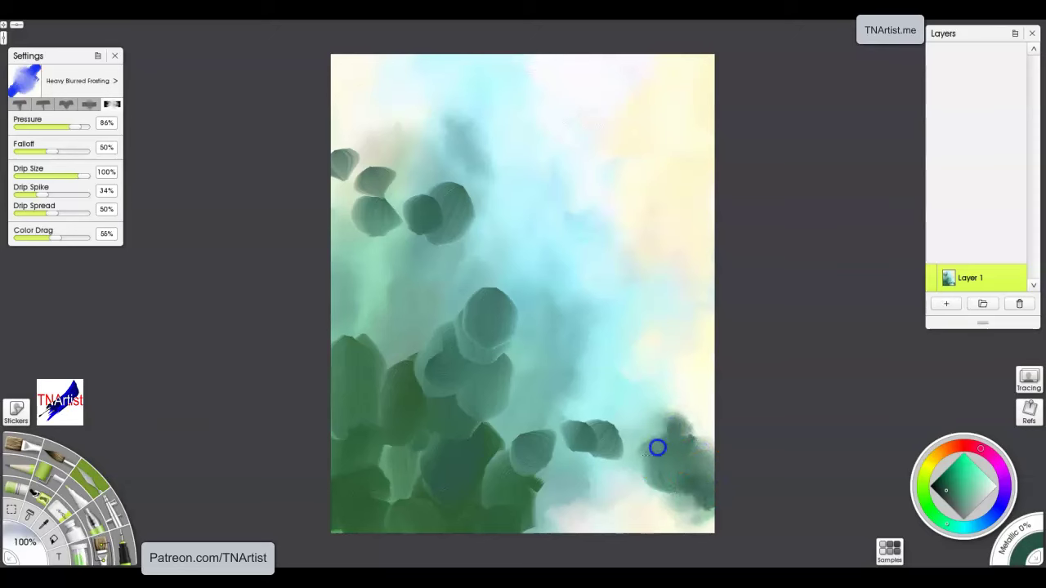
{"action": "mouse_move", "coordinate": [642, 404]}
{"action": "left_mouse_down"}
{"action": "mouse_move", "coordinate": [655, 455]}
{"action": "mouse_move", "coordinate": [608, 453]}
{"action": "mouse_move", "coordinate": [574, 413]}
{"action": "mouse_move", "coordinate": [577, 464]}
{"action": "left_mouse_up"}
{"action": "mouse_move", "coordinate": [521, 498]}
{"action": "left_mouse_down"}
{"action": "mouse_move", "coordinate": [491, 437]}
{"action": "mouse_move", "coordinate": [481, 381]}
{"action": "mouse_move", "coordinate": [400, 373]}
{"action": "mouse_move", "coordinate": [402, 475]}
{"action": "mouse_move", "coordinate": [341, 505]}
{"action": "left_mouse_up"}
{"action": "mouse_move", "coordinate": [376, 407]}
{"action": "left_mouse_down"}
{"action": "mouse_move", "coordinate": [453, 299]}
{"action": "mouse_move", "coordinate": [483, 201]}
{"action": "mouse_move", "coordinate": [364, 203]}
{"action": "mouse_move", "coordinate": [367, 167]}
{"action": "mouse_move", "coordinate": [487, 235]}
{"action": "mouse_move", "coordinate": [395, 185]}
{"action": "left_mouse_up"}
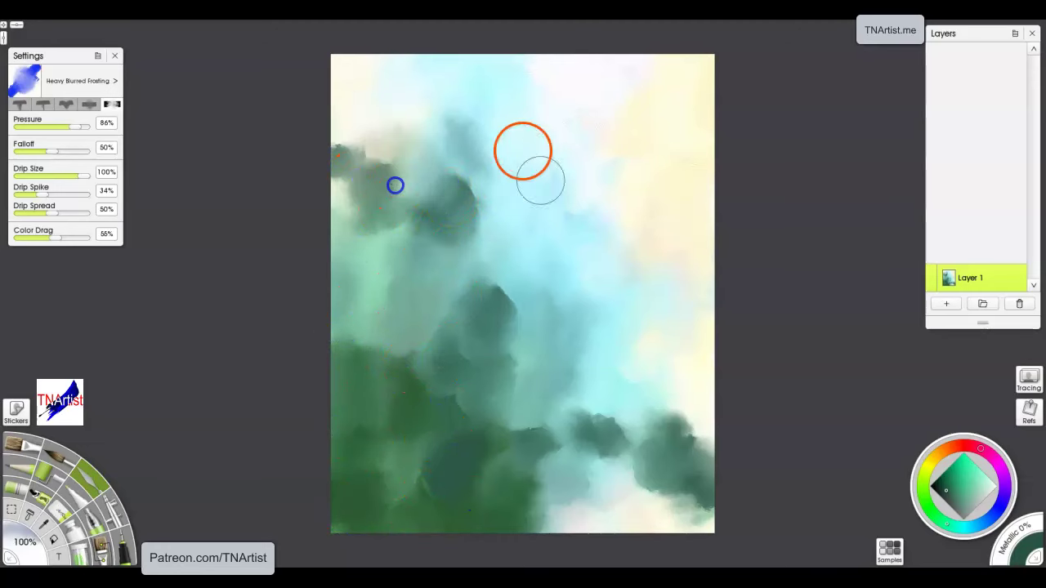
- Soften the remaining edges of the dark green shapes in the lower centre and beside the lower-right clump
{"action": "left_click_drag", "start_coordinate": [542, 459], "coordinate": [480, 468]}
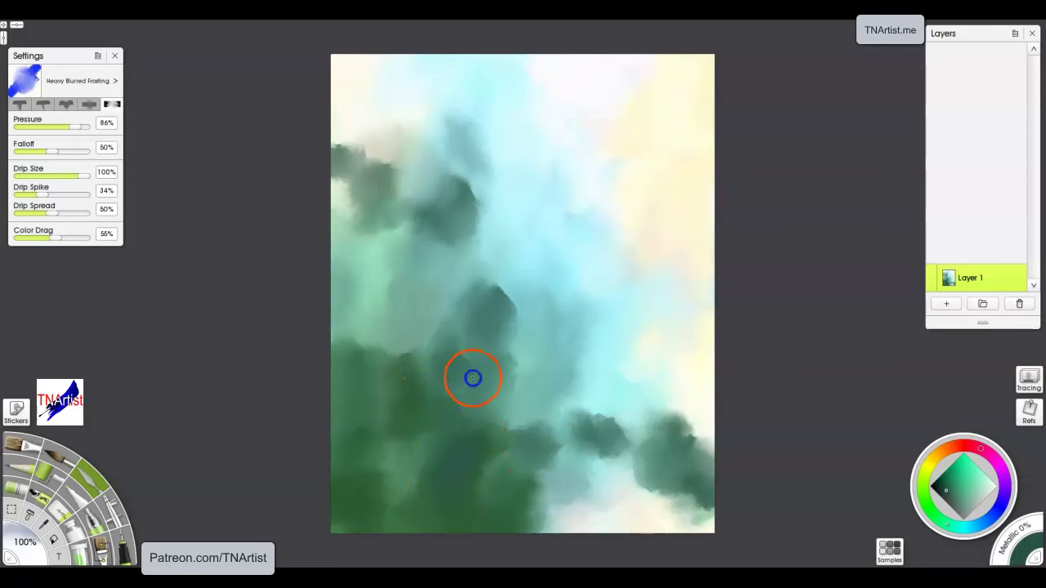
{"action": "mouse_move", "coordinate": [636, 444]}
{"action": "left_mouse_down"}
{"action": "mouse_move", "coordinate": [643, 451]}
{"action": "mouse_move", "coordinate": [623, 472]}
{"action": "left_mouse_up"}
{"action": "left_click_drag", "start_coordinate": [531, 519], "coordinate": [578, 432]}
{"action": "mouse_move", "coordinate": [572, 397]}
{"action": "left_mouse_down"}
{"action": "mouse_move", "coordinate": [610, 411]}
{"action": "mouse_move", "coordinate": [558, 492]}
{"action": "mouse_move", "coordinate": [416, 497]}
{"action": "left_mouse_up"}
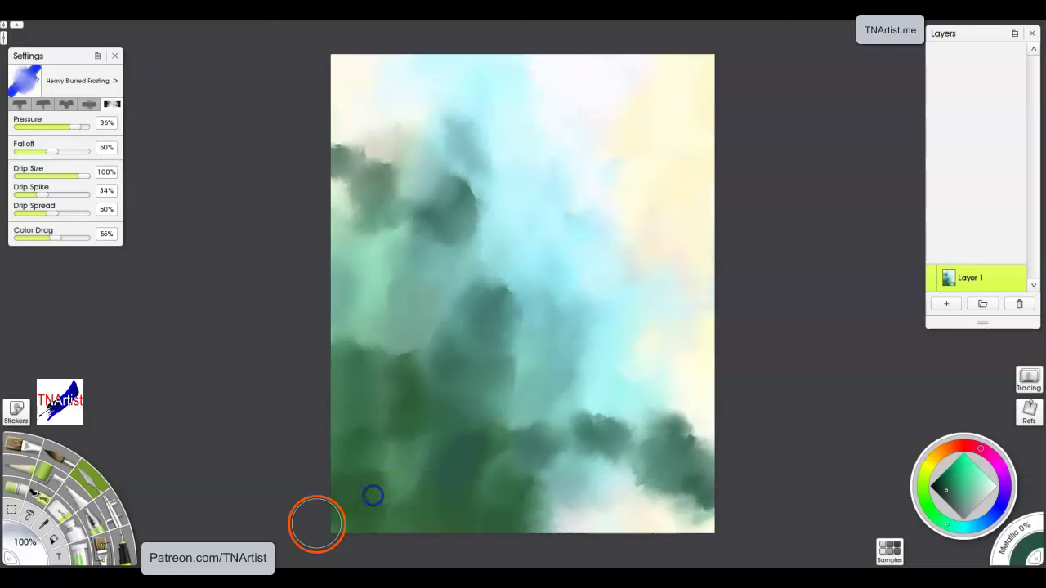
- Add a new layer above the blended background and select the Ink Pen
{"action": "left_click", "coordinate": [961, 304]}
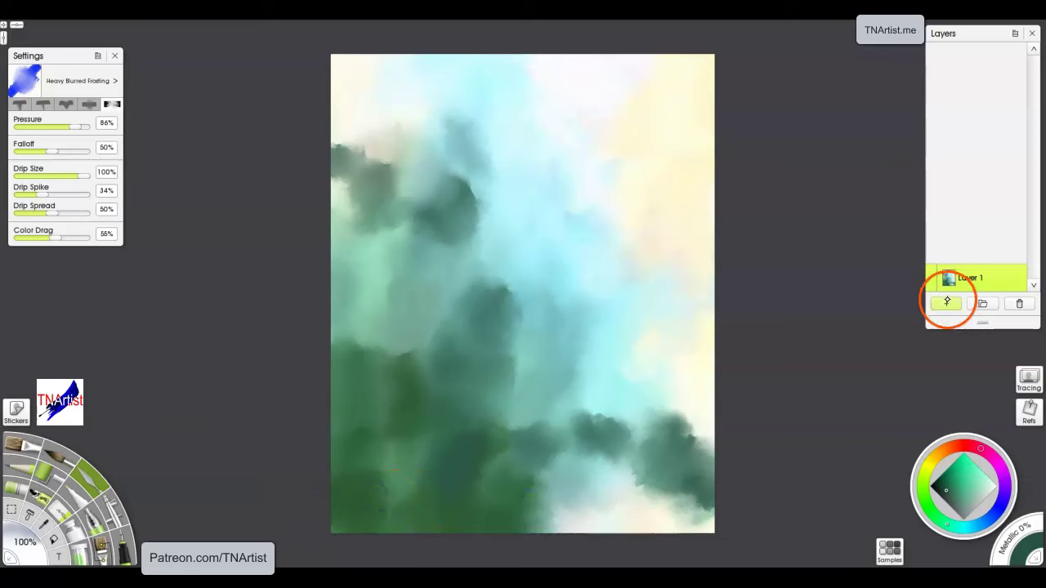
{"action": "left_click", "coordinate": [946, 302]}
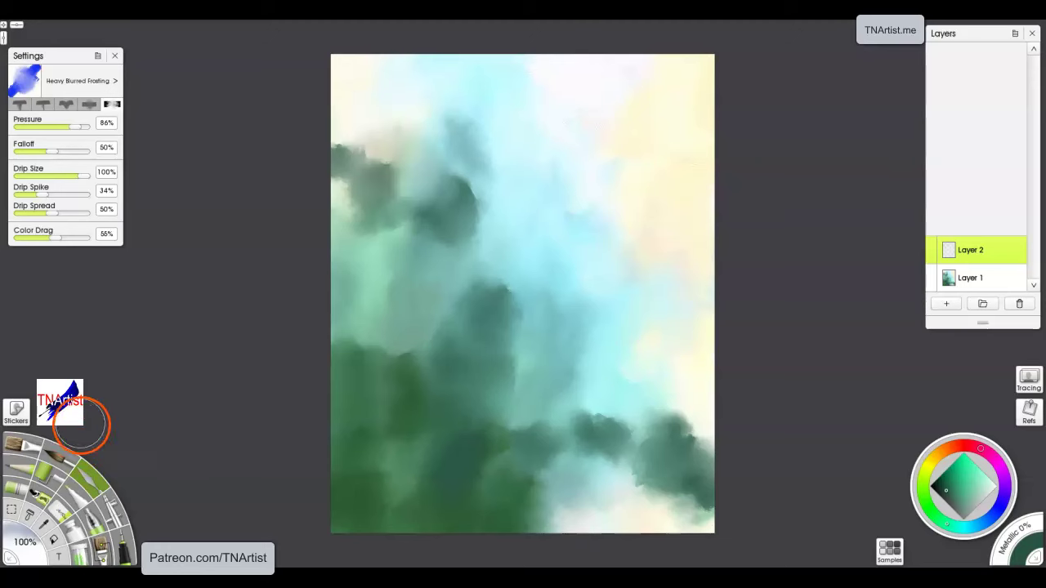
{"action": "left_click", "coordinate": [119, 537]}
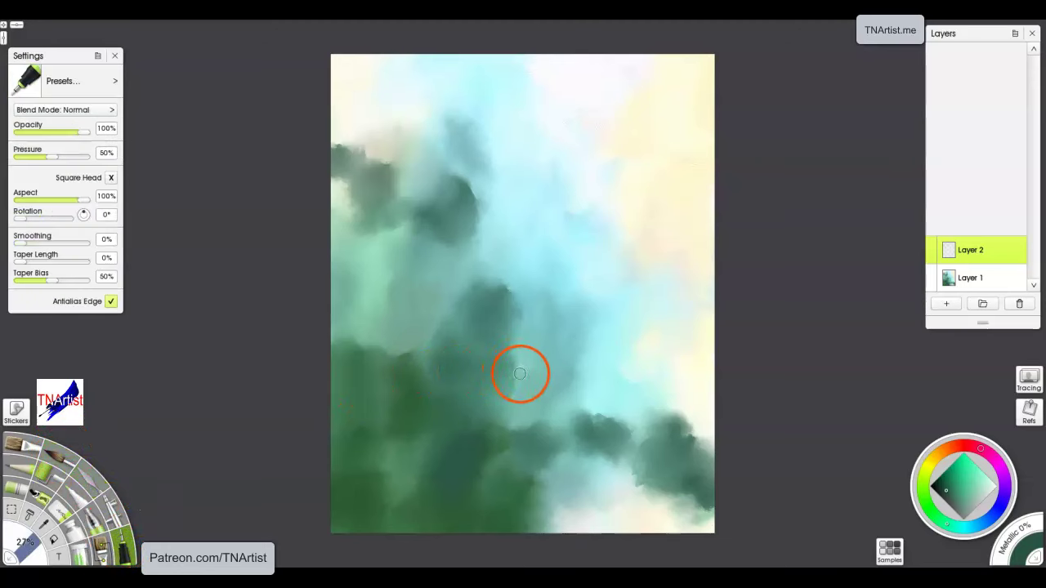
- Sample a muted teal from the background and draw a forked, branching tree limb at the upper right of the canvas
{"action": "left_click_drag", "start_coordinate": [563, 383], "coordinate": [625, 314]}
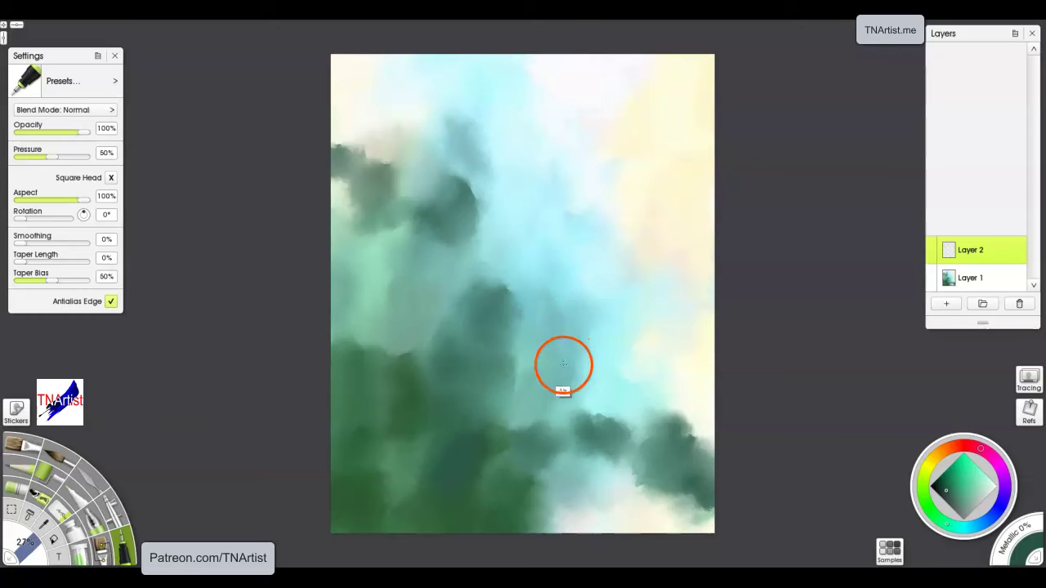
{"action": "left_click", "coordinate": [564, 369], "text": "alt"}
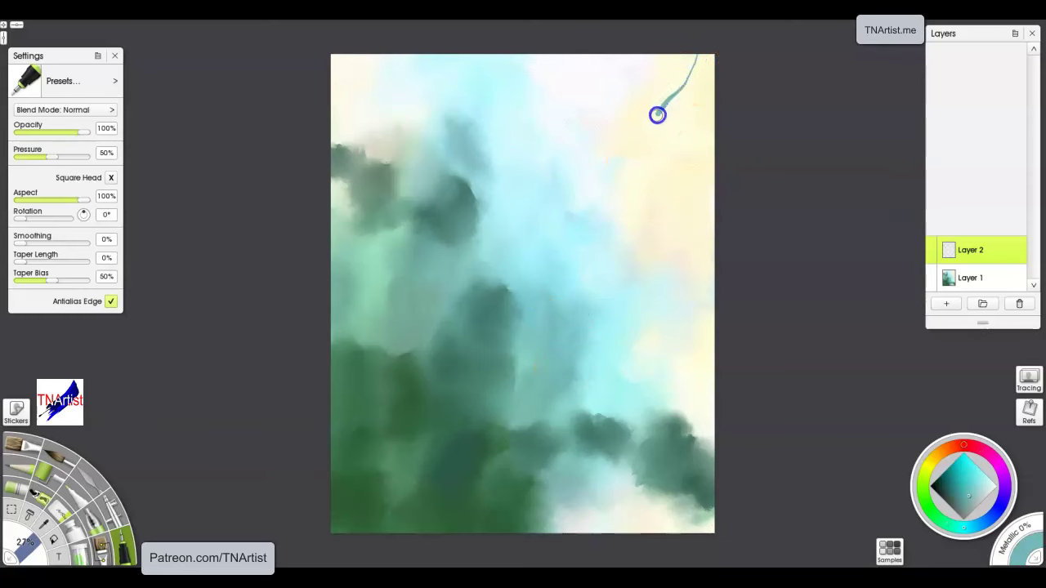
{"action": "mouse_move", "coordinate": [599, 244]}
{"action": "left_mouse_down"}
{"action": "mouse_move", "coordinate": [595, 234]}
{"action": "mouse_move", "coordinate": [589, 242]}
{"action": "left_mouse_up"}
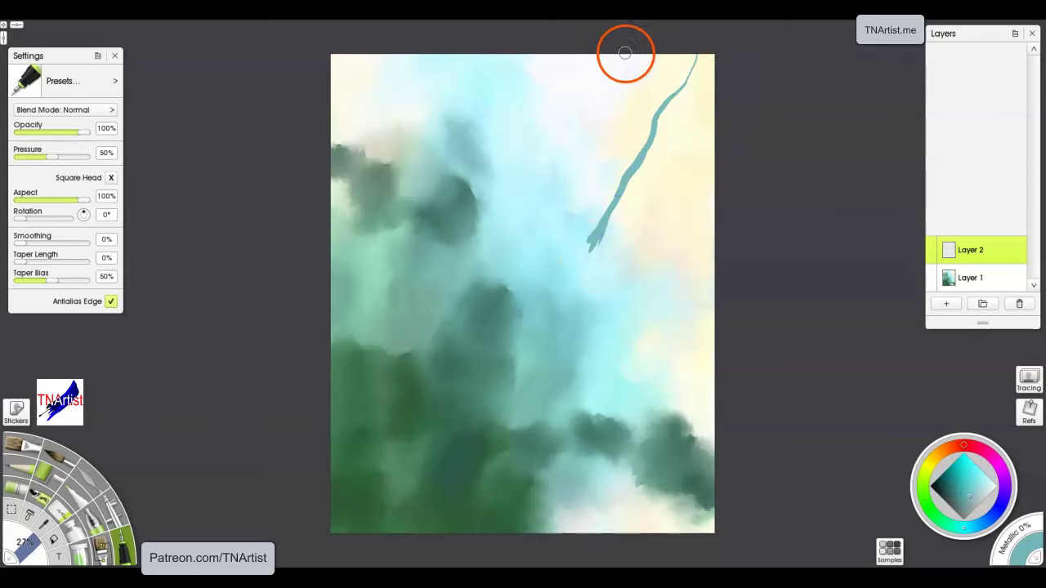
{"action": "left_click_drag", "start_coordinate": [603, 166], "coordinate": [600, 216]}
{"action": "left_click_drag", "start_coordinate": [643, 153], "coordinate": [634, 171]}
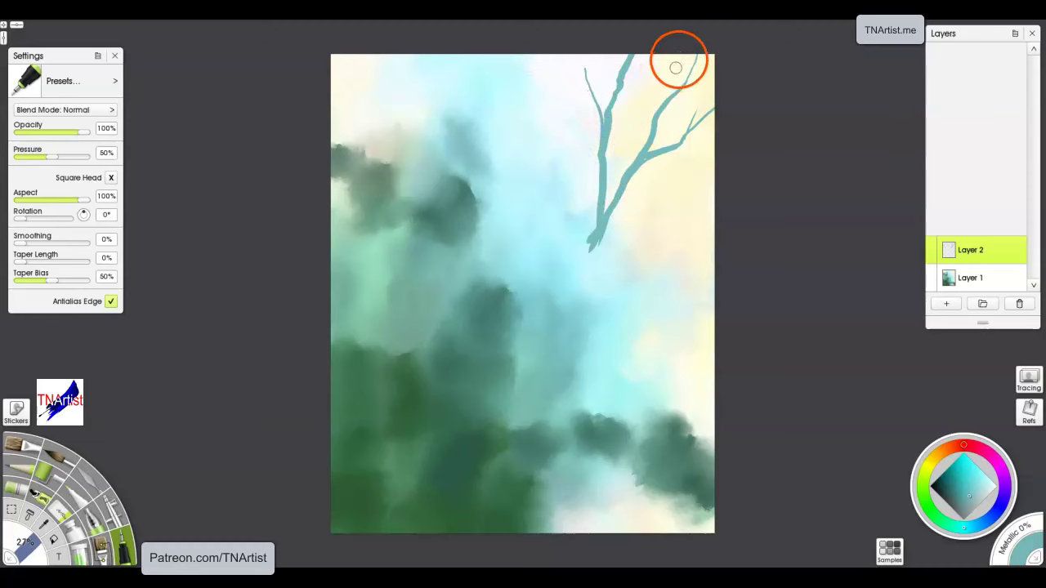
{"action": "left_click_drag", "start_coordinate": [656, 121], "coordinate": [592, 254]}
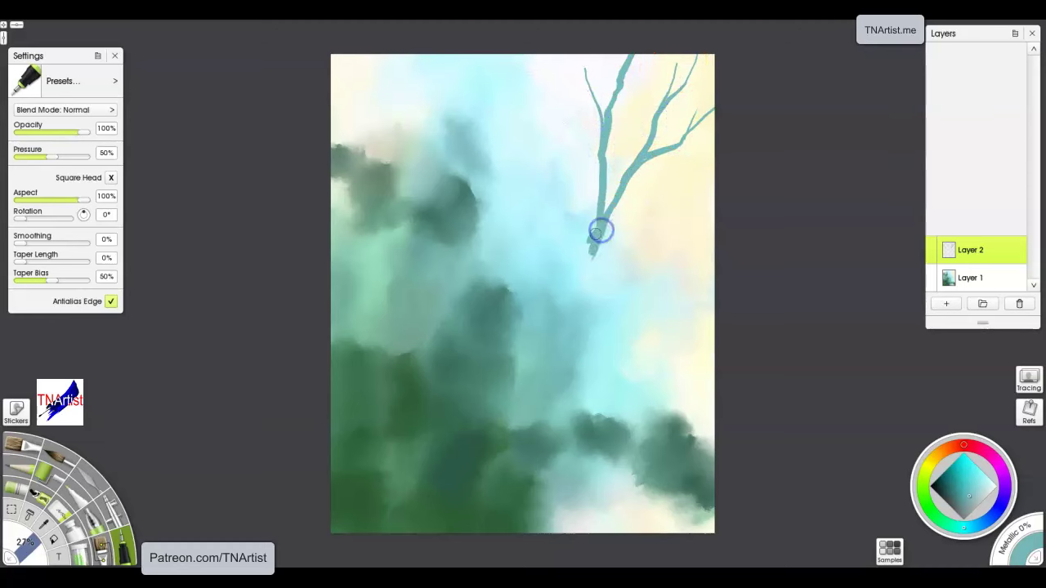
- Reduce the Heavy Blurred Frosting knife to 66% and fade the base of the tree limb into the background
{"action": "key", "text": "k"}
{"action": "key", "text": "bracketleft"}
{"action": "key", "text": "bracketleft"}
{"action": "key", "text": "bracketleft"}
{"action": "key", "text": "bracketleft"}
{"action": "key", "text": "bracketleft"}
{"action": "key", "text": "bracketleft"}
{"action": "key", "text": "bracketleft"}
{"action": "key", "text": "bracketleft"}
{"action": "key", "text": "bracketleft"}
{"action": "key", "text": "bracketleft"}
{"action": "key", "text": "bracketleft"}
{"action": "key", "text": "bracketleft"}
{"action": "key", "text": "bracketleft"}
{"action": "key", "text": "bracketleft"}
{"action": "key", "text": "bracketleft"}
{"action": "key", "text": "bracketleft"}
{"action": "key", "text": "bracketleft"}
{"action": "key", "text": "bracketleft"}
{"action": "key", "text": "bracketleft"}
{"action": "key", "text": "bracketleft"}
{"action": "key", "text": "bracketleft"}
{"action": "key", "text": "bracketleft"}
{"action": "mouse_move", "coordinate": [590, 250]}
{"action": "left_mouse_down"}
{"action": "mouse_move", "coordinate": [582, 272]}
{"action": "mouse_move", "coordinate": [597, 235]}
{"action": "left_mouse_up"}
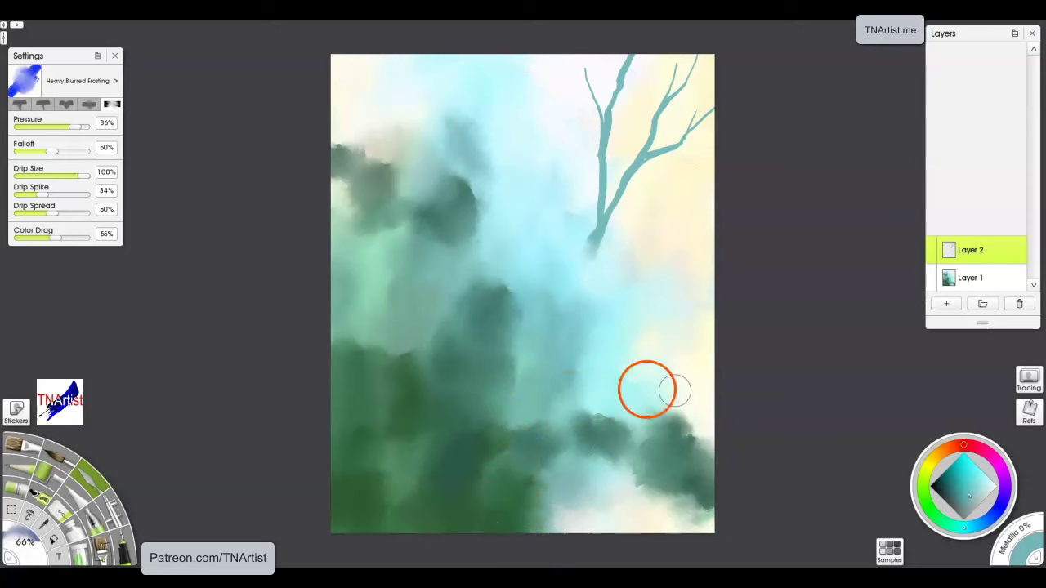
- Lower Layer 2's opacity to make the limb paler and switch back to the Ink Pen
{"action": "mouse_move", "coordinate": [984, 257]}
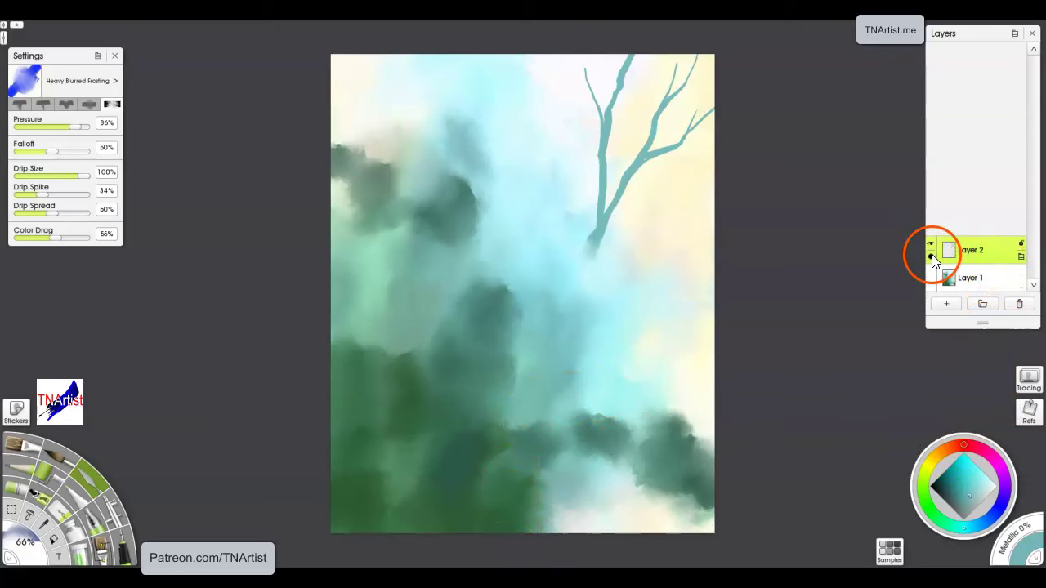
{"action": "left_click", "coordinate": [929, 281]}
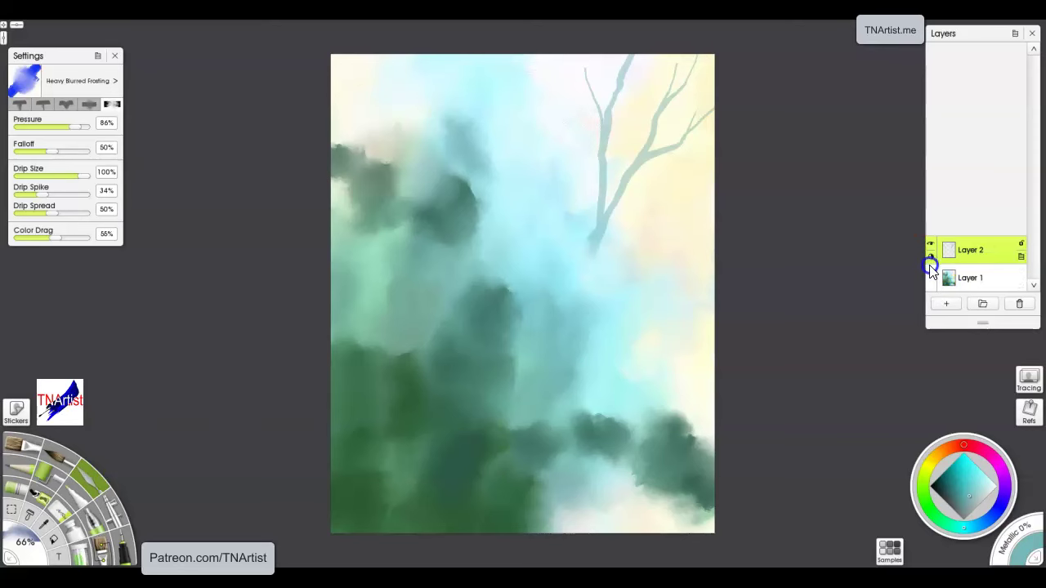
{"action": "mouse_move", "coordinate": [753, 307]}
{"action": "left_mouse_down"}
{"action": "mouse_move", "coordinate": [678, 250]}
{"action": "mouse_move", "coordinate": [631, 373]}
{"action": "mouse_move", "coordinate": [635, 307]}
{"action": "left_mouse_up"}
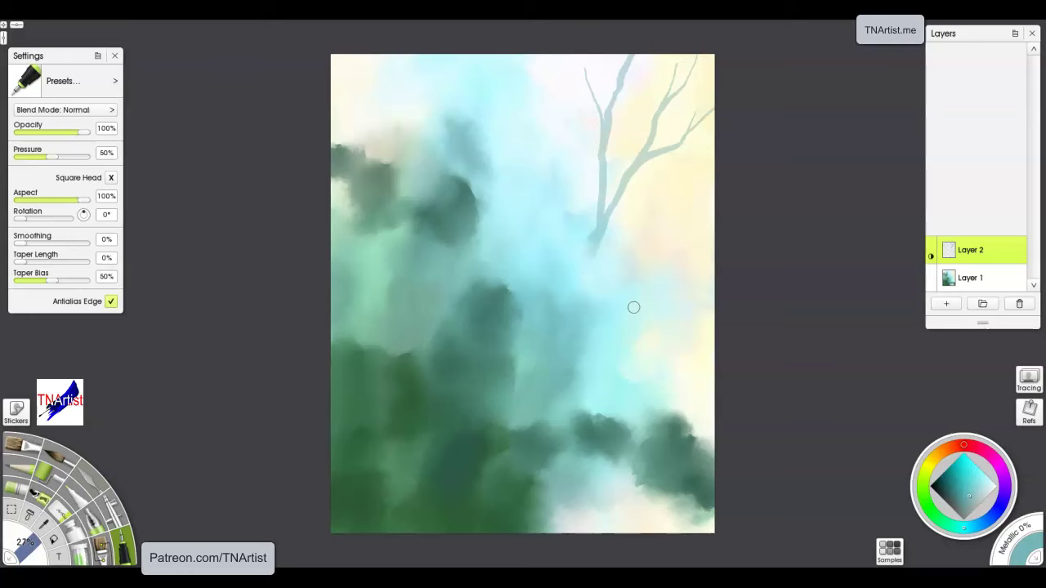
- Draw thin twigs below the limb near the right edge with the Ink Pen at 13% and blur their lower ends
{"action": "key", "text": "bracketleft"}
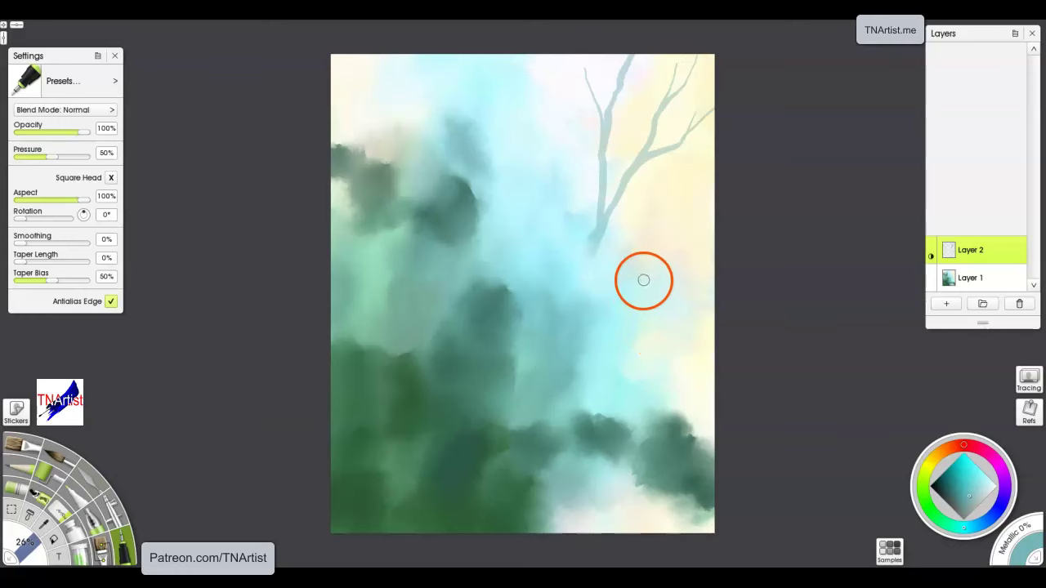
{"action": "key", "text": "bracketleft"}
{"action": "key", "text": "bracketleft"}
{"action": "key", "text": "bracketleft"}
{"action": "left_click_drag", "start_coordinate": [648, 311], "coordinate": [697, 204]}
{"action": "mouse_move", "coordinate": [650, 293]}
{"action": "left_mouse_down"}
{"action": "mouse_move", "coordinate": [649, 303]}
{"action": "mouse_move", "coordinate": [657, 217]}
{"action": "mouse_move", "coordinate": [666, 284]}
{"action": "left_mouse_up"}
{"action": "mouse_move", "coordinate": [645, 393]}
{"action": "left_mouse_down"}
{"action": "mouse_move", "coordinate": [655, 354]}
{"action": "mouse_move", "coordinate": [669, 367]}
{"action": "mouse_move", "coordinate": [692, 335]}
{"action": "left_mouse_up"}
{"action": "mouse_move", "coordinate": [672, 359]}
{"action": "left_mouse_down"}
{"action": "mouse_move", "coordinate": [688, 331]}
{"action": "mouse_move", "coordinate": [693, 268]}
{"action": "left_mouse_up"}
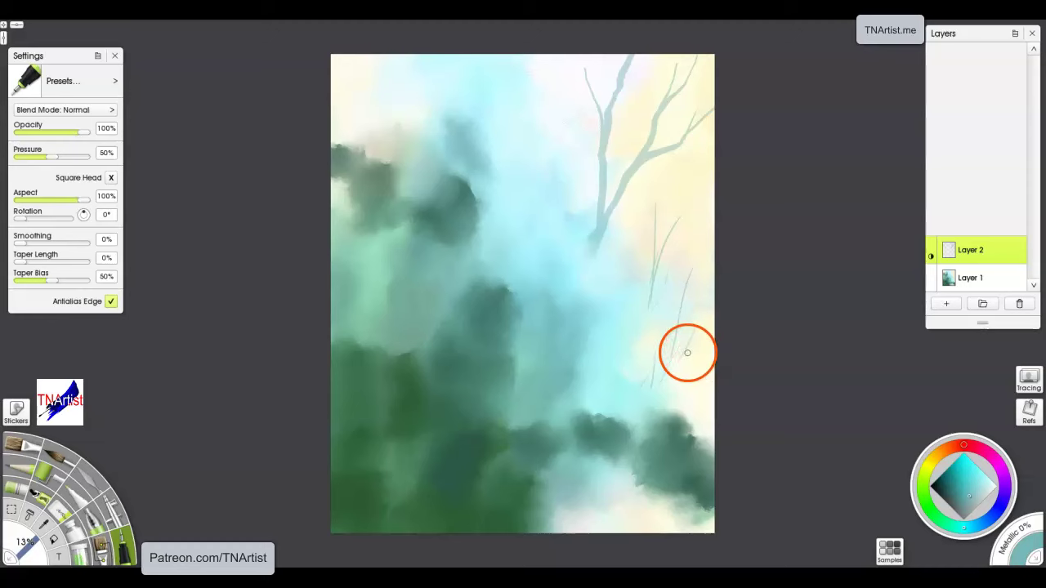
{"action": "key", "text": "k"}
{"action": "left_click_drag", "start_coordinate": [679, 360], "coordinate": [660, 385]}
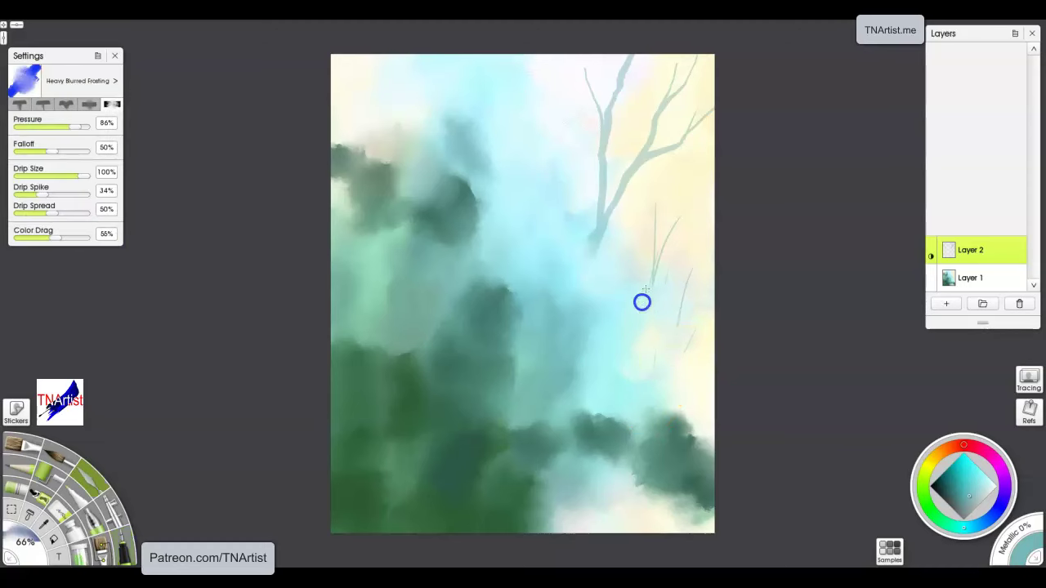
- Load the Old limb 2 stencil from Gumroad Stencils A and park it off the canvas on the left
{"action": "mouse_move", "coordinate": [1026, 295]}
{"action": "left_click_drag", "start_coordinate": [761, 178], "coordinate": [681, 79]}
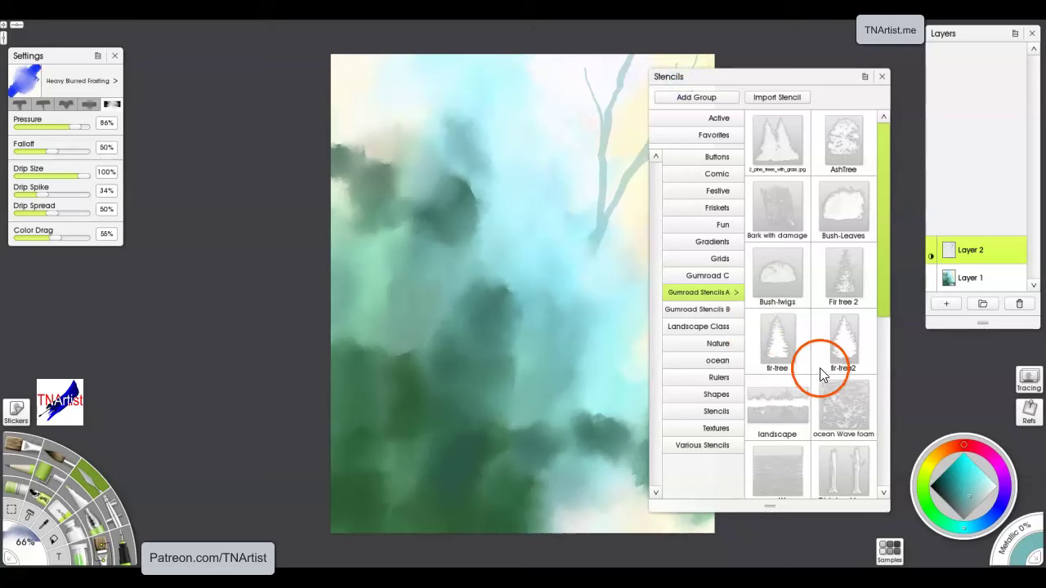
{"action": "scroll", "coordinate": [801, 278], "scroll_direction": "down", "scroll_amount": 2}
{"action": "scroll", "coordinate": [801, 278], "scroll_direction": "down", "scroll_amount": 3}
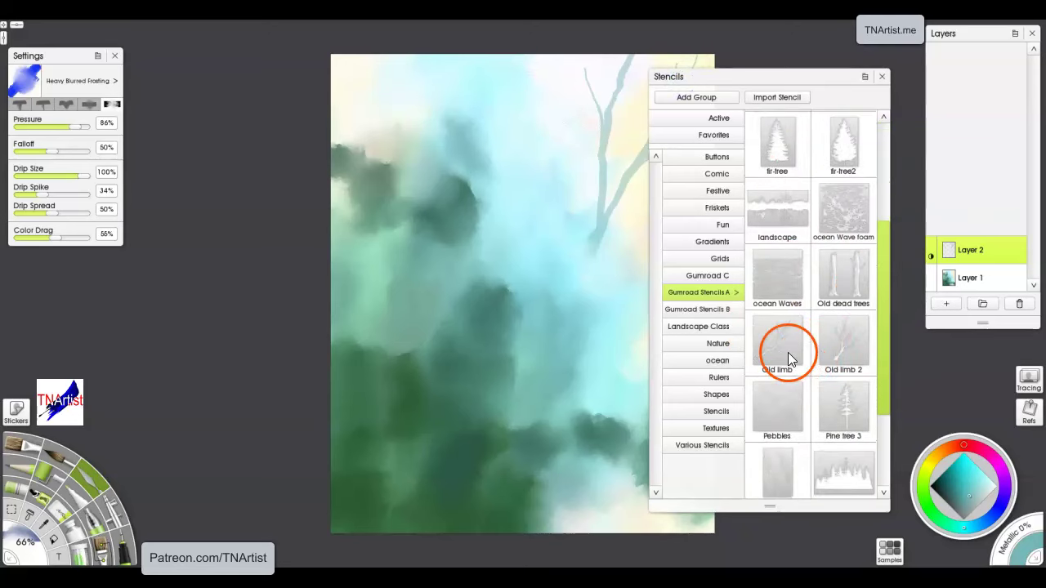
{"action": "left_click", "coordinate": [836, 349]}
{"action": "left_click_drag", "start_coordinate": [555, 294], "coordinate": [95, 247]}
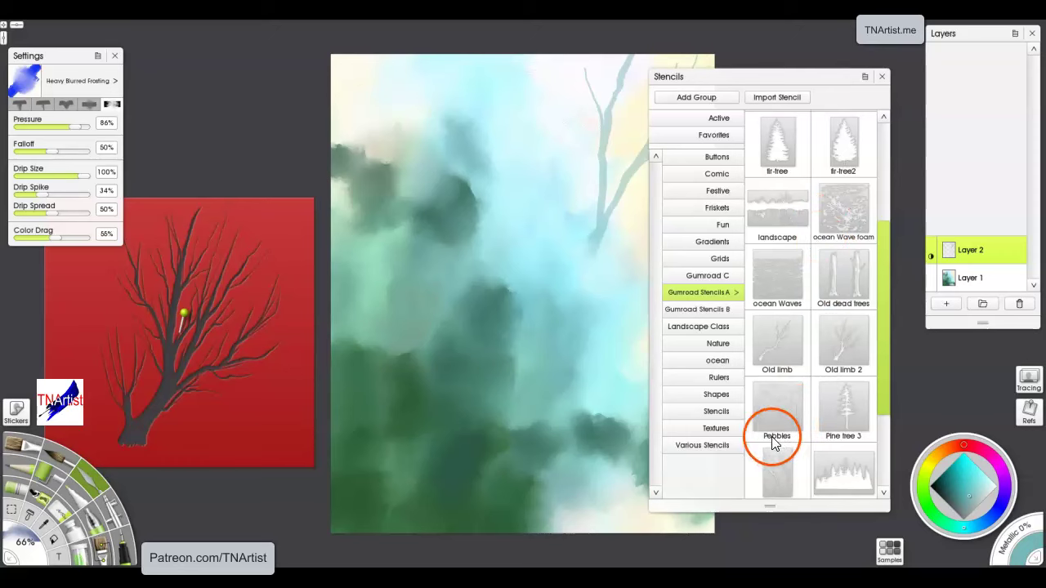
- Browse the Gumroad A and B stencils, load trees5 from Gumroad Stencils A and close the stencil collection
{"action": "scroll", "coordinate": [797, 339], "scroll_direction": "down", "scroll_amount": 1}
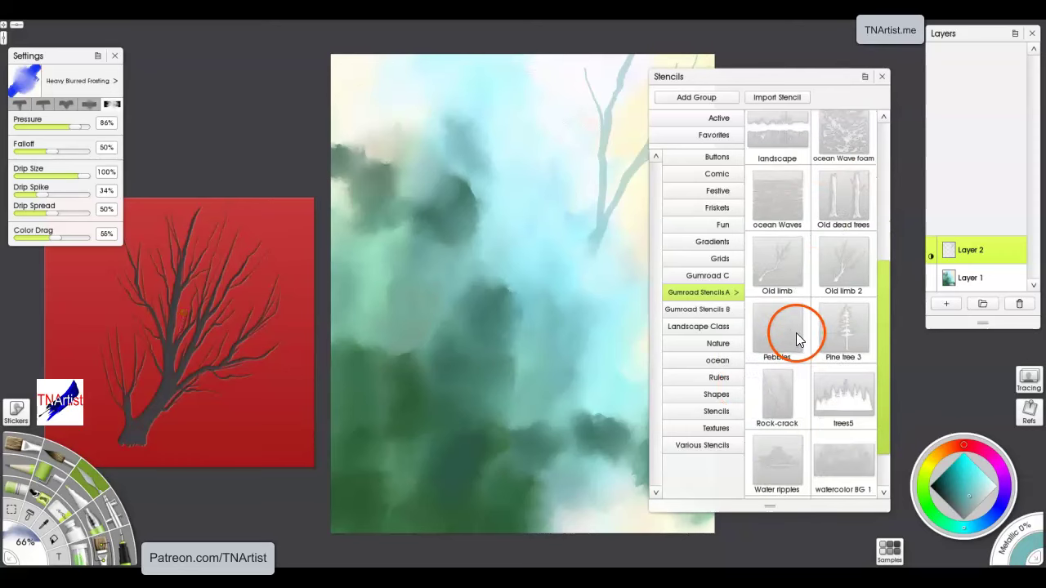
{"action": "scroll", "coordinate": [796, 333], "scroll_direction": "down", "scroll_amount": 1}
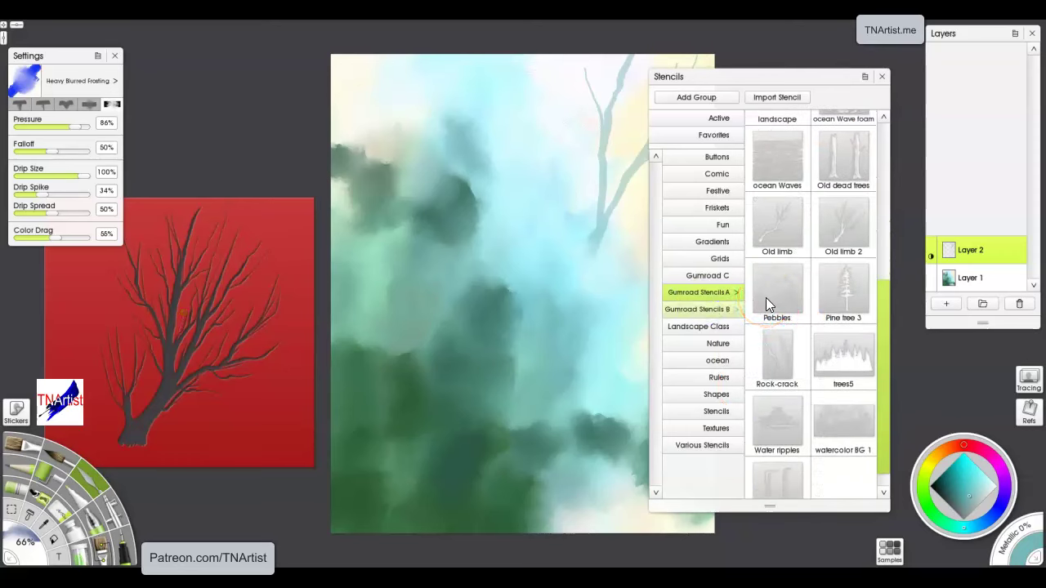
{"action": "left_click", "coordinate": [705, 310]}
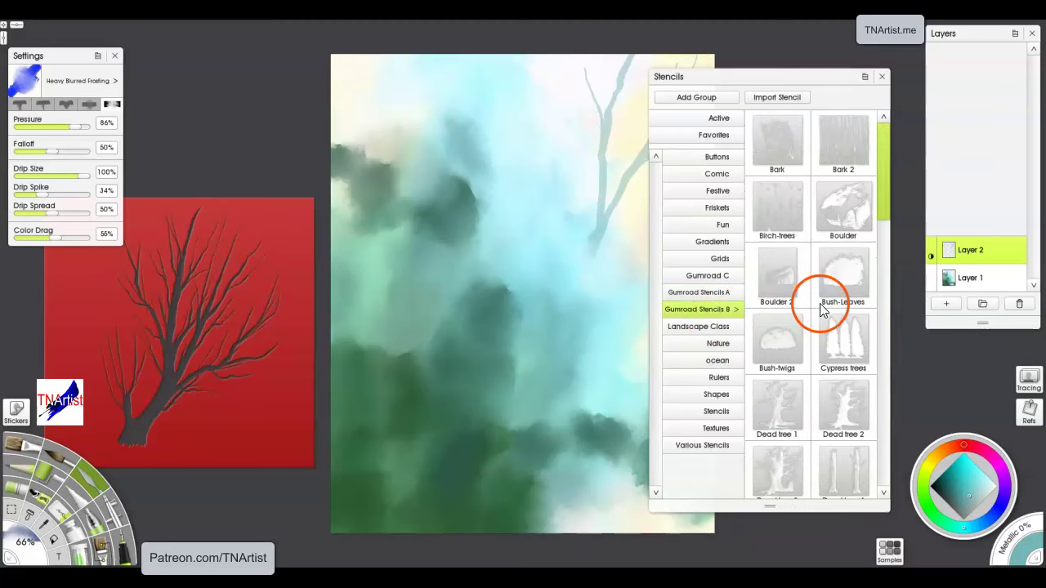
{"action": "scroll", "coordinate": [821, 306], "scroll_direction": "down", "scroll_amount": 3}
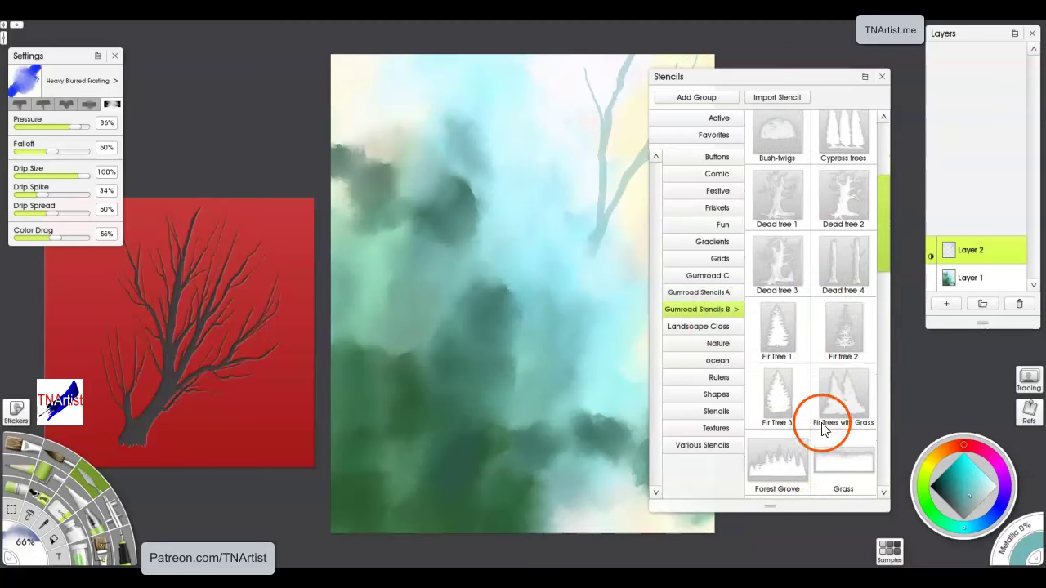
{"action": "scroll", "coordinate": [787, 302], "scroll_direction": "up", "scroll_amount": 2}
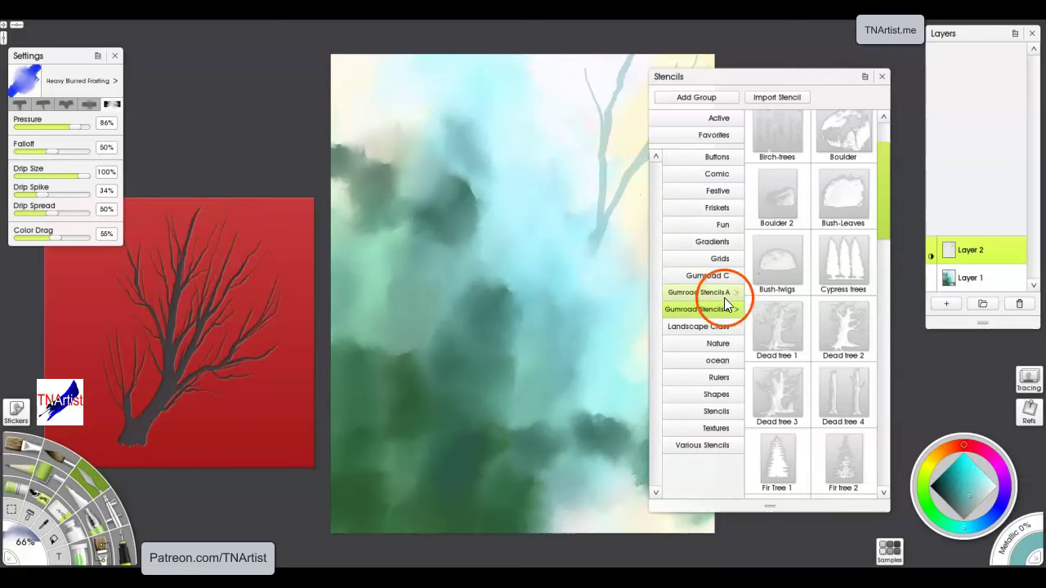
{"action": "left_click", "coordinate": [727, 293]}
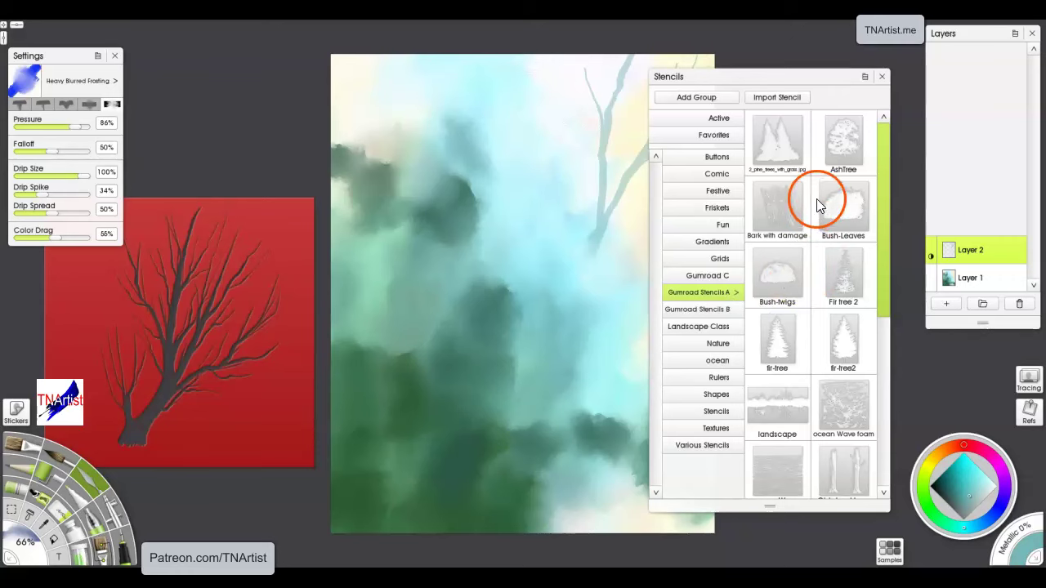
{"action": "scroll", "coordinate": [796, 376], "scroll_direction": "down", "scroll_amount": 4}
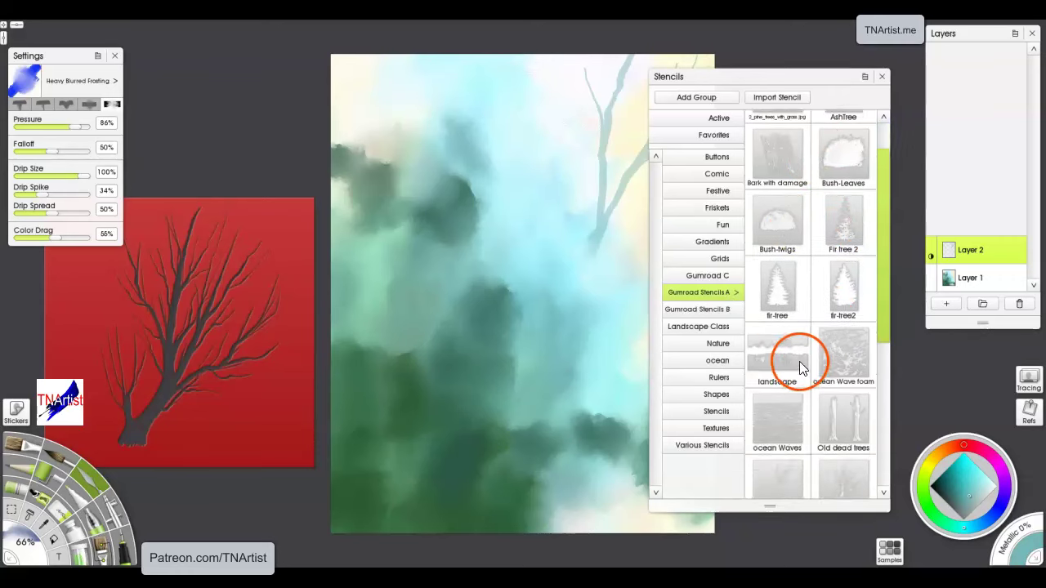
{"action": "left_click", "coordinate": [844, 398]}
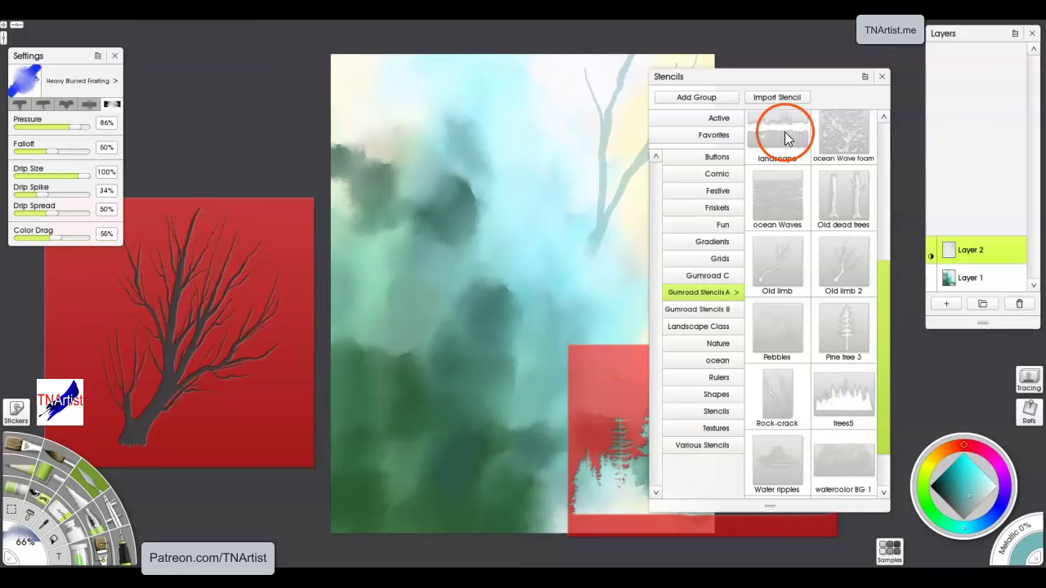
{"action": "left_click", "coordinate": [881, 76]}
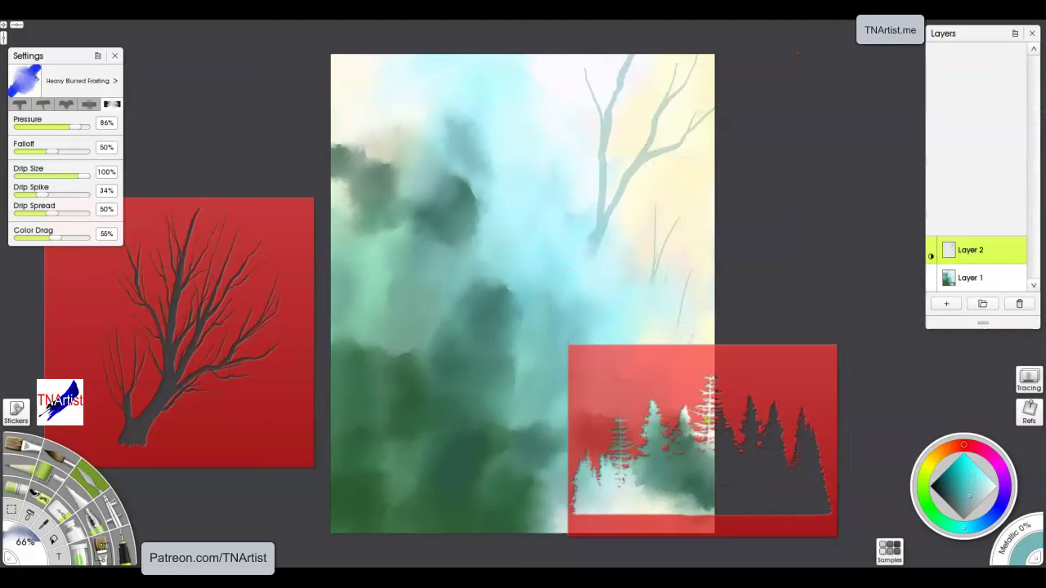
- Place the conifer stencil just below the tree limb and paint its treetops with the Ink Pen
{"action": "left_click_drag", "start_coordinate": [753, 368], "coordinate": [650, 211]}
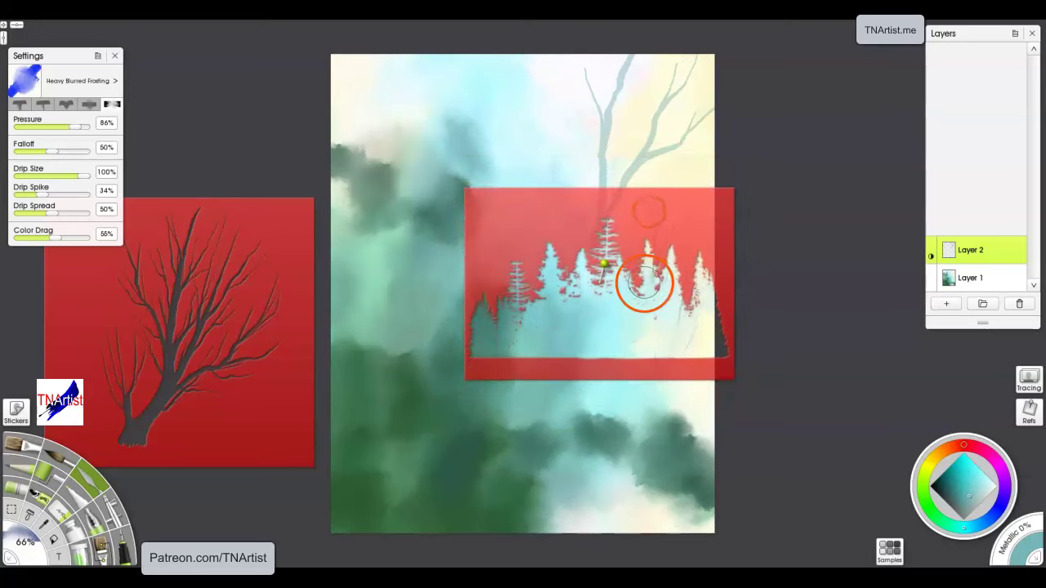
{"action": "left_click", "coordinate": [126, 546]}
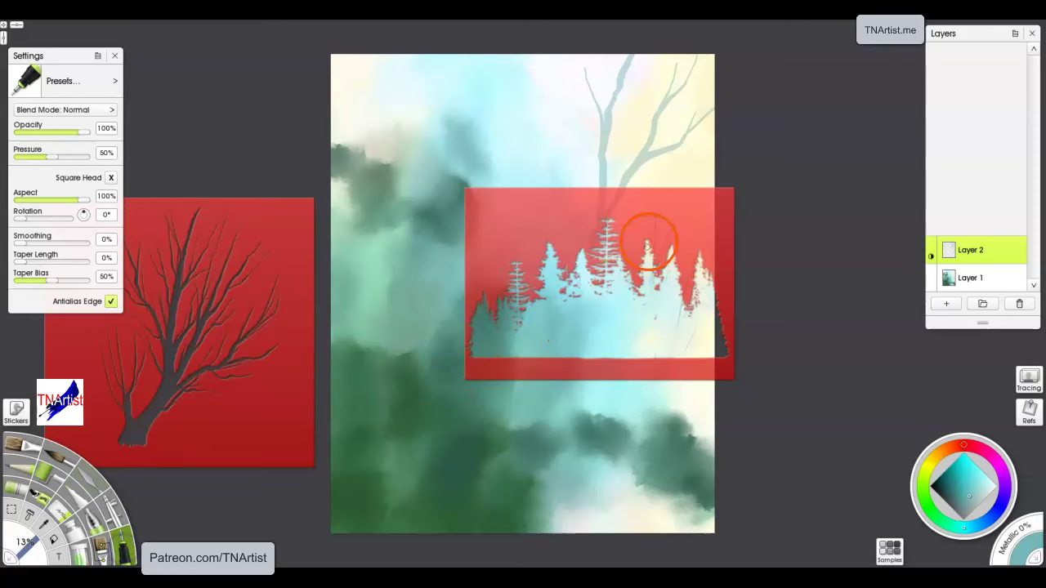
{"action": "mouse_move", "coordinate": [651, 235]}
{"action": "left_mouse_down"}
{"action": "mouse_move", "coordinate": [660, 272]}
{"action": "mouse_move", "coordinate": [666, 239]}
{"action": "mouse_move", "coordinate": [675, 280]}
{"action": "mouse_move", "coordinate": [700, 281]}
{"action": "mouse_move", "coordinate": [708, 268]}
{"action": "mouse_move", "coordinate": [666, 236]}
{"action": "mouse_move", "coordinate": [615, 279]}
{"action": "mouse_move", "coordinate": [607, 251]}
{"action": "mouse_move", "coordinate": [602, 277]}
{"action": "mouse_move", "coordinate": [590, 237]}
{"action": "mouse_move", "coordinate": [572, 258]}
{"action": "mouse_move", "coordinate": [664, 287]}
{"action": "mouse_move", "coordinate": [687, 307]}
{"action": "mouse_move", "coordinate": [731, 309]}
{"action": "mouse_move", "coordinate": [696, 338]}
{"action": "left_mouse_up"}
- Blur the lower parts of the painted treetops through the stencil with the Heavy Blurred Frosting knife
{"action": "key", "text": "k"}
{"action": "mouse_move", "coordinate": [701, 282]}
{"action": "left_mouse_down"}
{"action": "mouse_move", "coordinate": [703, 355]}
{"action": "mouse_move", "coordinate": [669, 311]}
{"action": "left_mouse_up"}
{"action": "mouse_move", "coordinate": [664, 274]}
{"action": "left_mouse_down"}
{"action": "mouse_move", "coordinate": [636, 332]}
{"action": "mouse_move", "coordinate": [622, 241]}
{"action": "mouse_move", "coordinate": [623, 358]}
{"action": "mouse_move", "coordinate": [613, 241]}
{"action": "mouse_move", "coordinate": [620, 329]}
{"action": "left_mouse_up"}
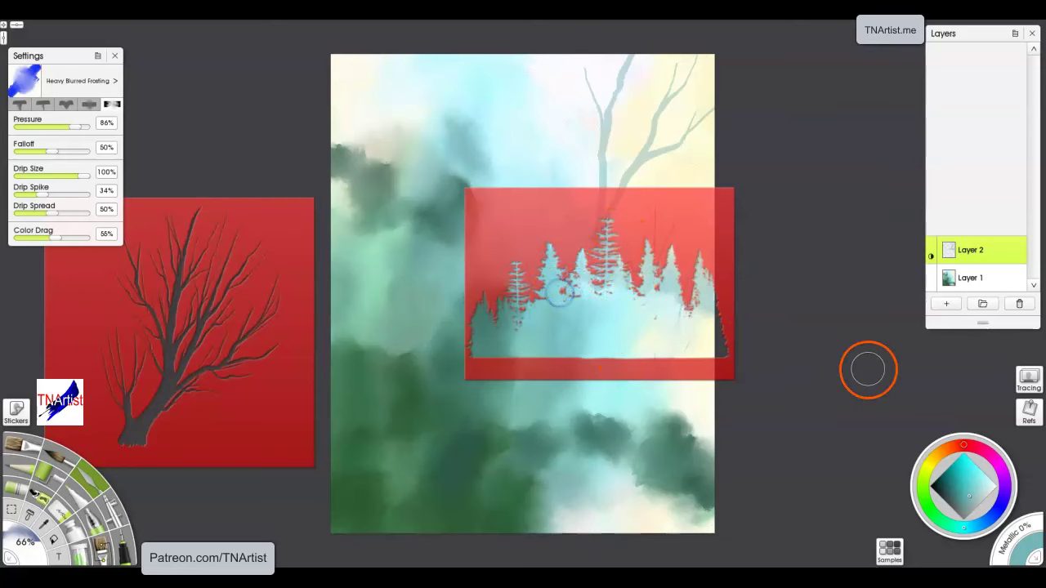
- Move the conifer stencil off the canvas and soften the treetops around the limb's base with the knife at 35%
{"action": "right_click", "coordinate": [694, 234]}
{"action": "left_click", "coordinate": [690, 220]}
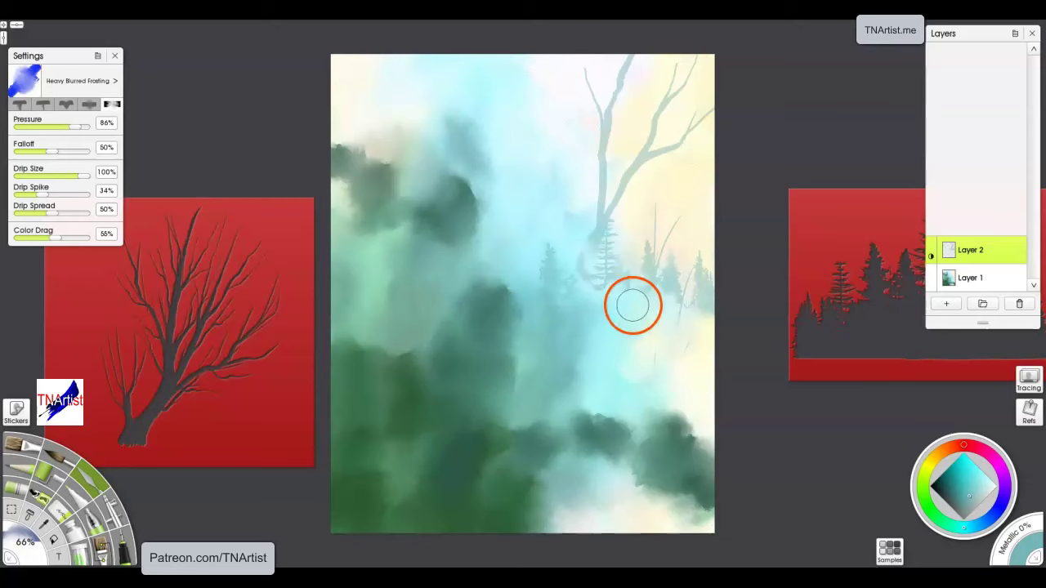
{"action": "left_click_drag", "start_coordinate": [635, 299], "coordinate": [629, 290]}
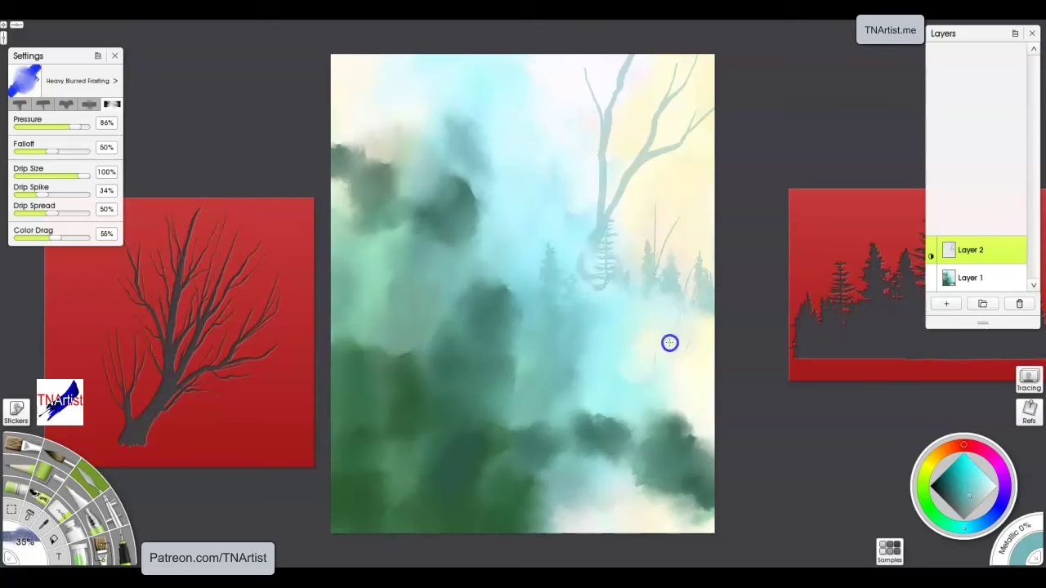
{"action": "mouse_move", "coordinate": [558, 308]}
{"action": "left_mouse_down"}
{"action": "mouse_move", "coordinate": [567, 316]}
{"action": "mouse_move", "coordinate": [545, 263]}
{"action": "left_mouse_up"}
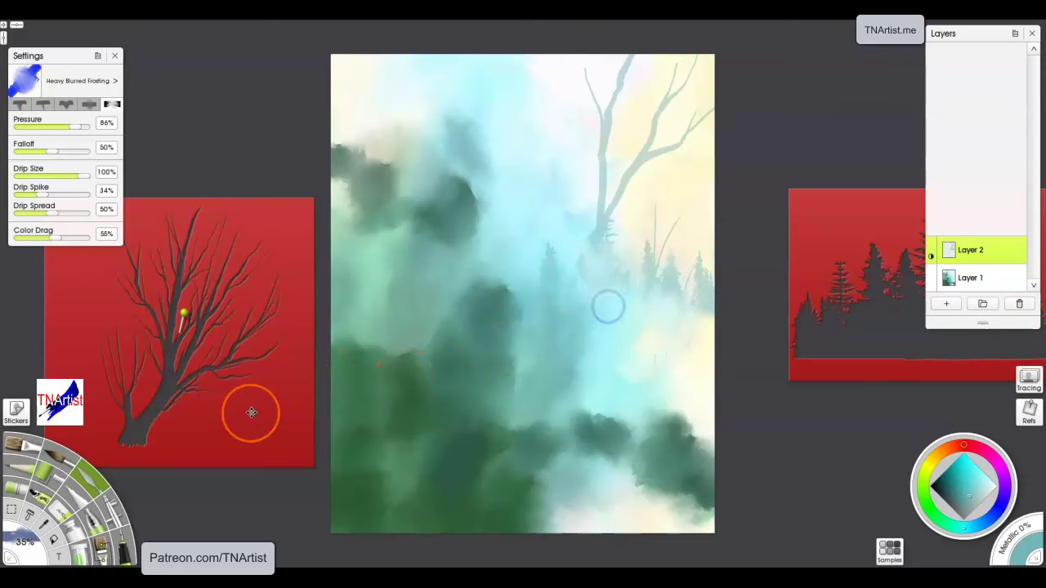
- Place the old limb stencil over the right side of the canvas and paint the bare tree through it with the Ink Pen at 41%
{"action": "left_click_drag", "start_coordinate": [250, 411], "coordinate": [461, 396]}
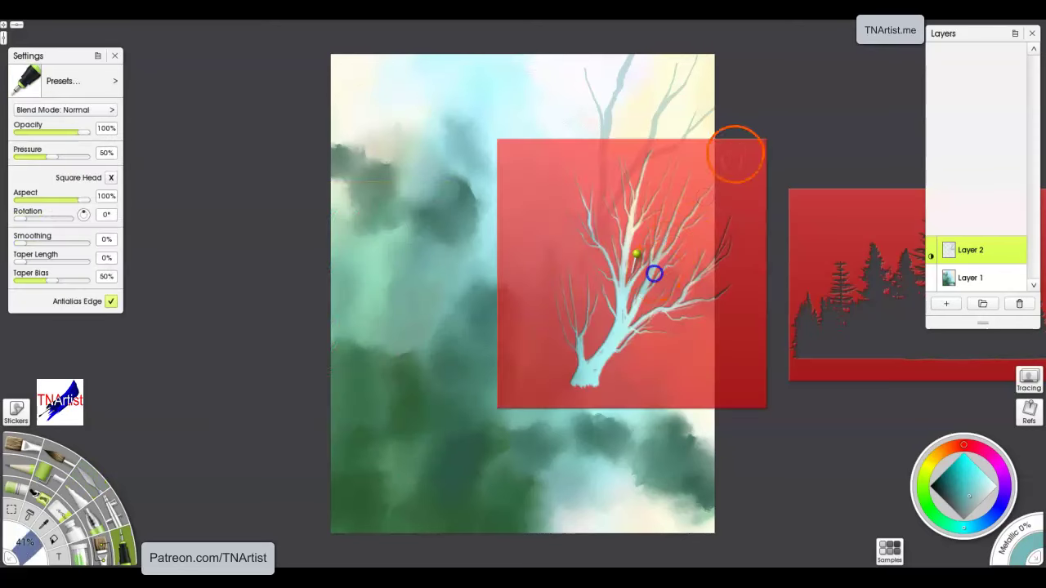
{"action": "mouse_move", "coordinate": [644, 153]}
{"action": "left_mouse_down"}
{"action": "mouse_move", "coordinate": [641, 162]}
{"action": "mouse_move", "coordinate": [589, 221]}
{"action": "left_mouse_up"}
{"action": "mouse_move", "coordinate": [619, 285]}
{"action": "left_mouse_down"}
{"action": "mouse_move", "coordinate": [656, 283]}
{"action": "mouse_move", "coordinate": [618, 308]}
{"action": "mouse_move", "coordinate": [695, 296]}
{"action": "left_mouse_up"}
{"action": "left_click_drag", "start_coordinate": [626, 279], "coordinate": [626, 329]}
- Blur the bare tree's trunk base with the Heavy Blurred Frosting knife and remove both stencils from the workspace
{"action": "key", "text": "k"}
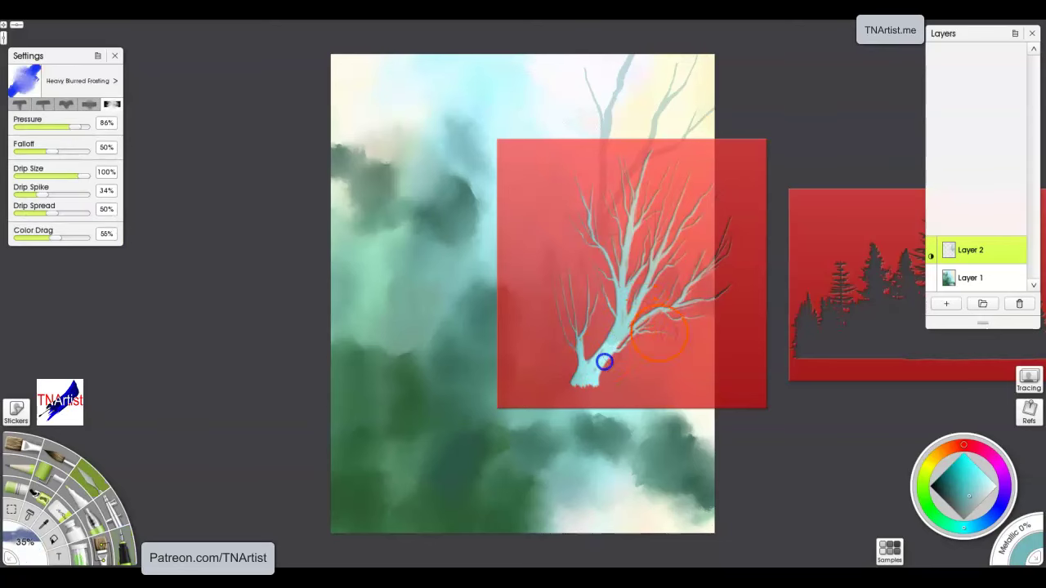
{"action": "right_click", "coordinate": [713, 349]}
{"action": "left_click", "coordinate": [714, 348]}
{"action": "right_click", "coordinate": [714, 353]}
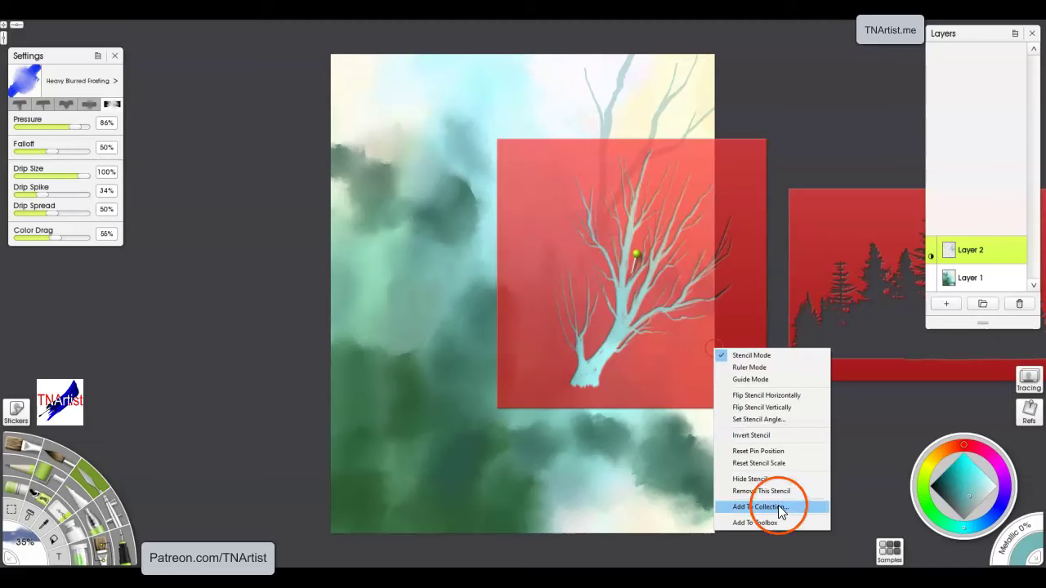
{"action": "left_click", "coordinate": [774, 492]}
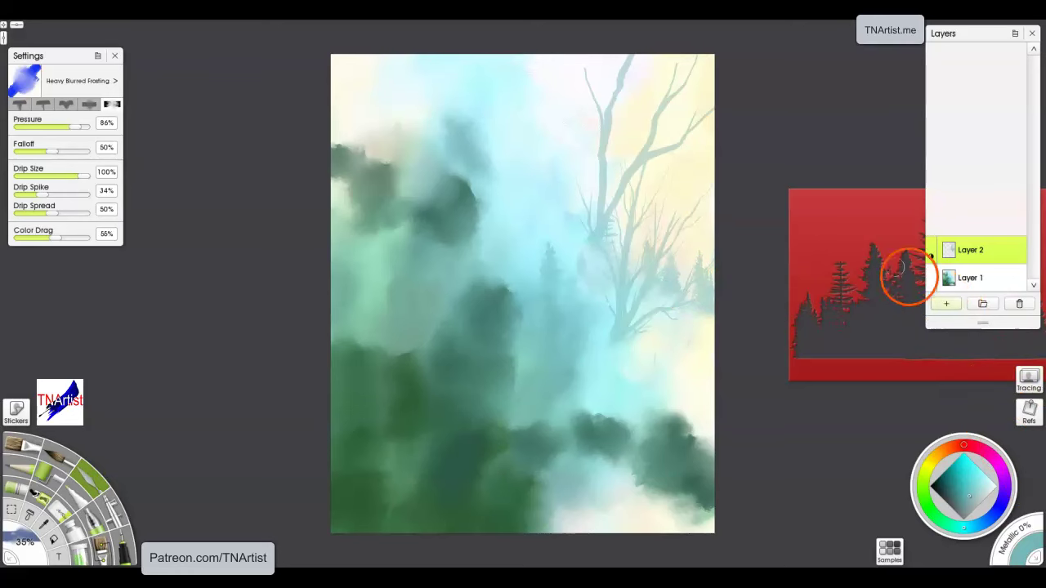
{"action": "right_click", "coordinate": [872, 227]}
{"action": "left_click", "coordinate": [908, 368]}
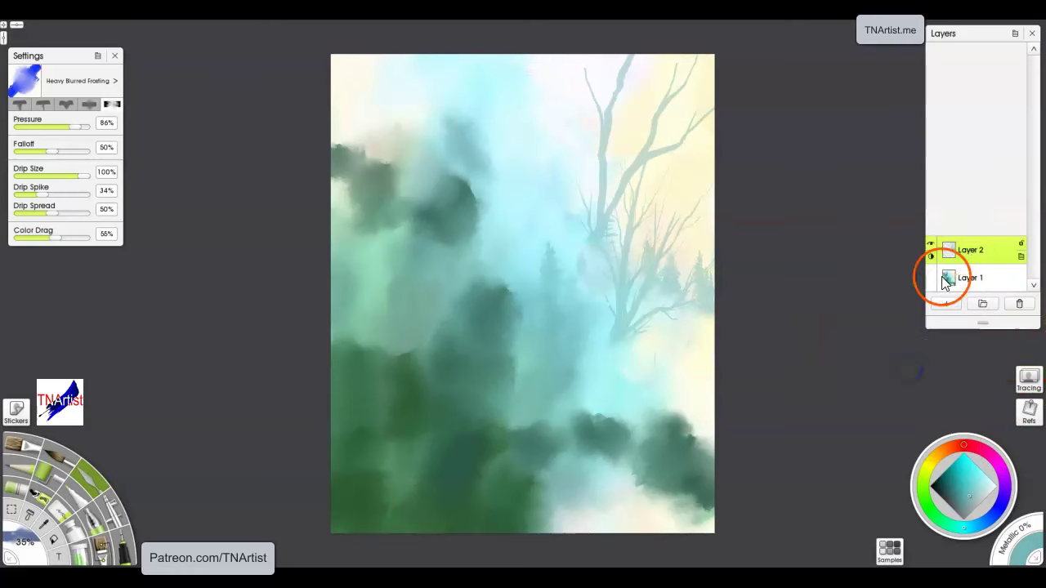
- Add a new layer above Layer 2 and set up the Ink Pen with a muted greyish brown
{"action": "left_click", "coordinate": [948, 304]}
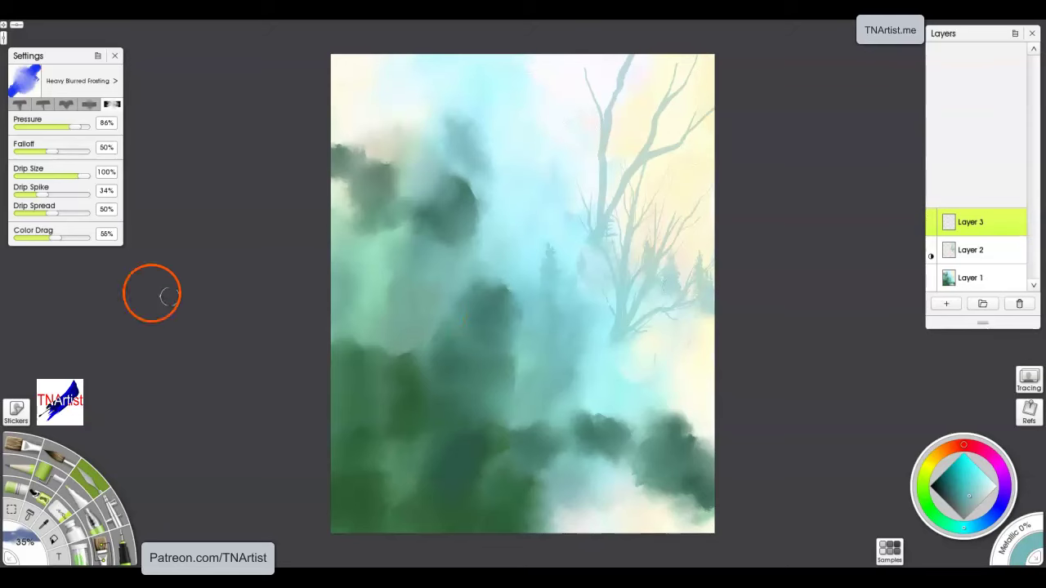
{"action": "left_click", "coordinate": [128, 546]}
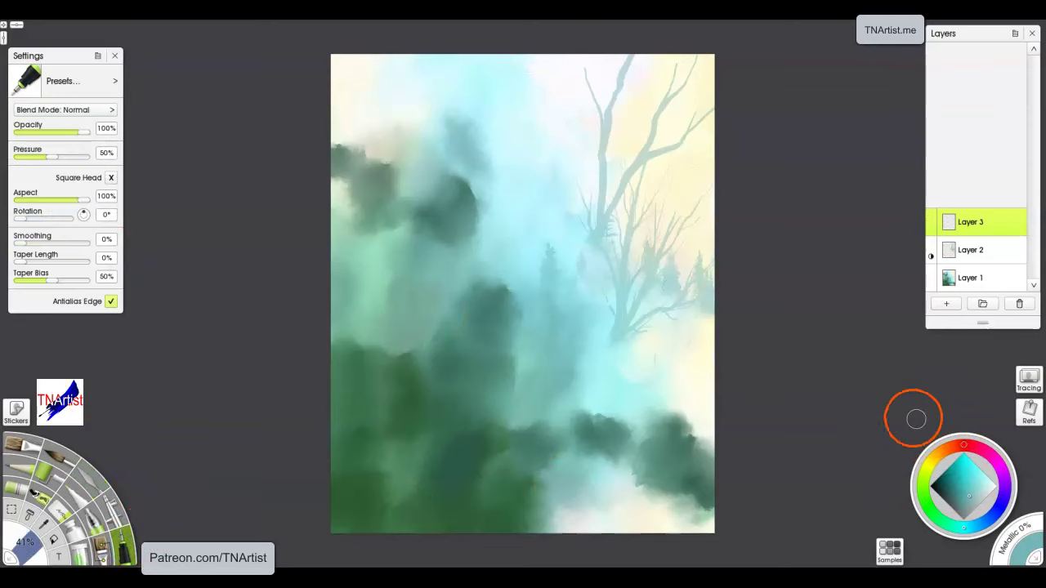
{"action": "left_click", "coordinate": [950, 449]}
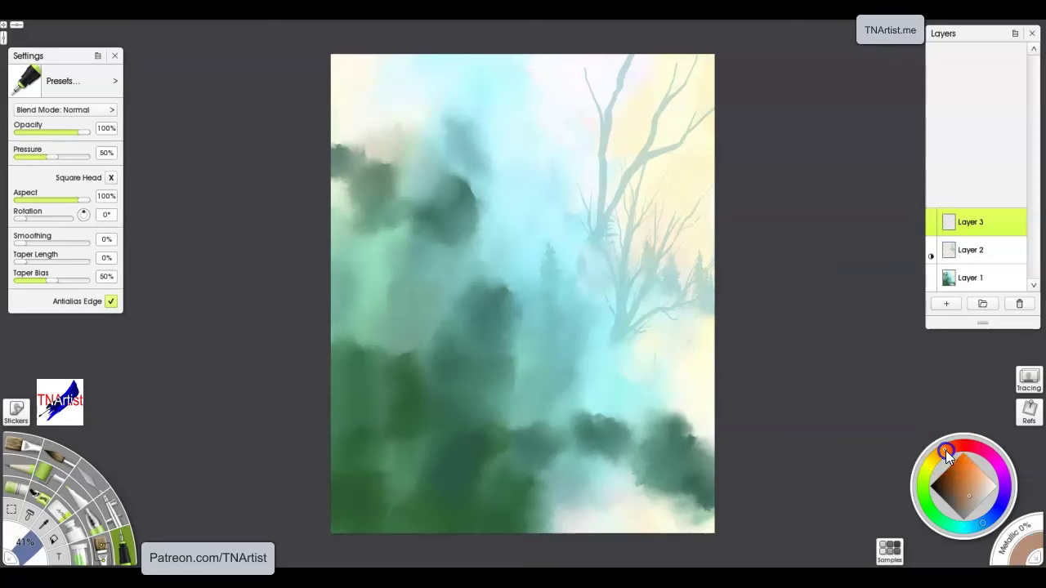
{"action": "left_click_drag", "start_coordinate": [964, 498], "coordinate": [961, 509]}
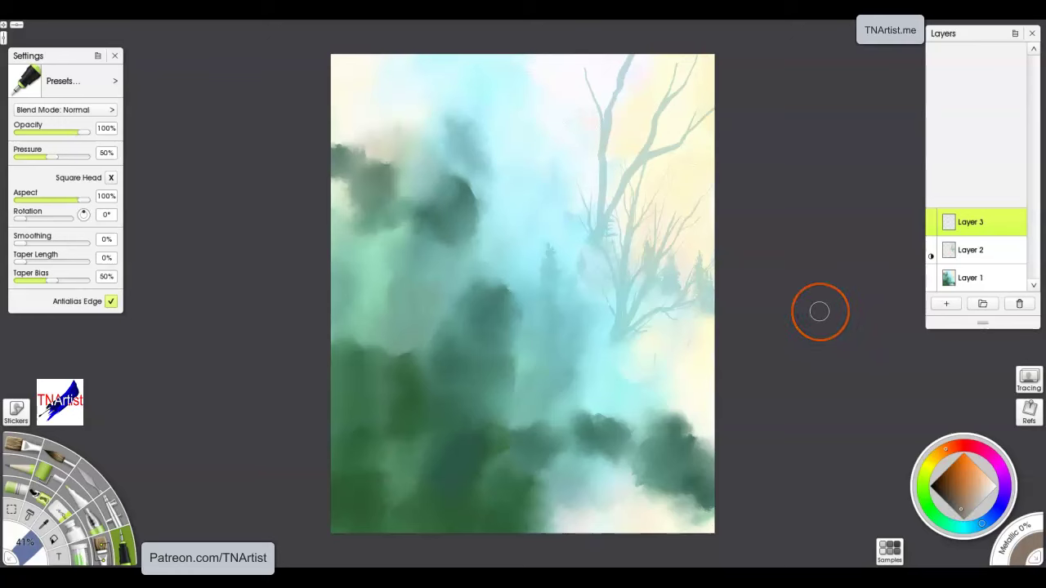
- Reduce the Ink Pen to 18%, paint a diagonal limb from the canvas's left edge to its top edge, and thin its tip with the eraser
{"action": "key", "text": "bracketleft"}
{"action": "key", "text": "bracketleft"}
{"action": "key", "text": "bracketleft"}
{"action": "key", "text": "bracketleft"}
{"action": "key", "text": "bracketleft"}
{"action": "key", "text": "bracketleft"}
{"action": "key", "text": "bracketleft"}
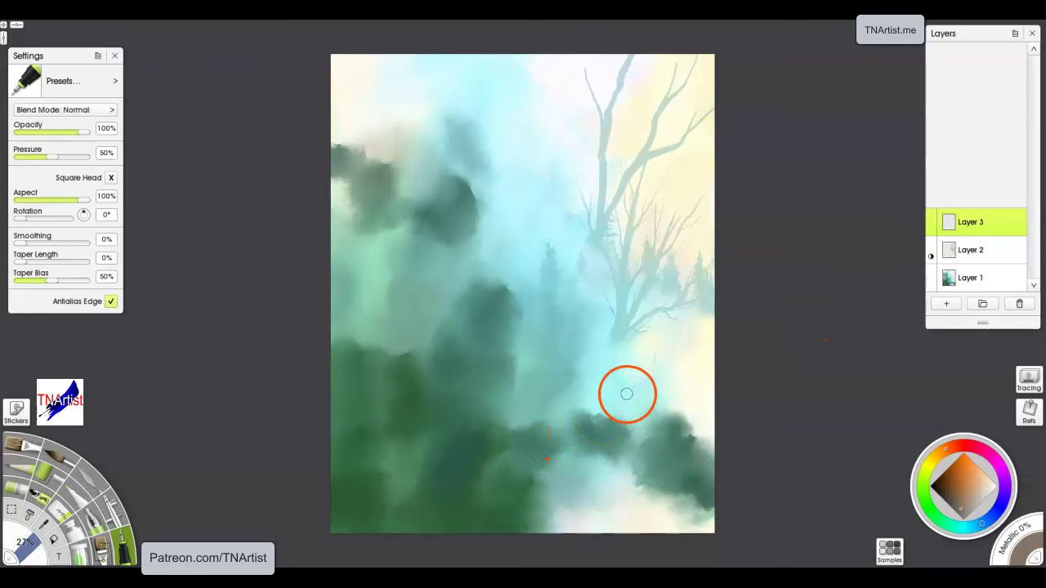
{"action": "key", "text": "bracketleft"}
{"action": "key", "text": "bracketleft"}
{"action": "key", "text": "bracketleft"}
{"action": "key", "text": "bracketleft"}
{"action": "key", "text": "bracketleft"}
{"action": "key", "text": "bracketleft"}
{"action": "key", "text": "bracketleft"}
{"action": "key", "text": "bracketleft"}
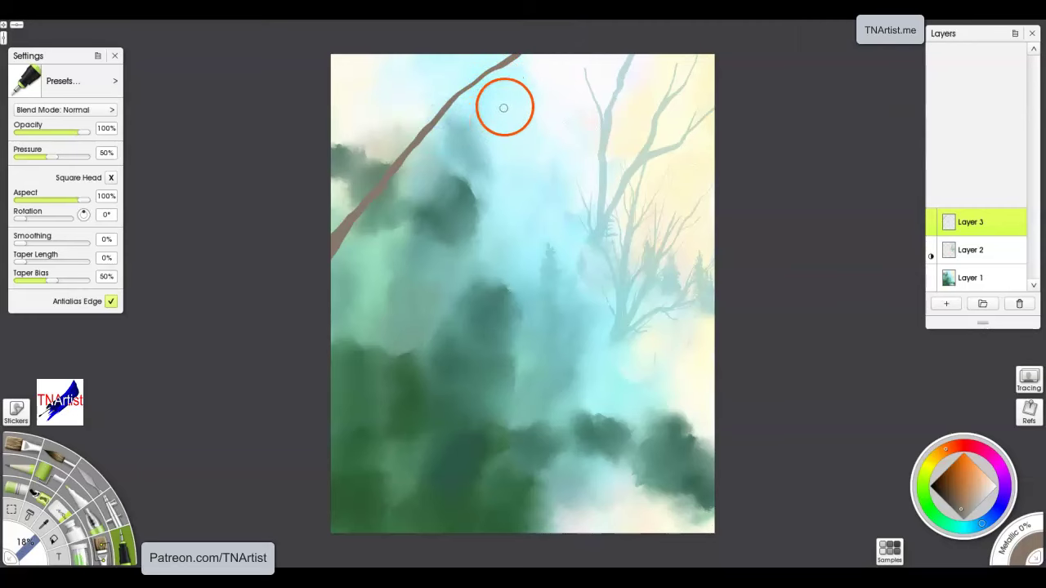
{"action": "key", "text": "e"}
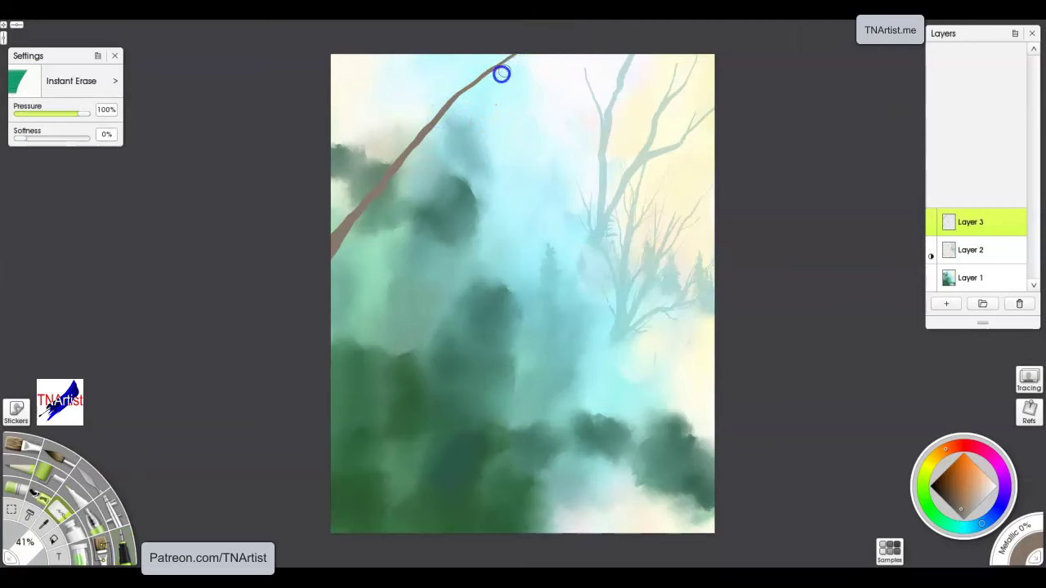
- Paint a wavy, nearly horizontal limb across the middle of the canvas and erase its right end to a fine tip
{"action": "key", "text": "e"}
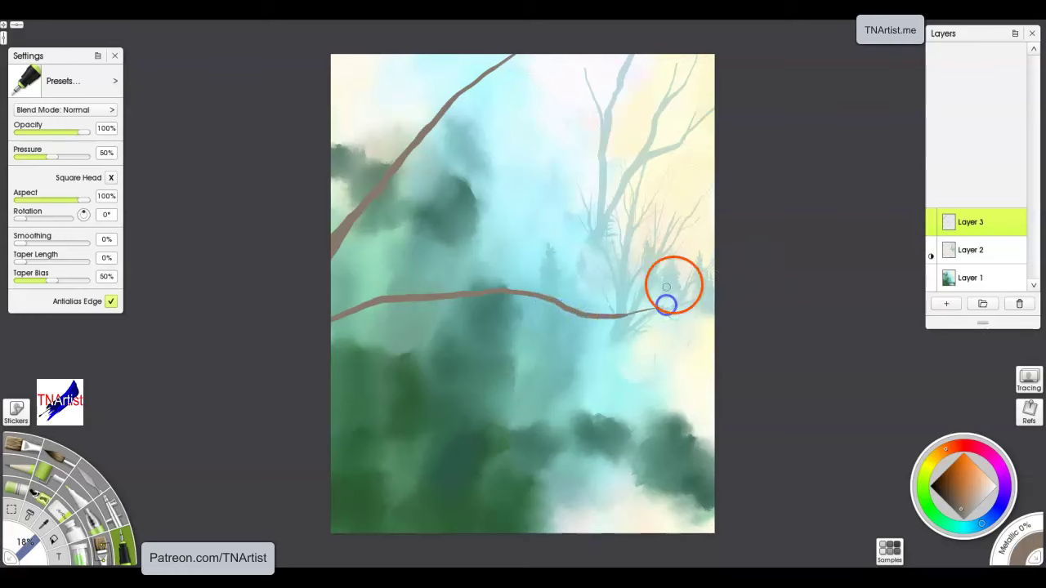
{"action": "left_click_drag", "start_coordinate": [618, 313], "coordinate": [650, 313]}
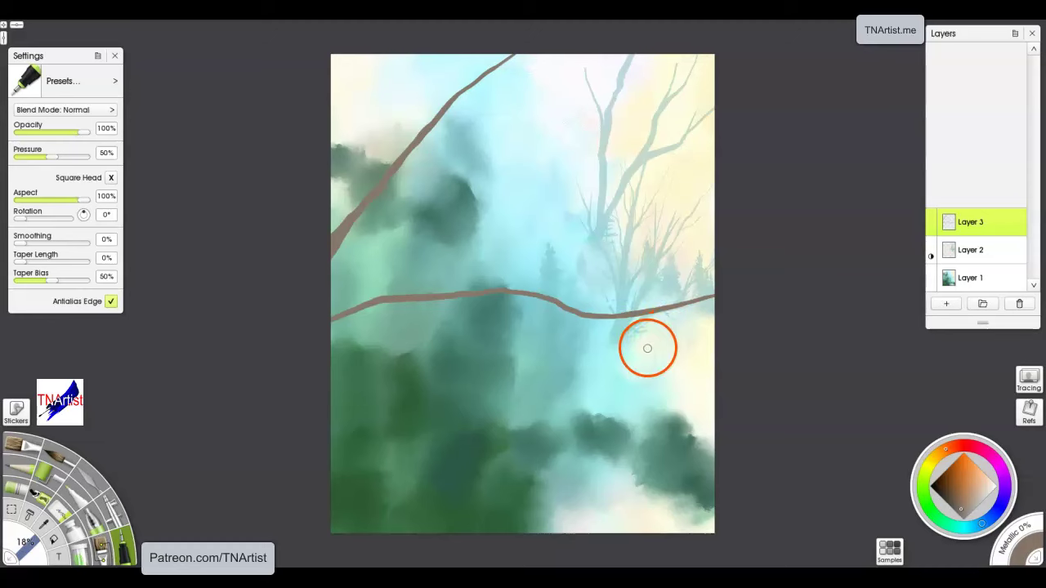
{"action": "key", "text": "e"}
{"action": "mouse_move", "coordinate": [723, 304]}
{"action": "left_mouse_down"}
{"action": "mouse_move", "coordinate": [665, 318]}
{"action": "mouse_move", "coordinate": [715, 304]}
{"action": "left_mouse_up"}
{"action": "left_click_drag", "start_coordinate": [665, 319], "coordinate": [719, 303]}
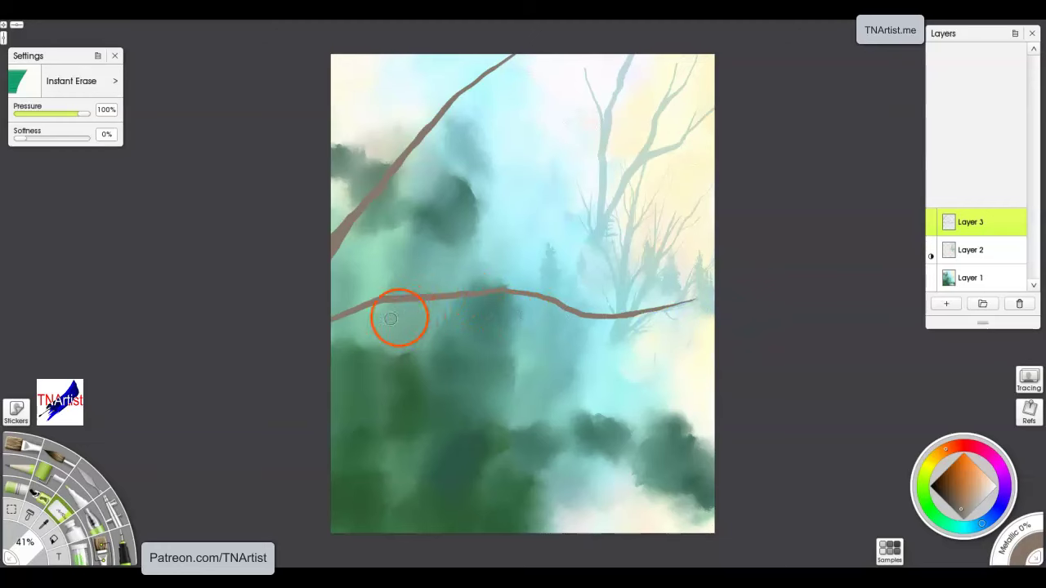
- Add a rising fork to the horizontal limb and paint a long curving limb from the bottom edge with a thickened base and side branch
{"action": "key", "text": "e"}
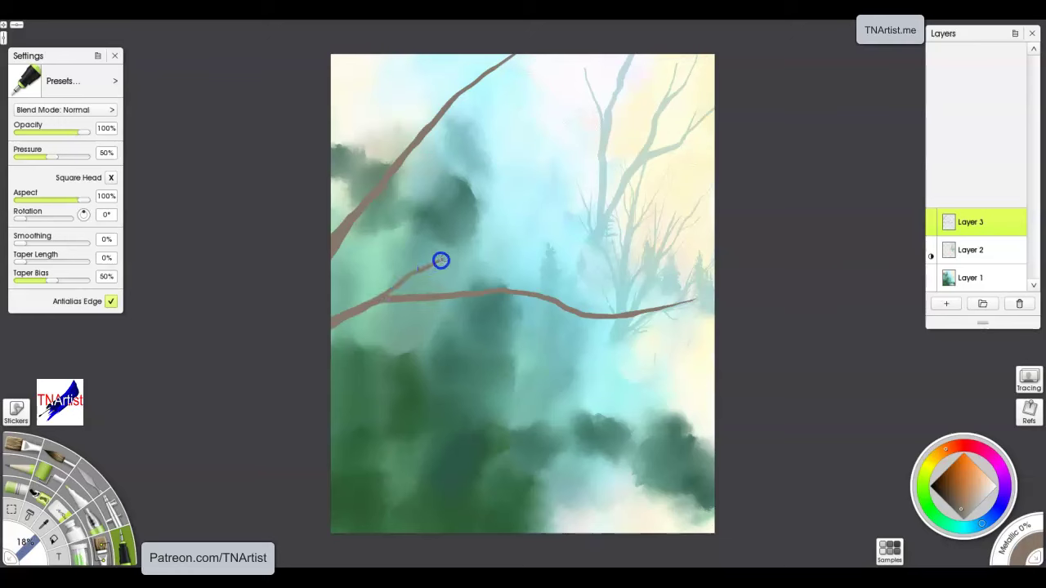
{"action": "left_click_drag", "start_coordinate": [562, 154], "coordinate": [532, 194]}
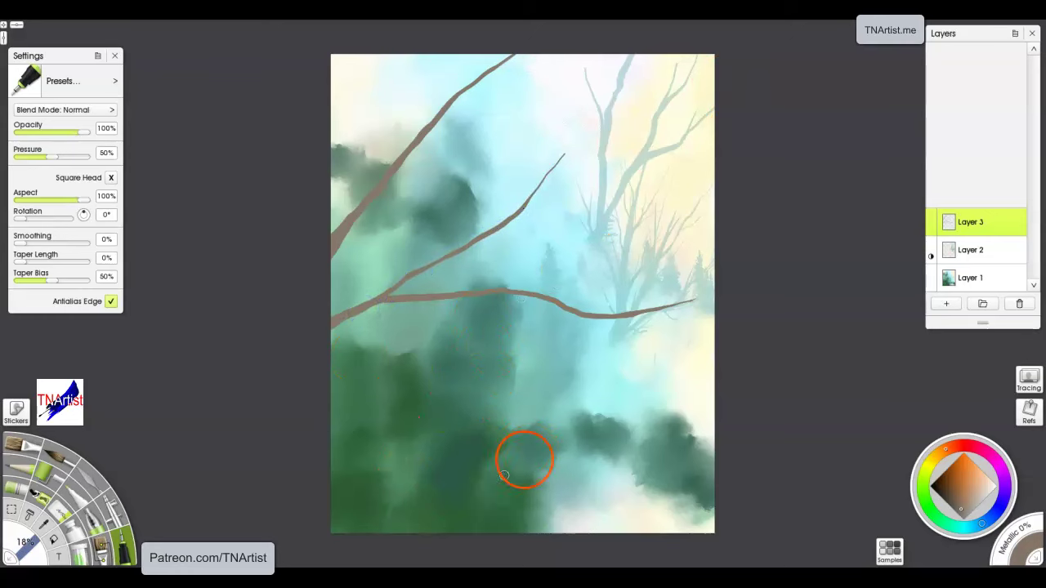
{"action": "left_click_drag", "start_coordinate": [428, 526], "coordinate": [459, 480]}
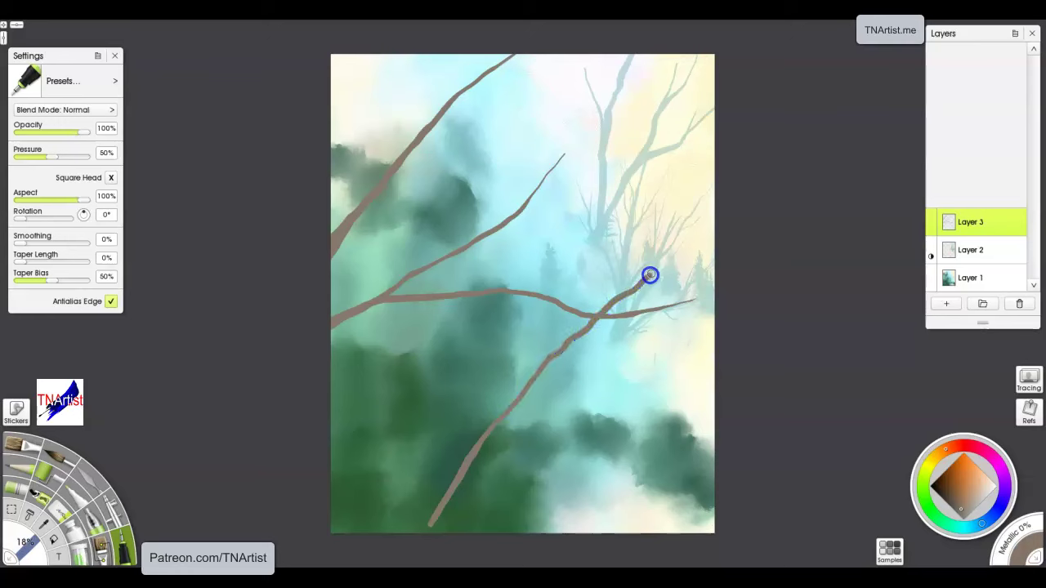
{"action": "left_click_drag", "start_coordinate": [573, 341], "coordinate": [535, 380]}
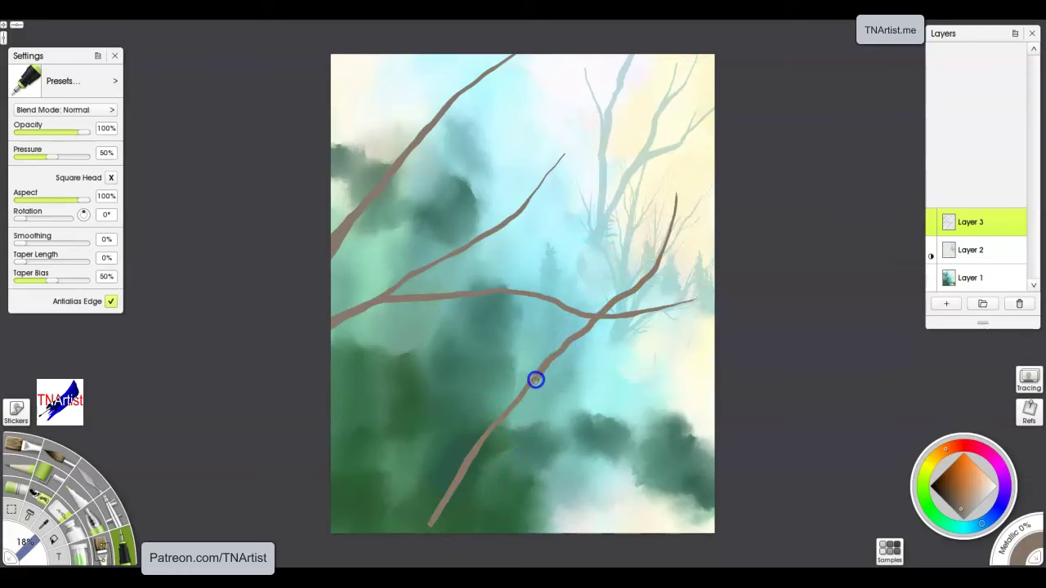
{"action": "mouse_move", "coordinate": [418, 541]}
{"action": "left_mouse_down"}
{"action": "mouse_move", "coordinate": [436, 499]}
{"action": "mouse_move", "coordinate": [453, 491]}
{"action": "mouse_move", "coordinate": [394, 546]}
{"action": "left_mouse_up"}
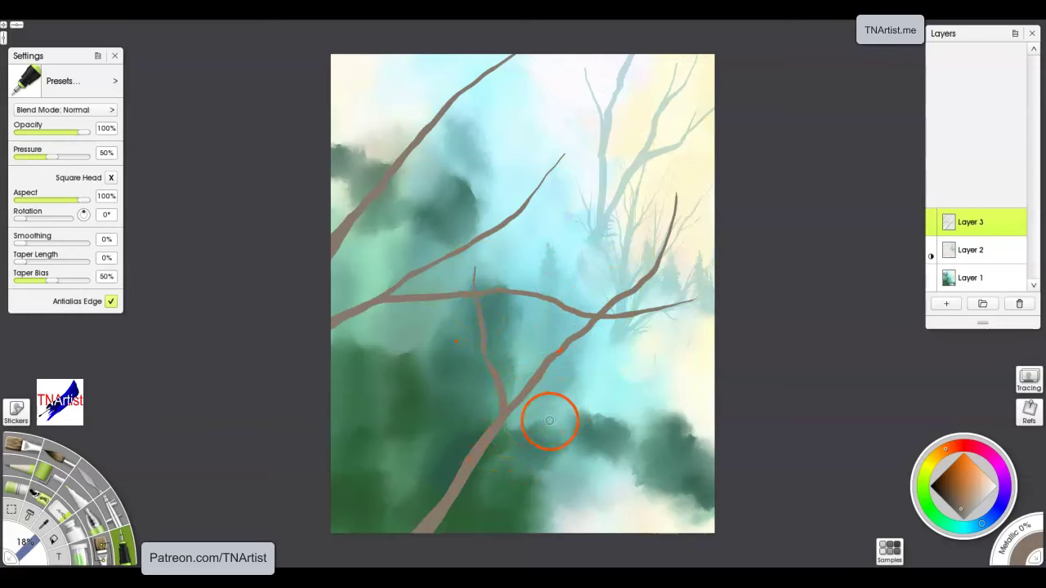
- Paint two small loose twigs in the upper left of the painting and a short bent branch in the dark green area
{"action": "left_click_drag", "start_coordinate": [454, 193], "coordinate": [488, 168]}
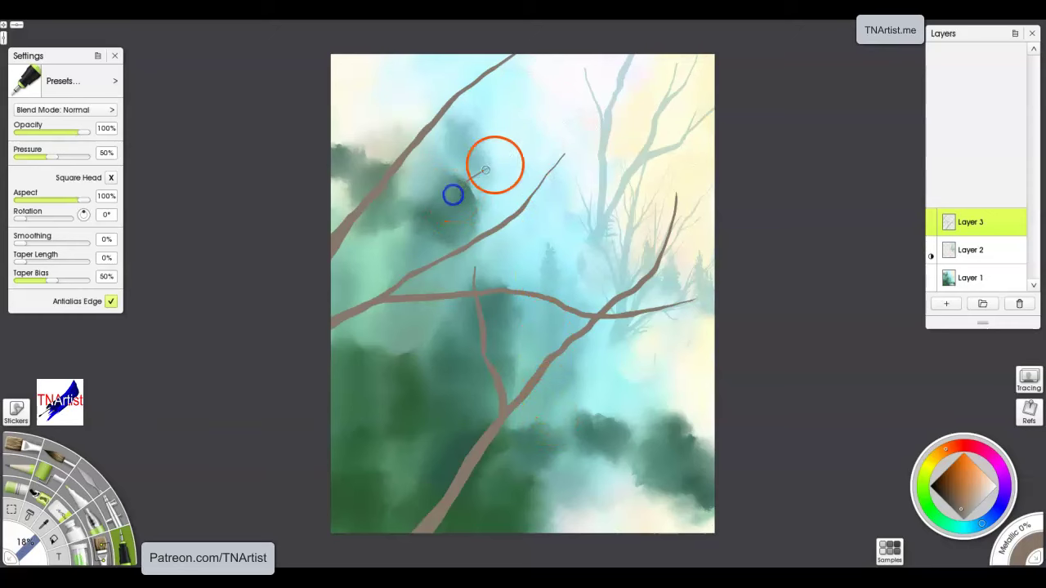
{"action": "left_click_drag", "start_coordinate": [507, 96], "coordinate": [496, 140]}
{"action": "mouse_move", "coordinate": [382, 424]}
{"action": "left_mouse_down"}
{"action": "mouse_move", "coordinate": [430, 384]}
{"action": "mouse_move", "coordinate": [464, 382]}
{"action": "mouse_move", "coordinate": [424, 451]}
{"action": "mouse_move", "coordinate": [419, 371]}
{"action": "mouse_move", "coordinate": [427, 389]}
{"action": "mouse_move", "coordinate": [456, 330]}
{"action": "left_mouse_up"}
{"action": "left_click_drag", "start_coordinate": [424, 398], "coordinate": [353, 451]}
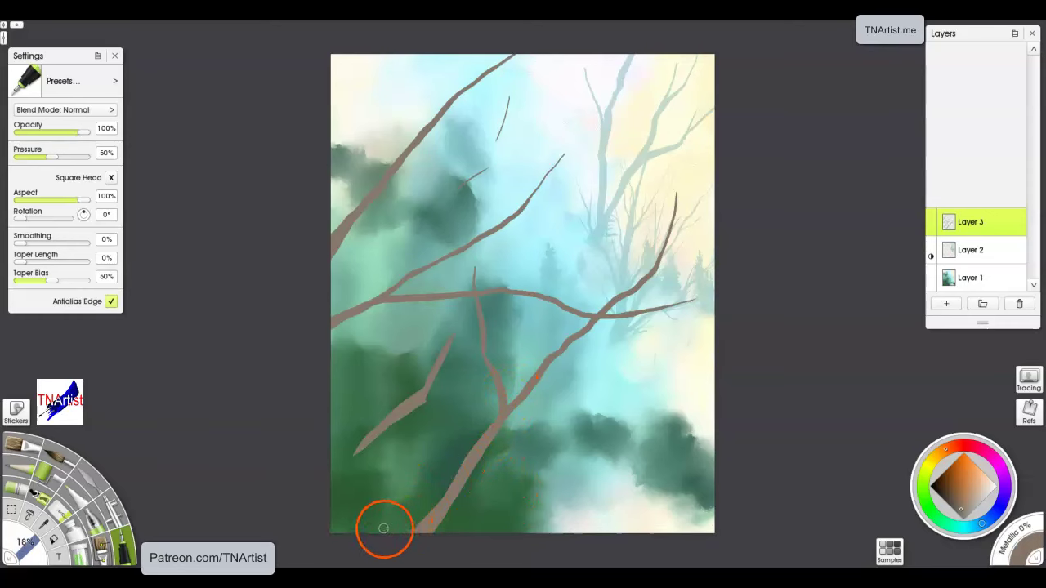
- Paint a second limb rising from the base of the long limb, with upward forks and thin twigs
{"action": "left_click_drag", "start_coordinate": [417, 531], "coordinate": [445, 438]}
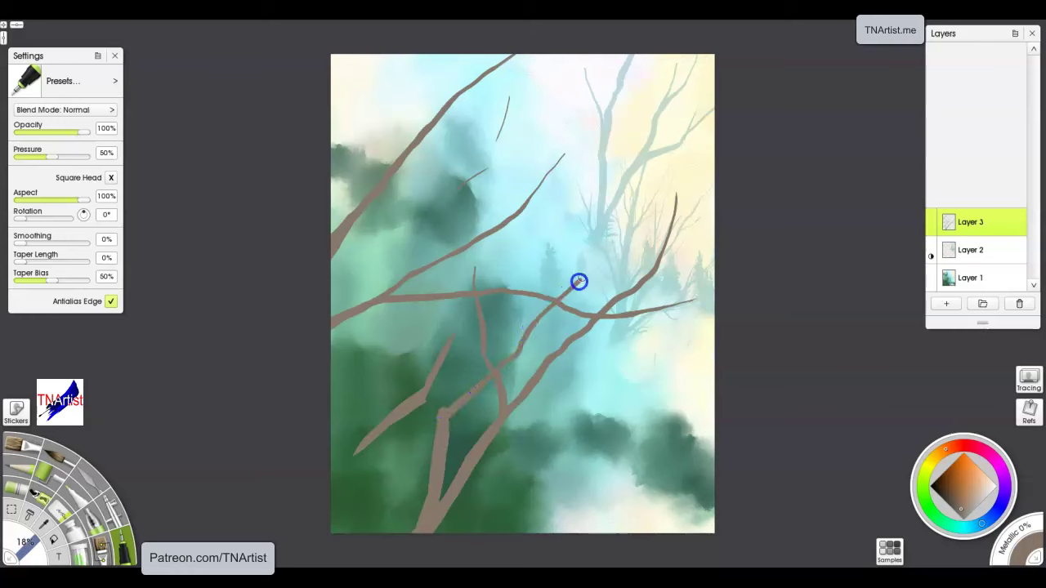
{"action": "left_click_drag", "start_coordinate": [562, 235], "coordinate": [581, 193]}
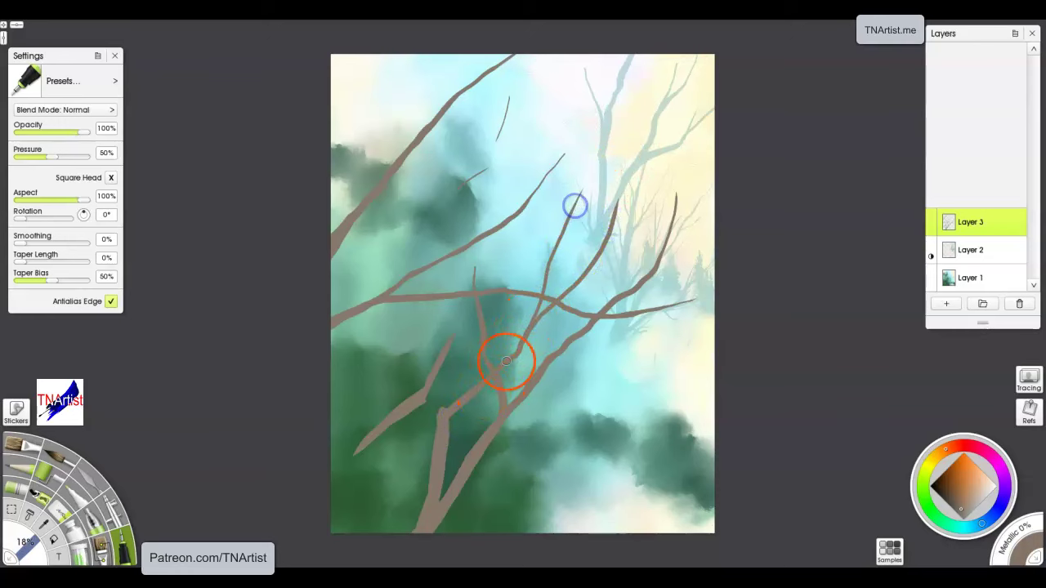
{"action": "left_click_drag", "start_coordinate": [500, 301], "coordinate": [512, 263]}
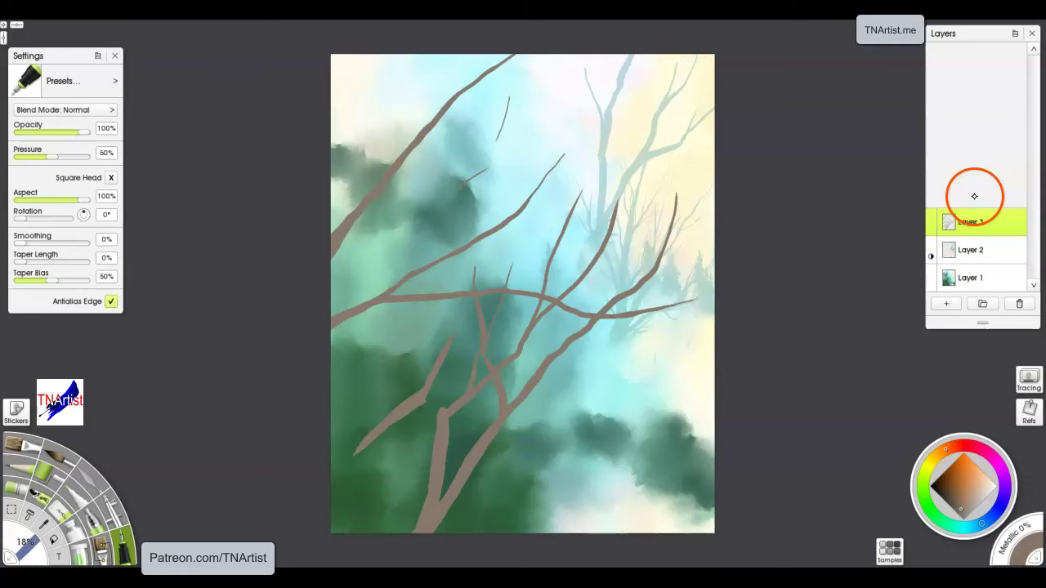
- Lock the transparency of Layer 3
{"action": "left_click", "coordinate": [1019, 220]}
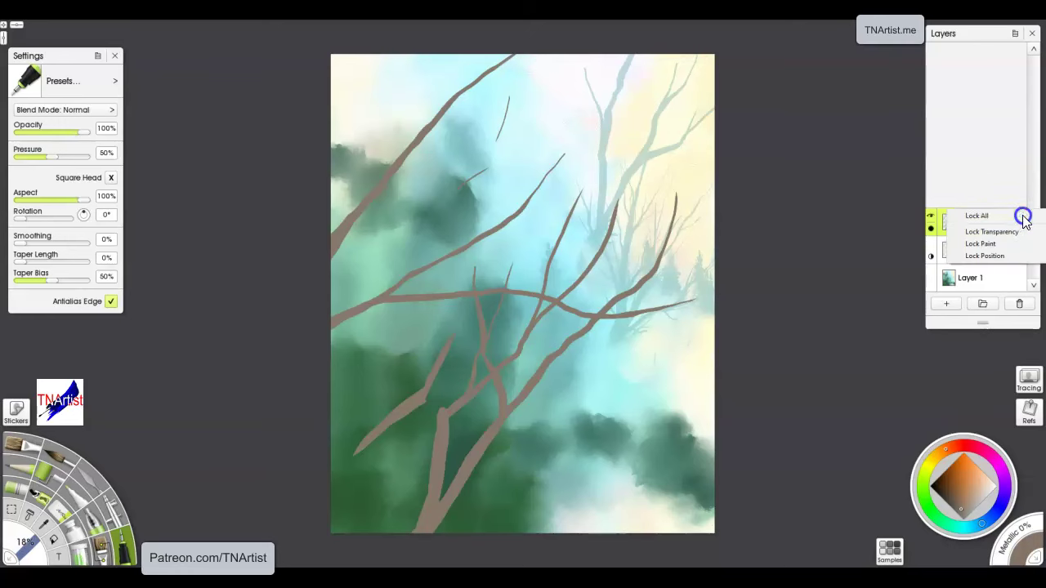
{"action": "left_click", "coordinate": [1001, 232]}
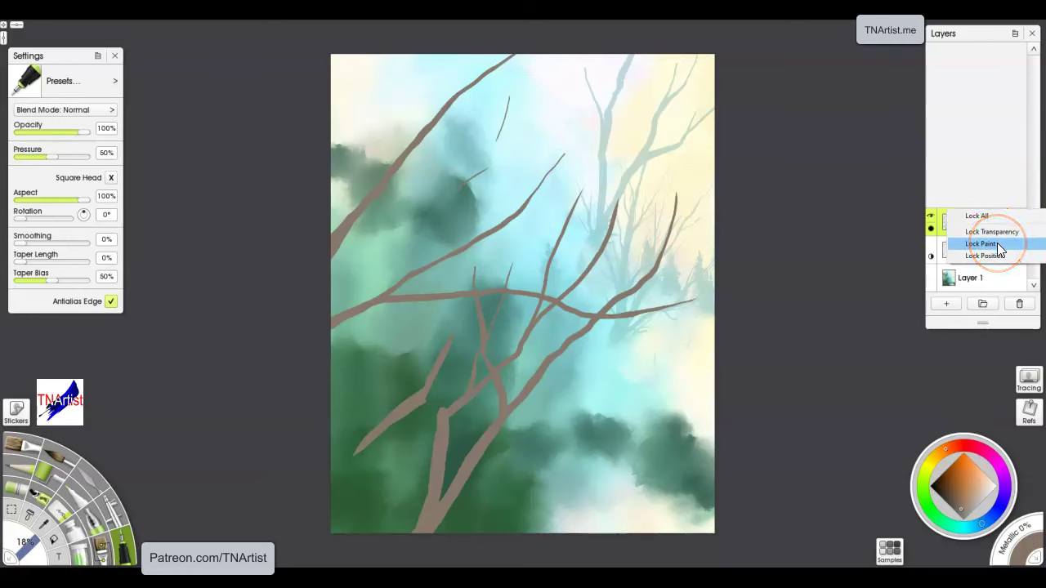
{"action": "left_click", "coordinate": [997, 233]}
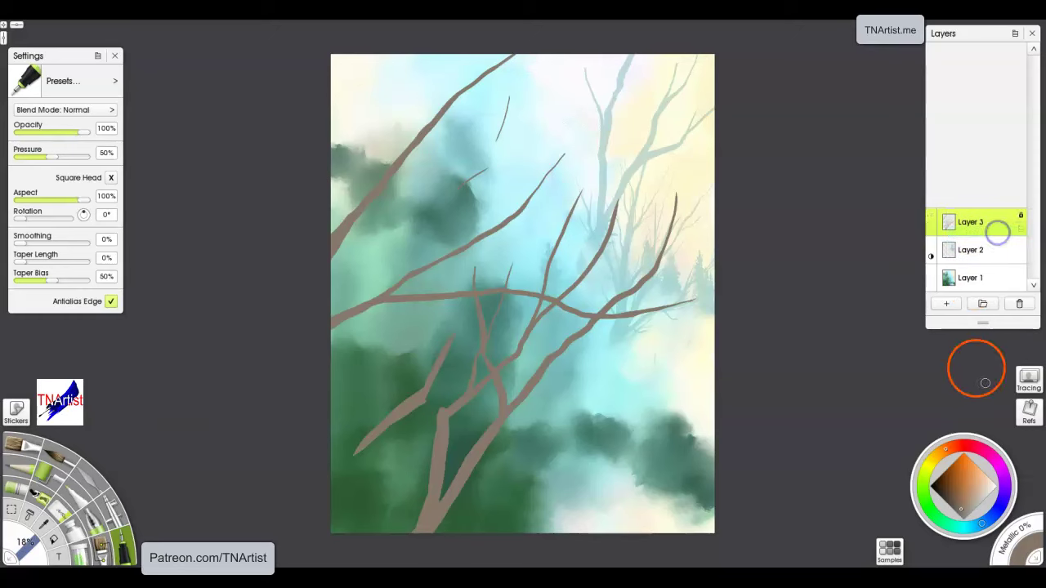
- Choose a darker brown and shade the two trunks rising from the bottom edge and their lower forks
{"action": "left_click", "coordinate": [949, 503]}
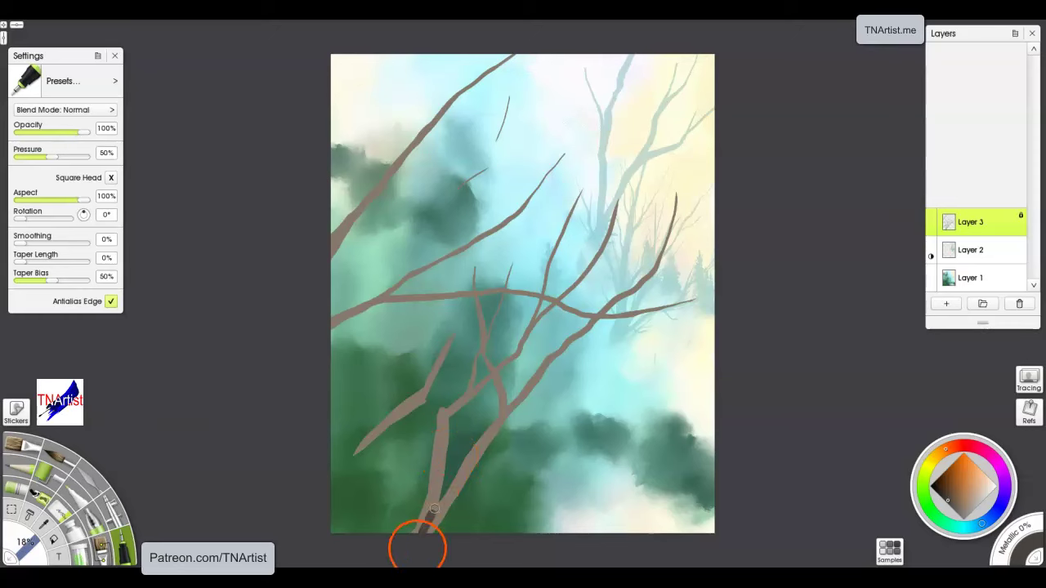
{"action": "left_click_drag", "start_coordinate": [422, 530], "coordinate": [482, 444]}
{"action": "mouse_move", "coordinate": [420, 535]}
{"action": "left_mouse_down"}
{"action": "mouse_move", "coordinate": [443, 428]}
{"action": "mouse_move", "coordinate": [434, 442]}
{"action": "mouse_move", "coordinate": [484, 384]}
{"action": "mouse_move", "coordinate": [487, 439]}
{"action": "left_mouse_up"}
{"action": "left_click_drag", "start_coordinate": [458, 477], "coordinate": [428, 521]}
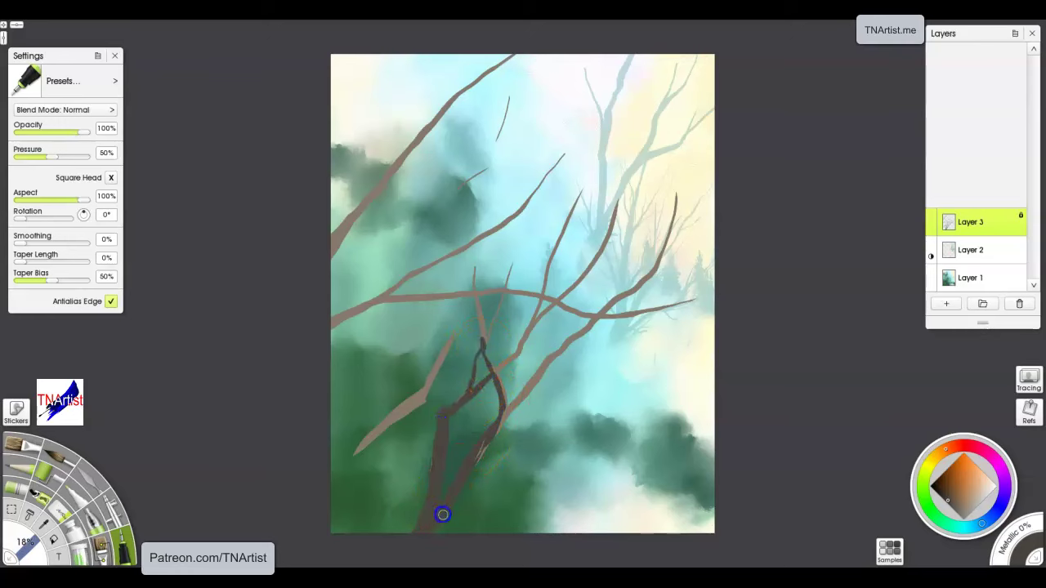
{"action": "left_click_drag", "start_coordinate": [483, 457], "coordinate": [522, 341]}
{"action": "left_click_drag", "start_coordinate": [540, 303], "coordinate": [553, 295]}
- Darken the horizontal limb and its fork, the upper-left diagonal limb, the bent branch and the middle of the long limb
{"action": "left_click_drag", "start_coordinate": [695, 300], "coordinate": [639, 311]}
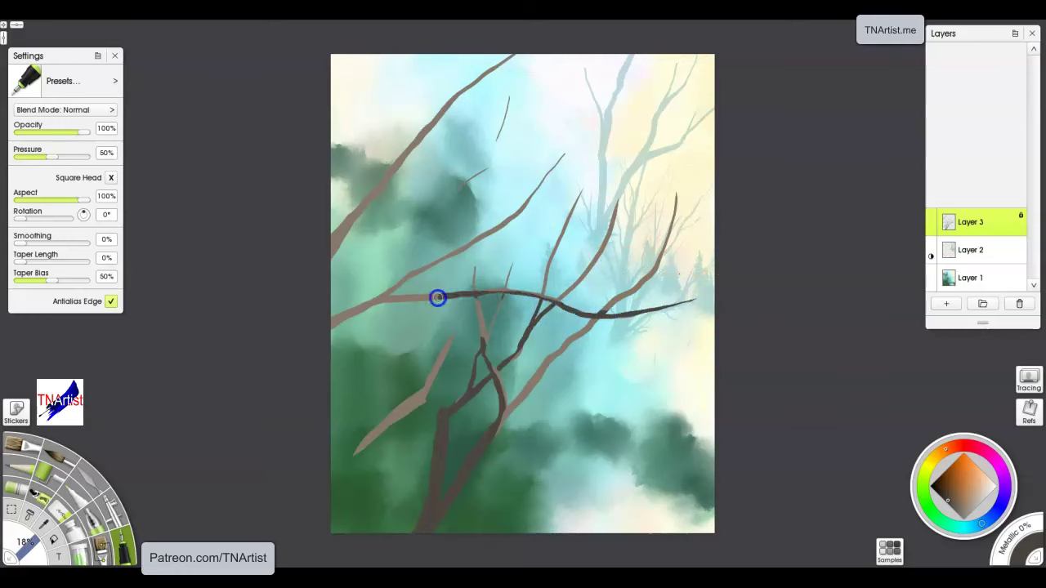
{"action": "left_click_drag", "start_coordinate": [516, 213], "coordinate": [563, 157]}
{"action": "mouse_move", "coordinate": [303, 297]}
{"action": "left_mouse_down"}
{"action": "mouse_move", "coordinate": [364, 199]}
{"action": "mouse_move", "coordinate": [434, 127]}
{"action": "left_mouse_up"}
{"action": "mouse_move", "coordinate": [448, 347]}
{"action": "left_mouse_down"}
{"action": "mouse_move", "coordinate": [401, 416]}
{"action": "mouse_move", "coordinate": [357, 452]}
{"action": "left_mouse_up"}
{"action": "mouse_move", "coordinate": [527, 387]}
{"action": "left_mouse_down"}
{"action": "mouse_move", "coordinate": [497, 431]}
{"action": "mouse_move", "coordinate": [591, 326]}
{"action": "left_mouse_up"}
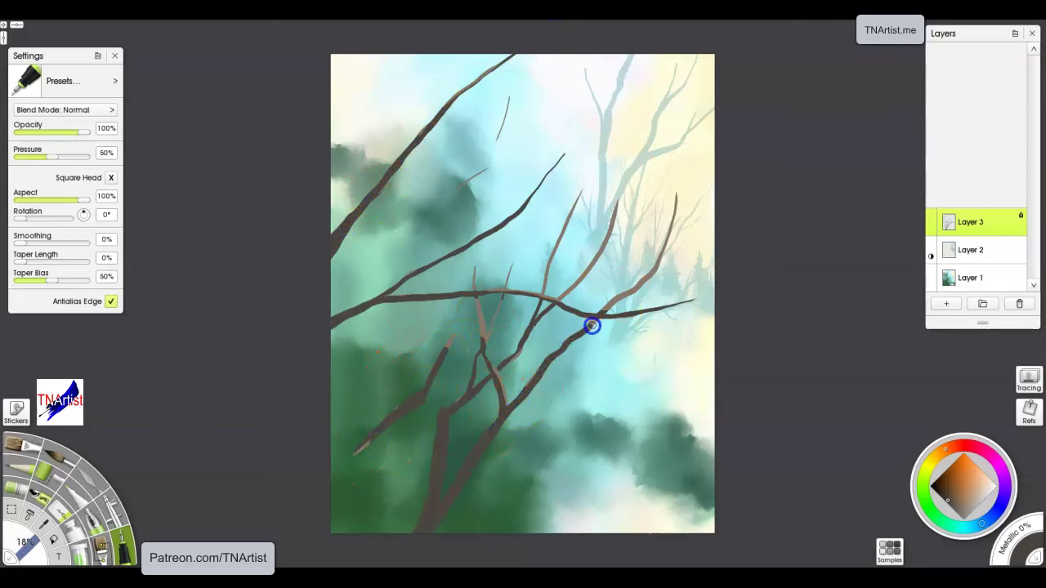
- Shade the upper ends of the right-hand branches, the thin central forks, the bent branch's tip and the loose twigs with the dark brown
{"action": "left_click_drag", "start_coordinate": [650, 279], "coordinate": [667, 250]}
{"action": "mouse_move", "coordinate": [556, 301]}
{"action": "left_mouse_down"}
{"action": "mouse_move", "coordinate": [610, 229]}
{"action": "mouse_move", "coordinate": [618, 196]}
{"action": "left_mouse_up"}
{"action": "left_click_drag", "start_coordinate": [580, 195], "coordinate": [546, 285]}
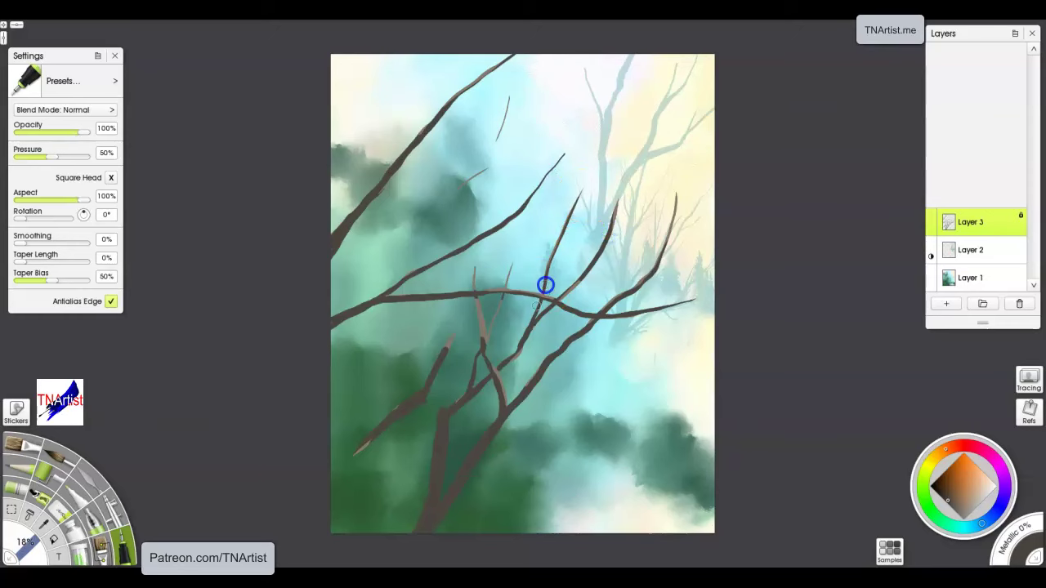
{"action": "left_click_drag", "start_coordinate": [485, 360], "coordinate": [476, 278]}
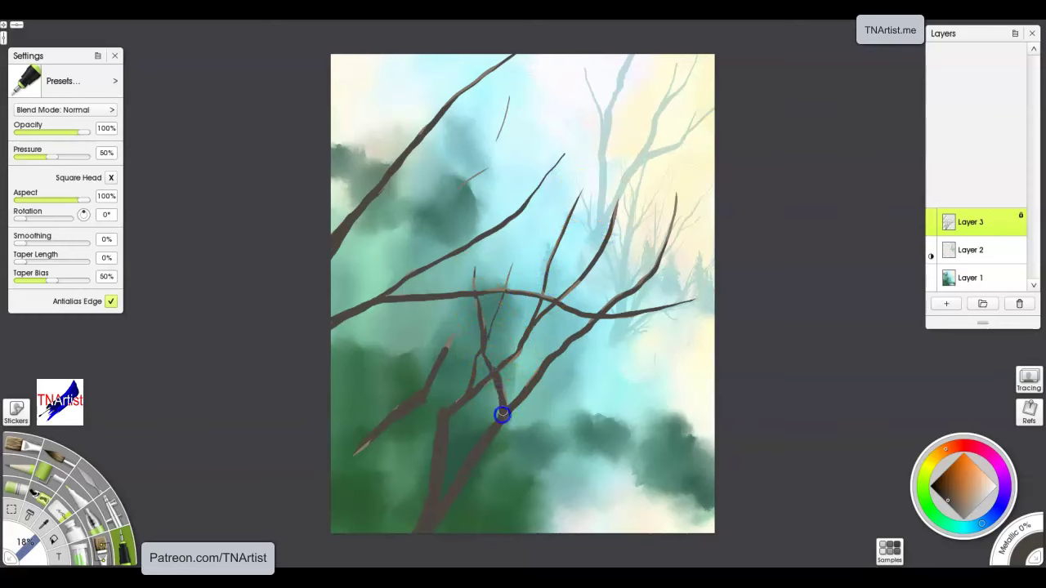
{"action": "left_click_drag", "start_coordinate": [429, 387], "coordinate": [444, 352]}
{"action": "left_click_drag", "start_coordinate": [452, 337], "coordinate": [444, 352]}
{"action": "left_click_drag", "start_coordinate": [440, 199], "coordinate": [490, 168]}
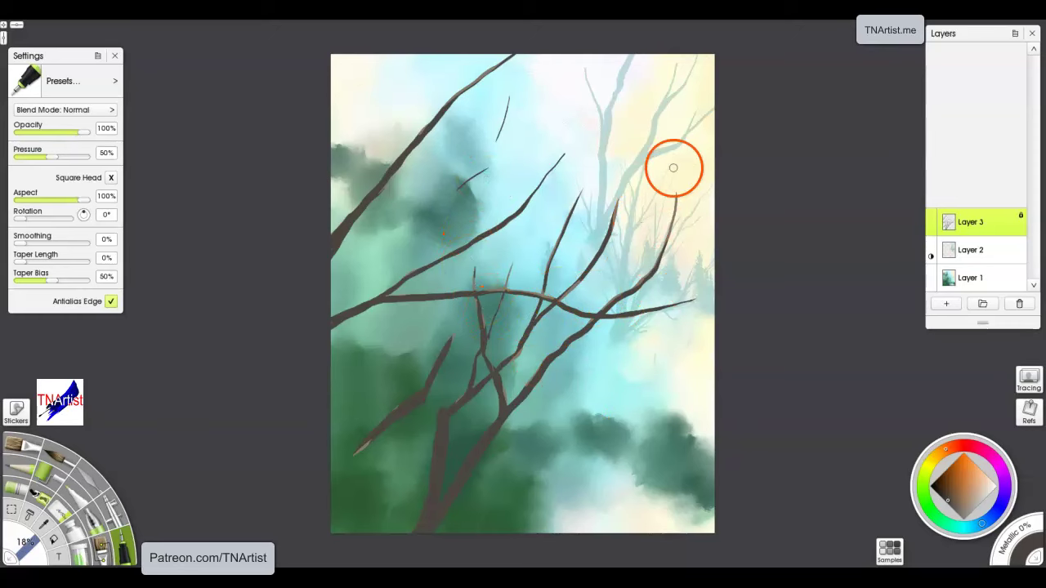
- Choose a light tan brown and highlight the long limb of the right-hand trunk, the curved branch above it and the central fork
{"action": "left_click", "coordinate": [961, 495]}
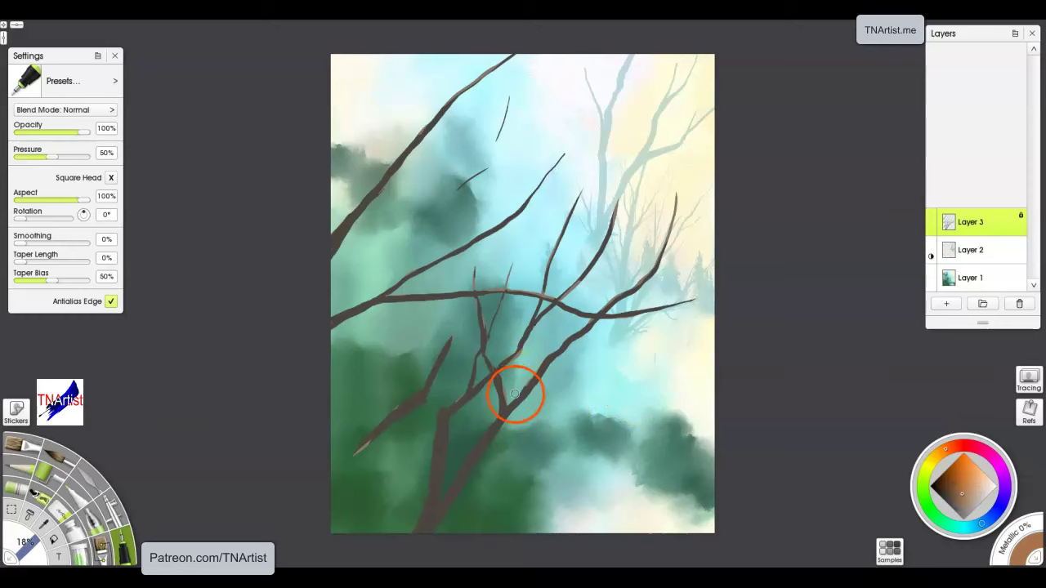
{"action": "left_click_drag", "start_coordinate": [518, 398], "coordinate": [545, 366]}
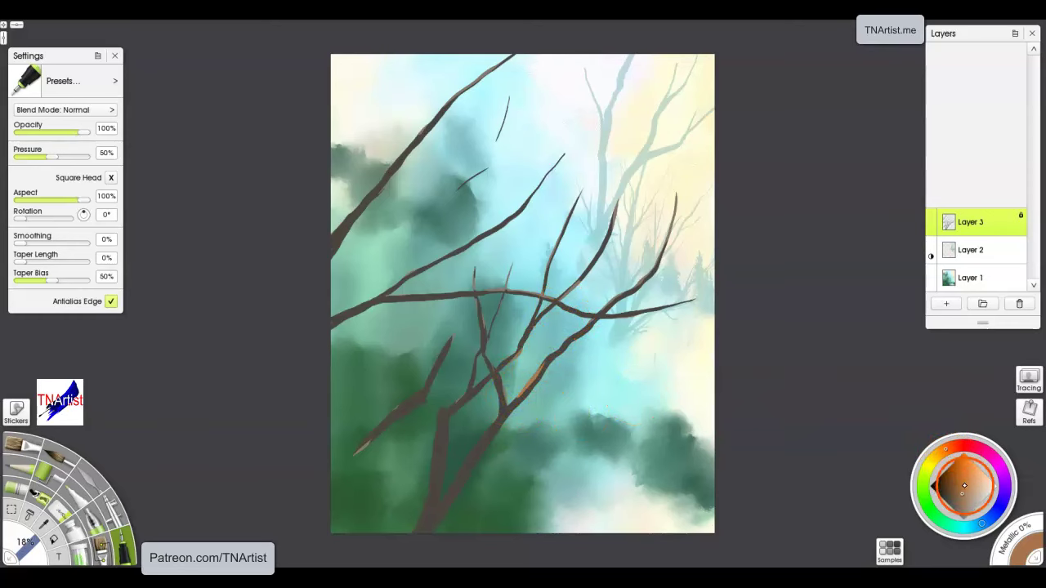
{"action": "left_click", "coordinate": [938, 453]}
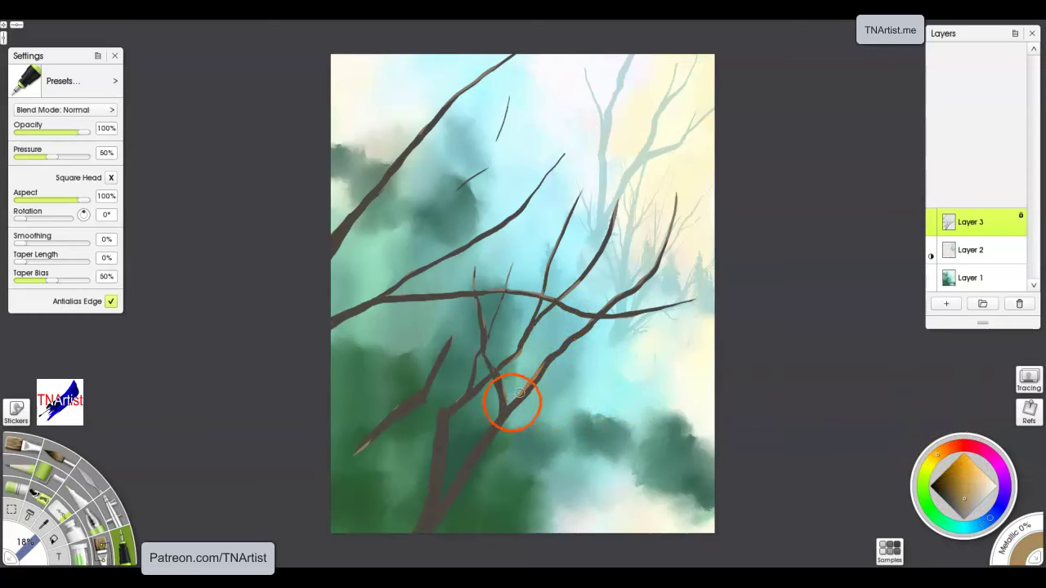
{"action": "left_click_drag", "start_coordinate": [520, 391], "coordinate": [579, 334]}
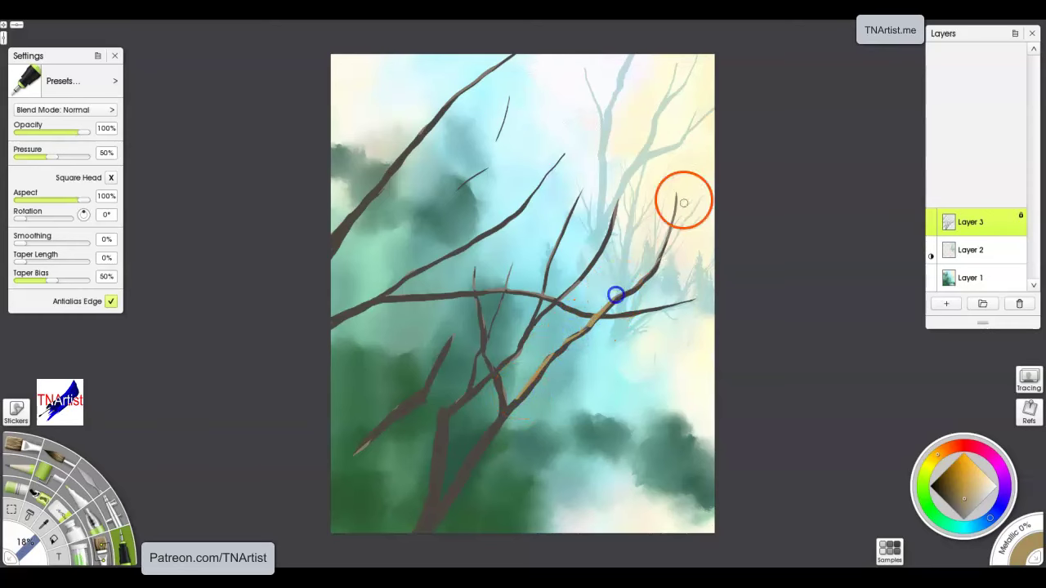
{"action": "left_click_drag", "start_coordinate": [583, 282], "coordinate": [615, 206]}
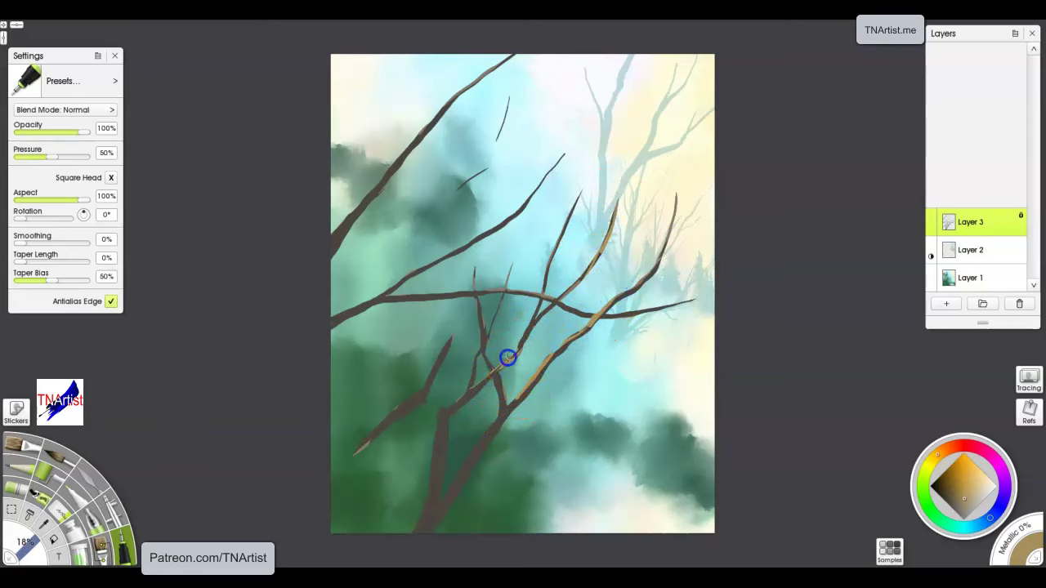
{"action": "left_click_drag", "start_coordinate": [509, 358], "coordinate": [515, 353]}
- Highlight the bent branch, the long left limb with its rising fork and the upper-left diagonal limb with the tan
{"action": "mouse_move", "coordinate": [450, 341]}
{"action": "left_mouse_down"}
{"action": "mouse_move", "coordinate": [428, 385]}
{"action": "mouse_move", "coordinate": [429, 375]}
{"action": "mouse_move", "coordinate": [356, 448]}
{"action": "left_mouse_up"}
{"action": "left_click_drag", "start_coordinate": [345, 310], "coordinate": [377, 295]}
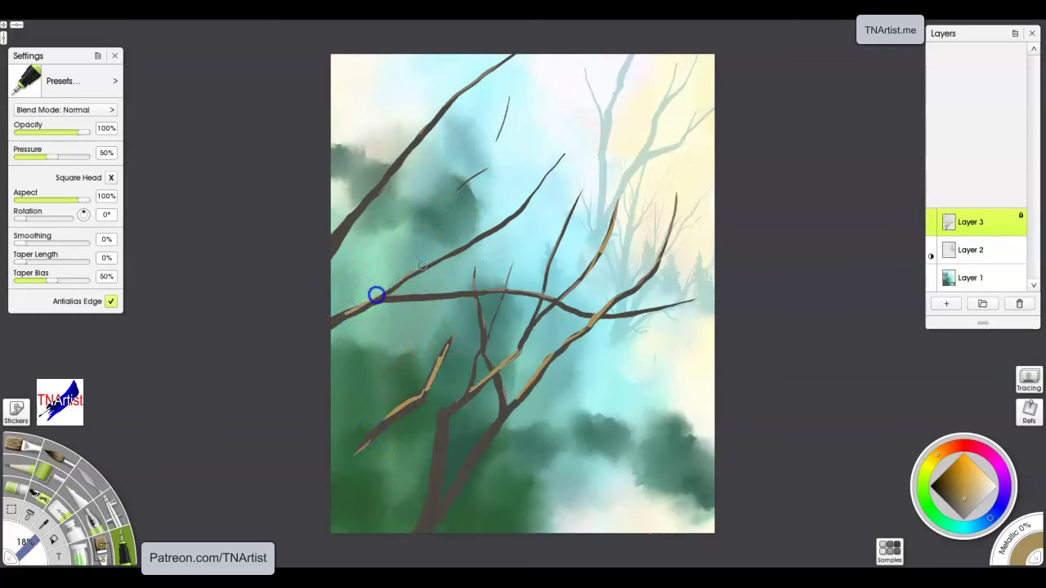
{"action": "left_click_drag", "start_coordinate": [564, 155], "coordinate": [523, 205]}
{"action": "left_click_drag", "start_coordinate": [469, 90], "coordinate": [362, 201]}
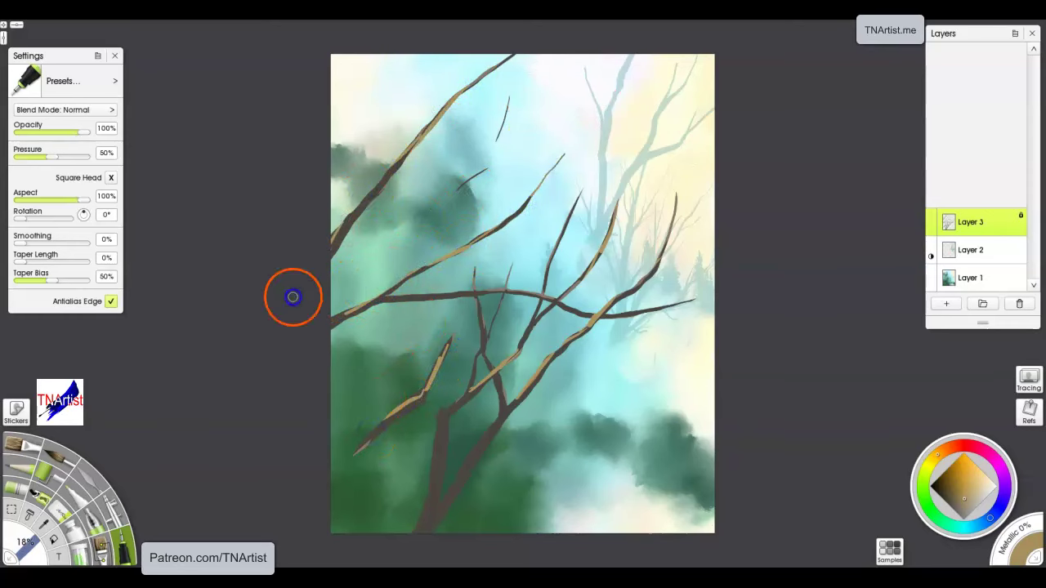
- Highlight the lower part of the right-hand trunk with tan and repaint its shaded edge with dark brown sampled from the trunk
{"action": "mouse_move", "coordinate": [498, 425]}
{"action": "left_mouse_down"}
{"action": "mouse_move", "coordinate": [483, 455]}
{"action": "mouse_move", "coordinate": [450, 490]}
{"action": "left_mouse_up"}
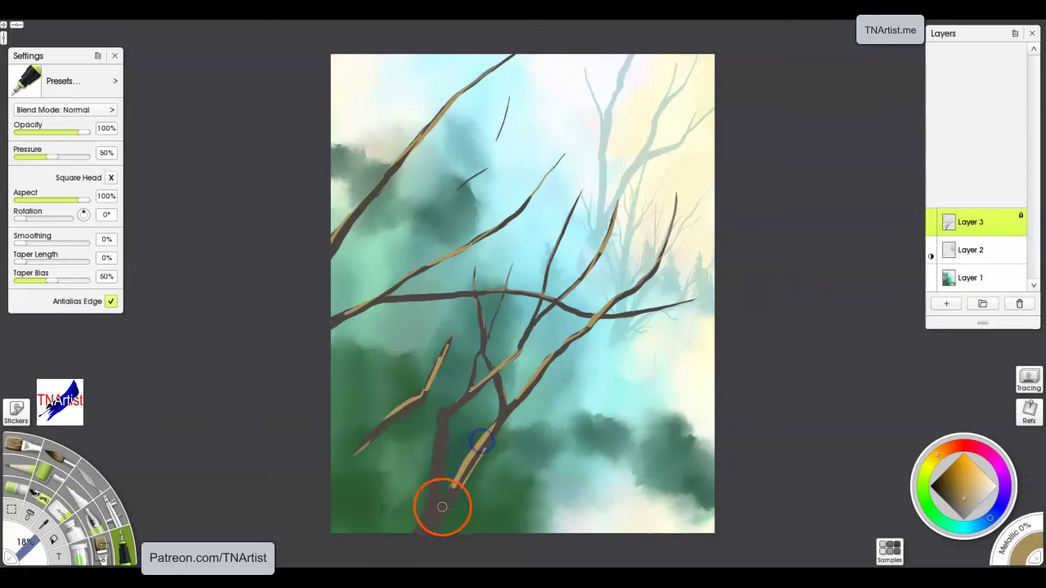
{"action": "left_click", "coordinate": [438, 509], "text": "alt"}
{"action": "left_click_drag", "start_coordinate": [465, 488], "coordinate": [488, 451]}
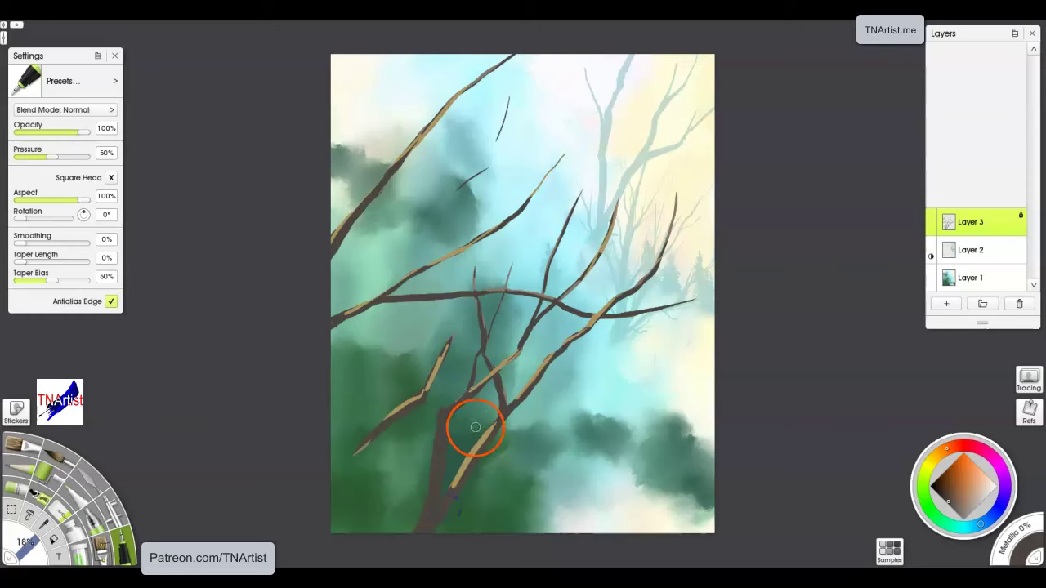
- Switch to the palette knife's Just Blend Color preset and blend the highlights on the right-hand trunk, its limb and the bent branch
{"action": "left_click", "coordinate": [99, 479]}
{"action": "mouse_move", "coordinate": [506, 425]}
{"action": "left_mouse_down"}
{"action": "mouse_move", "coordinate": [481, 454]}
{"action": "mouse_move", "coordinate": [429, 532]}
{"action": "mouse_move", "coordinate": [450, 498]}
{"action": "mouse_move", "coordinate": [511, 465]}
{"action": "left_mouse_up"}
{"action": "key", "text": "ctrl+z"}
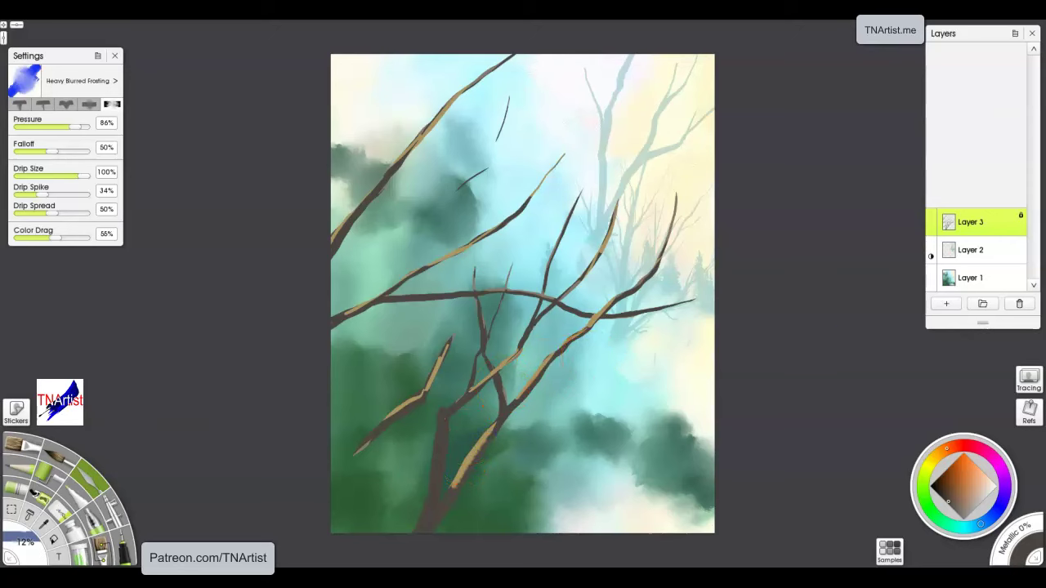
{"action": "left_click", "coordinate": [20, 105]}
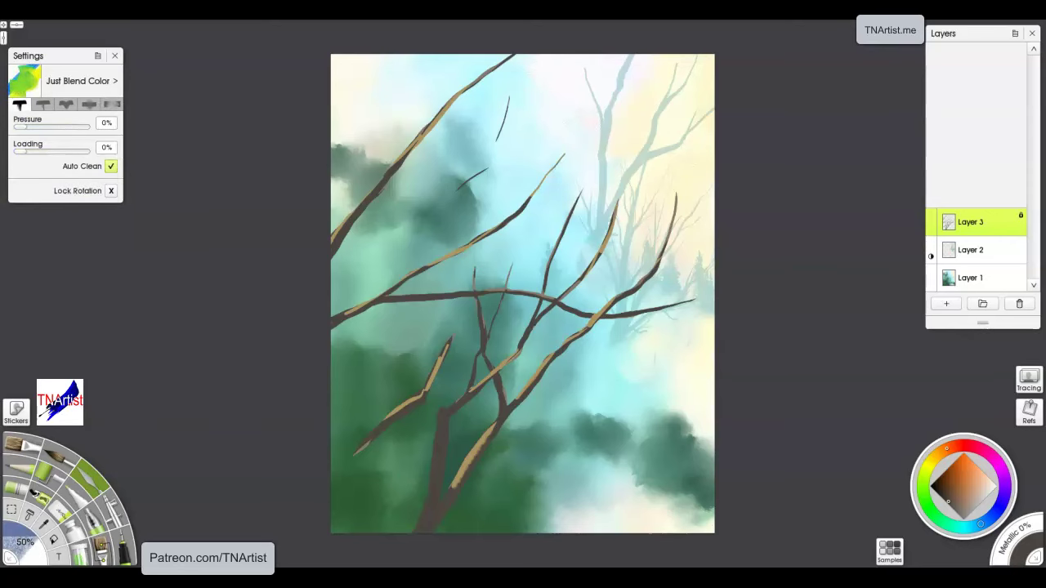
{"action": "mouse_move", "coordinate": [496, 429]}
{"action": "left_mouse_down"}
{"action": "mouse_move", "coordinate": [481, 427]}
{"action": "mouse_move", "coordinate": [415, 541]}
{"action": "left_mouse_up"}
{"action": "left_click_drag", "start_coordinate": [516, 399], "coordinate": [549, 337]}
{"action": "mouse_move", "coordinate": [421, 396]}
{"action": "left_mouse_down"}
{"action": "mouse_move", "coordinate": [428, 384]}
{"action": "mouse_move", "coordinate": [387, 424]}
{"action": "left_mouse_up"}
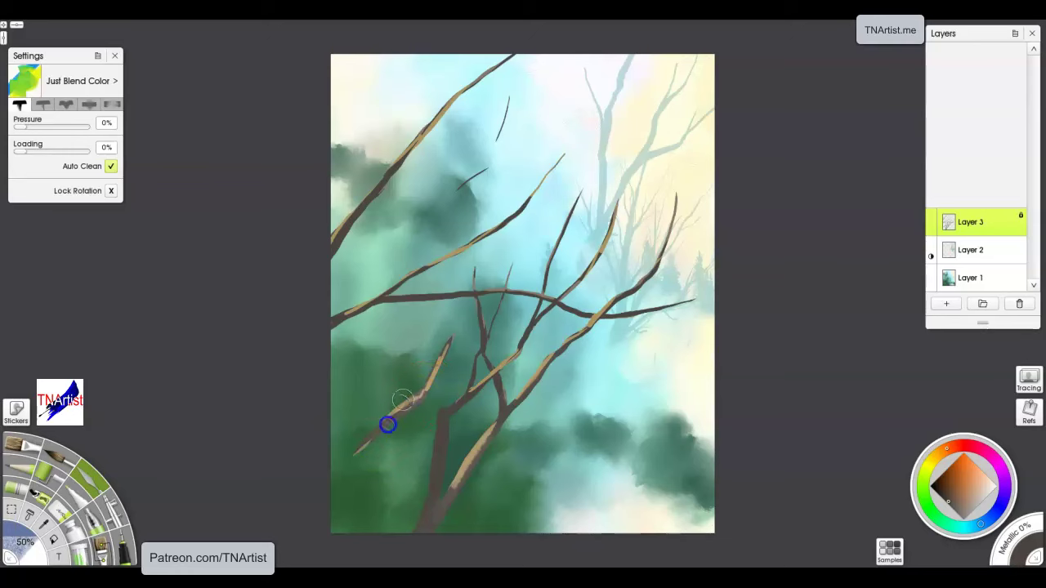
- Blend the highlights into the brown on the left limbs, the upper-left diagonal and the curved right-hand branch
{"action": "mouse_move", "coordinate": [325, 333]}
{"action": "left_mouse_down"}
{"action": "mouse_move", "coordinate": [507, 221]}
{"action": "mouse_move", "coordinate": [456, 257]}
{"action": "mouse_move", "coordinate": [345, 238]}
{"action": "mouse_move", "coordinate": [474, 80]}
{"action": "mouse_move", "coordinate": [374, 191]}
{"action": "left_mouse_up"}
{"action": "mouse_move", "coordinate": [572, 287]}
{"action": "left_mouse_down"}
{"action": "mouse_move", "coordinate": [600, 266]}
{"action": "mouse_move", "coordinate": [619, 214]}
{"action": "left_mouse_up"}
{"action": "left_click_drag", "start_coordinate": [618, 214], "coordinate": [576, 290]}
{"action": "mouse_move", "coordinate": [498, 387]}
{"action": "left_mouse_down"}
{"action": "mouse_move", "coordinate": [527, 338]}
{"action": "mouse_move", "coordinate": [602, 303]}
{"action": "mouse_move", "coordinate": [532, 394]}
{"action": "left_mouse_up"}
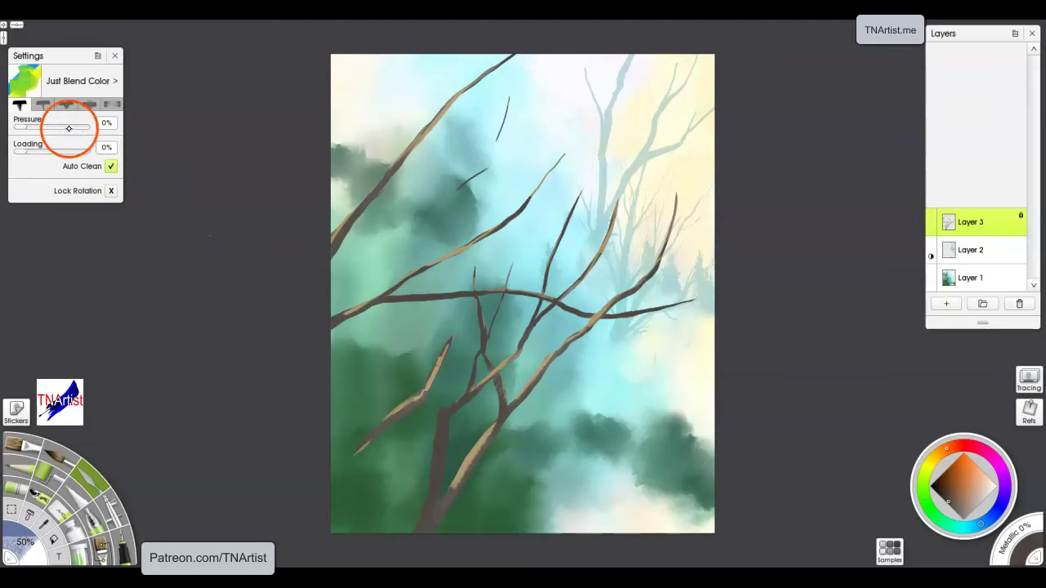
- Set the palette knife's pressure to 90% and smooth the highlights on the right-hand limb, the central forks and the left limbs
{"action": "left_click_drag", "start_coordinate": [69, 128], "coordinate": [82, 128]}
{"action": "left_click_drag", "start_coordinate": [526, 394], "coordinate": [675, 239]}
{"action": "mouse_move", "coordinate": [485, 384]}
{"action": "left_mouse_down"}
{"action": "mouse_move", "coordinate": [430, 469]}
{"action": "mouse_move", "coordinate": [501, 360]}
{"action": "mouse_move", "coordinate": [390, 433]}
{"action": "mouse_move", "coordinate": [463, 357]}
{"action": "mouse_move", "coordinate": [483, 229]}
{"action": "mouse_move", "coordinate": [500, 217]}
{"action": "mouse_move", "coordinate": [343, 322]}
{"action": "mouse_move", "coordinate": [433, 105]}
{"action": "mouse_move", "coordinate": [471, 80]}
{"action": "mouse_move", "coordinate": [492, 133]}
{"action": "left_mouse_up"}
{"action": "left_click_drag", "start_coordinate": [457, 255], "coordinate": [586, 136]}
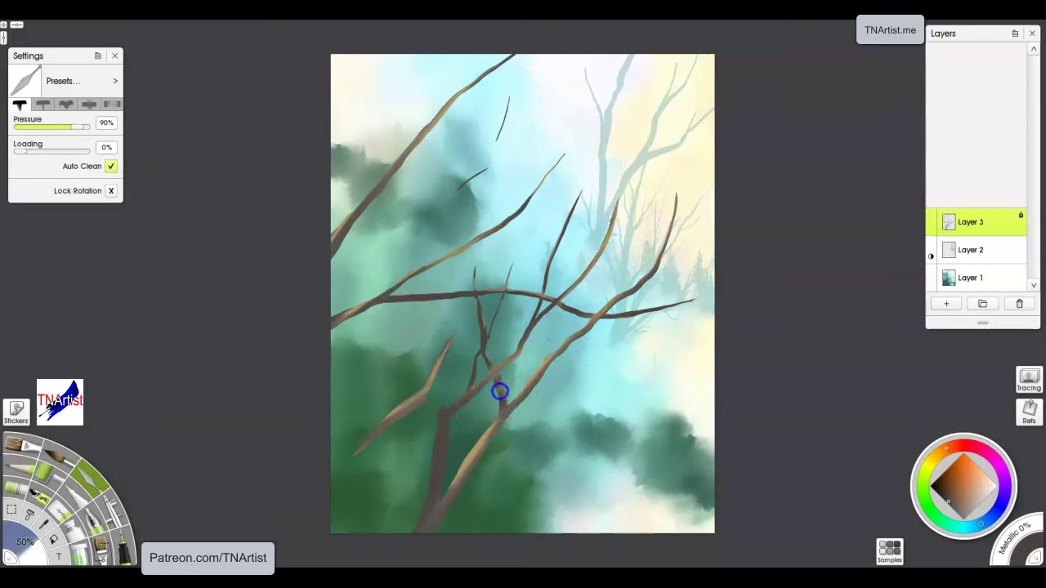
{"action": "left_click_drag", "start_coordinate": [499, 397], "coordinate": [497, 387]}
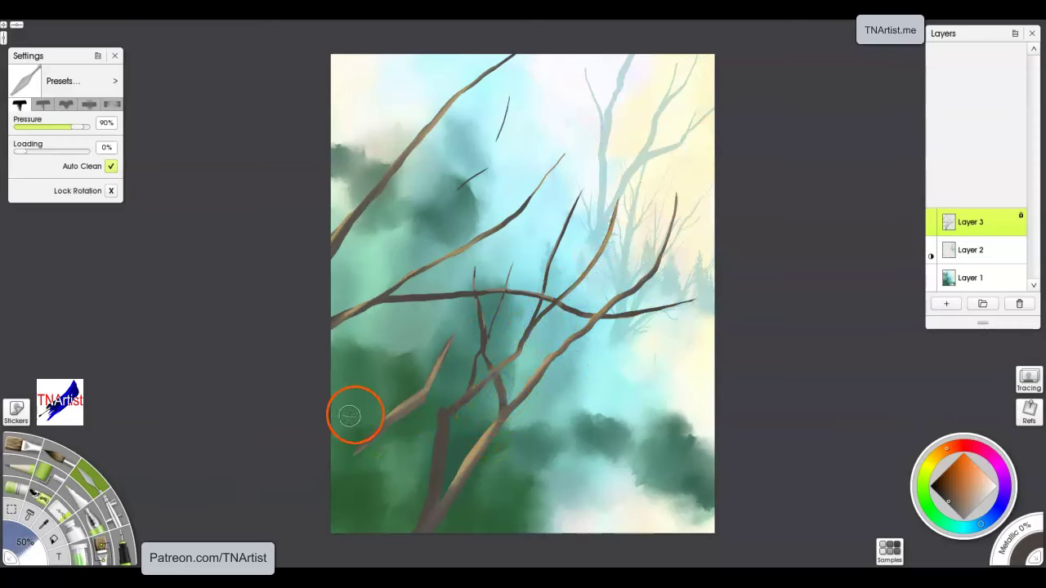
- With the ink pen, sample the trunk's brown and repaint the shaded edges of the right-hand trunk, central limbs and upper-left diagonal limb
{"action": "key", "text": "i"}
{"action": "left_click", "coordinate": [437, 494], "text": "alt"}
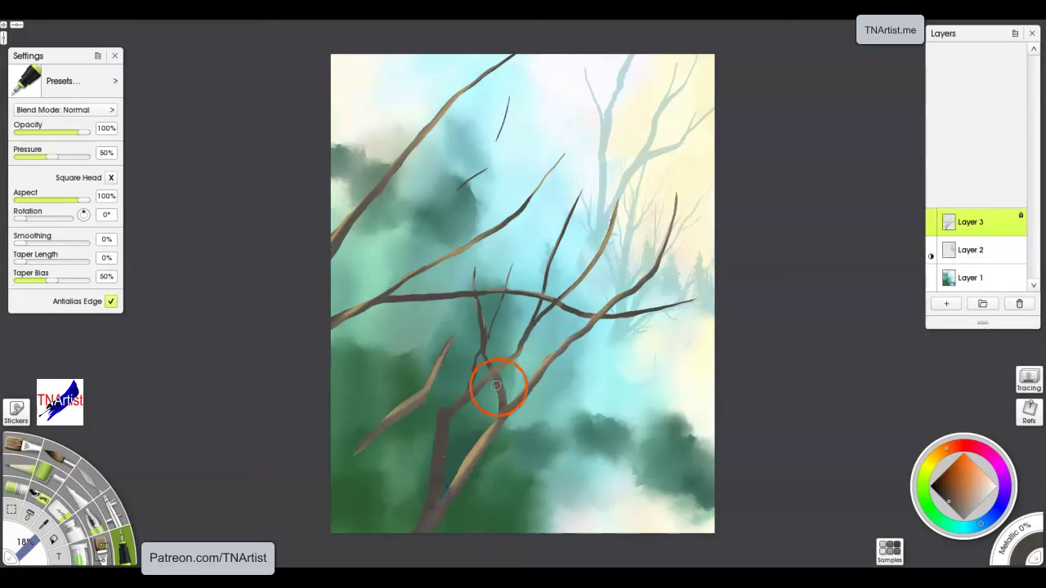
{"action": "left_click_drag", "start_coordinate": [488, 401], "coordinate": [500, 394]}
{"action": "mouse_move", "coordinate": [471, 471]}
{"action": "left_mouse_down"}
{"action": "mouse_move", "coordinate": [456, 497]}
{"action": "mouse_move", "coordinate": [499, 434]}
{"action": "left_mouse_up"}
{"action": "left_click_drag", "start_coordinate": [520, 400], "coordinate": [635, 302]}
{"action": "mouse_move", "coordinate": [565, 306]}
{"action": "left_mouse_down"}
{"action": "mouse_move", "coordinate": [555, 314]}
{"action": "mouse_move", "coordinate": [558, 298]}
{"action": "left_mouse_up"}
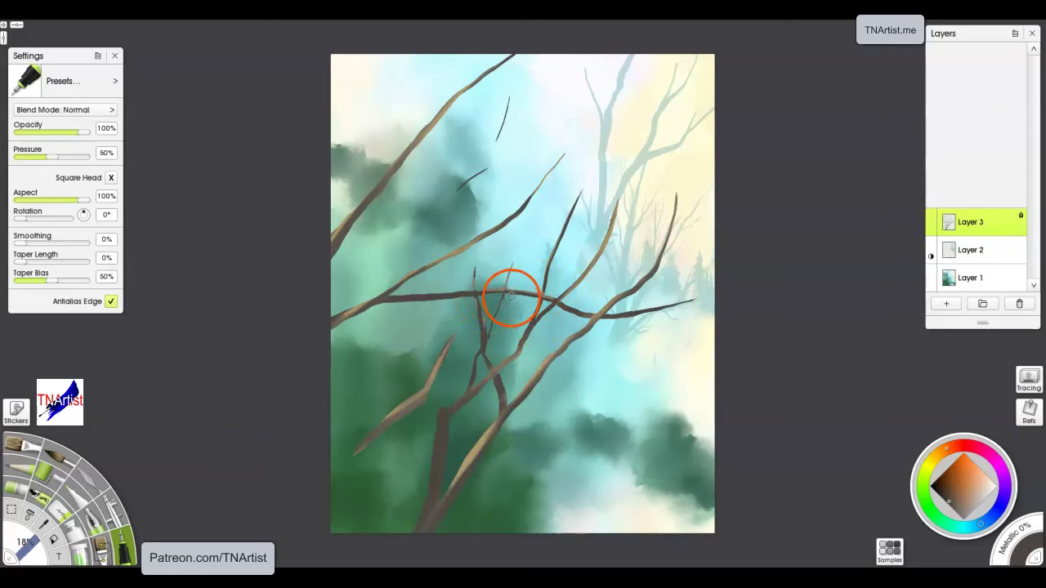
{"action": "mouse_move", "coordinate": [520, 294]}
{"action": "left_mouse_down"}
{"action": "mouse_move", "coordinate": [373, 302]}
{"action": "mouse_move", "coordinate": [334, 324]}
{"action": "mouse_move", "coordinate": [495, 233]}
{"action": "left_mouse_up"}
{"action": "left_click_drag", "start_coordinate": [387, 174], "coordinate": [319, 270]}
- Shade the outer edge of the lower right-hand trunk with a darker brown and blend it in with the palette knife
{"action": "left_click", "coordinate": [939, 496]}
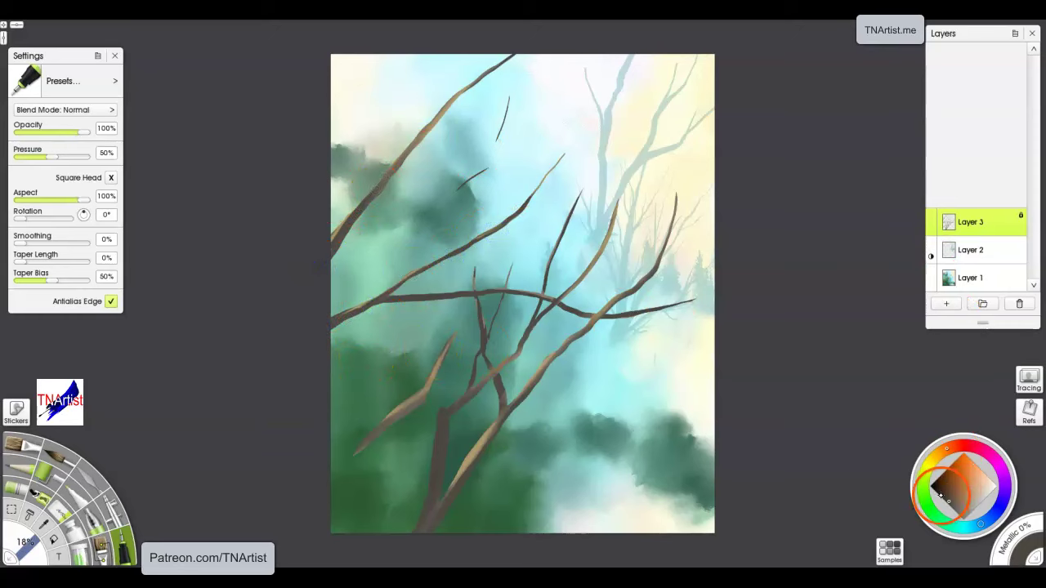
{"action": "left_click_drag", "start_coordinate": [431, 529], "coordinate": [496, 422]}
{"action": "left_click", "coordinate": [464, 479], "text": "alt"}
{"action": "mouse_move", "coordinate": [471, 467]}
{"action": "left_mouse_down"}
{"action": "mouse_move", "coordinate": [433, 520]}
{"action": "mouse_move", "coordinate": [442, 517]}
{"action": "left_mouse_up"}
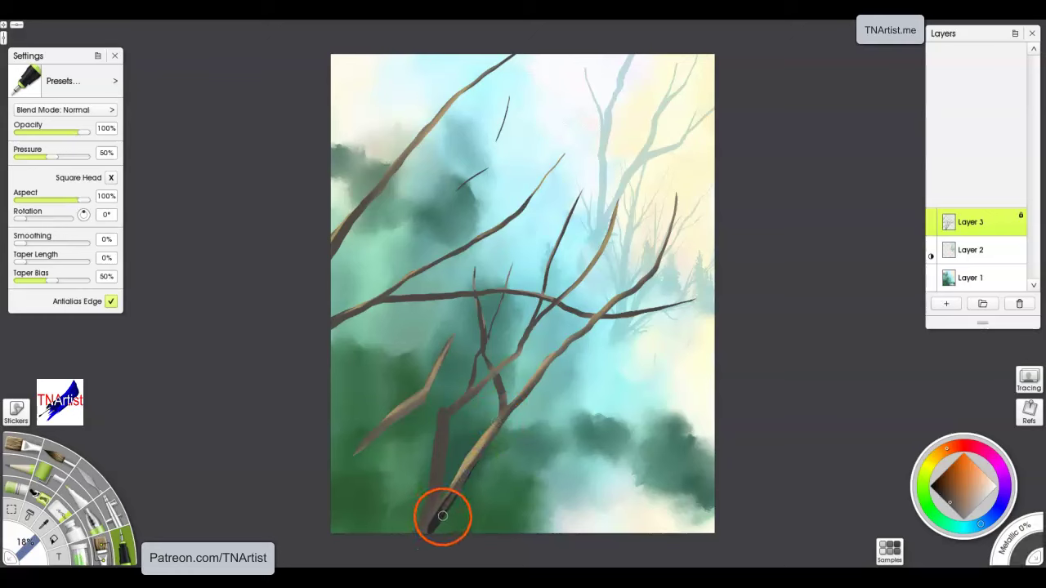
{"action": "key", "text": "k"}
{"action": "left_click_drag", "start_coordinate": [479, 464], "coordinate": [452, 507]}
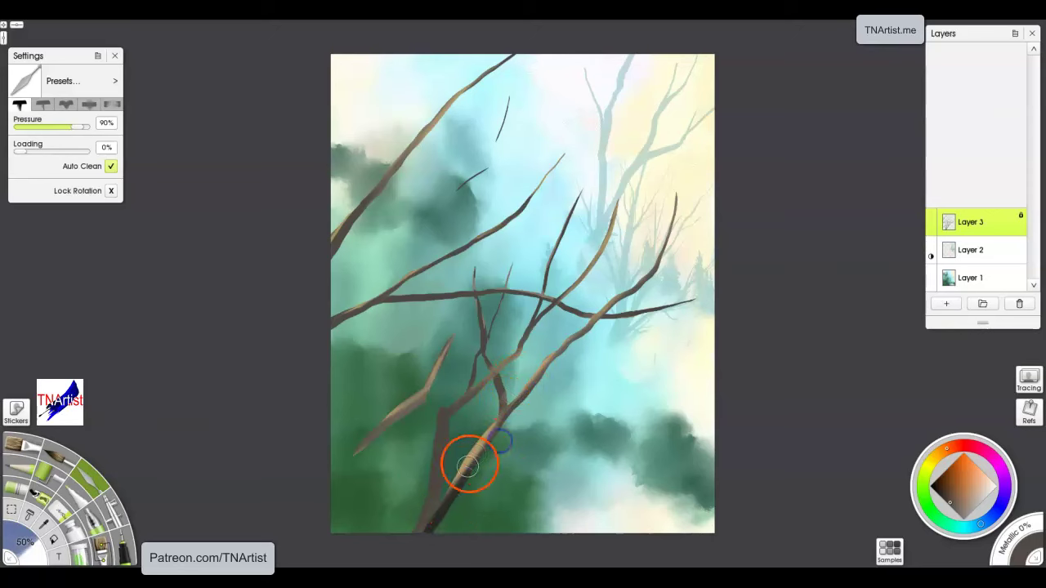
- Sample the trunk's darkest tone and ink shadows along the undersides of the bent branch, the horizontal limb and the upper-left diagonal
{"action": "left_click", "coordinate": [454, 498], "text": "alt"}
{"action": "mouse_move", "coordinate": [519, 415]}
{"action": "left_mouse_down"}
{"action": "mouse_move", "coordinate": [542, 381]}
{"action": "mouse_move", "coordinate": [513, 415]}
{"action": "left_mouse_up"}
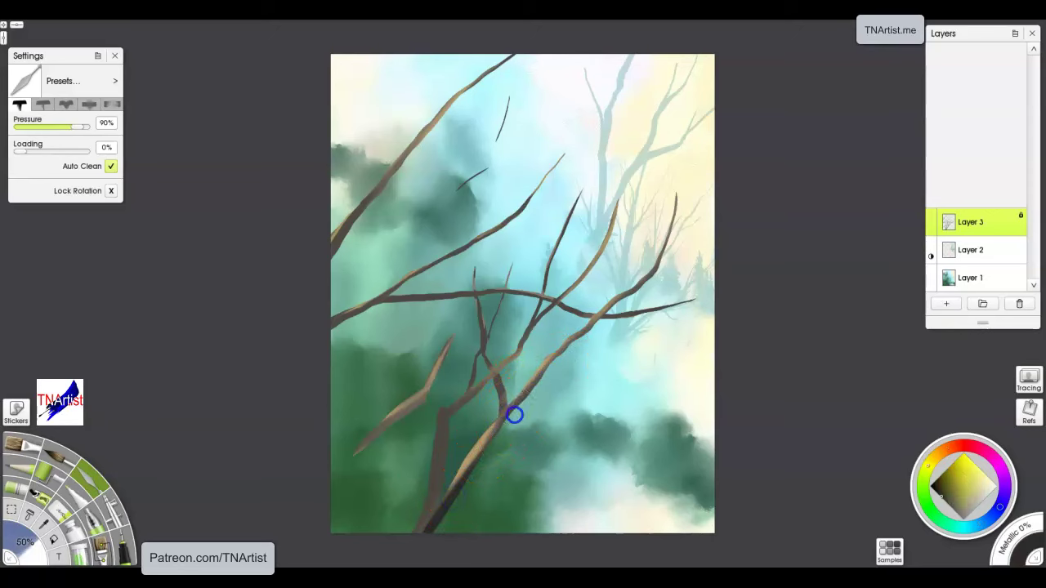
{"action": "key", "text": "i"}
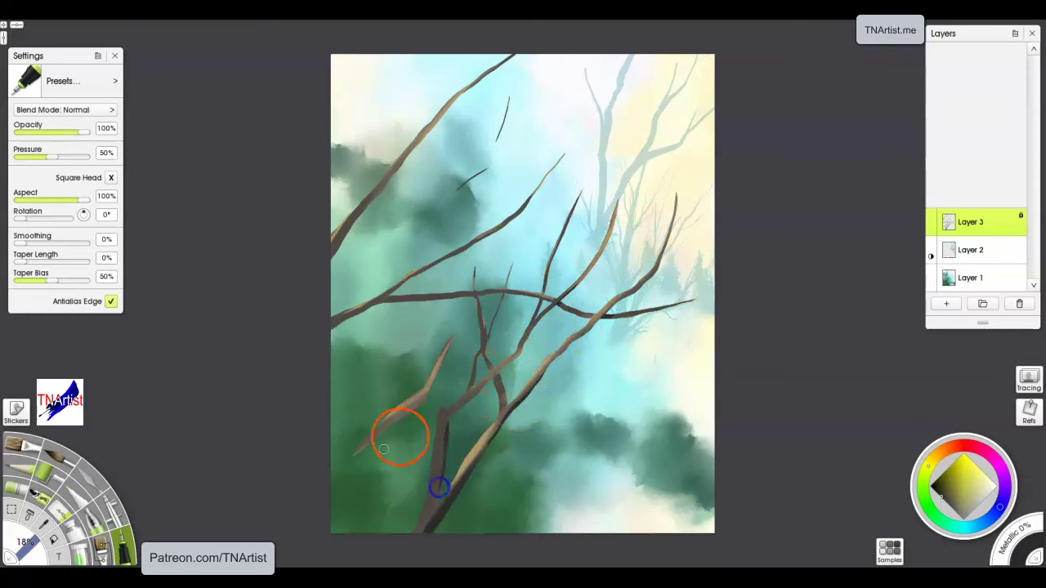
{"action": "left_click_drag", "start_coordinate": [361, 458], "coordinate": [432, 393]}
{"action": "mouse_move", "coordinate": [324, 336]}
{"action": "left_mouse_down"}
{"action": "mouse_move", "coordinate": [394, 295]}
{"action": "mouse_move", "coordinate": [449, 291]}
{"action": "left_mouse_up"}
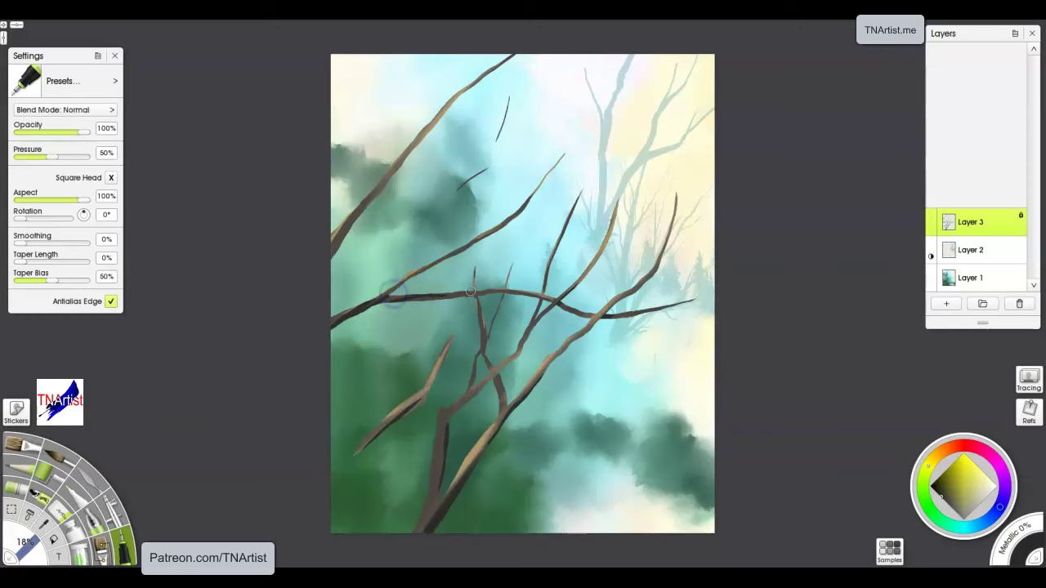
{"action": "left_click_drag", "start_coordinate": [313, 290], "coordinate": [451, 106]}
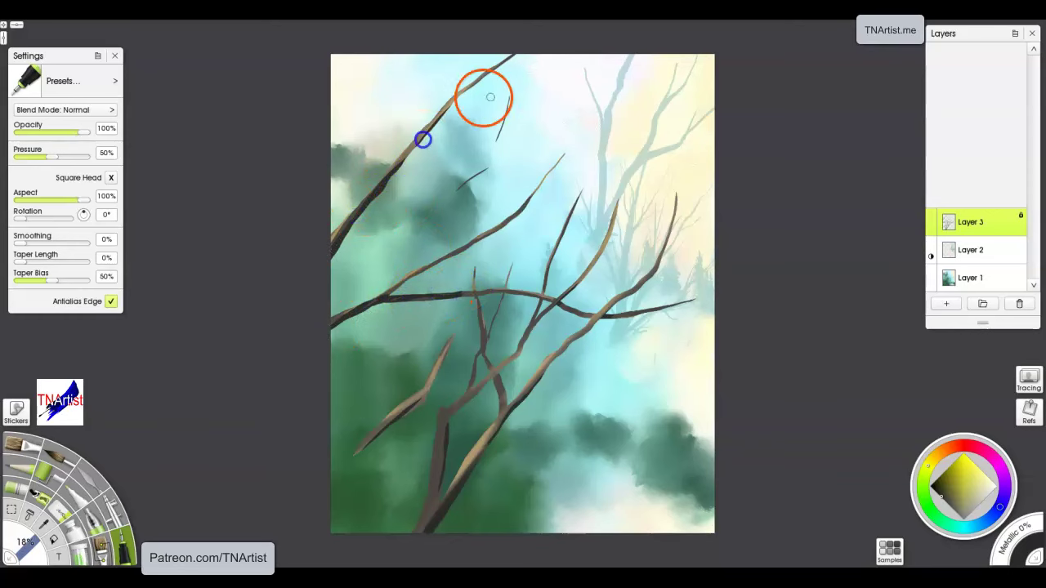
{"action": "left_click_drag", "start_coordinate": [401, 417], "coordinate": [358, 453]}
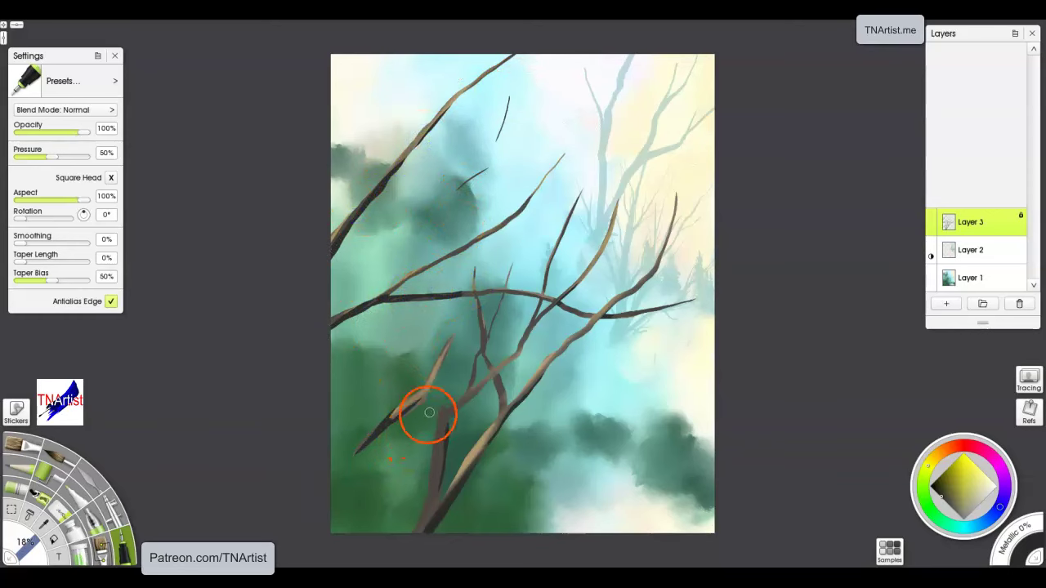
- Blend the dark shadows on the bent branch, left-hand trunk, left limb and upper-left diagonal limb with the palette knife
{"action": "key", "text": "k"}
{"action": "left_click_drag", "start_coordinate": [420, 401], "coordinate": [388, 430]}
{"action": "left_click_drag", "start_coordinate": [450, 415], "coordinate": [418, 525]}
{"action": "left_click_drag", "start_coordinate": [376, 304], "coordinate": [323, 340]}
{"action": "mouse_move", "coordinate": [425, 138]}
{"action": "left_mouse_down"}
{"action": "mouse_move", "coordinate": [399, 163]}
{"action": "mouse_move", "coordinate": [504, 240]}
{"action": "mouse_move", "coordinate": [491, 165]}
{"action": "left_mouse_up"}
{"action": "left_click", "coordinate": [395, 265]}
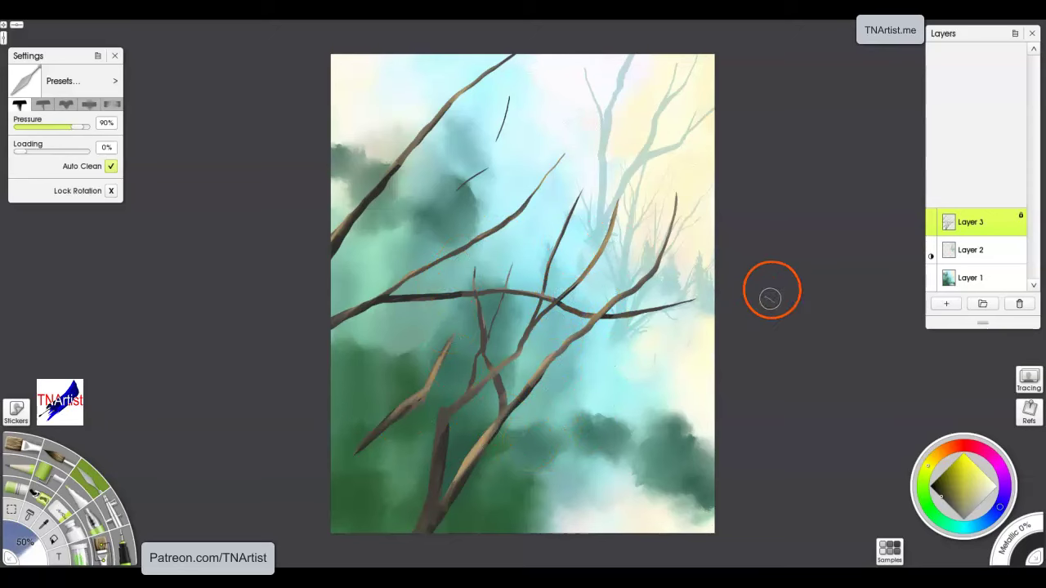
- Add a new layer above the limbs and ready the Oil Brush with a darkened green sampled from the background
{"action": "left_click", "coordinate": [945, 305]}
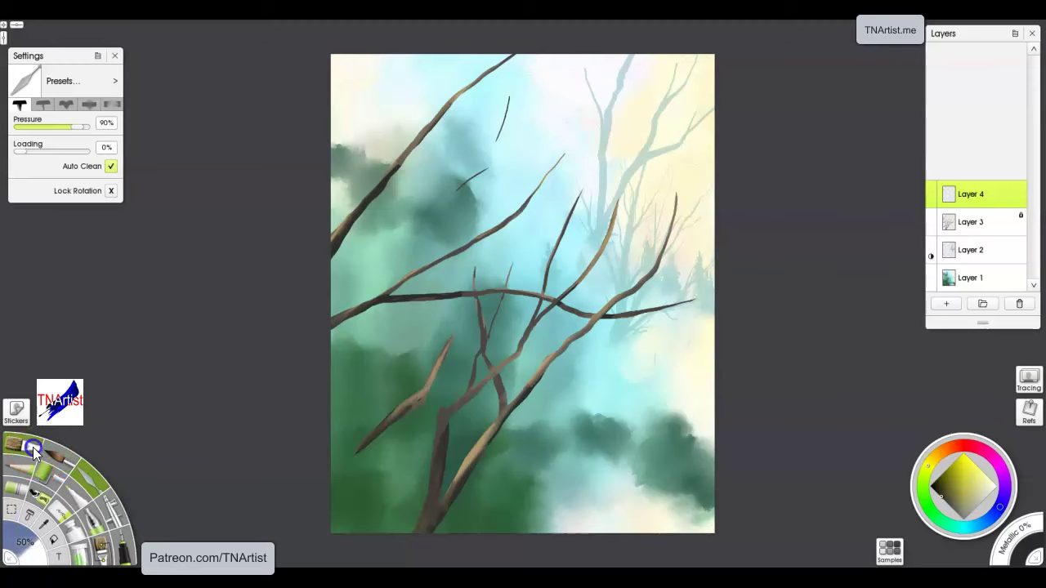
{"action": "left_click", "coordinate": [33, 447]}
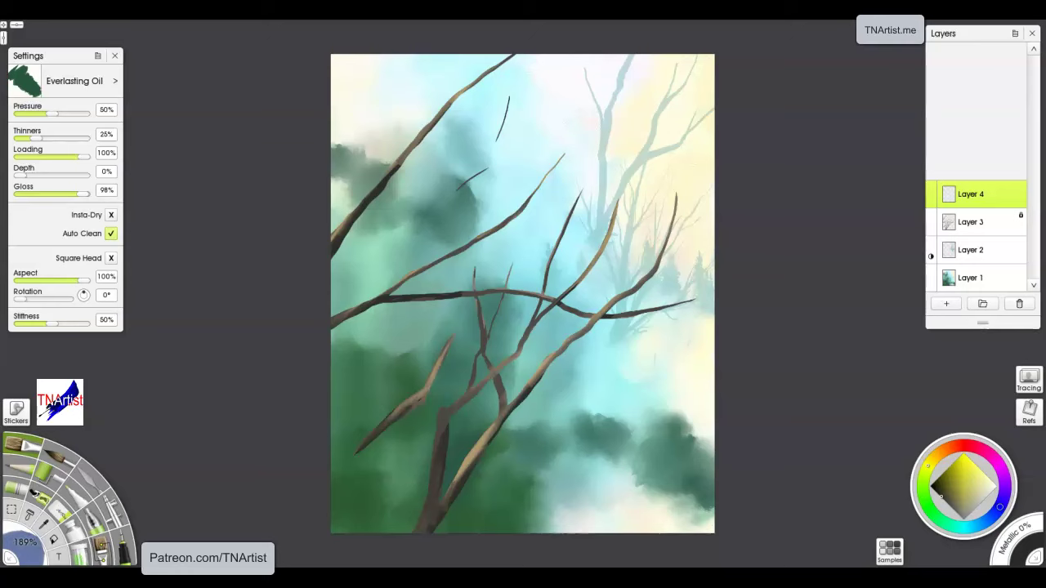
{"action": "left_click", "coordinate": [23, 445]}
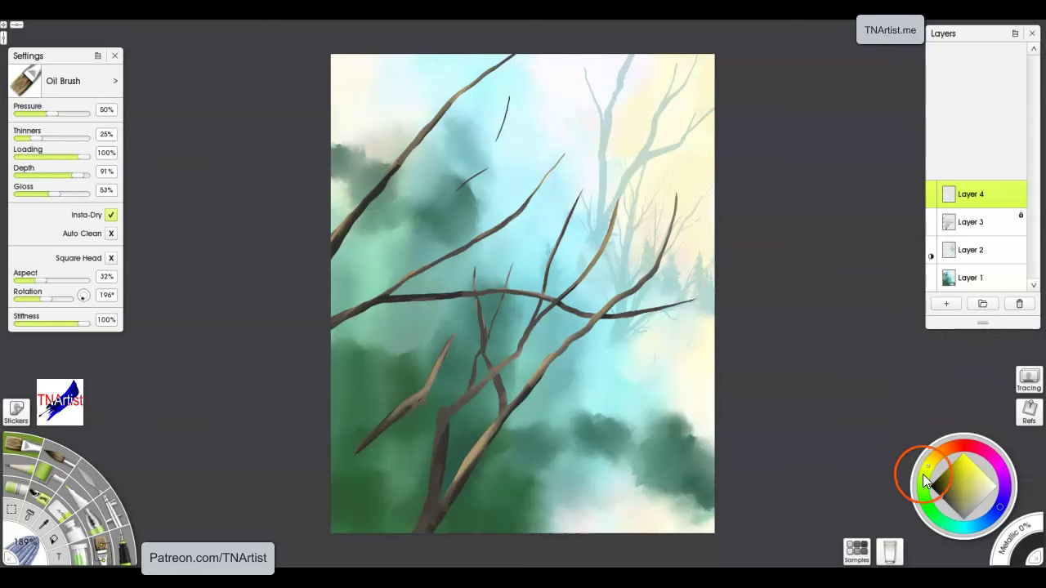
{"action": "left_click_drag", "start_coordinate": [929, 471], "coordinate": [940, 496]}
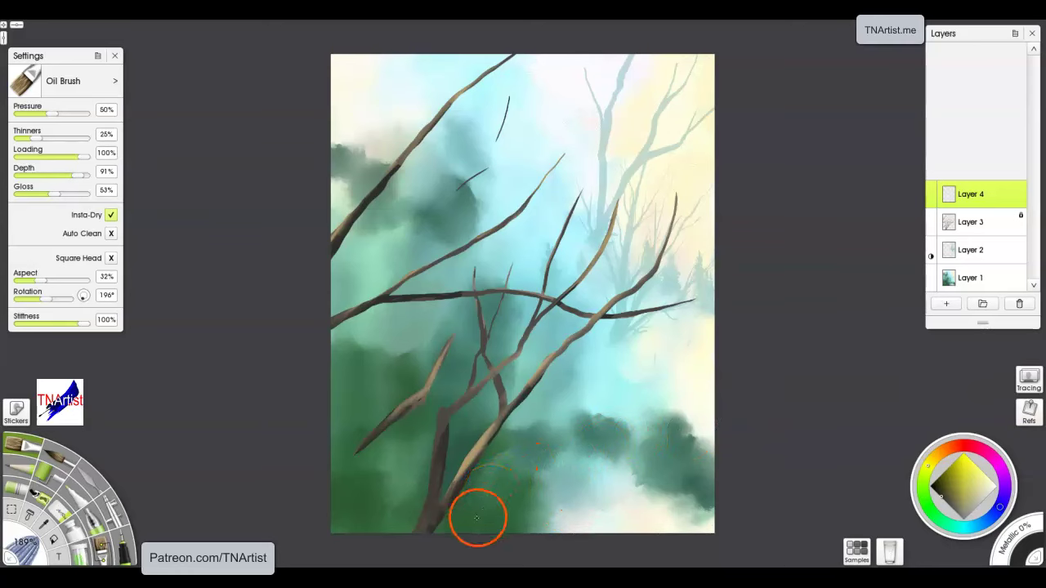
{"action": "left_click", "coordinate": [478, 516], "text": "alt"}
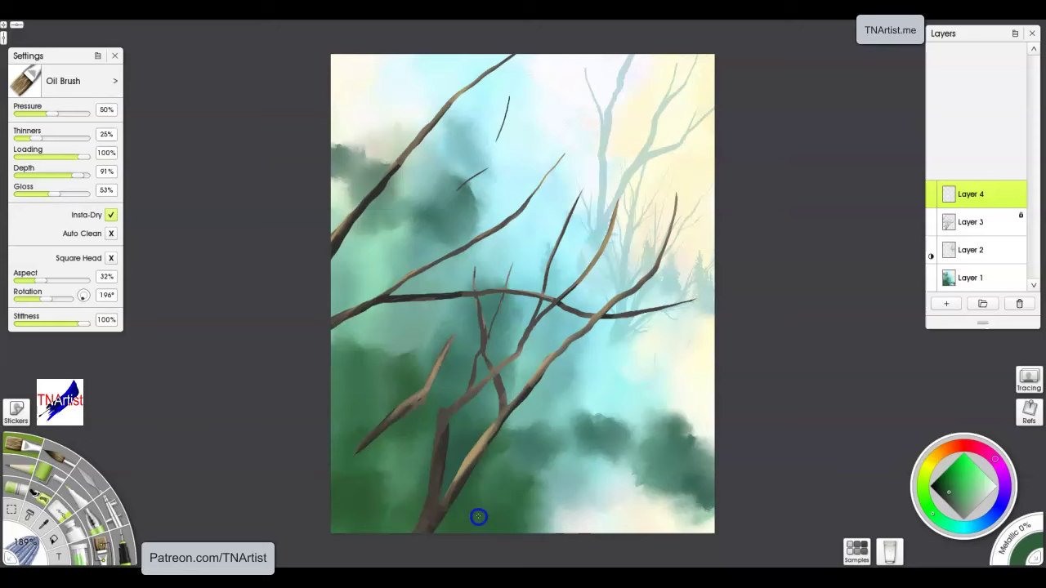
{"action": "left_click", "coordinate": [942, 485]}
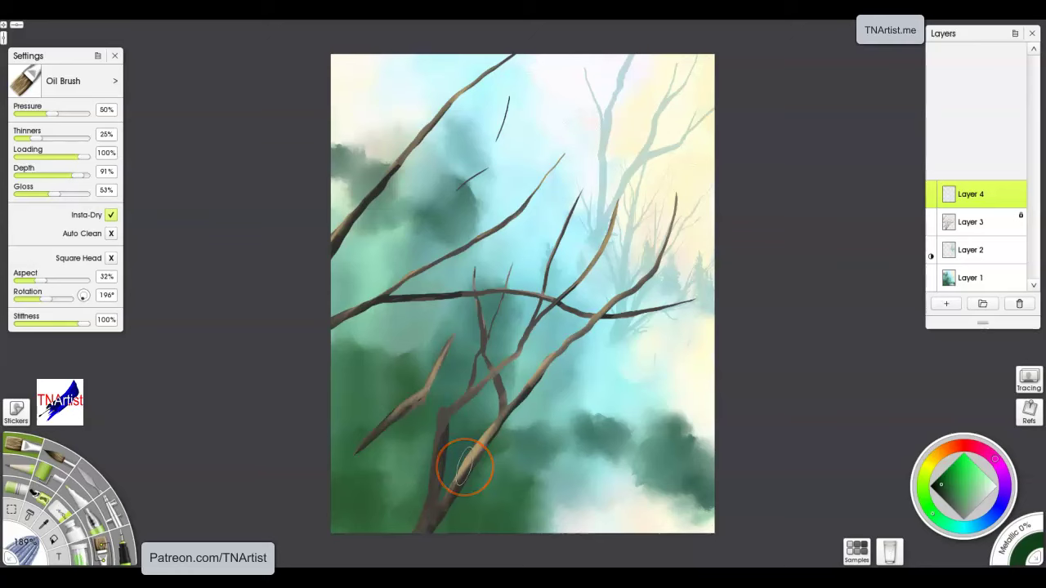
- Paint dark green leaf clusters along both trunks, around the bent branch and up the right-hand limb to its tip
{"action": "mouse_move", "coordinate": [455, 495]}
{"action": "left_mouse_down"}
{"action": "mouse_move", "coordinate": [477, 490]}
{"action": "mouse_move", "coordinate": [480, 468]}
{"action": "left_mouse_up"}
{"action": "mouse_move", "coordinate": [478, 429]}
{"action": "left_mouse_down"}
{"action": "mouse_move", "coordinate": [426, 451]}
{"action": "mouse_move", "coordinate": [434, 456]}
{"action": "mouse_move", "coordinate": [429, 433]}
{"action": "mouse_move", "coordinate": [448, 475]}
{"action": "mouse_move", "coordinate": [435, 428]}
{"action": "mouse_move", "coordinate": [449, 392]}
{"action": "mouse_move", "coordinate": [474, 386]}
{"action": "left_mouse_up"}
{"action": "mouse_move", "coordinate": [531, 402]}
{"action": "left_mouse_down"}
{"action": "mouse_move", "coordinate": [540, 413]}
{"action": "mouse_move", "coordinate": [501, 426]}
{"action": "left_mouse_up"}
{"action": "left_click_drag", "start_coordinate": [363, 441], "coordinate": [377, 456]}
{"action": "mouse_move", "coordinate": [411, 393]}
{"action": "left_mouse_down"}
{"action": "mouse_move", "coordinate": [442, 343]}
{"action": "mouse_move", "coordinate": [430, 405]}
{"action": "mouse_move", "coordinate": [405, 435]}
{"action": "mouse_move", "coordinate": [406, 484]}
{"action": "mouse_move", "coordinate": [395, 459]}
{"action": "mouse_move", "coordinate": [357, 485]}
{"action": "mouse_move", "coordinate": [399, 493]}
{"action": "left_mouse_up"}
{"action": "mouse_move", "coordinate": [524, 400]}
{"action": "left_mouse_down"}
{"action": "mouse_move", "coordinate": [566, 368]}
{"action": "mouse_move", "coordinate": [570, 345]}
{"action": "mouse_move", "coordinate": [611, 306]}
{"action": "mouse_move", "coordinate": [637, 322]}
{"action": "mouse_move", "coordinate": [632, 310]}
{"action": "mouse_move", "coordinate": [669, 306]}
{"action": "left_mouse_up"}
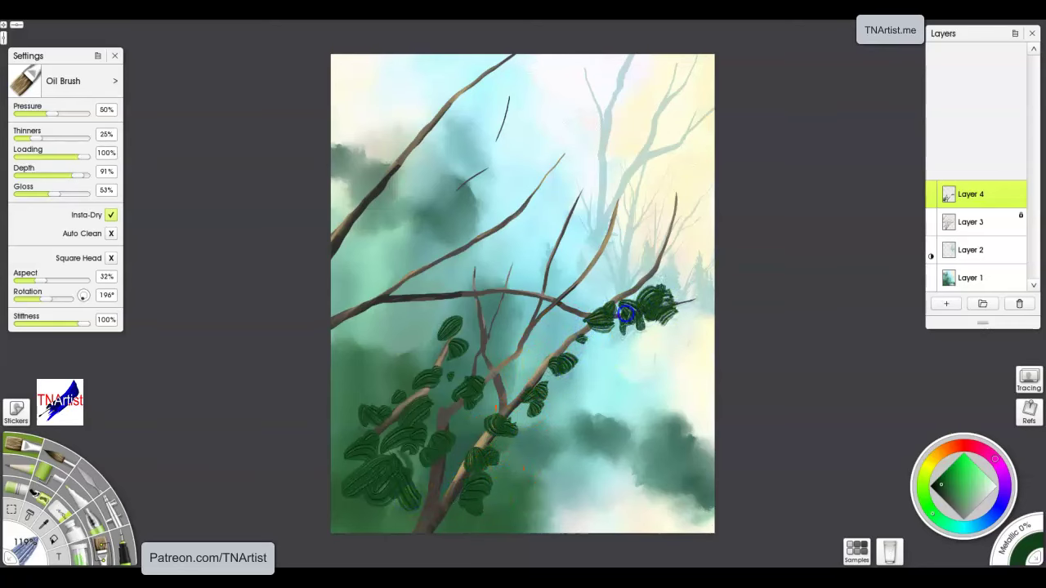
- Paint dark green leaf clusters along the left-hand limbs, the bent branch and the central upright twig
{"action": "left_click_drag", "start_coordinate": [578, 279], "coordinate": [564, 295]}
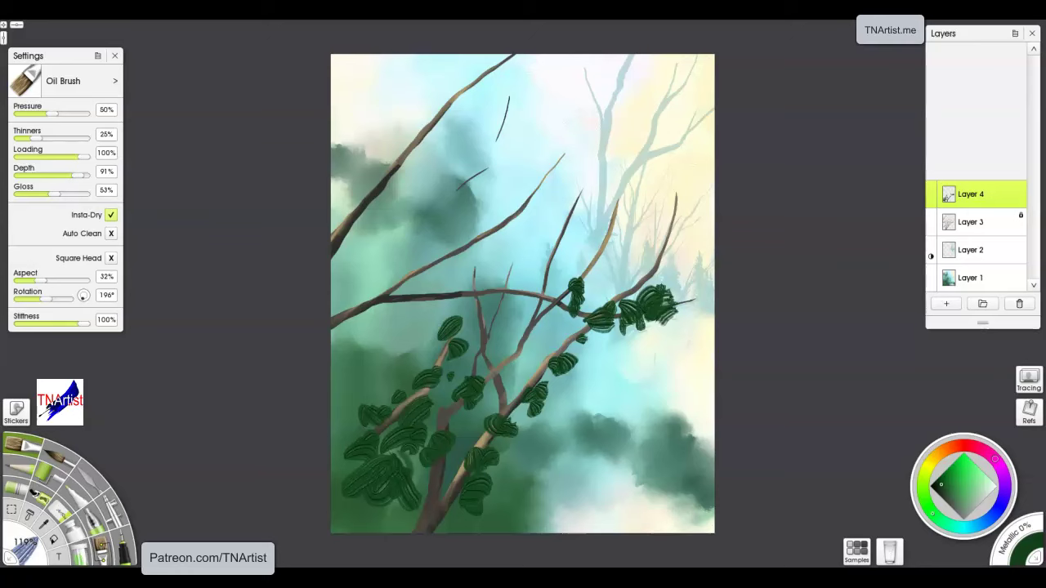
{"action": "mouse_move", "coordinate": [422, 267]}
{"action": "left_mouse_down"}
{"action": "mouse_move", "coordinate": [425, 251]}
{"action": "mouse_move", "coordinate": [442, 263]}
{"action": "left_mouse_up"}
{"action": "mouse_move", "coordinate": [389, 280]}
{"action": "left_mouse_down"}
{"action": "mouse_move", "coordinate": [352, 300]}
{"action": "mouse_move", "coordinate": [422, 293]}
{"action": "mouse_move", "coordinate": [437, 311]}
{"action": "mouse_move", "coordinate": [496, 286]}
{"action": "mouse_move", "coordinate": [475, 274]}
{"action": "mouse_move", "coordinate": [467, 301]}
{"action": "mouse_move", "coordinate": [487, 310]}
{"action": "mouse_move", "coordinate": [499, 339]}
{"action": "mouse_move", "coordinate": [461, 361]}
{"action": "mouse_move", "coordinate": [499, 389]}
{"action": "left_mouse_up"}
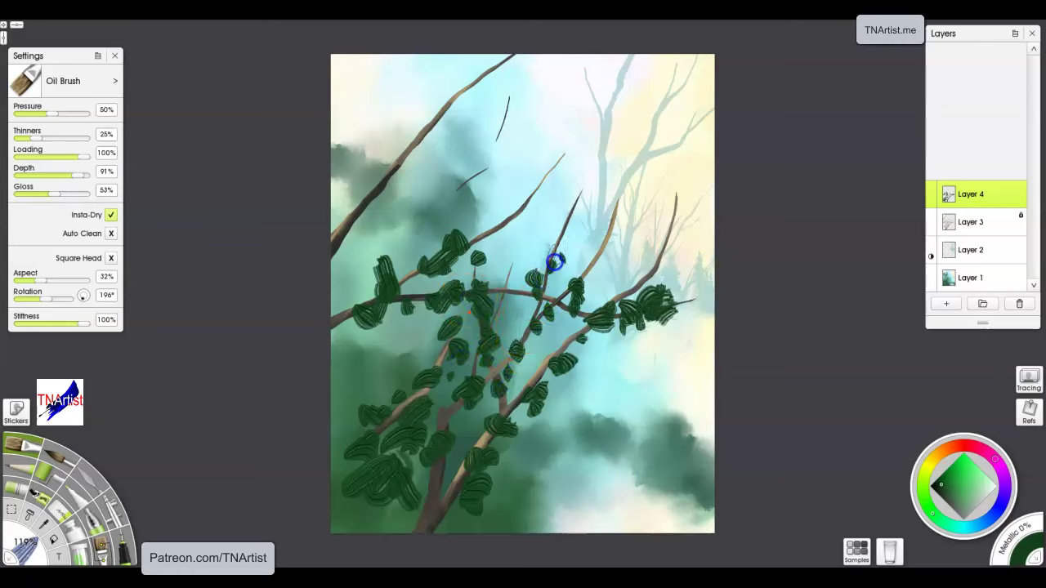
{"action": "left_click_drag", "start_coordinate": [573, 213], "coordinate": [558, 241]}
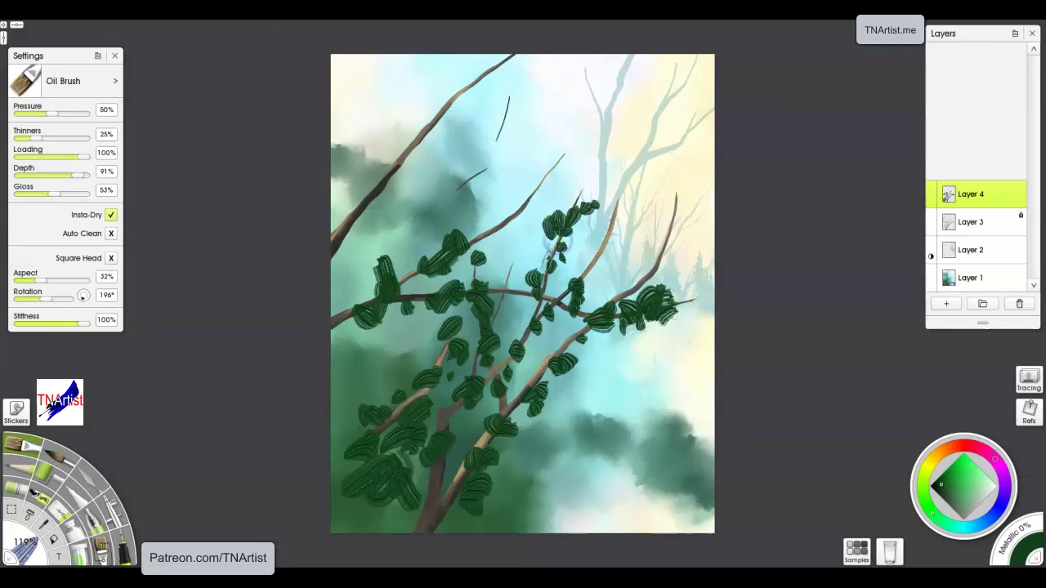
{"action": "left_click_drag", "start_coordinate": [554, 294], "coordinate": [594, 260]}
- Add dark green leaves to the right-hand twigs, the right trunk's outer side, the upper-left diagonal limb and the lower-left corner
{"action": "left_click_drag", "start_coordinate": [617, 215], "coordinate": [630, 182]}
{"action": "mouse_move", "coordinate": [662, 269]}
{"action": "left_mouse_down"}
{"action": "mouse_move", "coordinate": [683, 194]}
{"action": "mouse_move", "coordinate": [677, 203]}
{"action": "left_mouse_up"}
{"action": "mouse_move", "coordinate": [638, 288]}
{"action": "left_mouse_down"}
{"action": "mouse_move", "coordinate": [545, 436]}
{"action": "mouse_move", "coordinate": [439, 496]}
{"action": "mouse_move", "coordinate": [460, 502]}
{"action": "left_mouse_up"}
{"action": "mouse_move", "coordinate": [372, 227]}
{"action": "left_mouse_down"}
{"action": "mouse_move", "coordinate": [366, 204]}
{"action": "mouse_move", "coordinate": [388, 151]}
{"action": "mouse_move", "coordinate": [501, 54]}
{"action": "mouse_move", "coordinate": [486, 97]}
{"action": "left_mouse_up"}
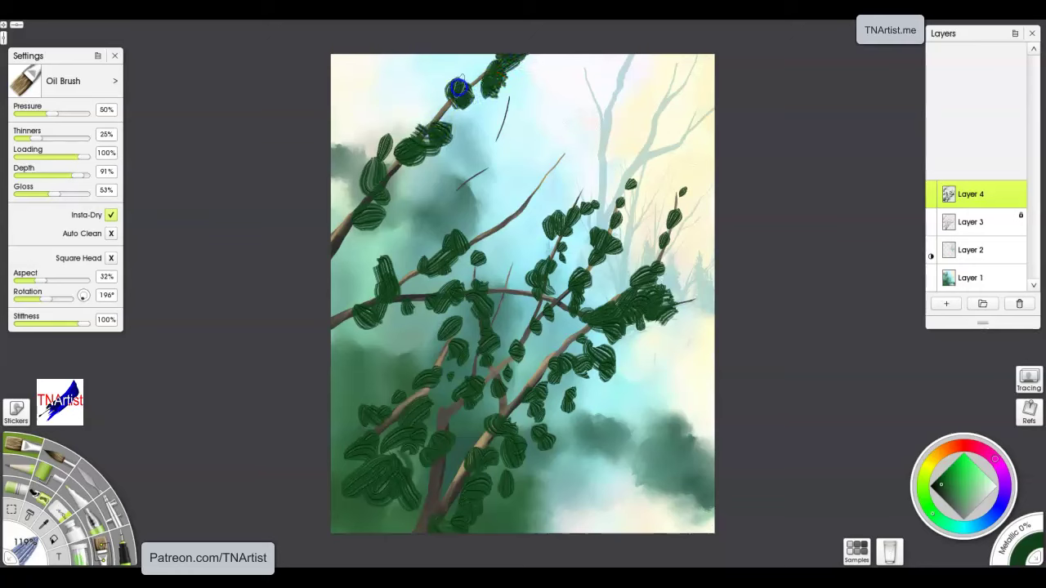
{"action": "mouse_move", "coordinate": [430, 136]}
{"action": "left_mouse_down"}
{"action": "mouse_move", "coordinate": [384, 174]}
{"action": "mouse_move", "coordinate": [363, 147]}
{"action": "mouse_move", "coordinate": [351, 171]}
{"action": "left_mouse_up"}
{"action": "mouse_move", "coordinate": [462, 429]}
{"action": "left_mouse_down"}
{"action": "mouse_move", "coordinate": [352, 439]}
{"action": "mouse_move", "coordinate": [344, 402]}
{"action": "mouse_move", "coordinate": [317, 426]}
{"action": "mouse_move", "coordinate": [351, 370]}
{"action": "left_mouse_up"}
- Shift the paint toward a bluish green and add leaf strokes to the lower-left foliage mass
{"action": "left_click", "coordinate": [971, 479]}
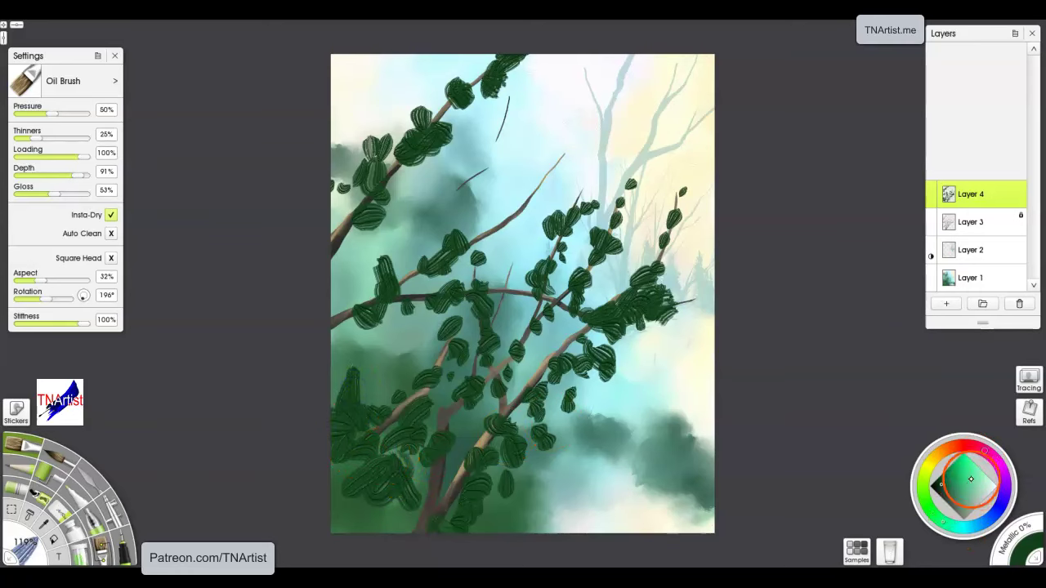
{"action": "left_click_drag", "start_coordinate": [418, 451], "coordinate": [401, 487]}
{"action": "left_click_drag", "start_coordinate": [359, 452], "coordinate": [355, 479]}
{"action": "mouse_move", "coordinate": [363, 387]}
{"action": "left_mouse_down"}
{"action": "mouse_move", "coordinate": [367, 418]}
{"action": "mouse_move", "coordinate": [398, 378]}
{"action": "left_mouse_up"}
{"action": "mouse_move", "coordinate": [384, 463]}
{"action": "left_mouse_down"}
{"action": "mouse_move", "coordinate": [393, 474]}
{"action": "mouse_move", "coordinate": [435, 427]}
{"action": "left_mouse_up"}
- Choose a dark teal blue and paint shadow leaves through the lower foliage, the left limb's base and the right trunk
{"action": "left_click", "coordinate": [965, 526]}
{"action": "left_click_drag", "start_coordinate": [379, 494], "coordinate": [382, 438]}
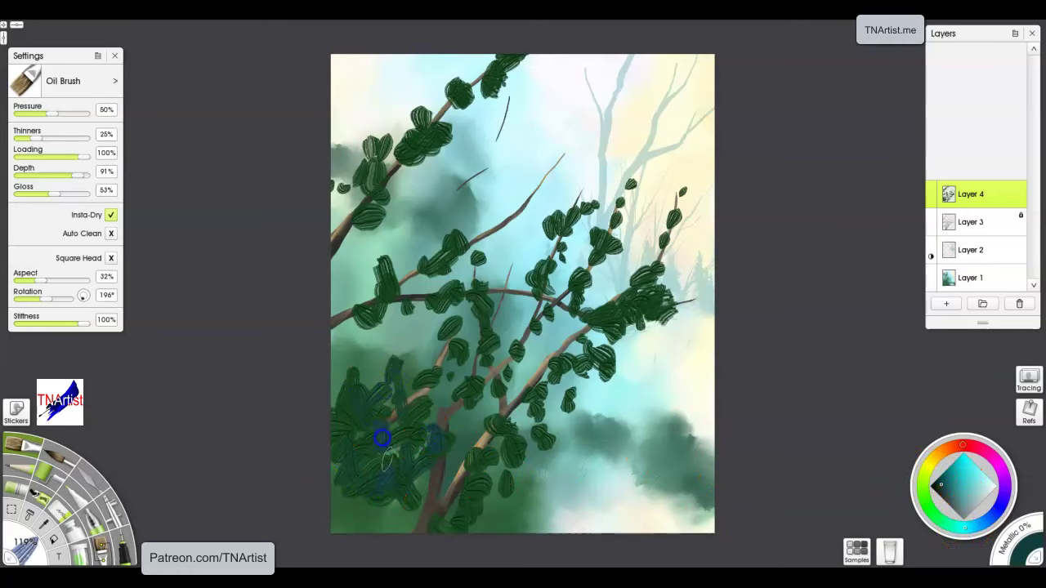
{"action": "mouse_move", "coordinate": [536, 457]}
{"action": "left_mouse_down"}
{"action": "mouse_move", "coordinate": [507, 455]}
{"action": "mouse_move", "coordinate": [466, 501]}
{"action": "left_mouse_up"}
{"action": "mouse_move", "coordinate": [359, 282]}
{"action": "left_mouse_down"}
{"action": "mouse_move", "coordinate": [371, 322]}
{"action": "mouse_move", "coordinate": [344, 373]}
{"action": "mouse_move", "coordinate": [343, 499]}
{"action": "left_mouse_up"}
{"action": "mouse_move", "coordinate": [583, 343]}
{"action": "left_mouse_down"}
{"action": "mouse_move", "coordinate": [637, 302]}
{"action": "mouse_move", "coordinate": [569, 383]}
{"action": "mouse_move", "coordinate": [542, 364]}
{"action": "left_mouse_up"}
{"action": "left_click_drag", "start_coordinate": [501, 504], "coordinate": [409, 537]}
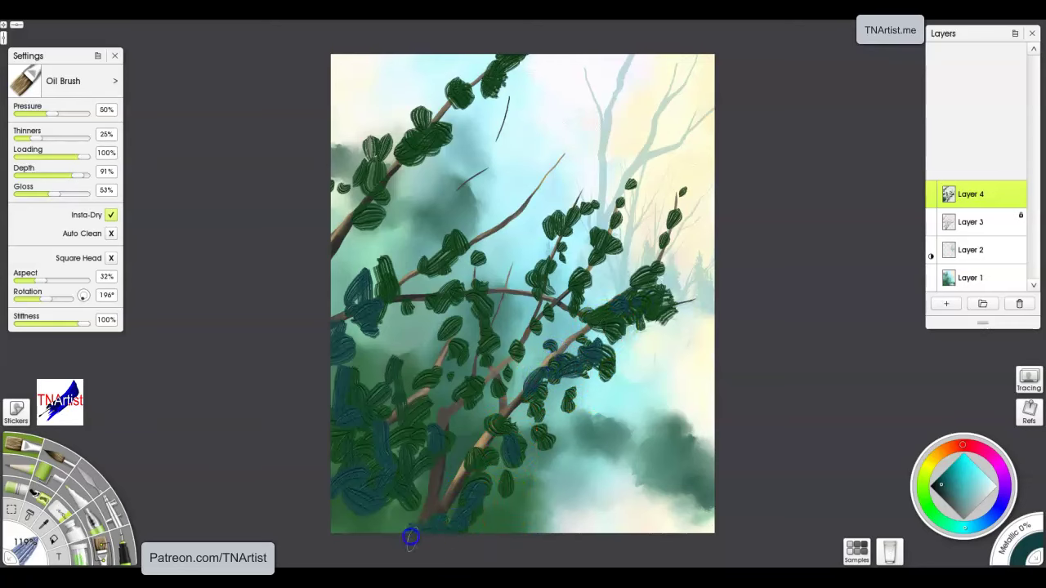
- Switch to a dark yellow-brown and dab accent leaves at the trunk base, along the limbs and on the upper-left diagonal
{"action": "mouse_move", "coordinate": [940, 462]}
{"action": "left_mouse_down"}
{"action": "mouse_move", "coordinate": [997, 433]}
{"action": "mouse_move", "coordinate": [977, 446]}
{"action": "left_mouse_up"}
{"action": "mouse_move", "coordinate": [451, 511]}
{"action": "left_mouse_down"}
{"action": "mouse_move", "coordinate": [478, 491]}
{"action": "mouse_move", "coordinate": [468, 504]}
{"action": "mouse_move", "coordinate": [487, 519]}
{"action": "mouse_move", "coordinate": [379, 518]}
{"action": "left_mouse_up"}
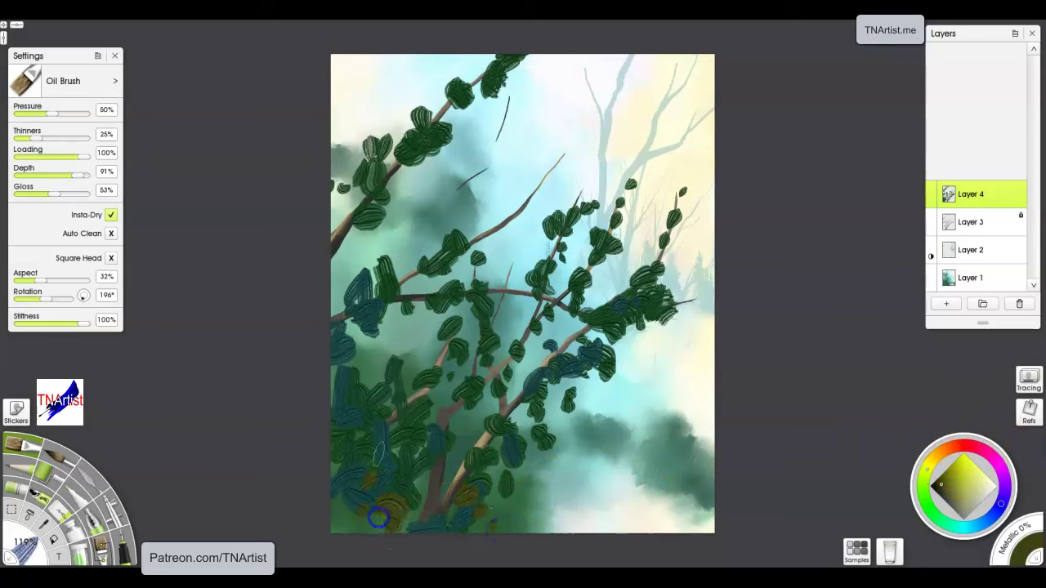
{"action": "mouse_move", "coordinate": [578, 333]}
{"action": "left_mouse_down"}
{"action": "mouse_move", "coordinate": [592, 351]}
{"action": "mouse_move", "coordinate": [572, 367]}
{"action": "mouse_move", "coordinate": [443, 273]}
{"action": "mouse_move", "coordinate": [362, 296]}
{"action": "mouse_move", "coordinate": [376, 236]}
{"action": "mouse_move", "coordinate": [371, 187]}
{"action": "mouse_move", "coordinate": [428, 140]}
{"action": "mouse_move", "coordinate": [458, 98]}
{"action": "mouse_move", "coordinate": [515, 77]}
{"action": "left_mouse_up"}
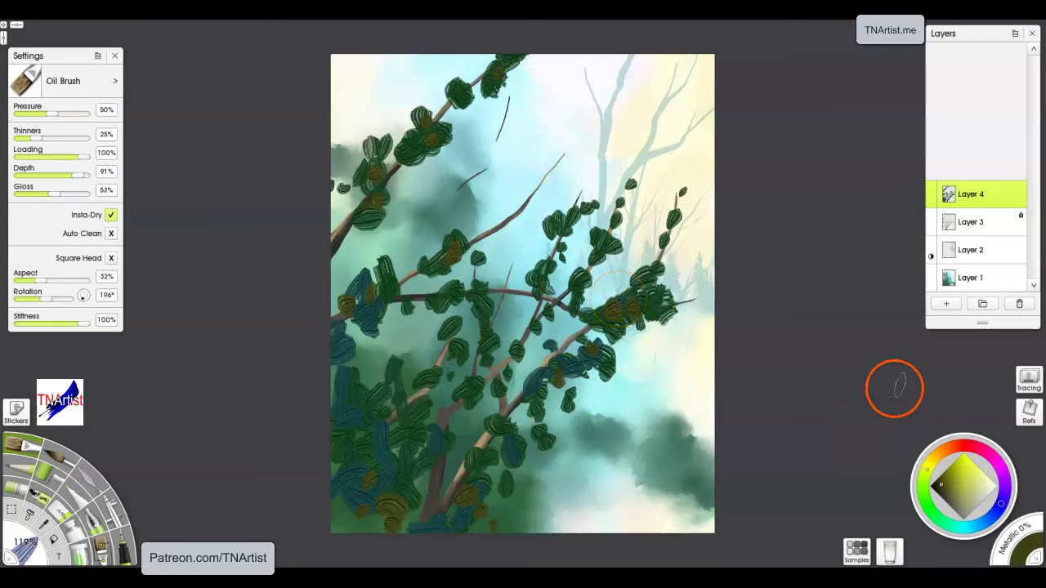
- Choose a light yellow-green and paint highlight leaves on the lower foliage, left limbs and upper-left diagonal
{"action": "left_click", "coordinate": [923, 482]}
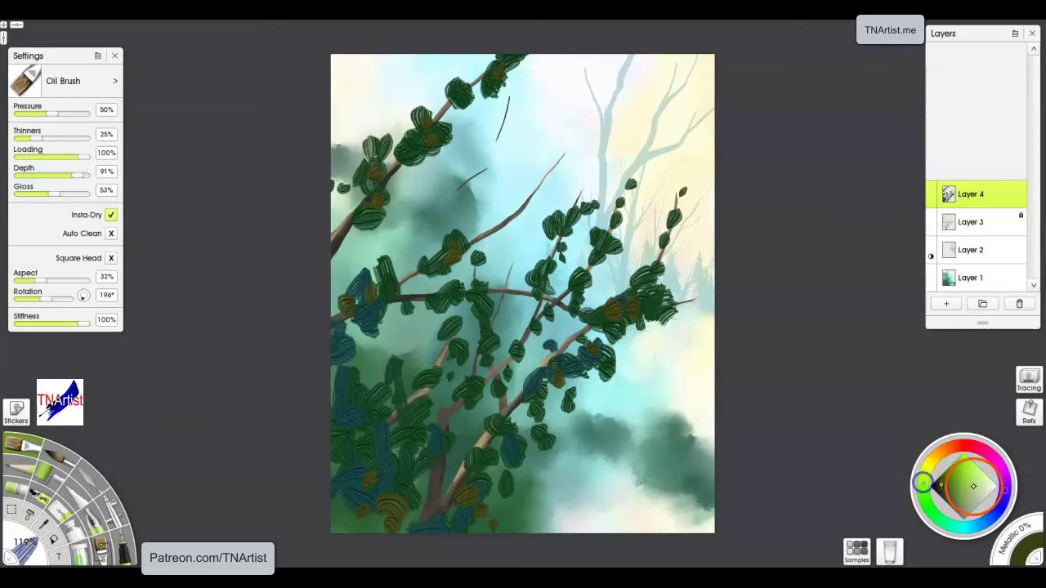
{"action": "left_click", "coordinate": [955, 484]}
{"action": "left_click_drag", "start_coordinate": [500, 421], "coordinate": [521, 445]}
{"action": "mouse_move", "coordinate": [519, 466]}
{"action": "left_mouse_down"}
{"action": "mouse_move", "coordinate": [537, 492]}
{"action": "mouse_move", "coordinate": [500, 509]}
{"action": "mouse_move", "coordinate": [522, 489]}
{"action": "mouse_move", "coordinate": [501, 522]}
{"action": "mouse_move", "coordinate": [552, 508]}
{"action": "mouse_move", "coordinate": [581, 428]}
{"action": "mouse_move", "coordinate": [594, 439]}
{"action": "mouse_move", "coordinate": [376, 397]}
{"action": "mouse_move", "coordinate": [361, 446]}
{"action": "mouse_move", "coordinate": [407, 427]}
{"action": "mouse_move", "coordinate": [482, 296]}
{"action": "mouse_move", "coordinate": [355, 294]}
{"action": "mouse_move", "coordinate": [374, 265]}
{"action": "mouse_move", "coordinate": [446, 251]}
{"action": "mouse_move", "coordinate": [449, 219]}
{"action": "mouse_move", "coordinate": [418, 257]}
{"action": "mouse_move", "coordinate": [542, 260]}
{"action": "mouse_move", "coordinate": [552, 232]}
{"action": "mouse_move", "coordinate": [505, 302]}
{"action": "left_mouse_up"}
{"action": "mouse_move", "coordinate": [388, 154]}
{"action": "left_mouse_down"}
{"action": "mouse_move", "coordinate": [388, 127]}
{"action": "mouse_move", "coordinate": [370, 159]}
{"action": "left_mouse_up"}
{"action": "left_click_drag", "start_coordinate": [418, 97], "coordinate": [419, 129]}
{"action": "left_click_drag", "start_coordinate": [458, 69], "coordinate": [457, 72]}
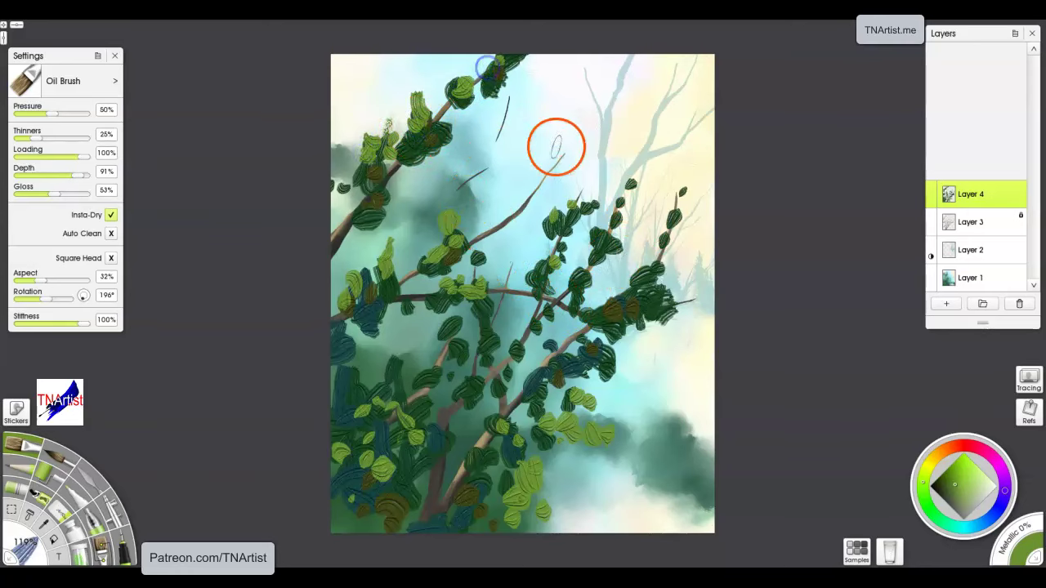
- Add yellow-green highlight leaves to the right-hand limb's cluster and the twigs above it
{"action": "mouse_move", "coordinate": [615, 312]}
{"action": "left_mouse_down"}
{"action": "mouse_move", "coordinate": [602, 287]}
{"action": "mouse_move", "coordinate": [655, 259]}
{"action": "left_mouse_up"}
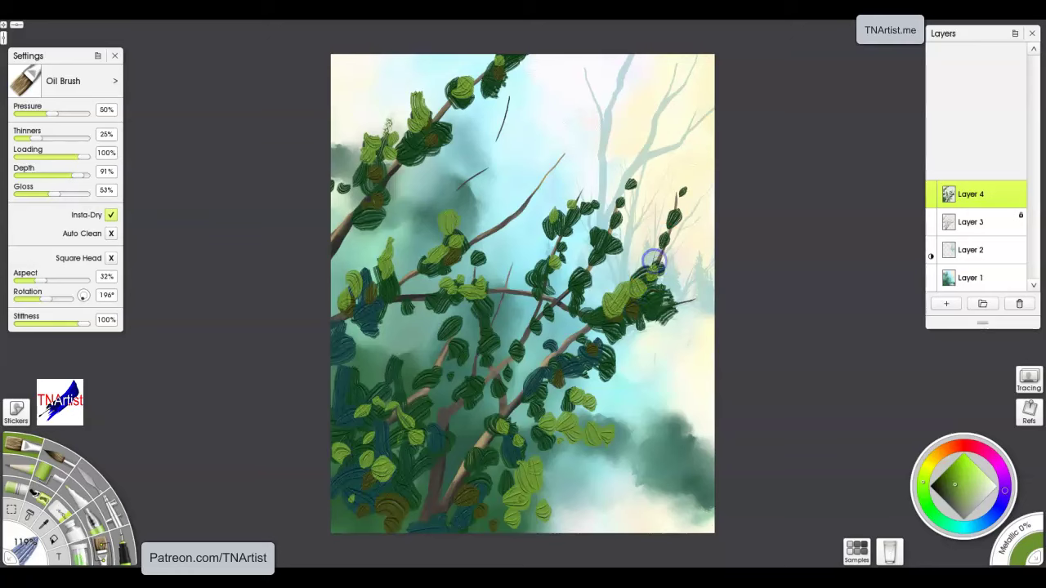
{"action": "left_click_drag", "start_coordinate": [652, 215], "coordinate": [667, 240]}
{"action": "mouse_move", "coordinate": [529, 360]}
{"action": "left_mouse_down"}
{"action": "mouse_move", "coordinate": [518, 368]}
{"action": "mouse_move", "coordinate": [542, 379]}
{"action": "left_mouse_up"}
- Smear the leaf strokes around the trunk base and lower-left foliage with the palette knife
{"action": "key", "text": "k"}
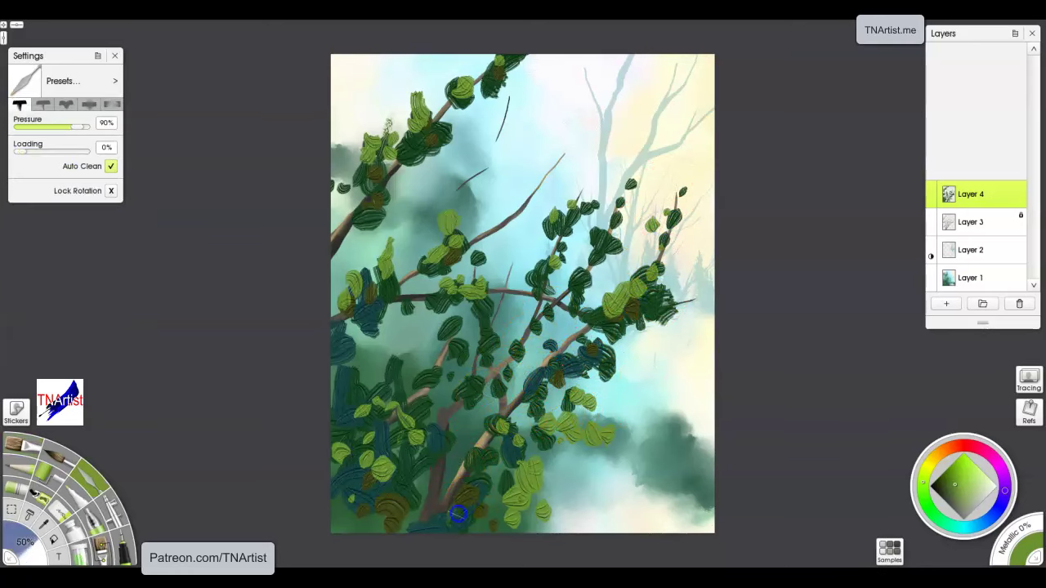
{"action": "mouse_move", "coordinate": [507, 483]}
{"action": "left_mouse_down"}
{"action": "mouse_move", "coordinate": [520, 486]}
{"action": "mouse_move", "coordinate": [500, 483]}
{"action": "left_mouse_up"}
{"action": "mouse_move", "coordinate": [416, 444]}
{"action": "left_mouse_down"}
{"action": "mouse_move", "coordinate": [415, 481]}
{"action": "mouse_move", "coordinate": [387, 477]}
{"action": "mouse_move", "coordinate": [392, 465]}
{"action": "left_mouse_up"}
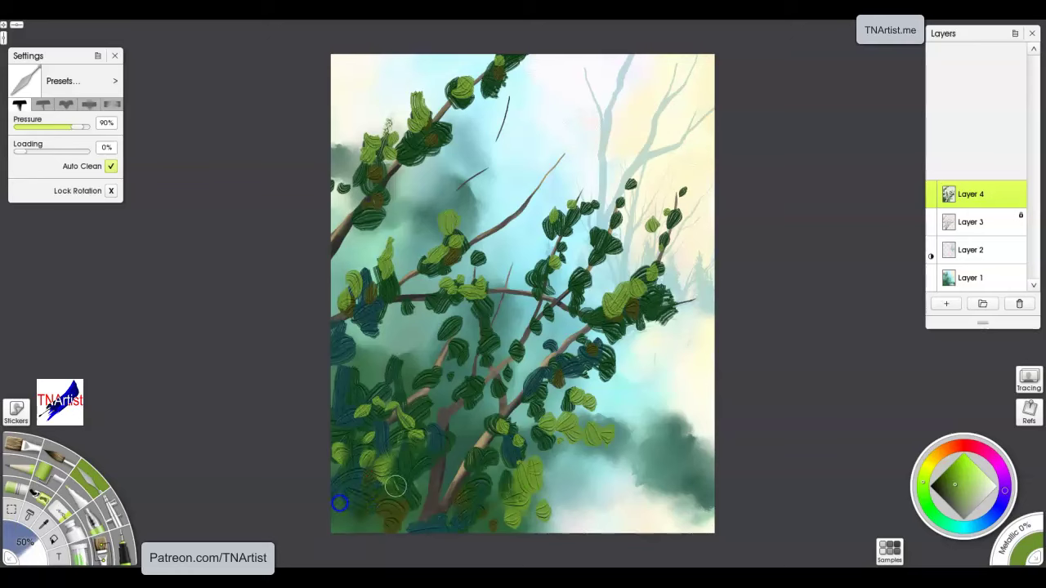
- Load the Hard Out Smudge knife preset and smudge the leaves in the lower-left foliage and at the left limb's base
{"action": "left_click", "coordinate": [940, 301]}
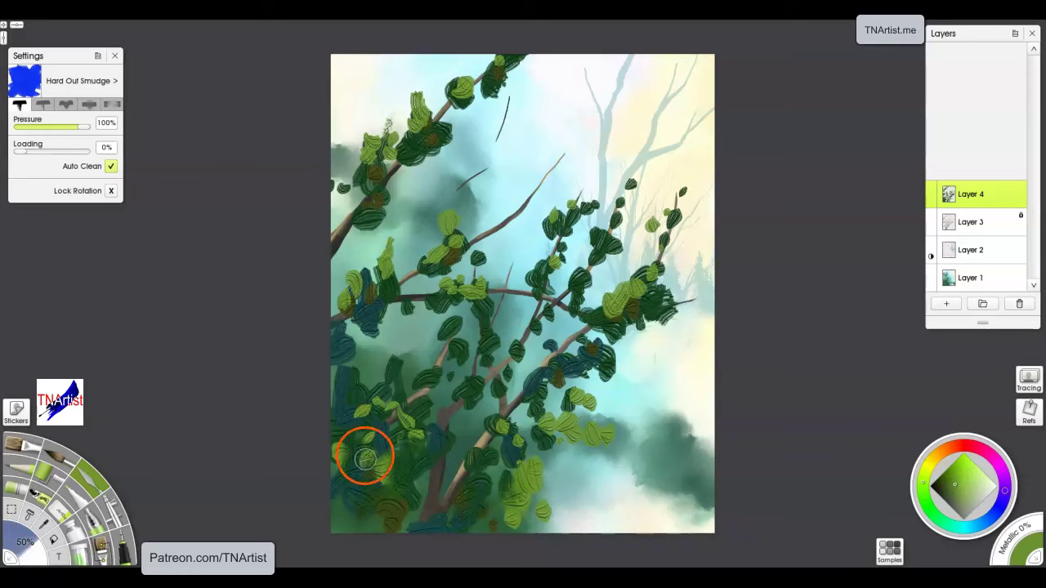
{"action": "left_click_drag", "start_coordinate": [364, 459], "coordinate": [352, 508]}
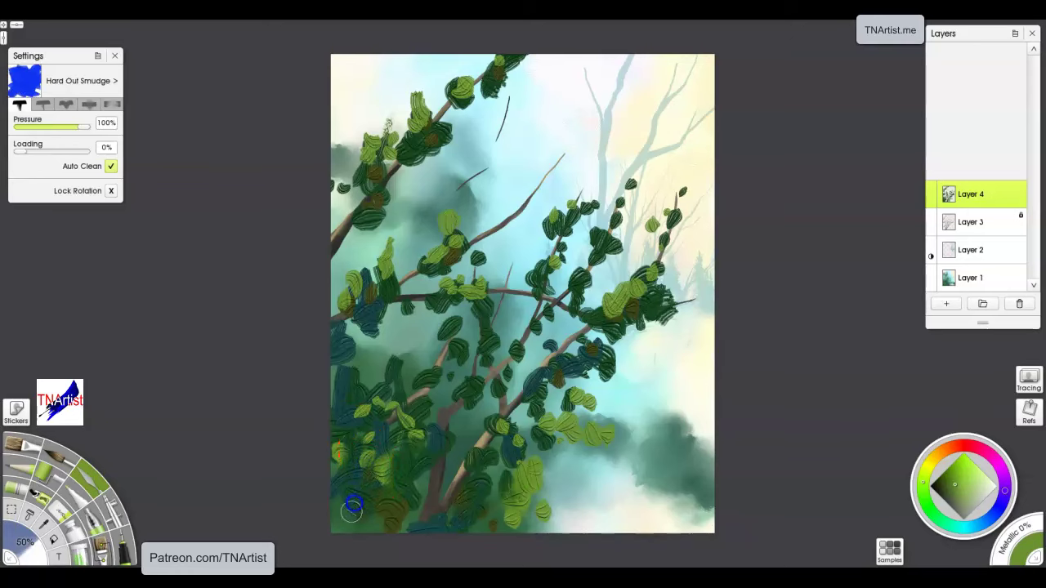
{"action": "left_click_drag", "start_coordinate": [384, 469], "coordinate": [346, 473]}
{"action": "mouse_move", "coordinate": [372, 375]}
{"action": "left_mouse_down"}
{"action": "mouse_move", "coordinate": [386, 363]}
{"action": "mouse_move", "coordinate": [386, 399]}
{"action": "left_mouse_up"}
{"action": "left_click_drag", "start_coordinate": [355, 314], "coordinate": [378, 303]}
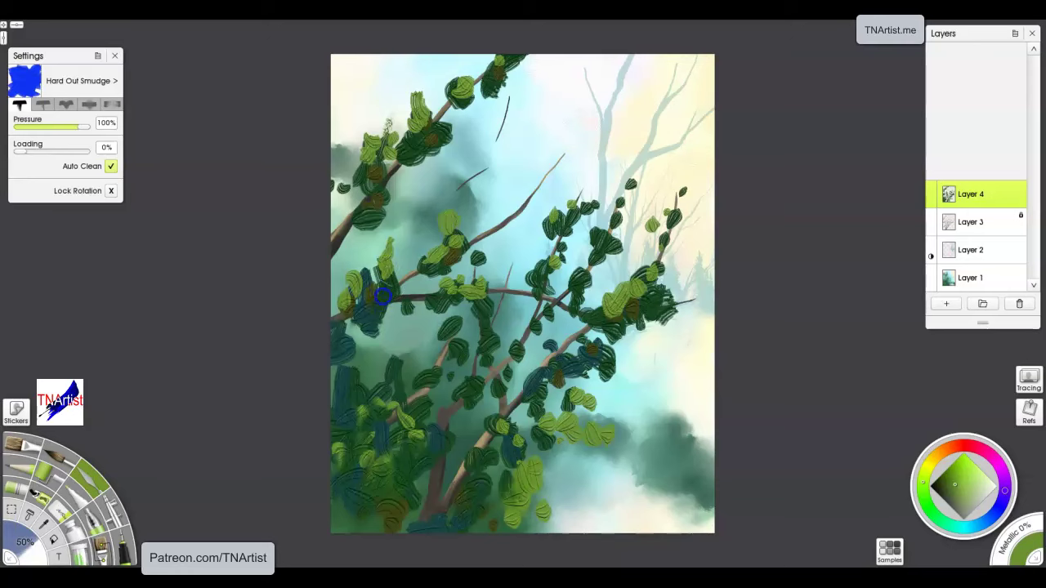
- Smudge the leaf clusters beside the right trunk, around the trunk fork and on the central branches
{"action": "mouse_move", "coordinate": [519, 520]}
{"action": "left_mouse_down"}
{"action": "mouse_move", "coordinate": [518, 476]}
{"action": "mouse_move", "coordinate": [497, 498]}
{"action": "left_mouse_up"}
{"action": "mouse_move", "coordinate": [518, 447]}
{"action": "left_mouse_down"}
{"action": "mouse_move", "coordinate": [482, 465]}
{"action": "mouse_move", "coordinate": [503, 420]}
{"action": "left_mouse_up"}
{"action": "left_click_drag", "start_coordinate": [565, 428], "coordinate": [582, 417]}
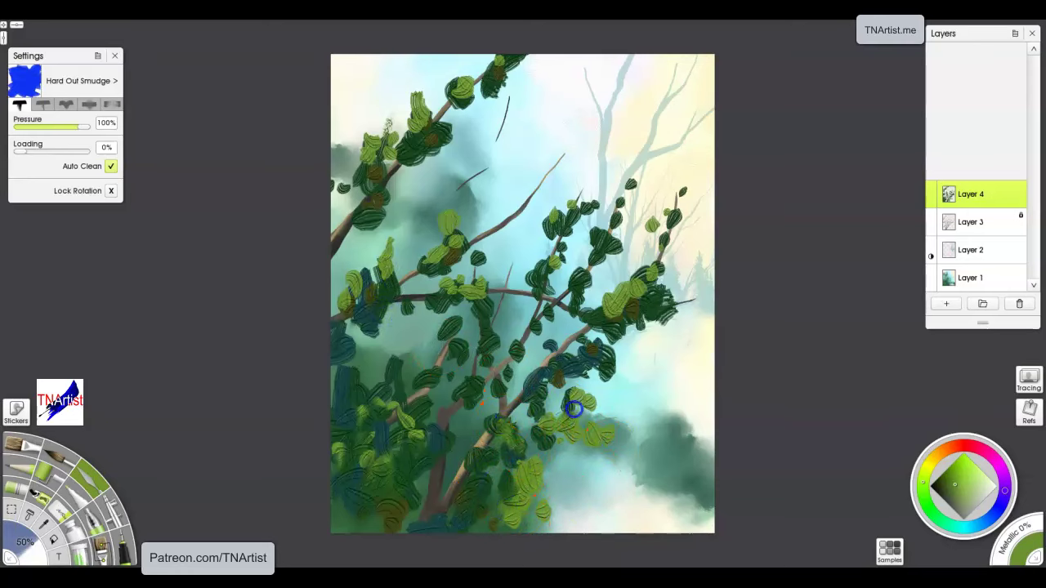
{"action": "left_click_drag", "start_coordinate": [523, 389], "coordinate": [505, 374]}
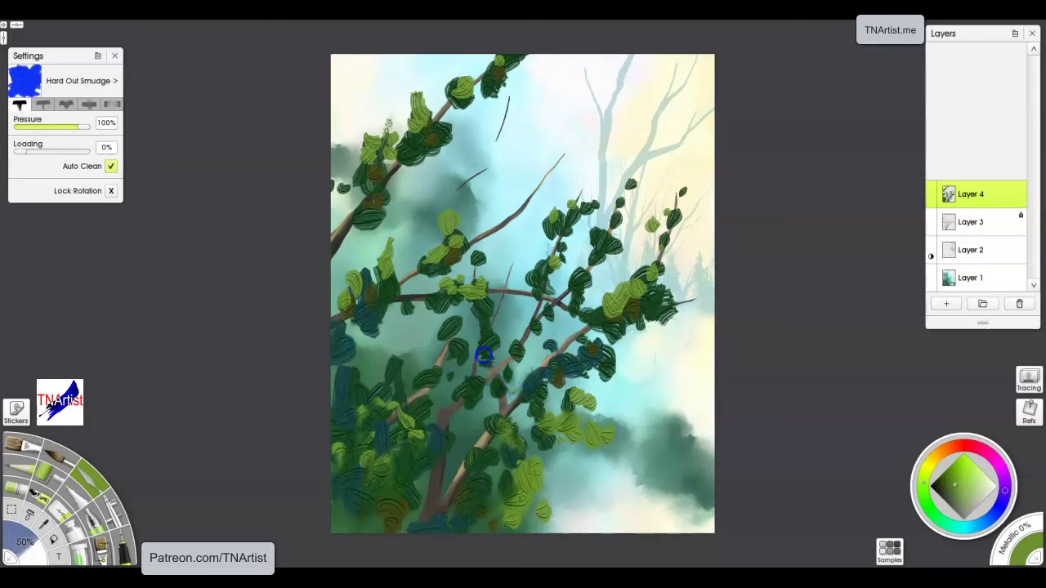
{"action": "left_click", "coordinate": [421, 410]}
{"action": "left_click", "coordinate": [391, 387]}
{"action": "left_click", "coordinate": [549, 322]}
{"action": "left_click", "coordinate": [612, 350]}
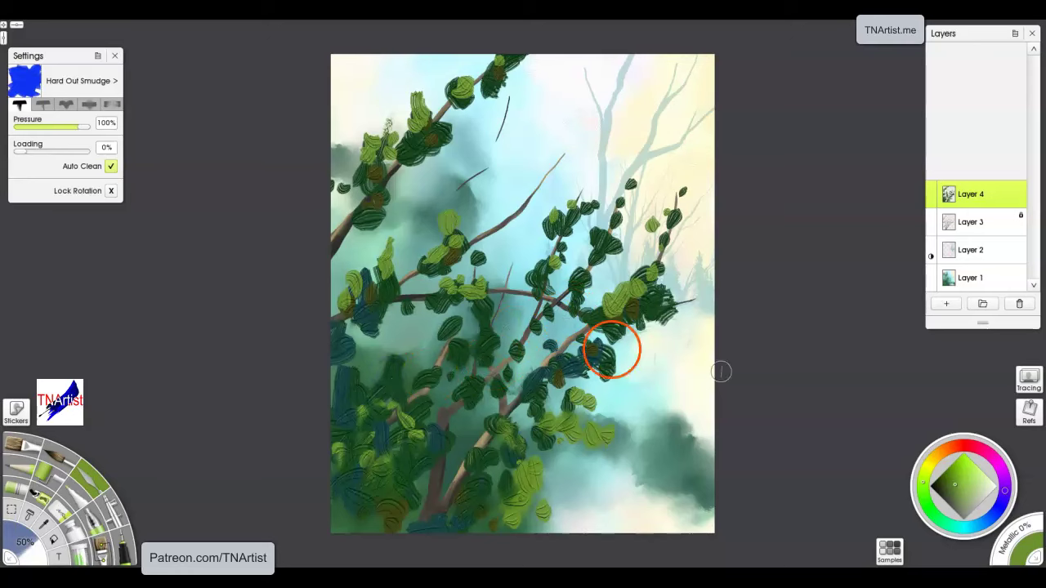
- Switch to the Heavy Blurred Frosting knife, blend the lower foliage and right trunk's leaves, and set the knife size to 61%
{"action": "left_click", "coordinate": [112, 104]}
{"action": "mouse_move", "coordinate": [360, 490]}
{"action": "left_mouse_down"}
{"action": "mouse_move", "coordinate": [382, 541]}
{"action": "mouse_move", "coordinate": [346, 509]}
{"action": "mouse_move", "coordinate": [374, 432]}
{"action": "mouse_move", "coordinate": [414, 450]}
{"action": "mouse_move", "coordinate": [382, 464]}
{"action": "mouse_move", "coordinate": [416, 498]}
{"action": "mouse_move", "coordinate": [528, 528]}
{"action": "left_mouse_up"}
{"action": "mouse_move", "coordinate": [422, 526]}
{"action": "left_mouse_down"}
{"action": "mouse_move", "coordinate": [488, 451]}
{"action": "mouse_move", "coordinate": [572, 450]}
{"action": "mouse_move", "coordinate": [592, 435]}
{"action": "mouse_move", "coordinate": [535, 404]}
{"action": "mouse_move", "coordinate": [502, 429]}
{"action": "mouse_move", "coordinate": [544, 380]}
{"action": "mouse_move", "coordinate": [605, 357]}
{"action": "mouse_move", "coordinate": [555, 362]}
{"action": "mouse_move", "coordinate": [625, 352]}
{"action": "left_mouse_up"}
{"action": "key", "text": "["}
{"action": "key", "text": "["}
{"action": "key", "text": "["}
{"action": "key", "text": "["}
{"action": "key", "text": "["}
{"action": "key", "text": "["}
{"action": "key", "text": "["}
{"action": "key", "text": "["}
{"action": "key", "text": "["}
{"action": "key", "text": "["}
{"action": "key", "text": "["}
{"action": "key", "text": "["}
{"action": "key", "text": "["}
{"action": "key", "text": "["}
{"action": "key", "text": "["}
{"action": "key", "text": "["}
{"action": "key", "text": "["}
{"action": "key", "text": "["}
{"action": "key", "text": "["}
{"action": "key", "text": "["}
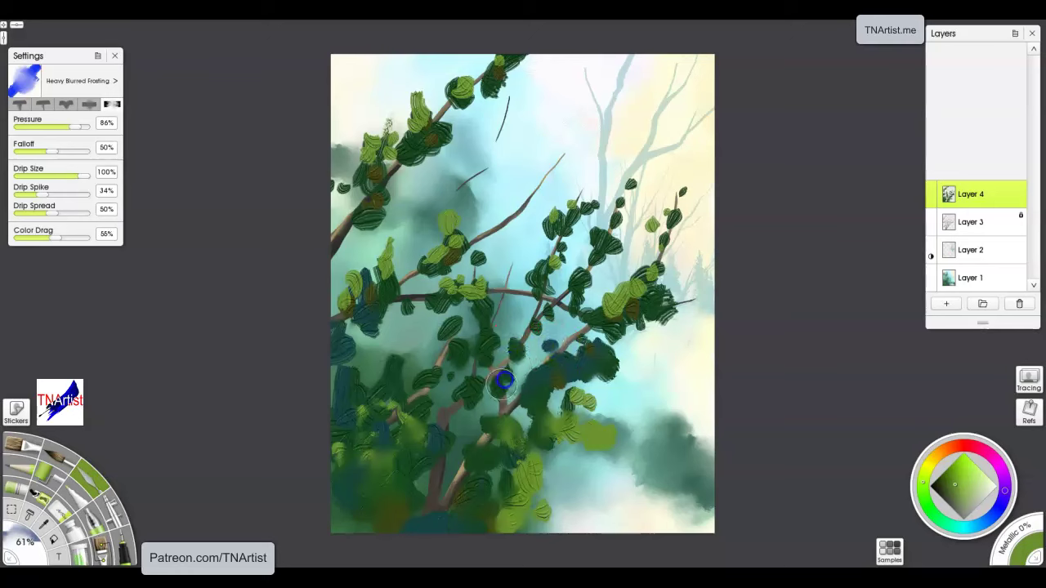
- Blend the leaf clusters on the central stem, the left limbs and the lower-left foliage with the frosting knife
{"action": "left_click_drag", "start_coordinate": [481, 307], "coordinate": [452, 350]}
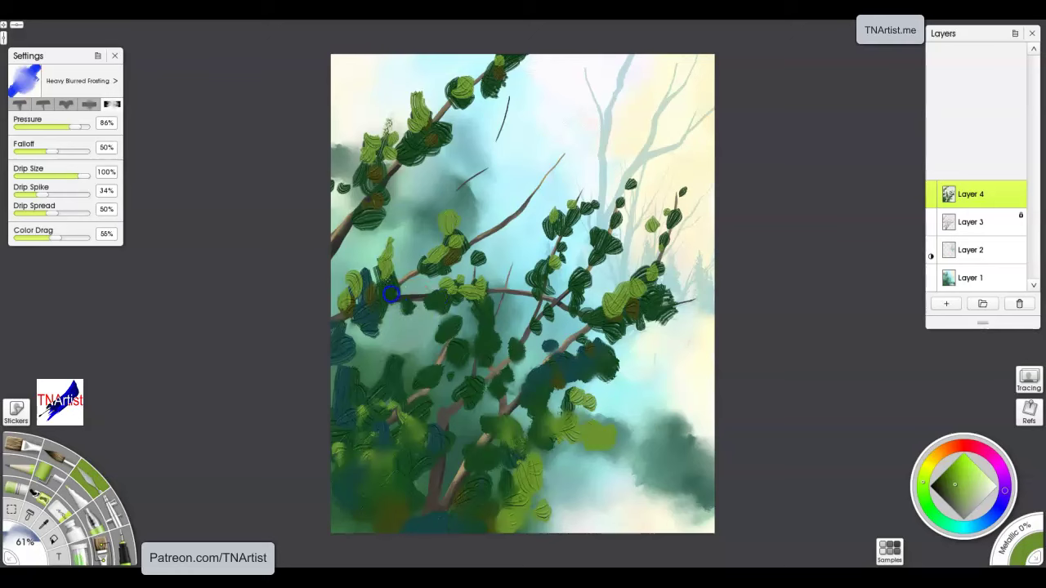
{"action": "left_click_drag", "start_coordinate": [366, 325], "coordinate": [343, 336]}
{"action": "left_click_drag", "start_coordinate": [358, 301], "coordinate": [382, 264]}
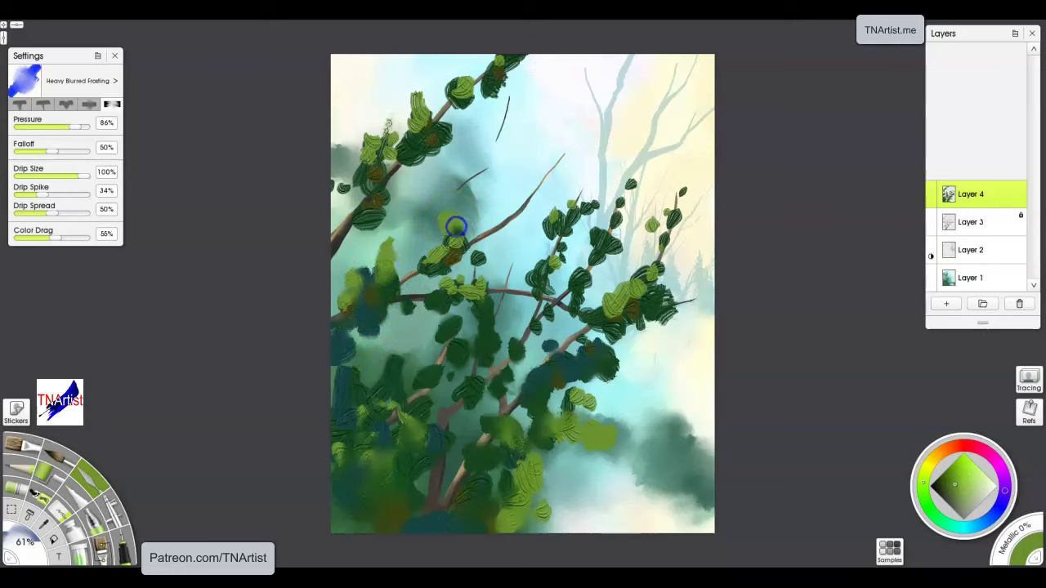
{"action": "left_click_drag", "start_coordinate": [454, 240], "coordinate": [460, 250]}
{"action": "mouse_move", "coordinate": [350, 433]}
{"action": "left_mouse_down"}
{"action": "mouse_move", "coordinate": [360, 395]}
{"action": "mouse_move", "coordinate": [342, 389]}
{"action": "left_mouse_up"}
{"action": "mouse_move", "coordinate": [382, 417]}
{"action": "left_mouse_down"}
{"action": "mouse_move", "coordinate": [375, 386]}
{"action": "mouse_move", "coordinate": [416, 409]}
{"action": "mouse_move", "coordinate": [406, 436]}
{"action": "mouse_move", "coordinate": [430, 429]}
{"action": "left_mouse_up"}
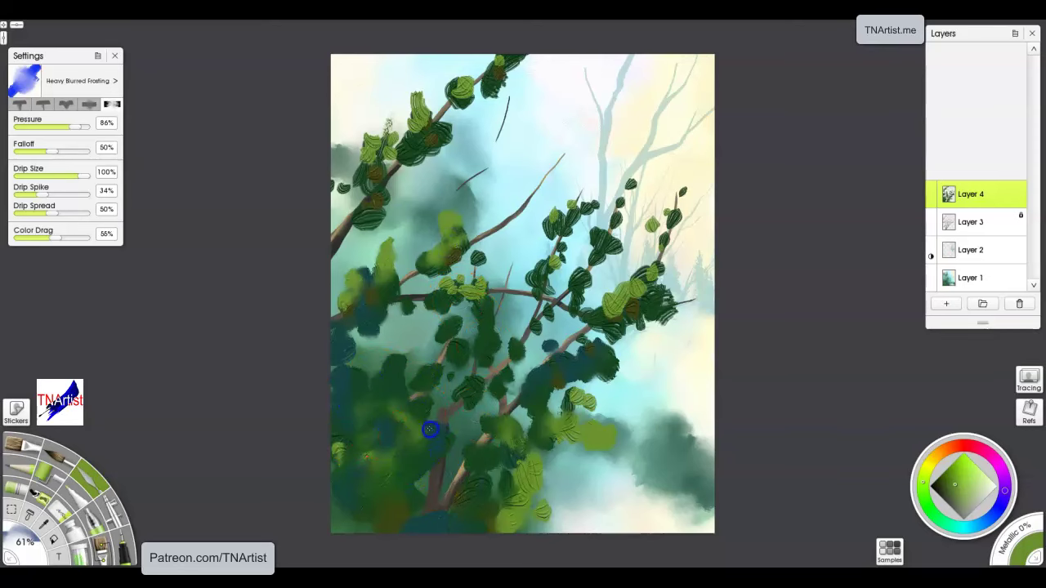
- Soften the yellow-green leaves at the lower right of the tree and the clusters on the right-hand limb and twigs
{"action": "left_click_drag", "start_coordinate": [570, 402], "coordinate": [564, 431]}
{"action": "left_click_drag", "start_coordinate": [529, 487], "coordinate": [509, 472]}
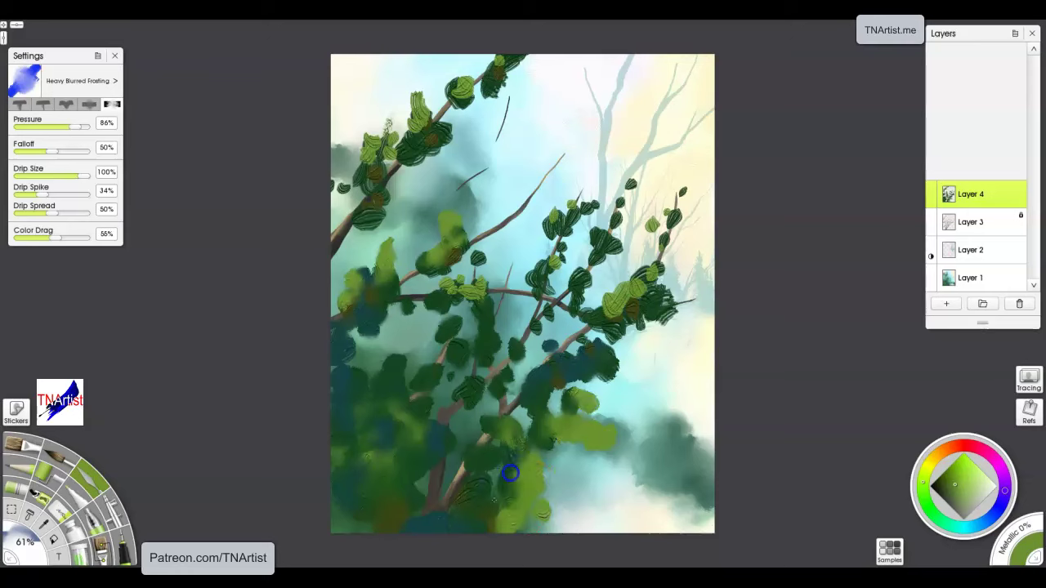
{"action": "mouse_move", "coordinate": [613, 323]}
{"action": "left_mouse_down"}
{"action": "mouse_move", "coordinate": [654, 294]}
{"action": "mouse_move", "coordinate": [643, 308]}
{"action": "left_mouse_up"}
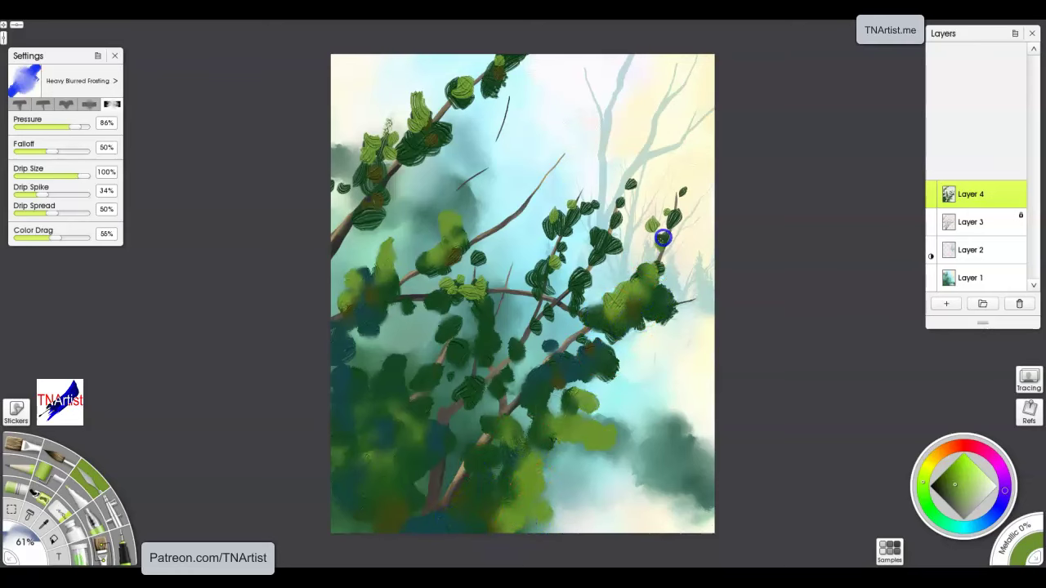
{"action": "mouse_move", "coordinate": [649, 227]}
{"action": "left_mouse_down"}
{"action": "mouse_move", "coordinate": [633, 185]}
{"action": "mouse_move", "coordinate": [576, 276]}
{"action": "mouse_move", "coordinate": [580, 302]}
{"action": "mouse_move", "coordinate": [577, 277]}
{"action": "mouse_move", "coordinate": [543, 268]}
{"action": "mouse_move", "coordinate": [553, 293]}
{"action": "mouse_move", "coordinate": [539, 280]}
{"action": "mouse_move", "coordinate": [563, 222]}
{"action": "mouse_move", "coordinate": [551, 219]}
{"action": "mouse_move", "coordinate": [598, 194]}
{"action": "left_mouse_up"}
- Blend the remaining textured leaves on the horizontal limb, right-hand twigs, trunk base and yellow-green lower cluster
{"action": "mouse_move", "coordinate": [490, 276]}
{"action": "left_mouse_down"}
{"action": "mouse_move", "coordinate": [474, 257]}
{"action": "mouse_move", "coordinate": [450, 279]}
{"action": "mouse_move", "coordinate": [469, 318]}
{"action": "left_mouse_up"}
{"action": "mouse_move", "coordinate": [679, 301]}
{"action": "left_mouse_down"}
{"action": "mouse_move", "coordinate": [657, 267]}
{"action": "mouse_move", "coordinate": [693, 189]}
{"action": "left_mouse_up"}
{"action": "mouse_move", "coordinate": [658, 284]}
{"action": "left_mouse_down"}
{"action": "mouse_move", "coordinate": [656, 260]}
{"action": "mouse_move", "coordinate": [638, 304]}
{"action": "mouse_move", "coordinate": [621, 307]}
{"action": "mouse_move", "coordinate": [642, 334]}
{"action": "mouse_move", "coordinate": [608, 328]}
{"action": "mouse_move", "coordinate": [514, 355]}
{"action": "mouse_move", "coordinate": [547, 311]}
{"action": "mouse_move", "coordinate": [584, 299]}
{"action": "mouse_move", "coordinate": [479, 392]}
{"action": "mouse_move", "coordinate": [476, 351]}
{"action": "mouse_move", "coordinate": [465, 398]}
{"action": "mouse_move", "coordinate": [380, 462]}
{"action": "mouse_move", "coordinate": [324, 535]}
{"action": "mouse_move", "coordinate": [450, 513]}
{"action": "mouse_move", "coordinate": [487, 520]}
{"action": "left_mouse_up"}
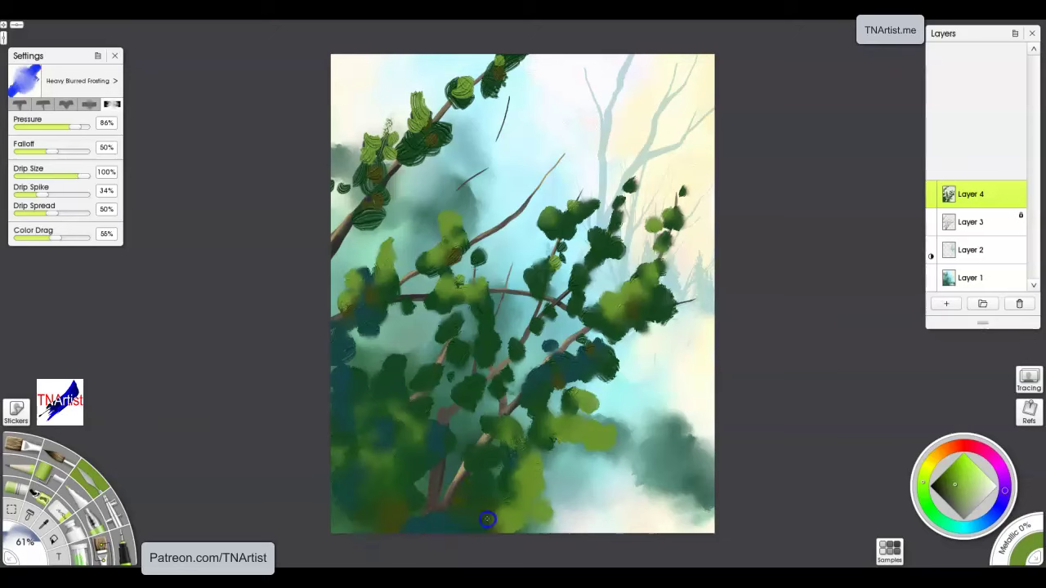
{"action": "mouse_move", "coordinate": [535, 434]}
{"action": "left_mouse_down"}
{"action": "mouse_move", "coordinate": [574, 439]}
{"action": "mouse_move", "coordinate": [583, 409]}
{"action": "left_mouse_up"}
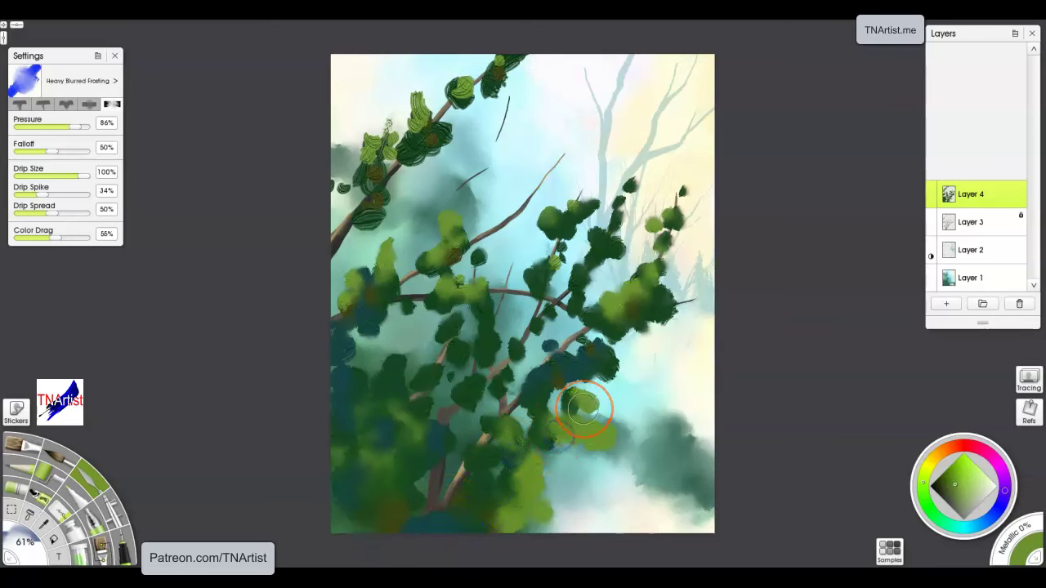
- Blend the leaf clusters along the upper-left diagonal limb with the frosting knife
{"action": "left_click_drag", "start_coordinate": [380, 204], "coordinate": [386, 159]}
{"action": "mouse_move", "coordinate": [392, 122]}
{"action": "left_mouse_down"}
{"action": "mouse_move", "coordinate": [451, 132]}
{"action": "mouse_move", "coordinate": [420, 105]}
{"action": "mouse_move", "coordinate": [433, 125]}
{"action": "mouse_move", "coordinate": [432, 88]}
{"action": "mouse_move", "coordinate": [462, 86]}
{"action": "mouse_move", "coordinate": [471, 112]}
{"action": "mouse_move", "coordinate": [506, 50]}
{"action": "mouse_move", "coordinate": [527, 66]}
{"action": "left_mouse_up"}
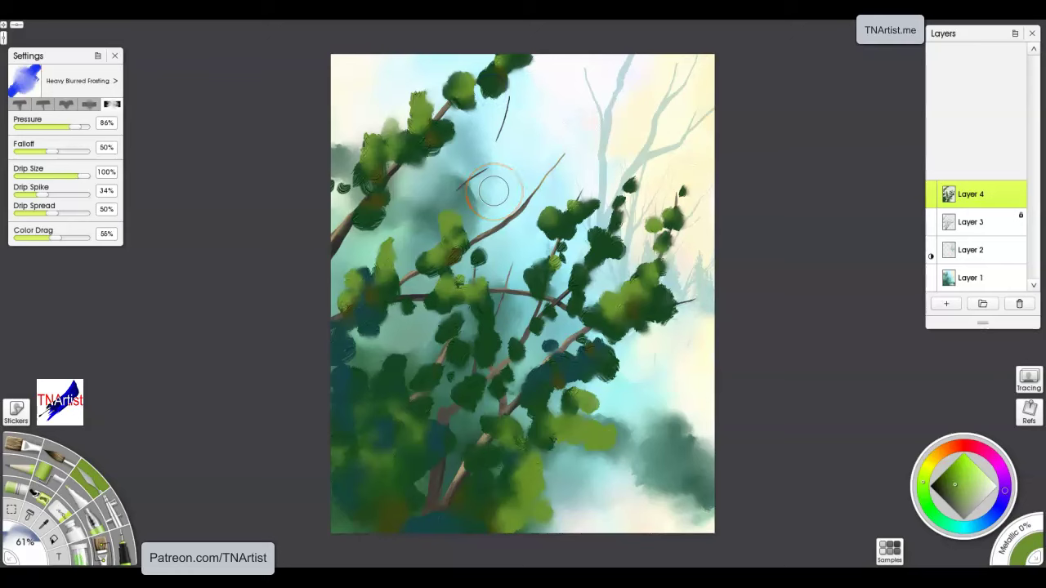
{"action": "mouse_move", "coordinate": [352, 196]}
{"action": "left_mouse_down"}
{"action": "mouse_move", "coordinate": [319, 179]}
{"action": "mouse_move", "coordinate": [368, 218]}
{"action": "left_mouse_up"}
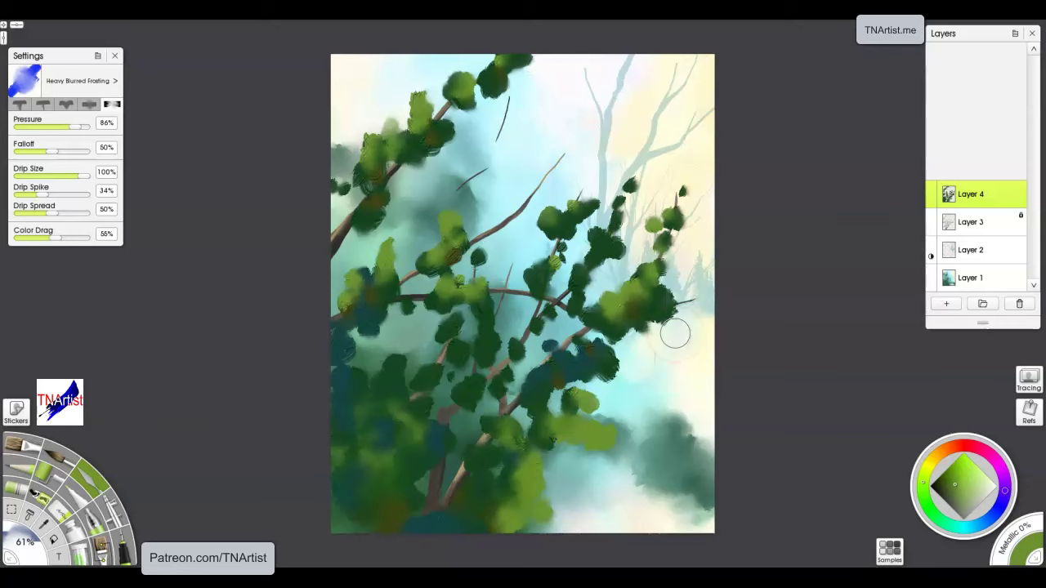
- Switch to the Dry Clumps oil brush and dab small light green leaves around the central twig's tip and upper short twigs
{"action": "key", "text": "o"}
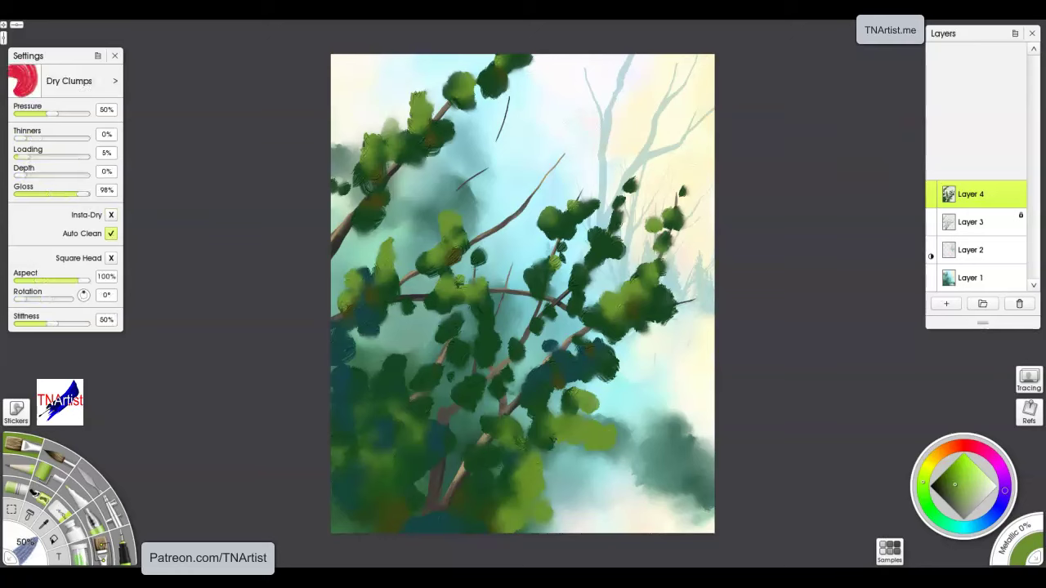
{"action": "left_click", "coordinate": [546, 198]}
{"action": "left_click", "coordinate": [562, 204]}
{"action": "left_click", "coordinate": [567, 220]}
{"action": "left_click", "coordinate": [572, 181]}
{"action": "left_click", "coordinate": [539, 221]}
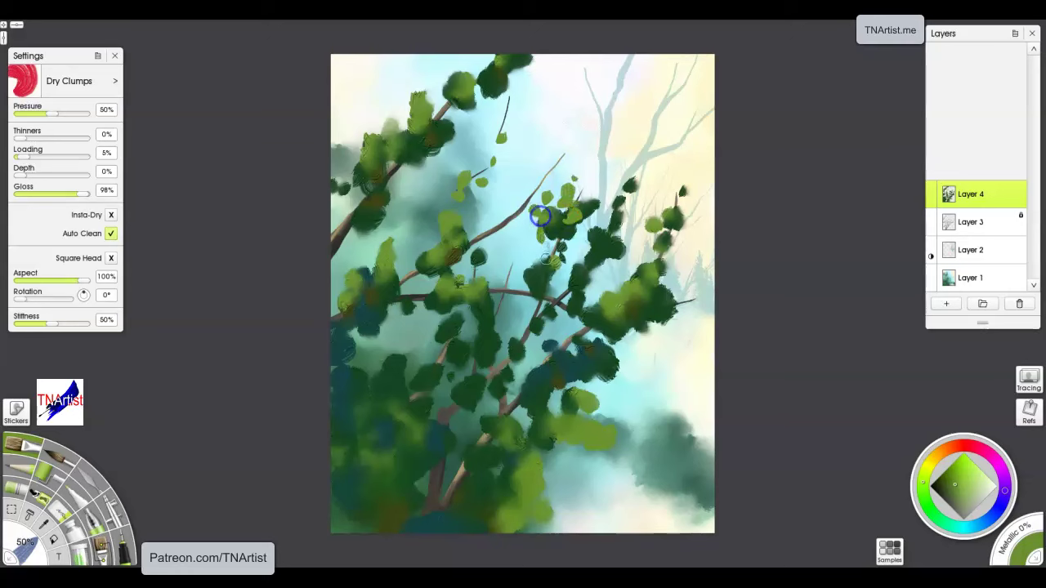
- Dab small light green leaves down the central twig and over the middle of the horizontal limb
{"action": "left_click", "coordinate": [547, 252]}
{"action": "left_click", "coordinate": [554, 249]}
{"action": "left_click", "coordinate": [544, 281]}
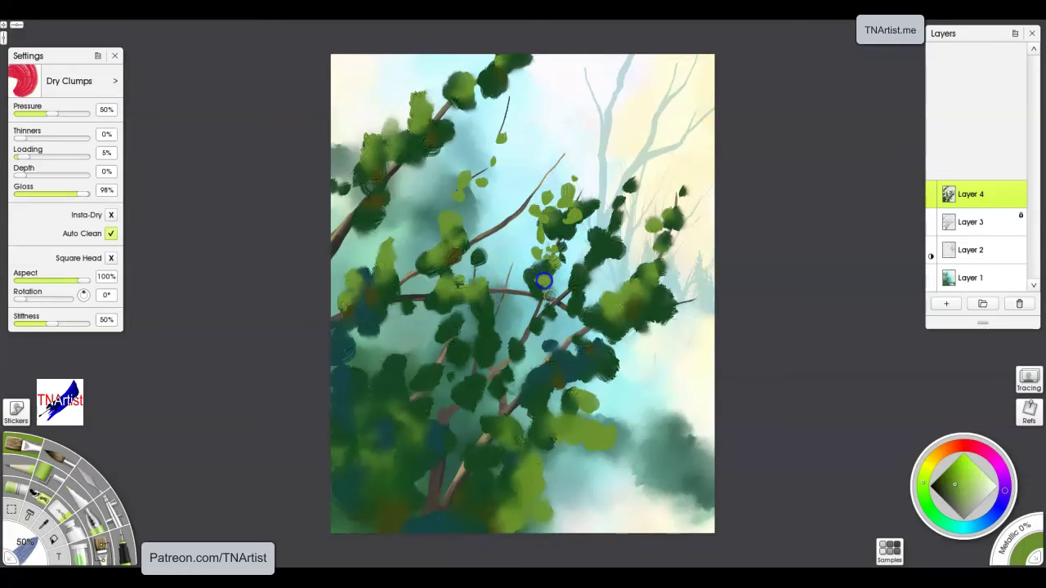
{"action": "left_click", "coordinate": [523, 273]}
{"action": "left_click", "coordinate": [494, 286]}
{"action": "left_click", "coordinate": [478, 257]}
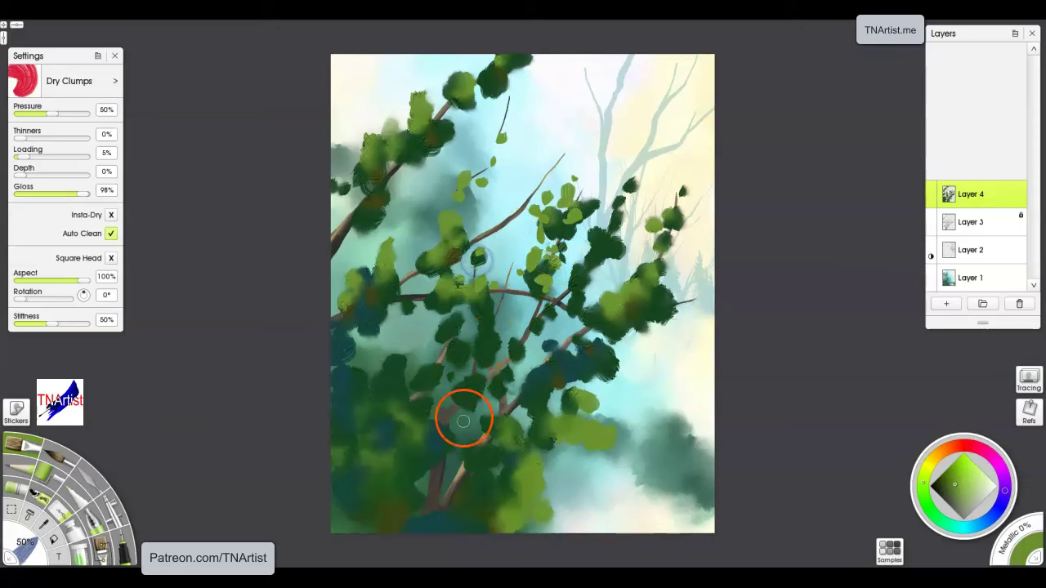
- Sample dark green and dab small leaves along the central upper twig and the short thin twig above it
{"action": "left_click", "coordinate": [468, 507], "text": "alt"}
{"action": "left_click_drag", "start_coordinate": [473, 183], "coordinate": [475, 203]}
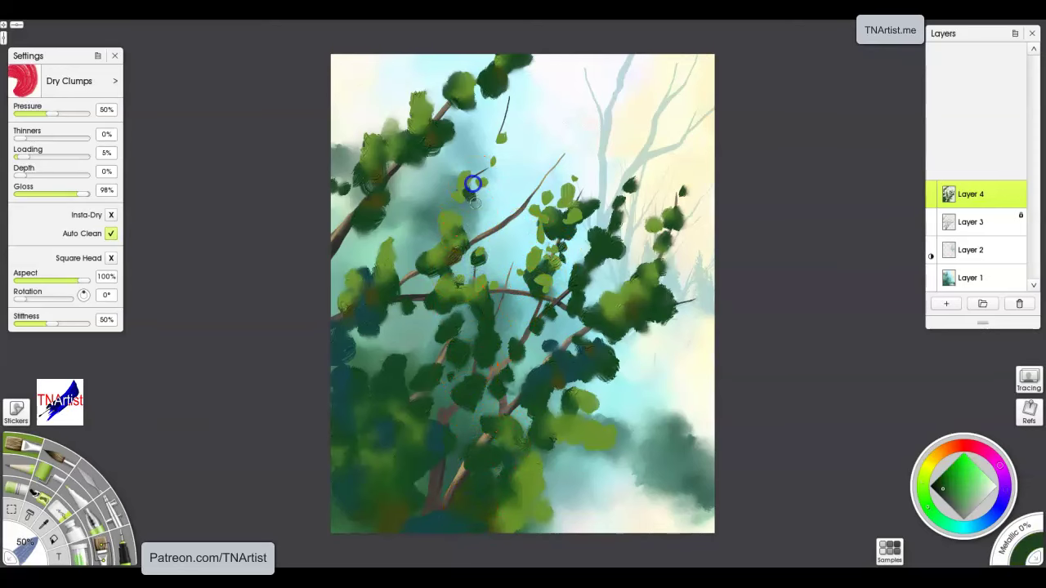
{"action": "left_click", "coordinate": [505, 121]}
- Sample a muted grey-teal and dab soft leaves beside the right-hand limb and around the central upper twigs
{"action": "left_click", "coordinate": [646, 472], "text": "alt"}
{"action": "left_click", "coordinate": [567, 328]}
{"action": "left_click", "coordinate": [574, 344]}
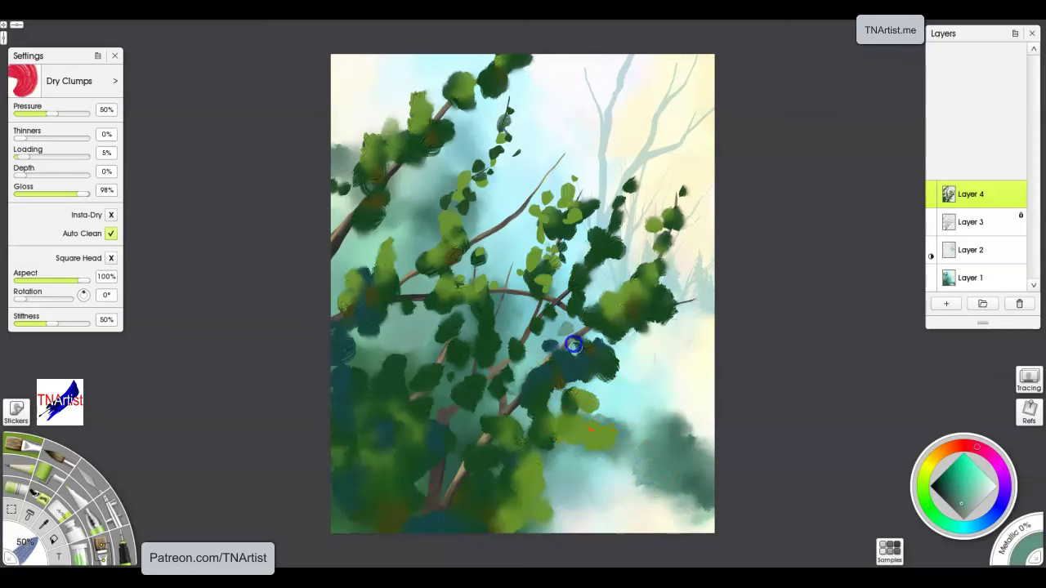
{"action": "left_click", "coordinate": [495, 172]}
{"action": "left_click", "coordinate": [487, 147]}
{"action": "left_click", "coordinate": [479, 159]}
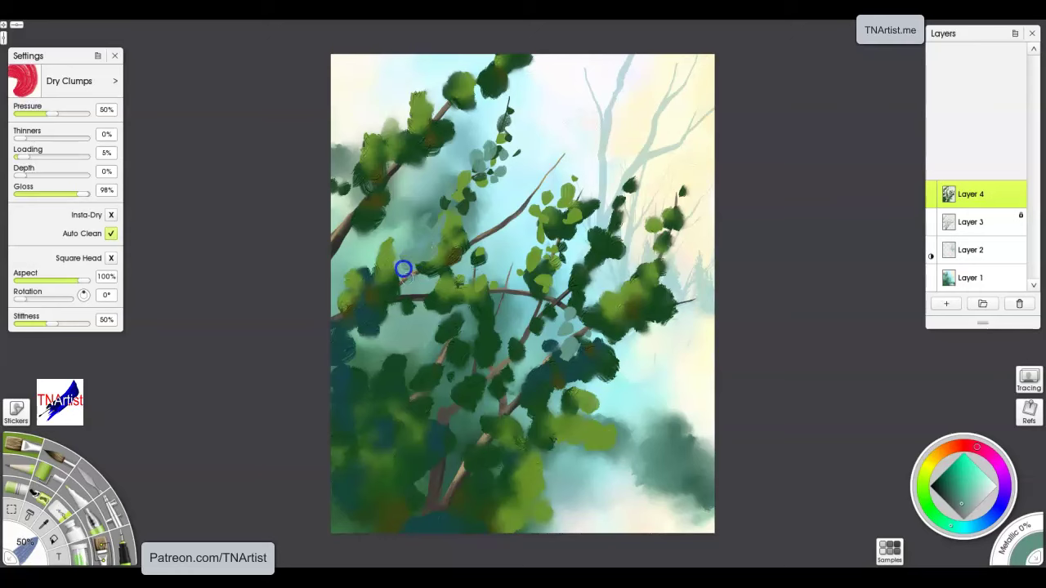
- Sample pale cream from the background and paint small white flowers across the right-hand limbs, centre, lower foliage and left edge
{"action": "left_click", "coordinate": [675, 103], "text": "alt"}
{"action": "left_click", "coordinate": [608, 236]}
{"action": "left_click", "coordinate": [616, 218]}
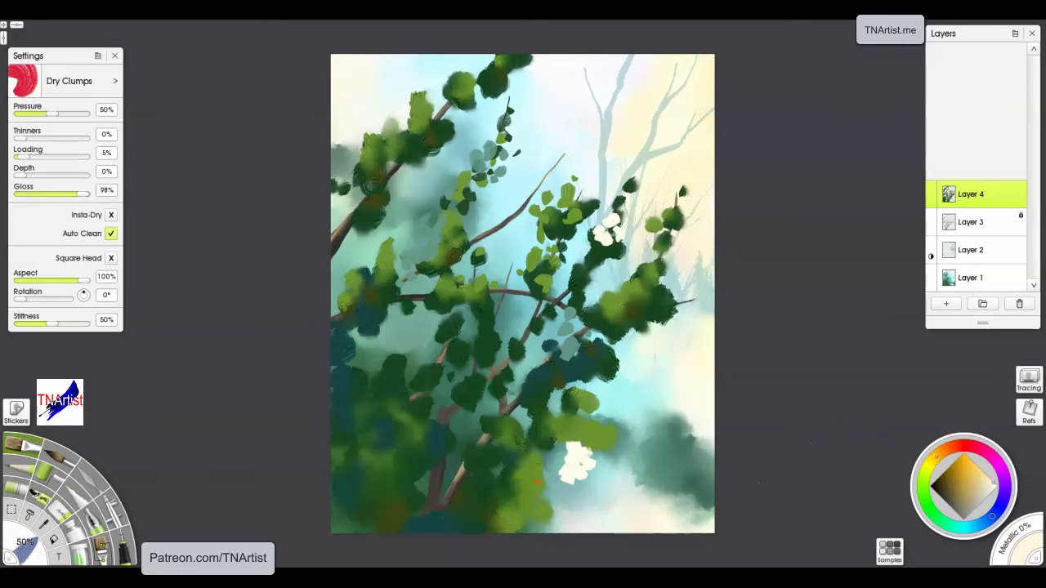
{"action": "mouse_move", "coordinate": [404, 455]}
{"action": "left_mouse_down"}
{"action": "mouse_move", "coordinate": [420, 459]}
{"action": "mouse_move", "coordinate": [407, 448]}
{"action": "left_mouse_up"}
{"action": "left_click_drag", "start_coordinate": [520, 527], "coordinate": [524, 515]}
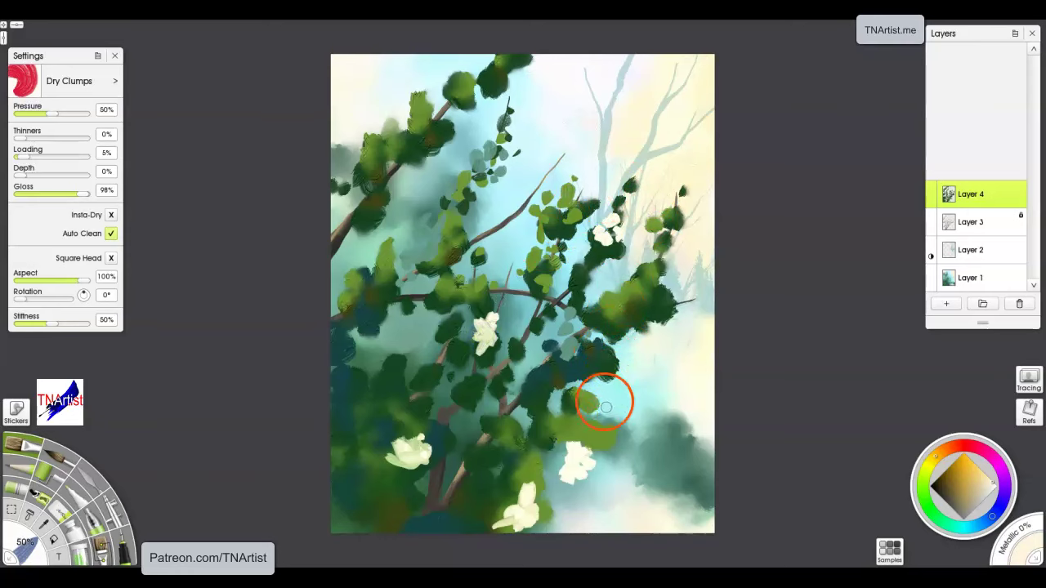
{"action": "left_click_drag", "start_coordinate": [630, 309], "coordinate": [641, 304]}
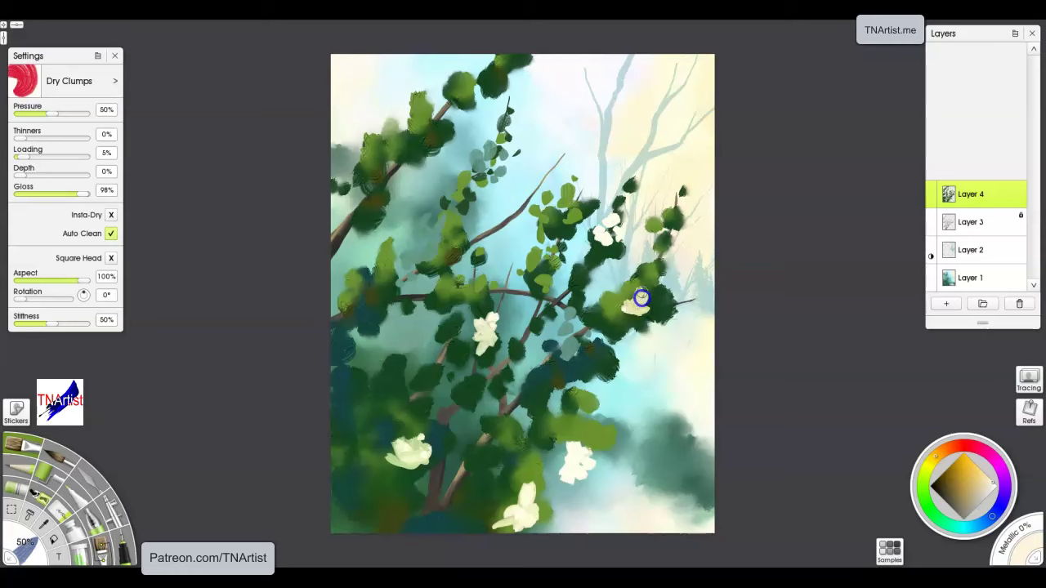
{"action": "left_click_drag", "start_coordinate": [352, 373], "coordinate": [339, 384]}
{"action": "left_click_drag", "start_coordinate": [353, 418], "coordinate": [354, 419]}
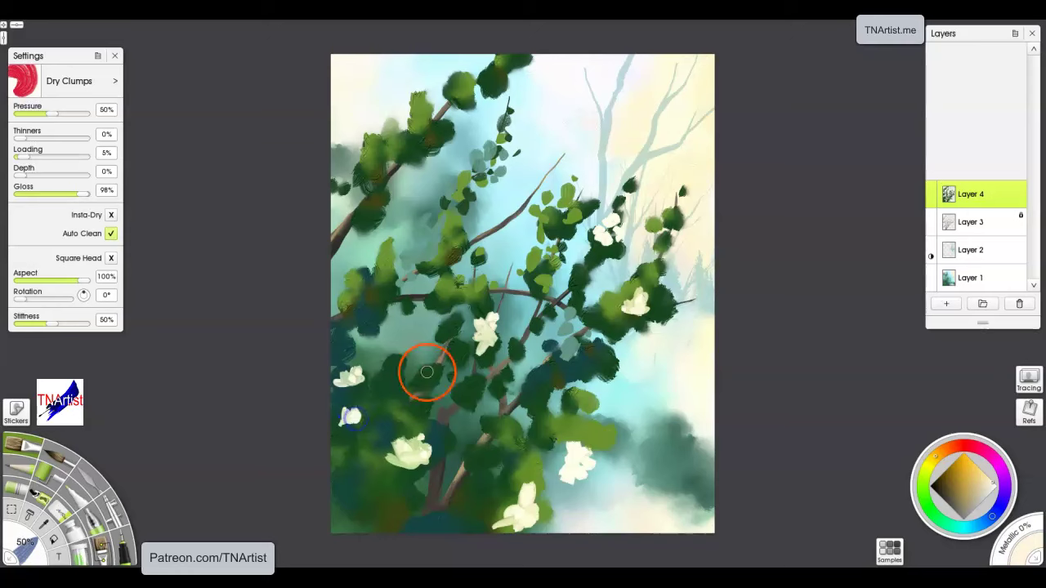
- Sample muted grey-teal and paint shadowed flowers at the left edge, lower foliage, trunk base and right-hand clusters
{"action": "key", "text": "alt"}
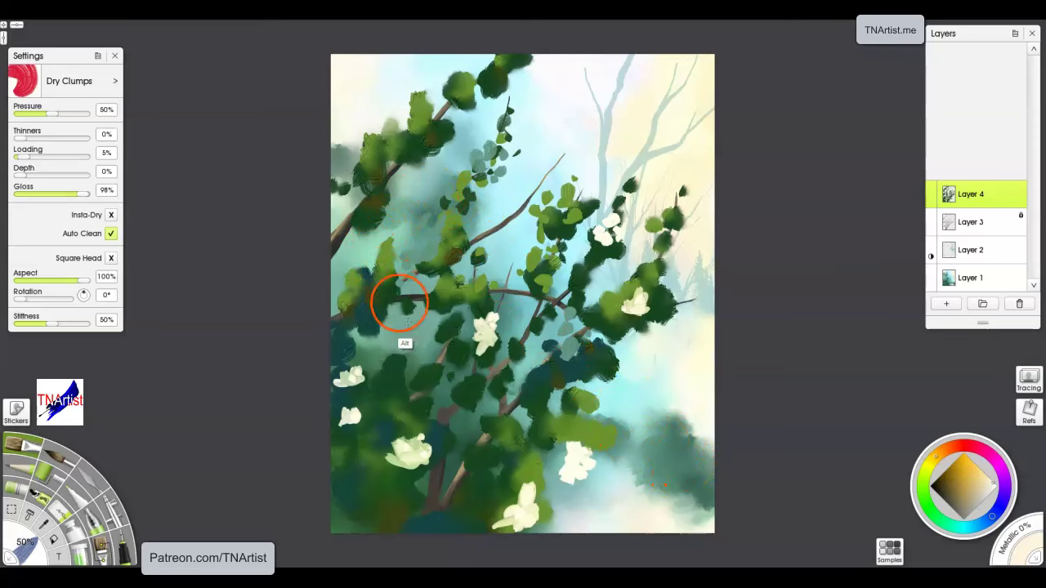
{"action": "left_click", "coordinate": [425, 339], "text": "alt"}
{"action": "left_click_drag", "start_coordinate": [345, 351], "coordinate": [337, 344]}
{"action": "left_click_drag", "start_coordinate": [372, 498], "coordinate": [379, 502]}
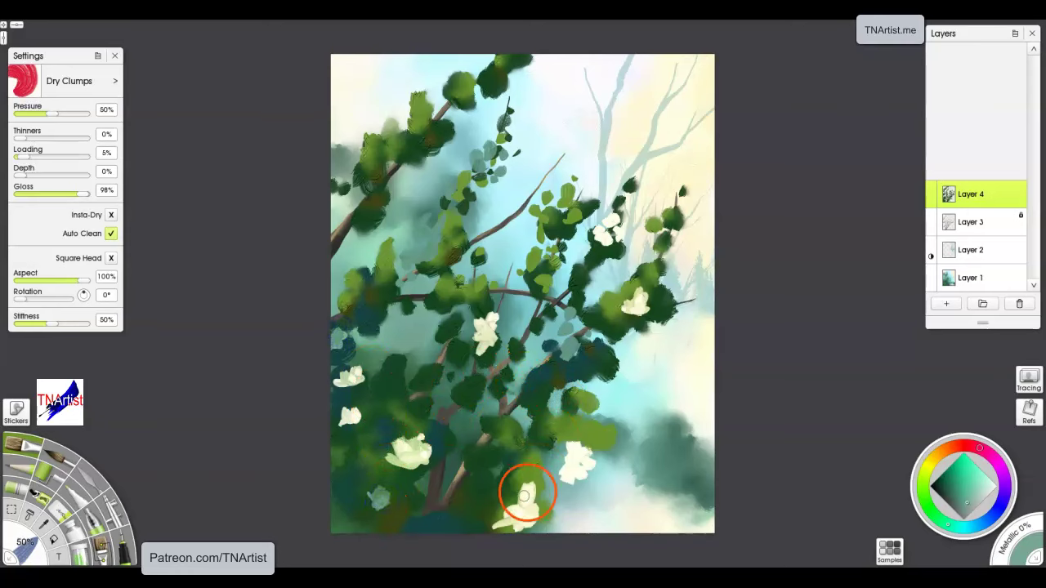
{"action": "mouse_move", "coordinate": [620, 406]}
{"action": "left_mouse_down"}
{"action": "mouse_move", "coordinate": [606, 422]}
{"action": "mouse_move", "coordinate": [628, 401]}
{"action": "mouse_move", "coordinate": [612, 425]}
{"action": "mouse_move", "coordinate": [631, 414]}
{"action": "left_mouse_up"}
{"action": "left_click_drag", "start_coordinate": [646, 324], "coordinate": [658, 332]}
{"action": "mouse_move", "coordinate": [571, 337]}
{"action": "left_mouse_down"}
{"action": "mouse_move", "coordinate": [556, 346]}
{"action": "mouse_move", "coordinate": [574, 325]}
{"action": "left_mouse_up"}
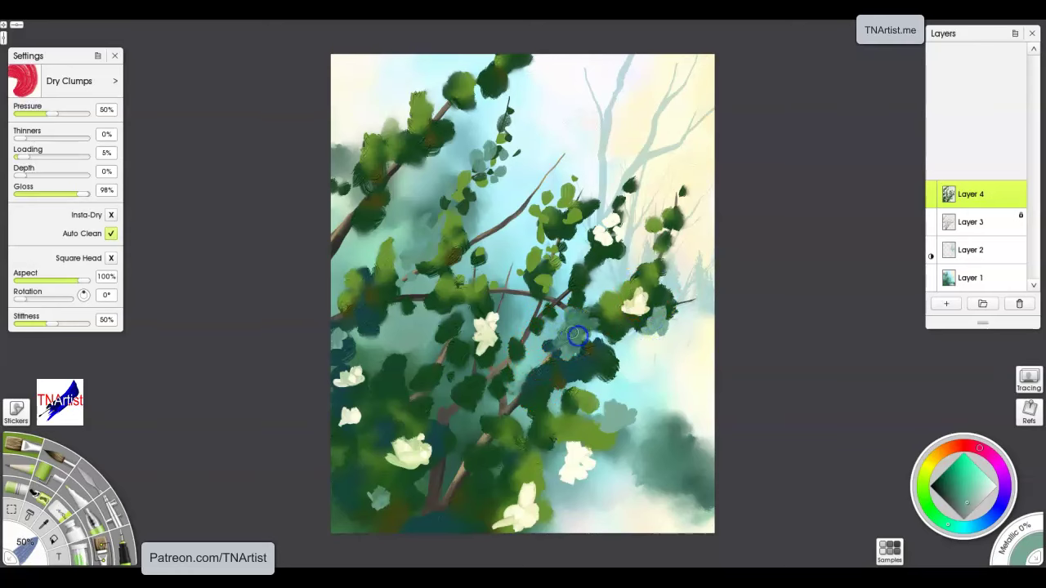
{"action": "mouse_move", "coordinate": [449, 493]}
{"action": "left_mouse_down"}
{"action": "mouse_move", "coordinate": [444, 514]}
{"action": "mouse_move", "coordinate": [455, 500]}
{"action": "left_mouse_up"}
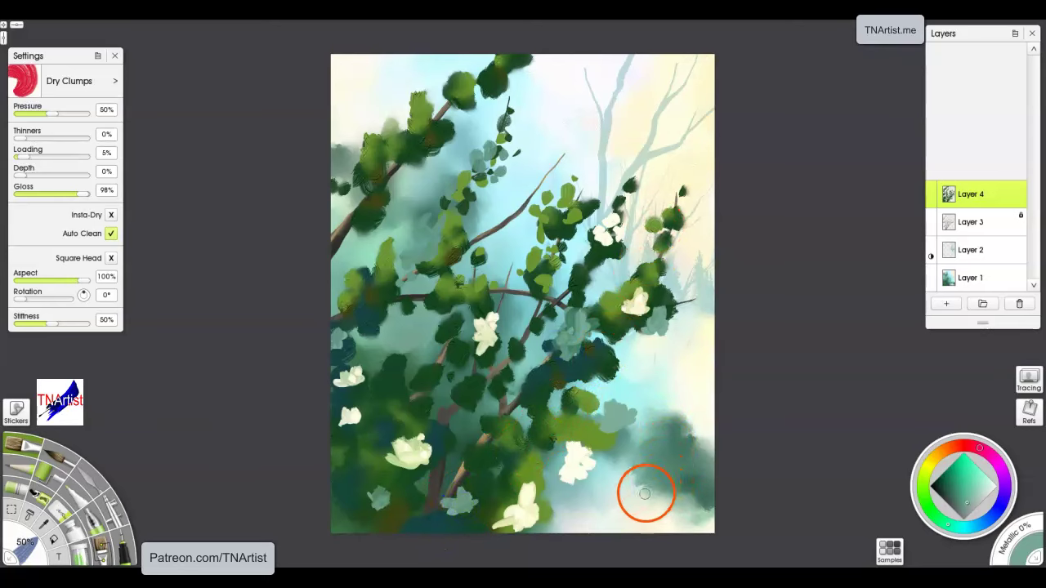
- Choose an olive yellow and dab centres into the white flowers in the middle and lower right of the foliage
{"action": "left_click", "coordinate": [930, 465]}
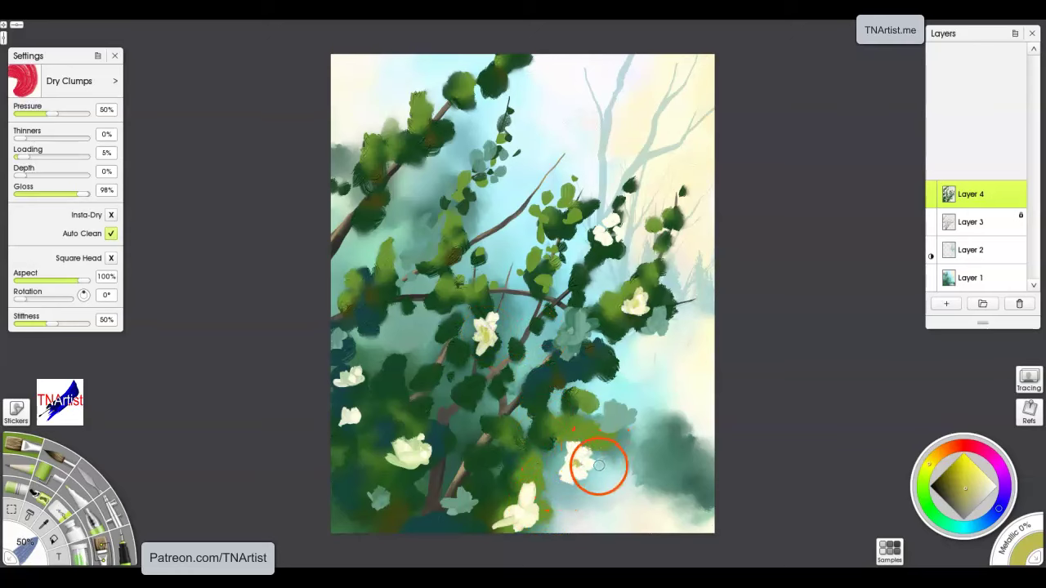
{"action": "left_click_drag", "start_coordinate": [577, 472], "coordinate": [602, 450]}
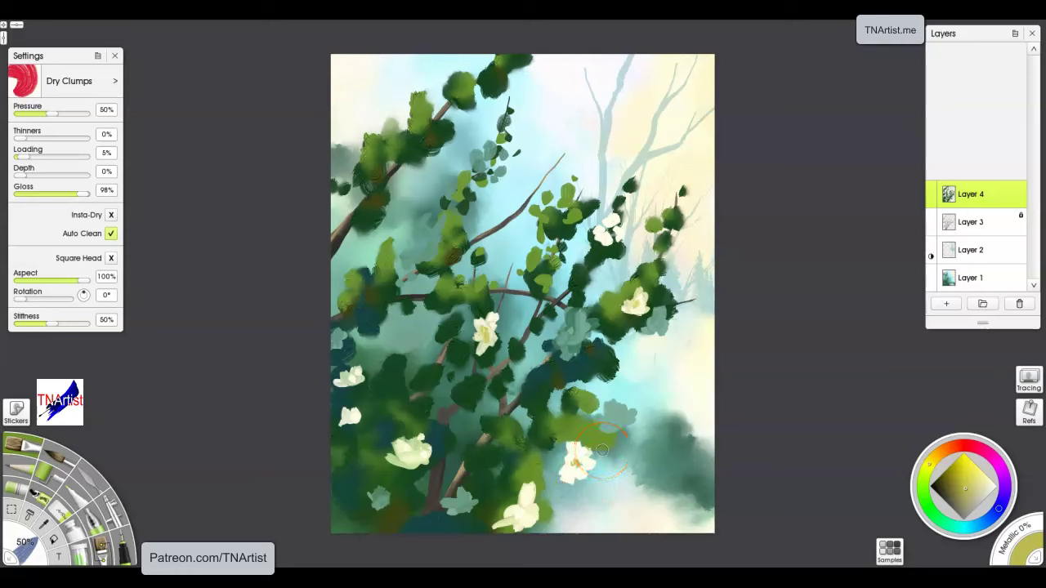
- Choose a bright yellow-green and paint pointed leaves around the trunk base, lower flowers and lower right-hand limb
{"action": "left_click", "coordinate": [922, 483]}
{"action": "left_click", "coordinate": [970, 490]}
{"action": "left_click", "coordinate": [925, 473]}
{"action": "left_click", "coordinate": [966, 482]}
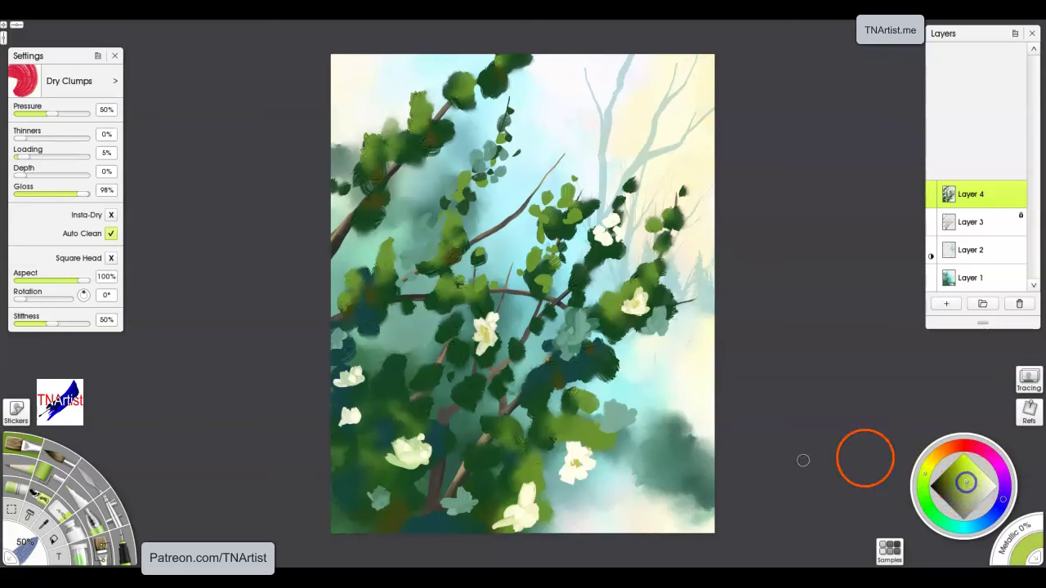
{"action": "left_click_drag", "start_coordinate": [505, 483], "coordinate": [510, 474]}
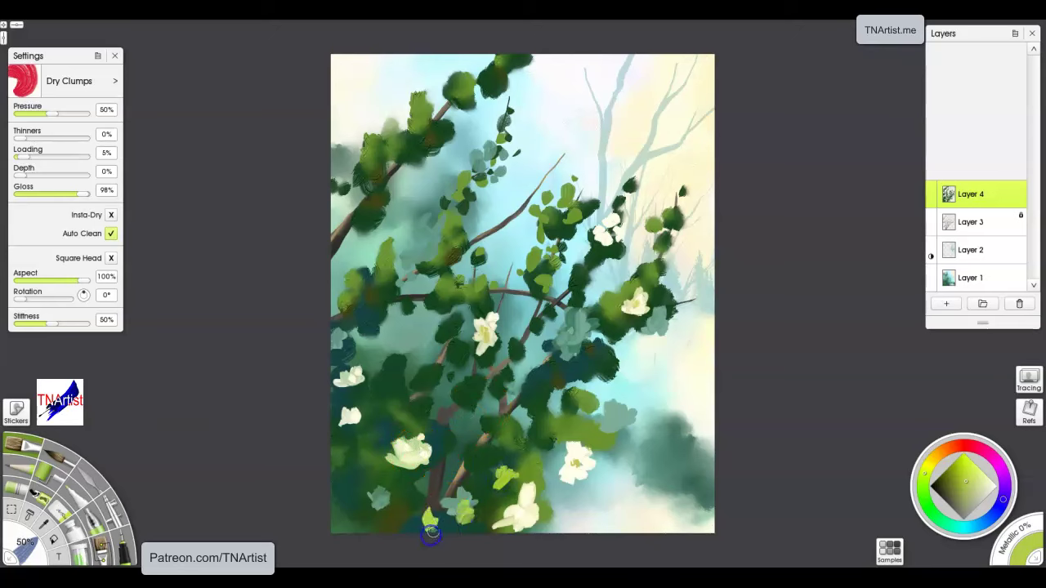
{"action": "left_click_drag", "start_coordinate": [532, 445], "coordinate": [540, 440]}
{"action": "mouse_move", "coordinate": [559, 385]}
{"action": "left_mouse_down"}
{"action": "mouse_move", "coordinate": [588, 365]}
{"action": "mouse_move", "coordinate": [602, 329]}
{"action": "mouse_move", "coordinate": [606, 354]}
{"action": "left_mouse_up"}
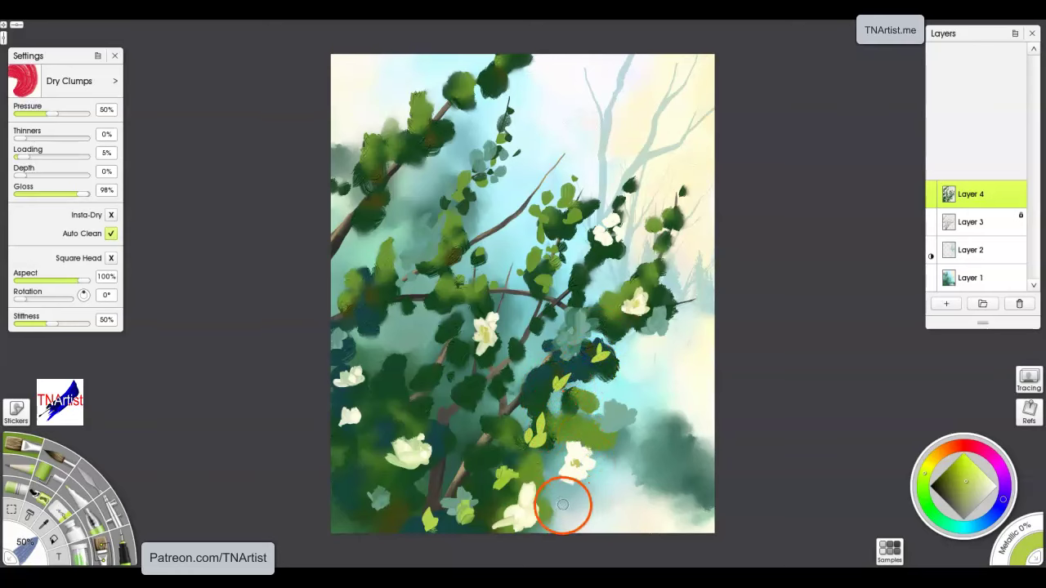
{"action": "left_click_drag", "start_coordinate": [580, 494], "coordinate": [542, 529]}
- Paint bright yellow-green leaves above the left part of the horizontal limb and down the painting's lower-left foliage
{"action": "mouse_move", "coordinate": [428, 243]}
{"action": "left_mouse_down"}
{"action": "mouse_move", "coordinate": [425, 256]}
{"action": "mouse_move", "coordinate": [438, 255]}
{"action": "mouse_move", "coordinate": [420, 236]}
{"action": "mouse_move", "coordinate": [381, 247]}
{"action": "left_mouse_up"}
{"action": "mouse_move", "coordinate": [387, 221]}
{"action": "left_mouse_down"}
{"action": "mouse_move", "coordinate": [385, 247]}
{"action": "mouse_move", "coordinate": [399, 244]}
{"action": "left_mouse_up"}
{"action": "left_click_drag", "start_coordinate": [352, 276], "coordinate": [350, 257]}
{"action": "left_click_drag", "start_coordinate": [343, 282], "coordinate": [332, 274]}
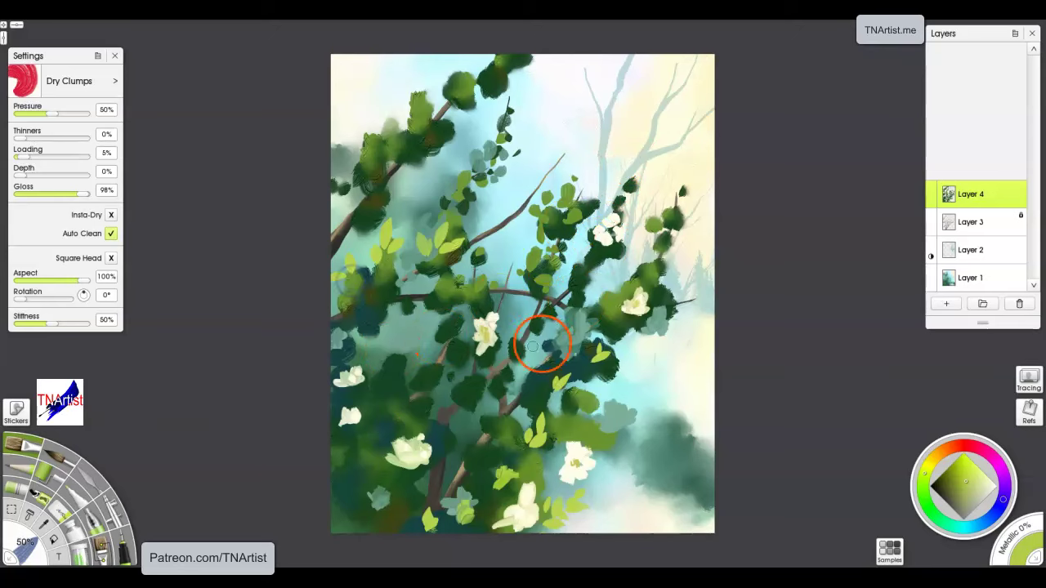
{"action": "mouse_move", "coordinate": [340, 476]}
{"action": "left_mouse_down"}
{"action": "mouse_move", "coordinate": [359, 460]}
{"action": "mouse_move", "coordinate": [343, 461]}
{"action": "left_mouse_up"}
{"action": "mouse_move", "coordinate": [350, 501]}
{"action": "left_mouse_down"}
{"action": "mouse_move", "coordinate": [332, 516]}
{"action": "mouse_move", "coordinate": [337, 524]}
{"action": "left_mouse_up"}
{"action": "left_click_drag", "start_coordinate": [361, 466], "coordinate": [347, 496]}
- Paint bright yellow-green pointed leaves along the painting's bottom edge, from the lowest white flower to the right corner
{"action": "left_click", "coordinate": [635, 414]}
{"action": "left_click", "coordinate": [645, 229]}
{"action": "left_click", "coordinate": [606, 519]}
{"action": "left_click", "coordinate": [638, 539]}
{"action": "left_click_drag", "start_coordinate": [638, 500], "coordinate": [634, 529]}
{"action": "left_click_drag", "start_coordinate": [672, 525], "coordinate": [662, 531]}
{"action": "mouse_move", "coordinate": [672, 482]}
{"action": "left_mouse_down"}
{"action": "mouse_move", "coordinate": [701, 528]}
{"action": "mouse_move", "coordinate": [686, 492]}
{"action": "mouse_move", "coordinate": [675, 521]}
{"action": "left_mouse_up"}
{"action": "left_click", "coordinate": [666, 494]}
{"action": "left_click", "coordinate": [577, 515]}
- Dab bright yellow-green highlight leaves on the clusters along the upper-left diagonal limb
{"action": "left_click", "coordinate": [373, 147]}
{"action": "left_click", "coordinate": [381, 131]}
{"action": "left_click", "coordinate": [419, 108]}
{"action": "left_click", "coordinate": [484, 82]}
{"action": "left_click", "coordinate": [497, 61]}
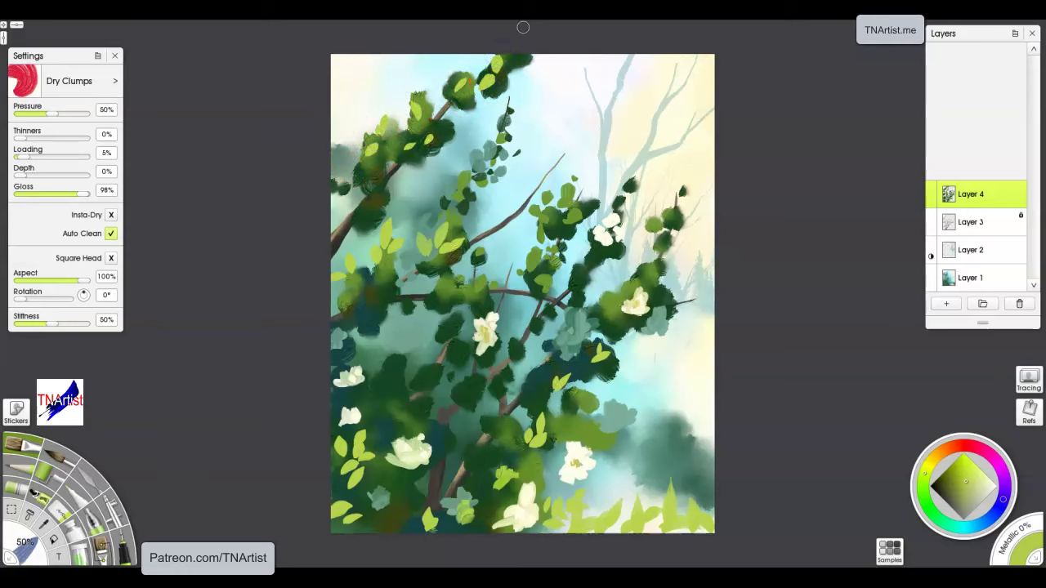
- Soften the bright leaves in the lower foliage, left side and upper-left limb with the Heavy Blurred Frosting knife
{"action": "key", "text": "k"}
{"action": "mouse_move", "coordinate": [539, 474]}
{"action": "left_mouse_down"}
{"action": "mouse_move", "coordinate": [521, 461]}
{"action": "mouse_move", "coordinate": [533, 461]}
{"action": "mouse_move", "coordinate": [527, 442]}
{"action": "mouse_move", "coordinate": [524, 456]}
{"action": "left_mouse_up"}
{"action": "key", "text": "["}
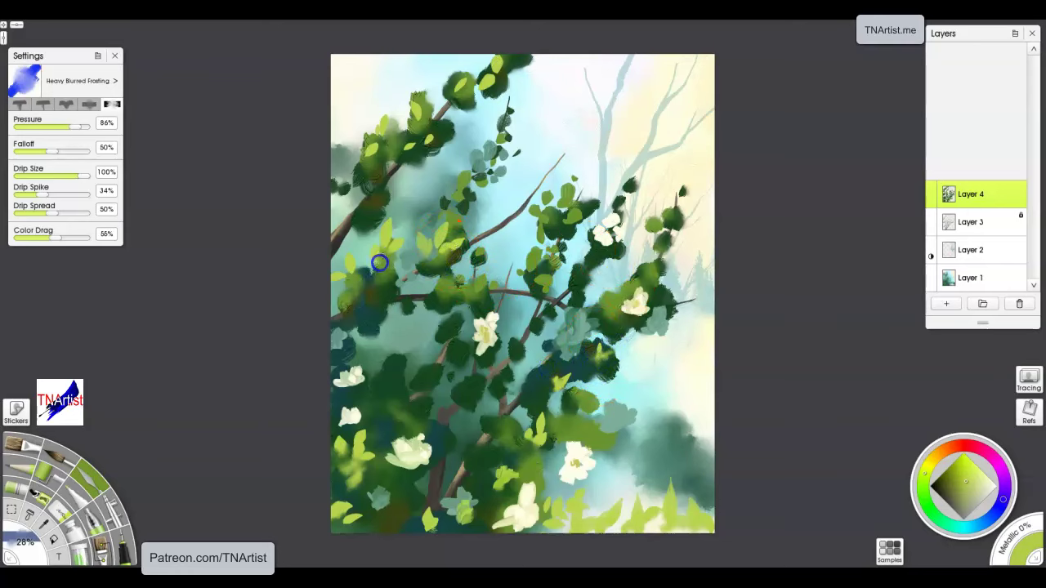
{"action": "left_click_drag", "start_coordinate": [367, 206], "coordinate": [387, 210]}
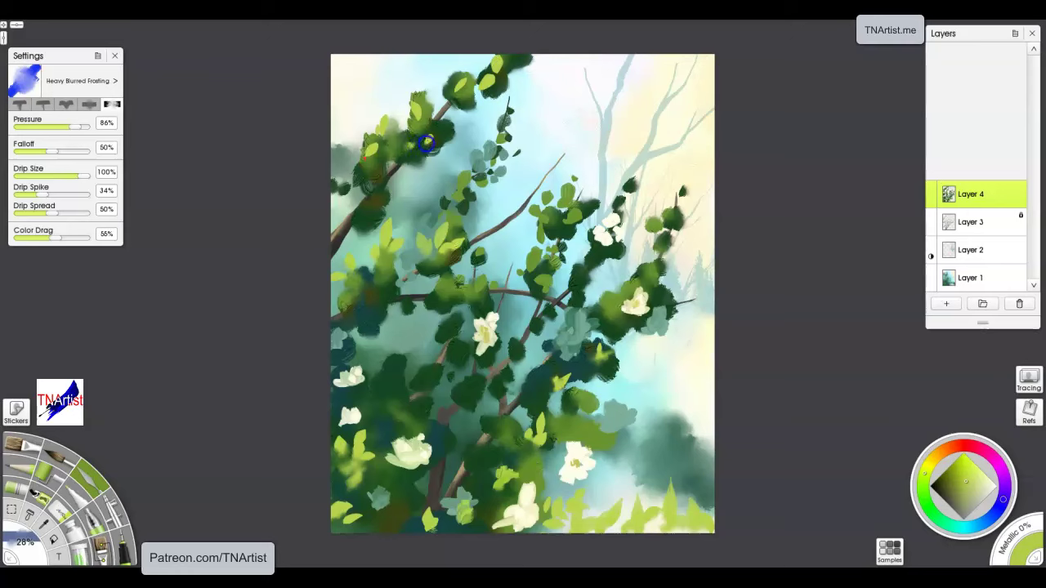
{"action": "mouse_move", "coordinate": [382, 151]}
{"action": "left_mouse_down"}
{"action": "mouse_move", "coordinate": [457, 125]}
{"action": "mouse_move", "coordinate": [456, 96]}
{"action": "left_mouse_up"}
{"action": "left_click_drag", "start_coordinate": [497, 61], "coordinate": [491, 95]}
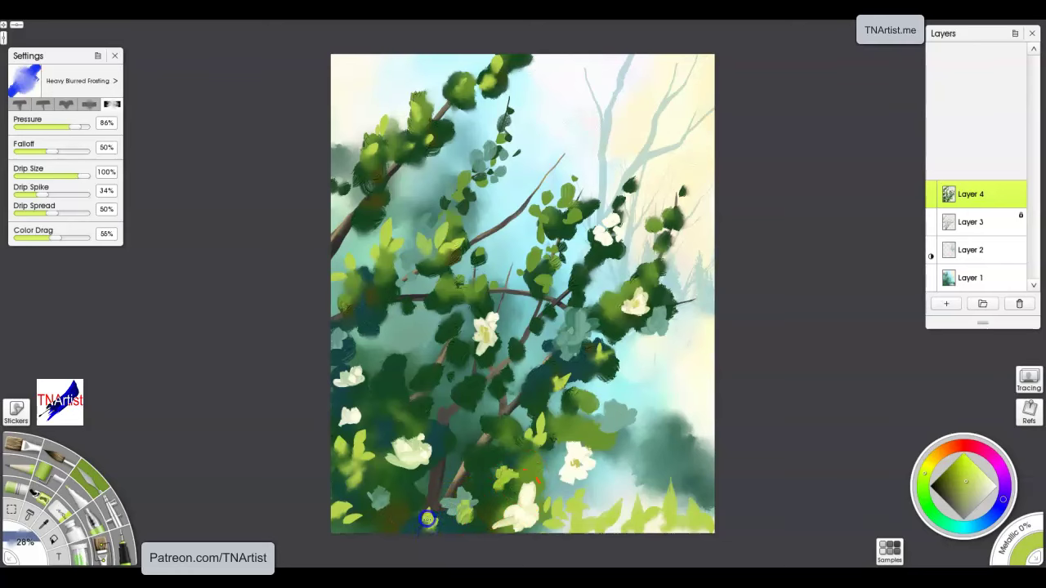
{"action": "left_click_drag", "start_coordinate": [421, 526], "coordinate": [423, 535]}
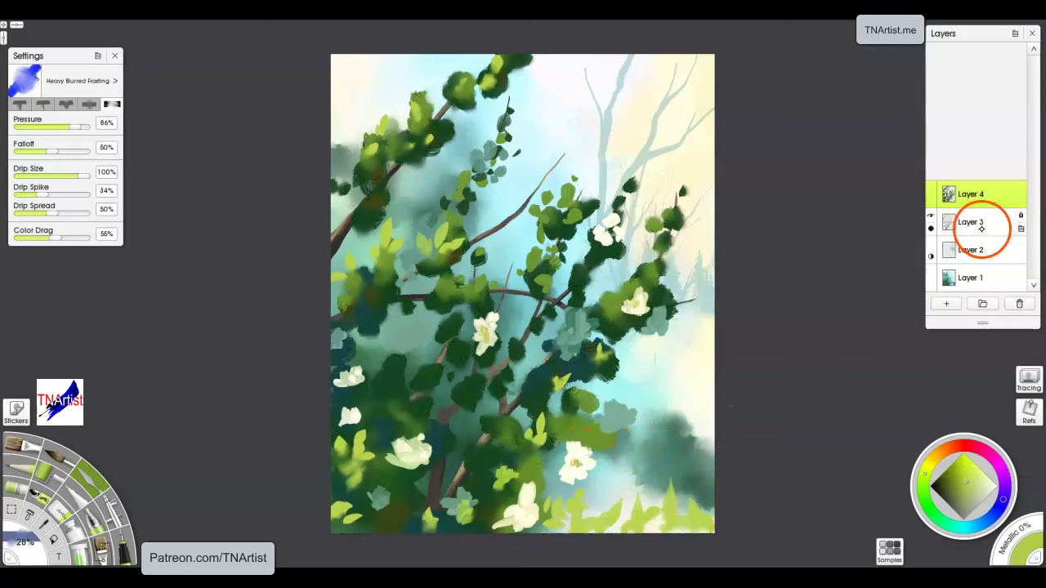
- Add a new layer and place it directly beneath Layer 4
{"action": "left_click", "coordinate": [948, 303]}
{"action": "left_click_drag", "start_coordinate": [971, 166], "coordinate": [979, 208]}
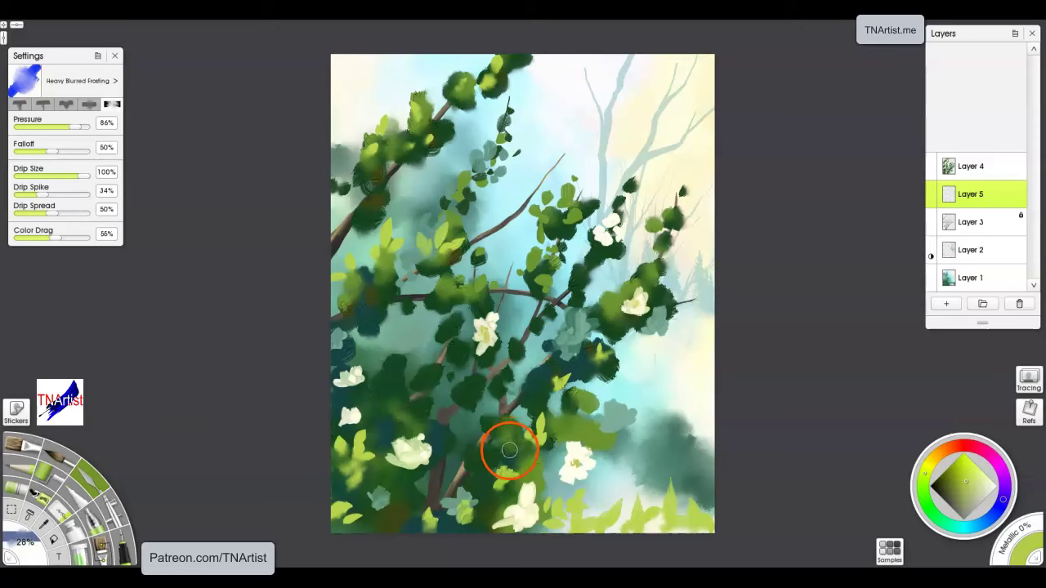
- Sample dark green with the Dry Clumps brush and paint pointed leaves behind the bottom foliage and the central lower branches
{"action": "key", "text": "b"}
{"action": "left_click", "coordinate": [479, 503], "text": "alt"}
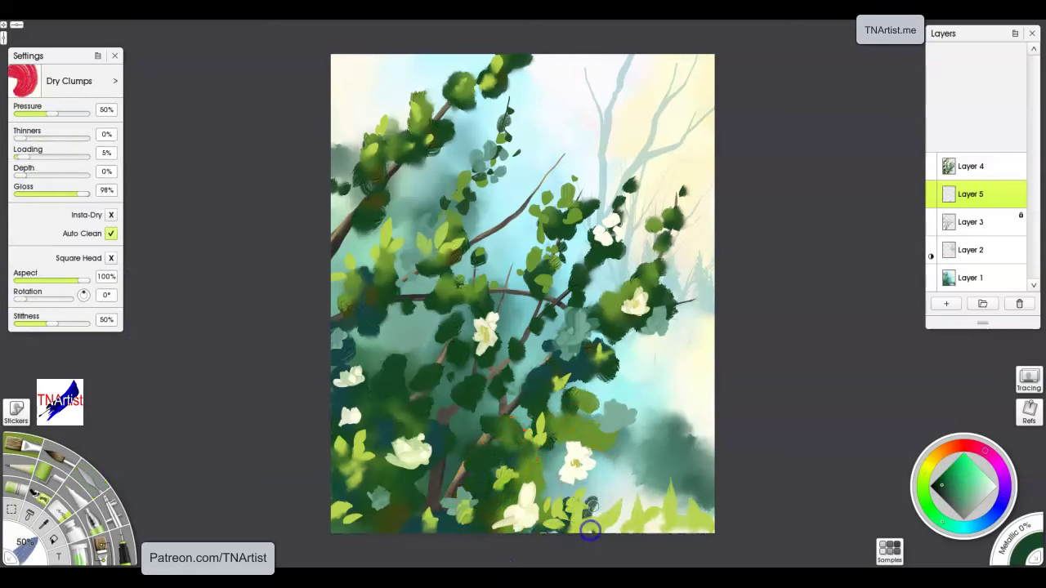
{"action": "mouse_move", "coordinate": [628, 526]}
{"action": "left_mouse_down"}
{"action": "mouse_move", "coordinate": [603, 524]}
{"action": "mouse_move", "coordinate": [614, 543]}
{"action": "mouse_move", "coordinate": [659, 534]}
{"action": "mouse_move", "coordinate": [649, 536]}
{"action": "mouse_move", "coordinate": [653, 520]}
{"action": "mouse_move", "coordinate": [670, 537]}
{"action": "mouse_move", "coordinate": [661, 528]}
{"action": "mouse_move", "coordinate": [613, 538]}
{"action": "mouse_move", "coordinate": [546, 474]}
{"action": "left_mouse_up"}
{"action": "left_click_drag", "start_coordinate": [484, 455], "coordinate": [460, 461]}
{"action": "mouse_move", "coordinate": [472, 414]}
{"action": "left_mouse_down"}
{"action": "mouse_move", "coordinate": [535, 373]}
{"action": "mouse_move", "coordinate": [518, 395]}
{"action": "mouse_move", "coordinate": [421, 382]}
{"action": "mouse_move", "coordinate": [439, 360]}
{"action": "mouse_move", "coordinate": [415, 322]}
{"action": "mouse_move", "coordinate": [414, 337]}
{"action": "mouse_move", "coordinate": [432, 350]}
{"action": "mouse_move", "coordinate": [349, 344]}
{"action": "mouse_move", "coordinate": [382, 371]}
{"action": "mouse_move", "coordinate": [404, 337]}
{"action": "mouse_move", "coordinate": [435, 402]}
{"action": "mouse_move", "coordinate": [374, 349]}
{"action": "mouse_move", "coordinate": [344, 360]}
{"action": "mouse_move", "coordinate": [479, 388]}
{"action": "mouse_move", "coordinate": [496, 365]}
{"action": "mouse_move", "coordinate": [496, 325]}
{"action": "mouse_move", "coordinate": [529, 297]}
{"action": "mouse_move", "coordinate": [468, 302]}
{"action": "mouse_move", "coordinate": [498, 286]}
{"action": "left_mouse_up"}
- Paint dark pointed leaves behind the central twigs, upper-left diagonal limb, right-hand limbs and horizontal limb
{"action": "mouse_move", "coordinate": [464, 255]}
{"action": "left_mouse_down"}
{"action": "mouse_move", "coordinate": [464, 278]}
{"action": "mouse_move", "coordinate": [476, 281]}
{"action": "left_mouse_up"}
{"action": "left_click_drag", "start_coordinate": [502, 226], "coordinate": [506, 220]}
{"action": "mouse_move", "coordinate": [539, 182]}
{"action": "left_mouse_down"}
{"action": "mouse_move", "coordinate": [553, 134]}
{"action": "mouse_move", "coordinate": [562, 151]}
{"action": "mouse_move", "coordinate": [566, 119]}
{"action": "mouse_move", "coordinate": [556, 139]}
{"action": "left_mouse_up"}
{"action": "mouse_move", "coordinate": [359, 269]}
{"action": "left_mouse_down"}
{"action": "mouse_move", "coordinate": [393, 196]}
{"action": "mouse_move", "coordinate": [366, 140]}
{"action": "mouse_move", "coordinate": [390, 141]}
{"action": "mouse_move", "coordinate": [342, 103]}
{"action": "mouse_move", "coordinate": [456, 116]}
{"action": "mouse_move", "coordinate": [478, 87]}
{"action": "mouse_move", "coordinate": [526, 70]}
{"action": "left_mouse_up"}
{"action": "mouse_move", "coordinate": [660, 297]}
{"action": "left_mouse_down"}
{"action": "mouse_move", "coordinate": [668, 246]}
{"action": "mouse_move", "coordinate": [638, 256]}
{"action": "mouse_move", "coordinate": [660, 247]}
{"action": "mouse_move", "coordinate": [675, 212]}
{"action": "mouse_move", "coordinate": [570, 286]}
{"action": "mouse_move", "coordinate": [543, 267]}
{"action": "mouse_move", "coordinate": [533, 237]}
{"action": "mouse_move", "coordinate": [517, 239]}
{"action": "mouse_move", "coordinate": [515, 297]}
{"action": "mouse_move", "coordinate": [535, 306]}
{"action": "mouse_move", "coordinate": [477, 280]}
{"action": "left_mouse_up"}
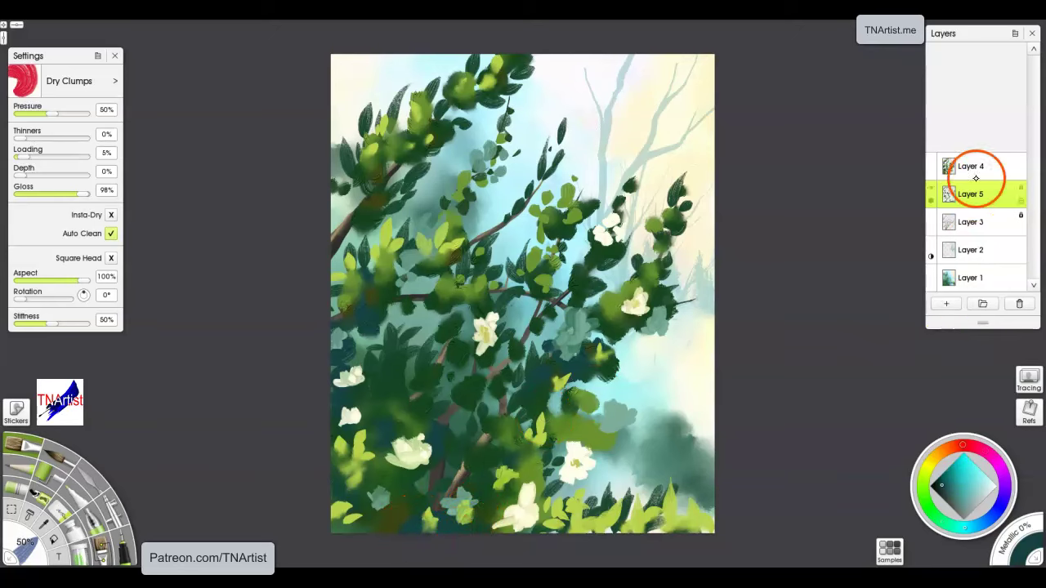
- Add a new layer directly above Layer 4
{"action": "left_click", "coordinate": [975, 173]}
{"action": "left_click", "coordinate": [946, 303]}
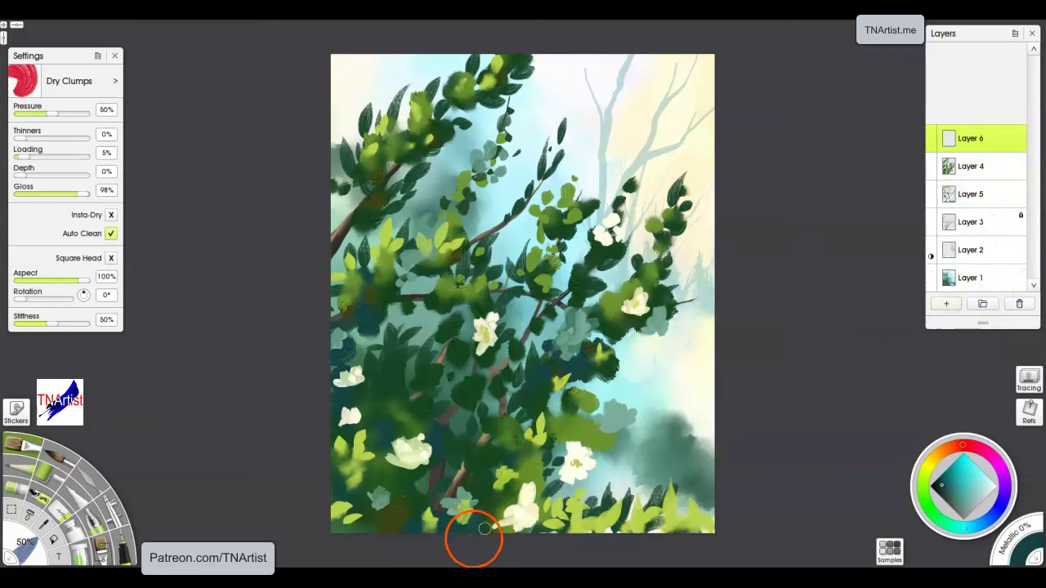
- Paint dark teal leaves and grass blades with the Dry Clumps brush along the lower edge of the foliage
{"action": "mouse_move", "coordinate": [565, 535]}
{"action": "left_mouse_down"}
{"action": "mouse_move", "coordinate": [582, 479]}
{"action": "mouse_move", "coordinate": [600, 467]}
{"action": "left_mouse_up"}
{"action": "mouse_move", "coordinate": [462, 531]}
{"action": "left_mouse_down"}
{"action": "mouse_move", "coordinate": [439, 504]}
{"action": "mouse_move", "coordinate": [363, 540]}
{"action": "mouse_move", "coordinate": [351, 492]}
{"action": "mouse_move", "coordinate": [383, 460]}
{"action": "left_mouse_up"}
{"action": "left_click_drag", "start_coordinate": [329, 501], "coordinate": [335, 477]}
{"action": "mouse_move", "coordinate": [664, 500]}
{"action": "left_mouse_down"}
{"action": "mouse_move", "coordinate": [677, 474]}
{"action": "mouse_move", "coordinate": [687, 482]}
{"action": "left_mouse_up"}
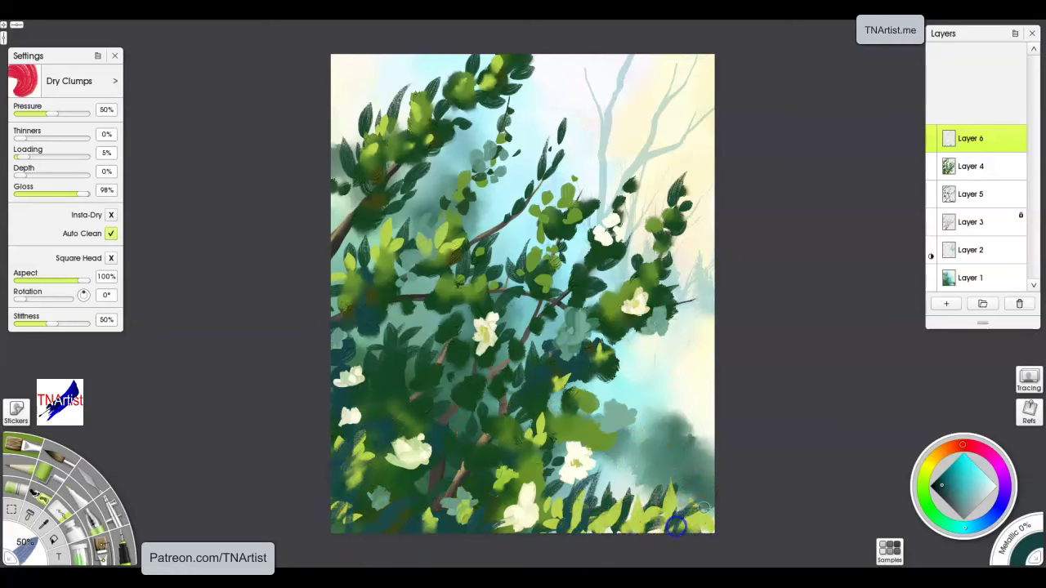
{"action": "left_click_drag", "start_coordinate": [678, 535], "coordinate": [689, 484]}
{"action": "left_click_drag", "start_coordinate": [666, 536], "coordinate": [673, 464]}
{"action": "mouse_move", "coordinate": [629, 533]}
{"action": "left_mouse_down"}
{"action": "mouse_move", "coordinate": [637, 492]}
{"action": "mouse_move", "coordinate": [626, 501]}
{"action": "left_mouse_up"}
- Paint dark teal leaf clusters on the middle branches and the upper-left foliage
{"action": "left_click_drag", "start_coordinate": [526, 286], "coordinate": [527, 245]}
{"action": "mouse_move", "coordinate": [489, 286]}
{"action": "left_mouse_down"}
{"action": "mouse_move", "coordinate": [485, 271]}
{"action": "mouse_move", "coordinate": [439, 292]}
{"action": "mouse_move", "coordinate": [460, 285]}
{"action": "mouse_move", "coordinate": [368, 296]}
{"action": "mouse_move", "coordinate": [376, 284]}
{"action": "mouse_move", "coordinate": [344, 286]}
{"action": "left_mouse_up"}
{"action": "mouse_move", "coordinate": [344, 289]}
{"action": "left_mouse_down"}
{"action": "mouse_move", "coordinate": [314, 323]}
{"action": "mouse_move", "coordinate": [370, 315]}
{"action": "left_mouse_up"}
{"action": "mouse_move", "coordinate": [364, 197]}
{"action": "left_mouse_down"}
{"action": "mouse_move", "coordinate": [342, 211]}
{"action": "mouse_move", "coordinate": [350, 206]}
{"action": "left_mouse_up"}
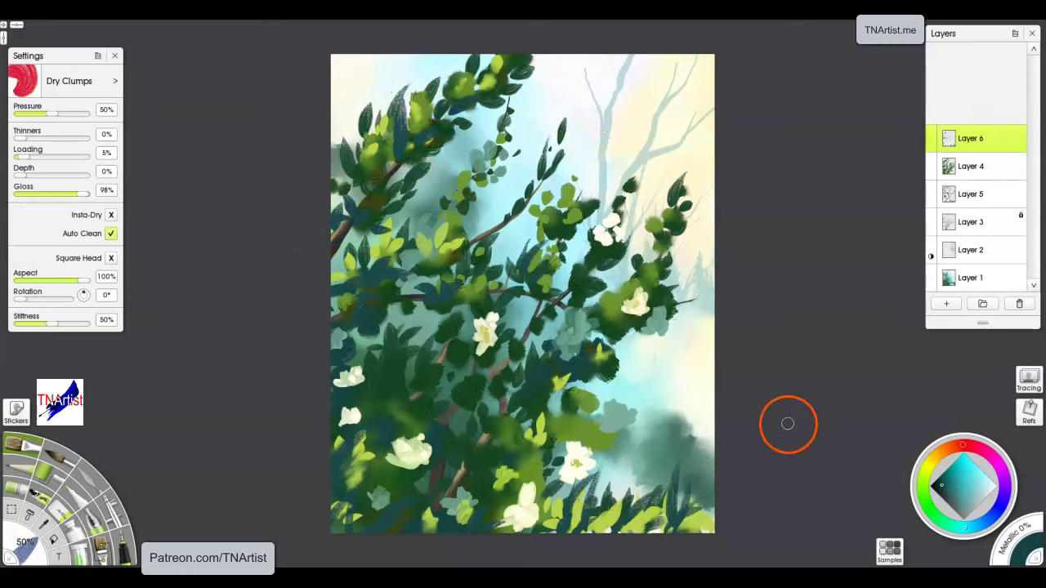
{"action": "mouse_move", "coordinate": [553, 260]}
{"action": "left_mouse_down"}
{"action": "mouse_move", "coordinate": [531, 291]}
{"action": "mouse_move", "coordinate": [559, 282]}
{"action": "mouse_move", "coordinate": [534, 291]}
{"action": "left_mouse_up"}
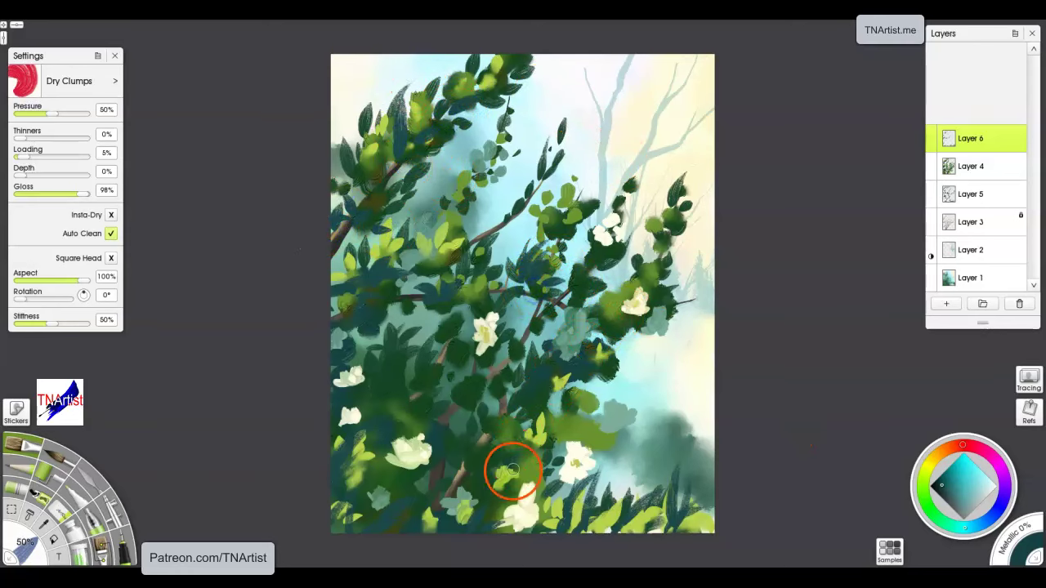
- Sample a mid green from the lower foliage and paint long slender leaves across the lower and central bush
{"action": "left_click", "coordinate": [508, 510], "text": "alt"}
{"action": "left_click", "coordinate": [502, 515], "text": "alt"}
{"action": "mouse_move", "coordinate": [441, 463]}
{"action": "left_mouse_down"}
{"action": "mouse_move", "coordinate": [419, 492]}
{"action": "mouse_move", "coordinate": [387, 488]}
{"action": "left_mouse_up"}
{"action": "left_click_drag", "start_coordinate": [437, 377], "coordinate": [402, 416]}
{"action": "left_click_drag", "start_coordinate": [394, 376], "coordinate": [388, 414]}
{"action": "left_click_drag", "start_coordinate": [398, 340], "coordinate": [393, 376]}
{"action": "left_click_drag", "start_coordinate": [456, 414], "coordinate": [433, 423]}
{"action": "mouse_move", "coordinate": [473, 439]}
{"action": "left_mouse_down"}
{"action": "mouse_move", "coordinate": [454, 442]}
{"action": "mouse_move", "coordinate": [468, 464]}
{"action": "mouse_move", "coordinate": [506, 452]}
{"action": "left_mouse_up"}
{"action": "mouse_move", "coordinate": [551, 369]}
{"action": "left_mouse_down"}
{"action": "mouse_move", "coordinate": [572, 357]}
{"action": "mouse_move", "coordinate": [600, 369]}
{"action": "left_mouse_up"}
- Sample green from the foliage and paint light green leaves along the thin branch reaching up toward the sky
{"action": "left_click", "coordinate": [649, 291], "text": "alt"}
{"action": "left_click", "coordinate": [498, 236], "text": "alt"}
{"action": "mouse_move", "coordinate": [498, 236]}
{"action": "left_mouse_down"}
{"action": "mouse_move", "coordinate": [498, 196]}
{"action": "mouse_move", "coordinate": [531, 179]}
{"action": "left_mouse_up"}
{"action": "mouse_move", "coordinate": [537, 177]}
{"action": "left_mouse_down"}
{"action": "mouse_move", "coordinate": [549, 141]}
{"action": "mouse_move", "coordinate": [577, 158]}
{"action": "mouse_move", "coordinate": [572, 97]}
{"action": "left_mouse_up"}
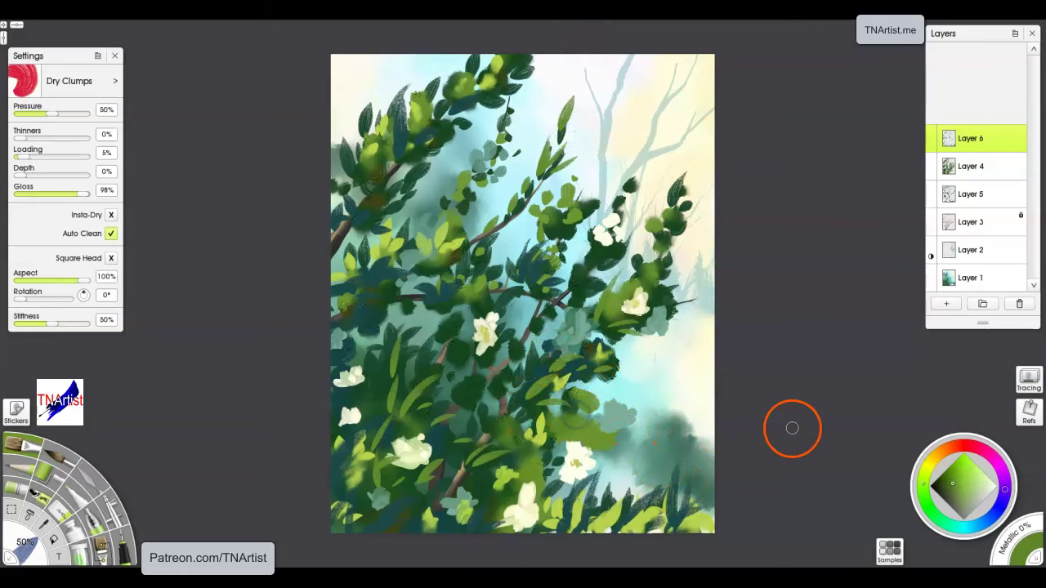
- Mix a pale blue and dab small petals and highlights among the lower flowers, grass and left-hand leaves
{"action": "left_click", "coordinate": [572, 466], "text": "alt"}
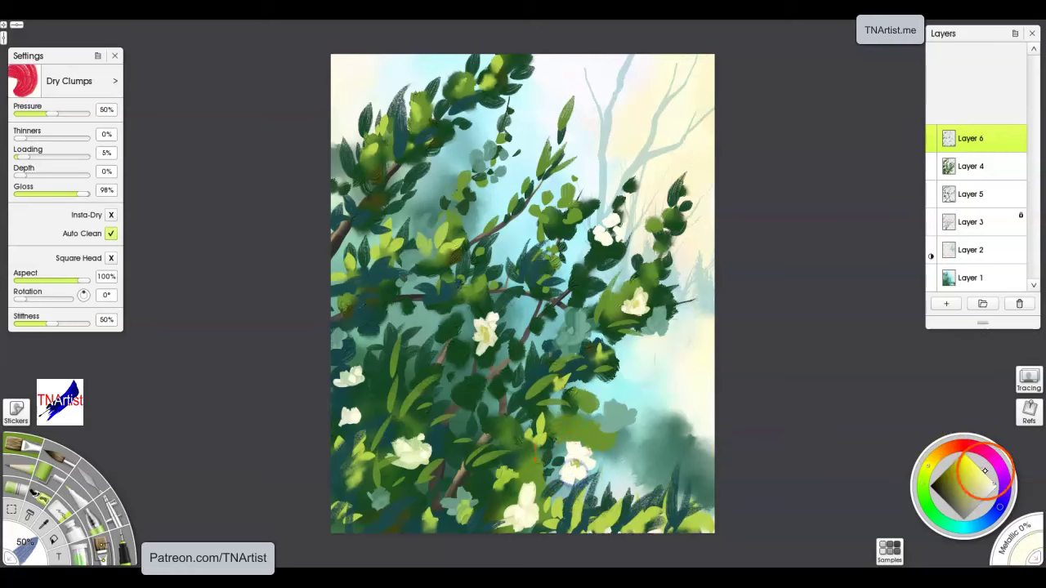
{"action": "left_click", "coordinate": [973, 525]}
{"action": "left_click", "coordinate": [986, 484]}
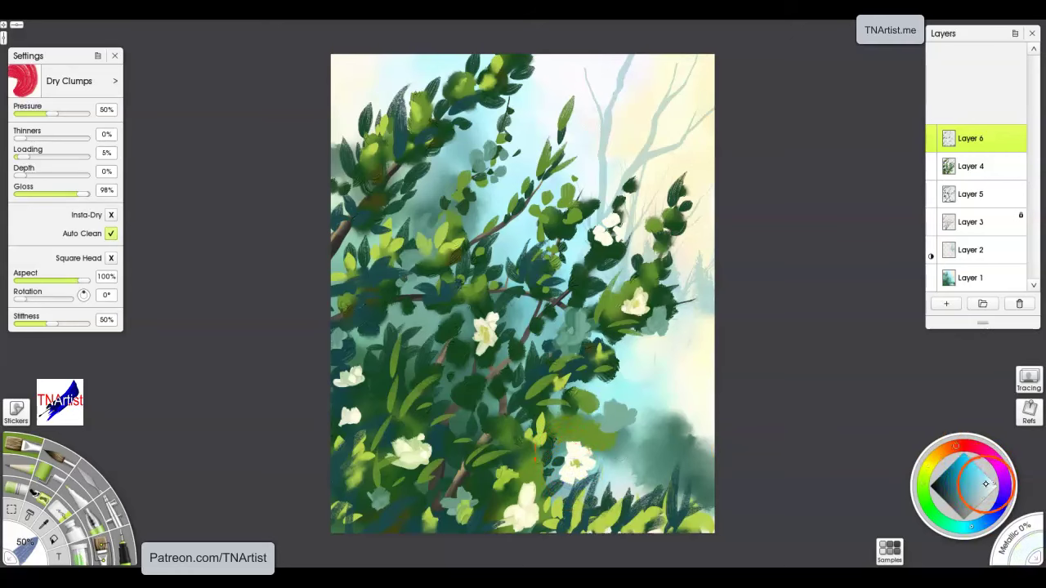
{"action": "left_click", "coordinate": [984, 489]}
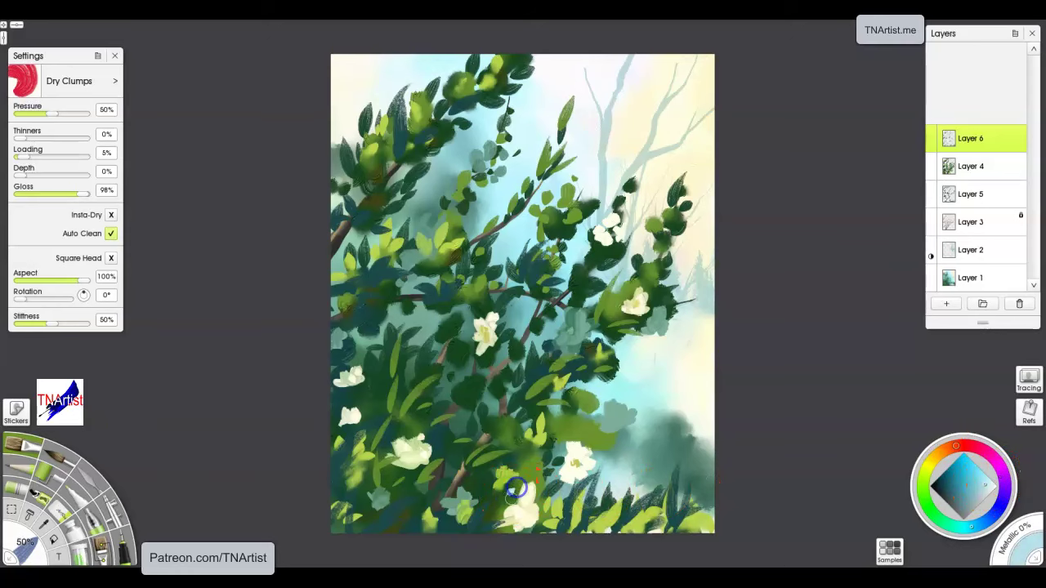
{"action": "mouse_move", "coordinate": [520, 485]}
{"action": "left_mouse_down"}
{"action": "mouse_move", "coordinate": [517, 455]}
{"action": "mouse_move", "coordinate": [510, 477]}
{"action": "mouse_move", "coordinate": [520, 476]}
{"action": "left_mouse_up"}
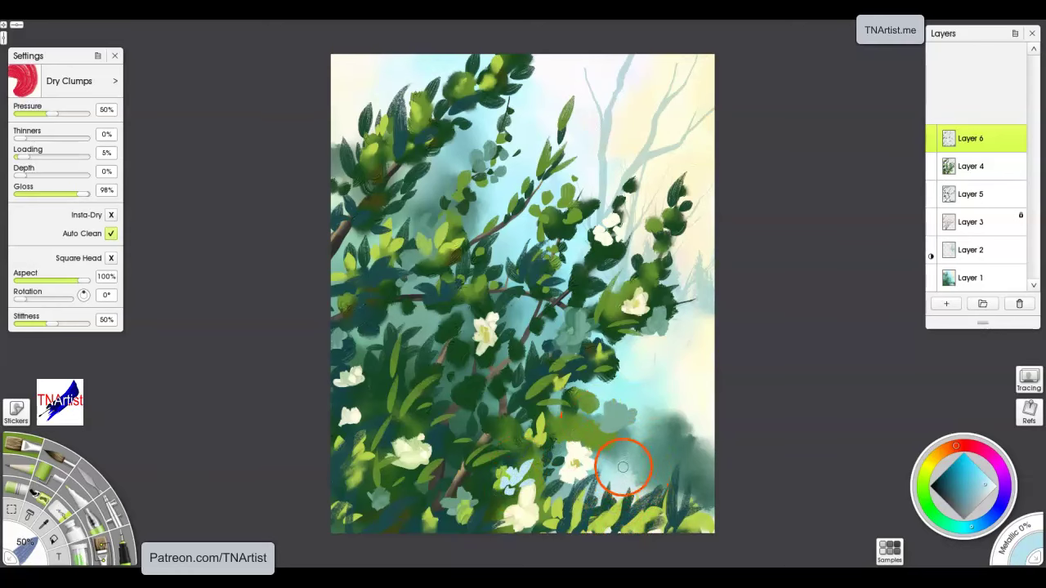
{"action": "mouse_move", "coordinate": [698, 486]}
{"action": "left_mouse_down"}
{"action": "mouse_move", "coordinate": [654, 479]}
{"action": "mouse_move", "coordinate": [652, 502]}
{"action": "left_mouse_up"}
{"action": "left_click_drag", "start_coordinate": [392, 519], "coordinate": [386, 501]}
{"action": "left_click_drag", "start_coordinate": [448, 499], "coordinate": [468, 505]}
{"action": "left_click", "coordinate": [365, 280]}
- Mix a muted red and dab small clusters of berries throughout the lower and middle foliage
{"action": "left_click", "coordinate": [965, 446]}
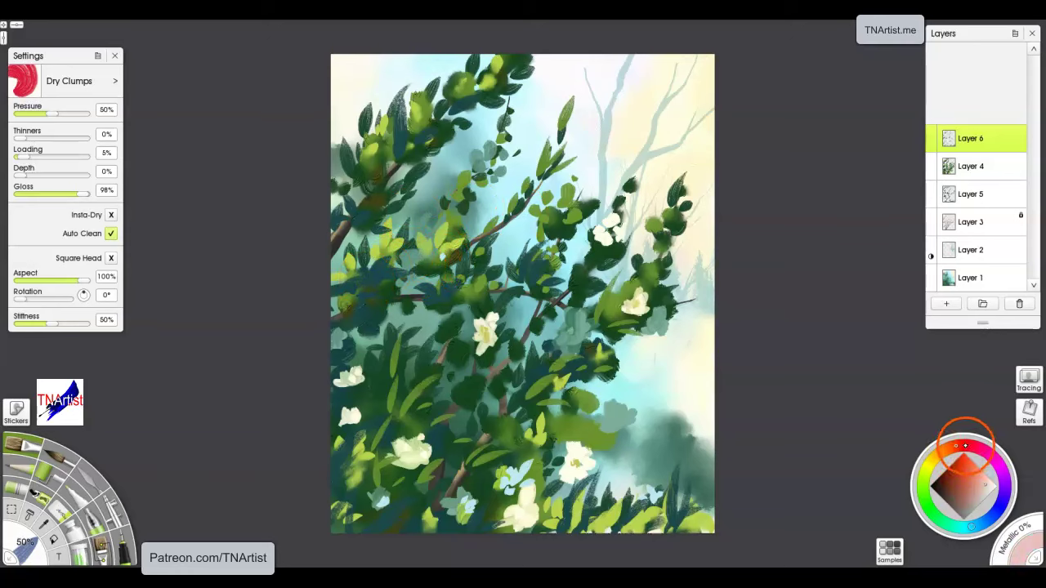
{"action": "left_click_drag", "start_coordinate": [962, 446], "coordinate": [964, 445]}
{"action": "left_click", "coordinate": [962, 488]}
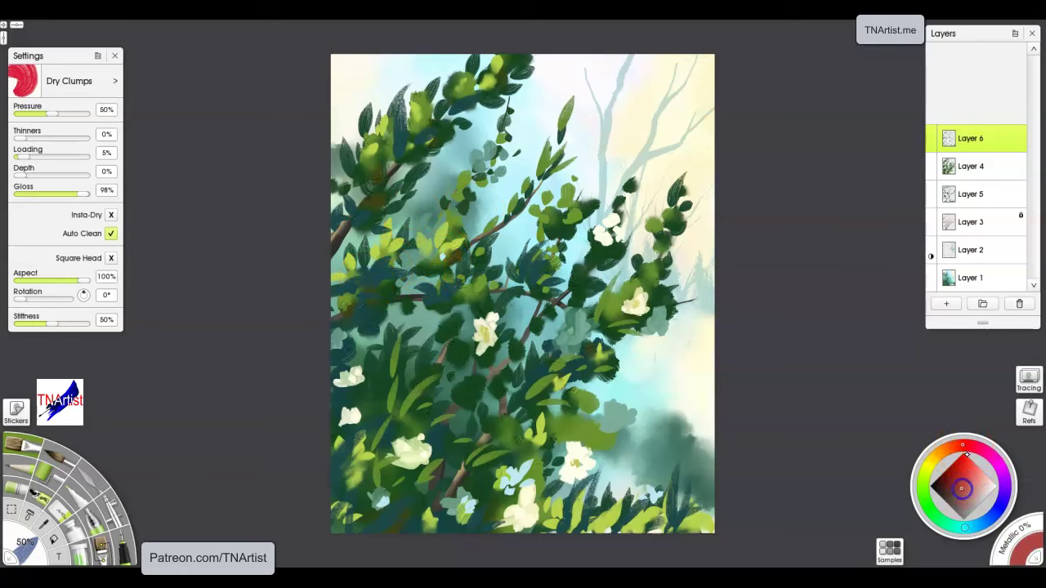
{"action": "mouse_move", "coordinate": [493, 494]}
{"action": "left_mouse_down"}
{"action": "mouse_move", "coordinate": [443, 484]}
{"action": "mouse_move", "coordinate": [441, 512]}
{"action": "left_mouse_up"}
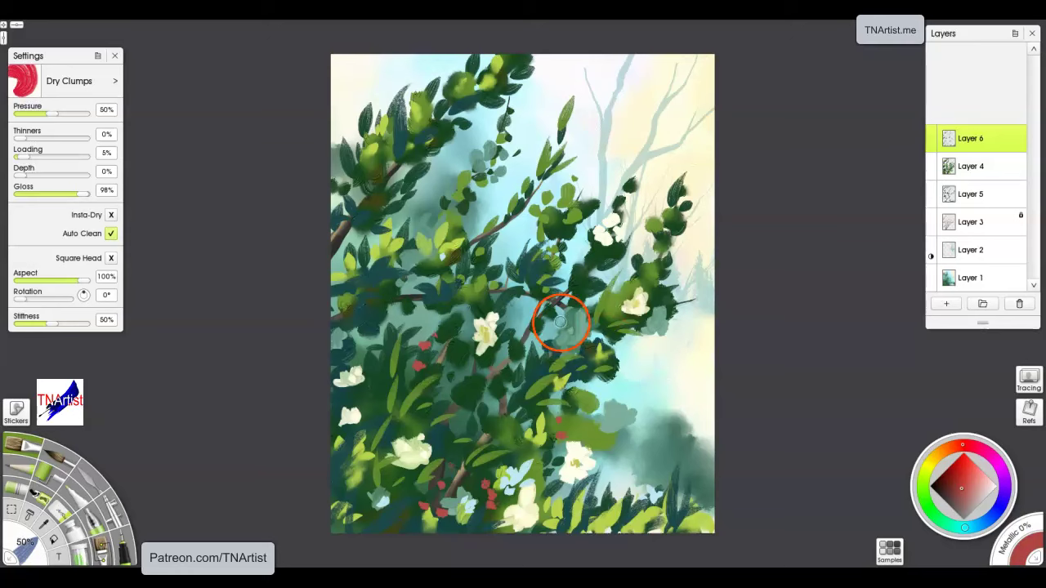
- Add a new layer above Layer 6 and outline a bird shape on the central branch with a freehand selection
{"action": "mouse_move", "coordinate": [974, 180]}
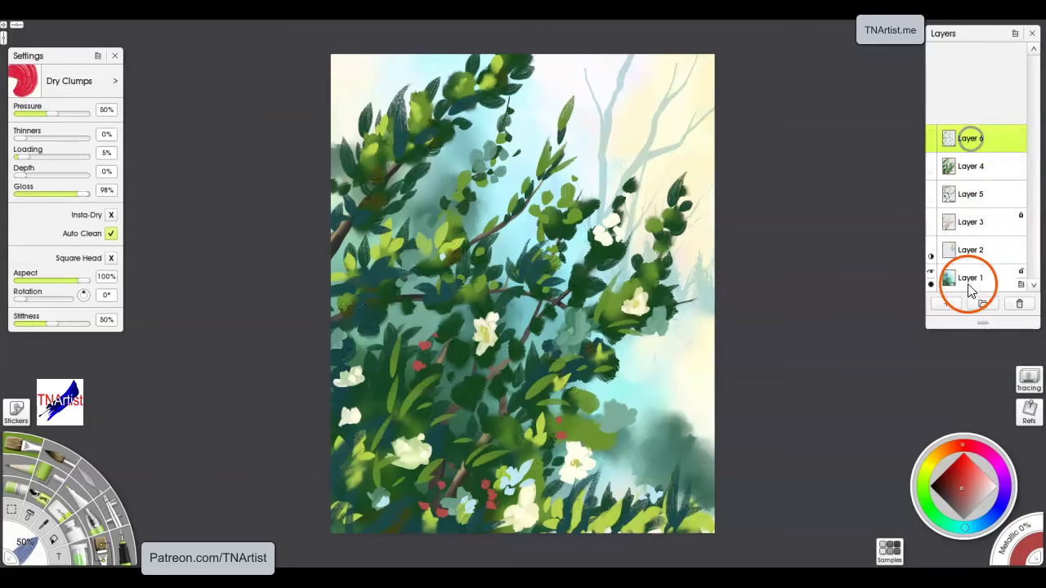
{"action": "left_click", "coordinate": [947, 303]}
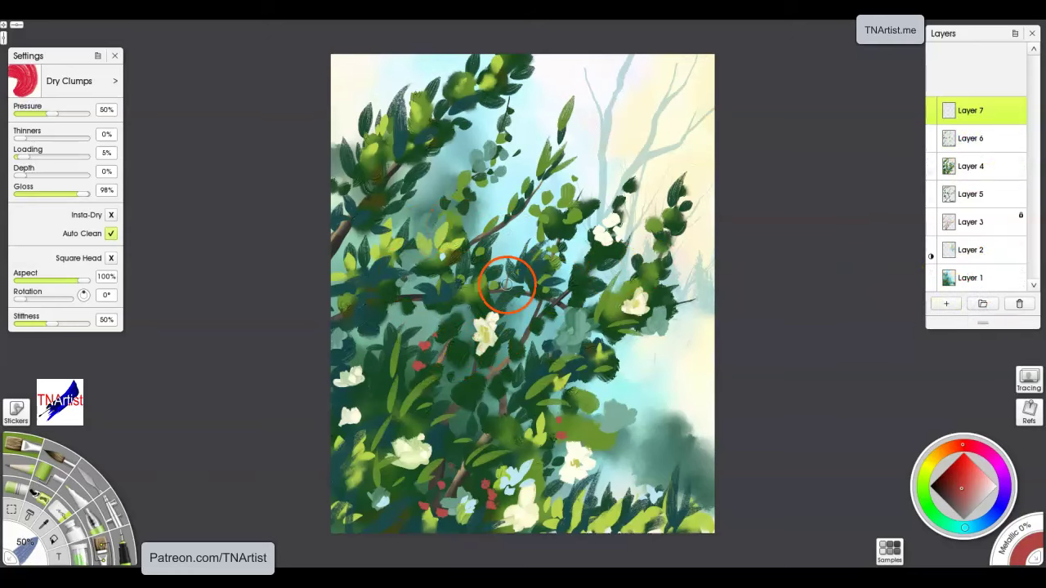
{"action": "left_click", "coordinate": [46, 493]}
{"action": "left_click", "coordinate": [10, 507]}
{"action": "left_click", "coordinate": [75, 105]}
{"action": "left_click", "coordinate": [397, 298]}
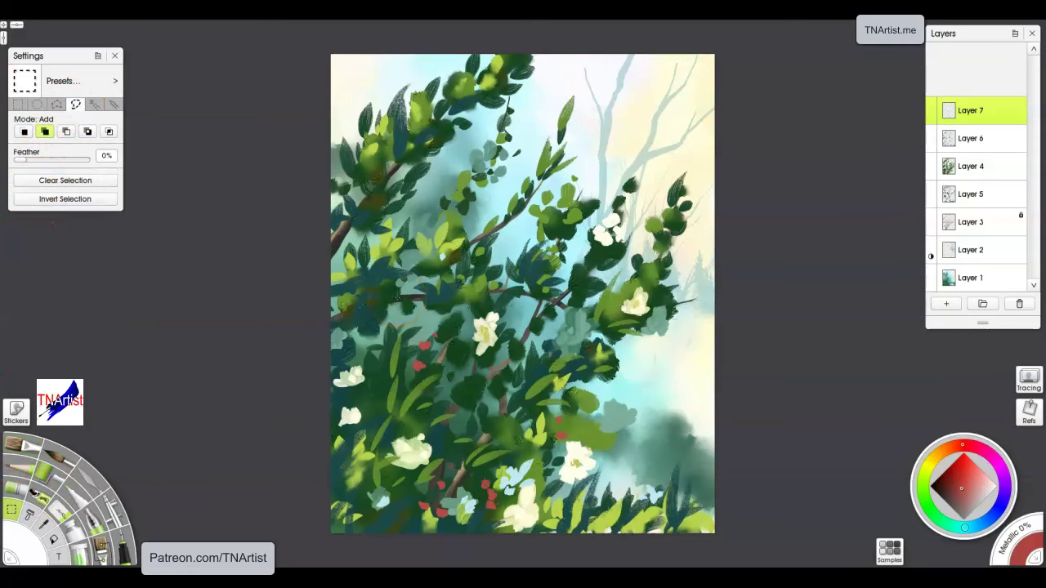
{"action": "mouse_move", "coordinate": [488, 243]}
{"action": "left_mouse_down"}
{"action": "mouse_move", "coordinate": [512, 269]}
{"action": "mouse_move", "coordinate": [506, 285]}
{"action": "left_mouse_up"}
{"action": "left_click_drag", "start_coordinate": [496, 244], "coordinate": [506, 235]}
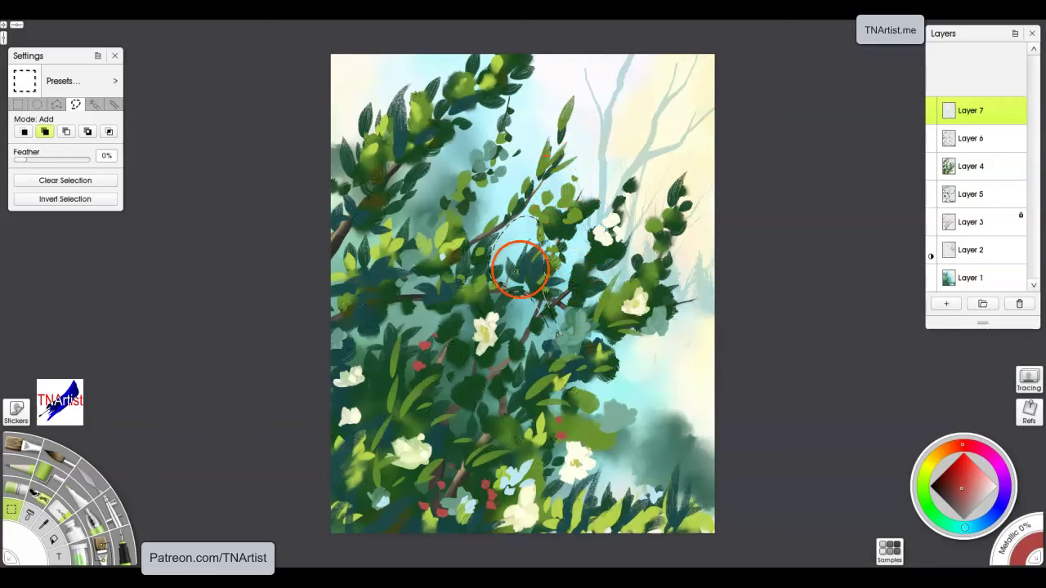
- Refine the bird selection by subtracting excess below the belly and adding area to the body
{"action": "left_click", "coordinate": [67, 131]}
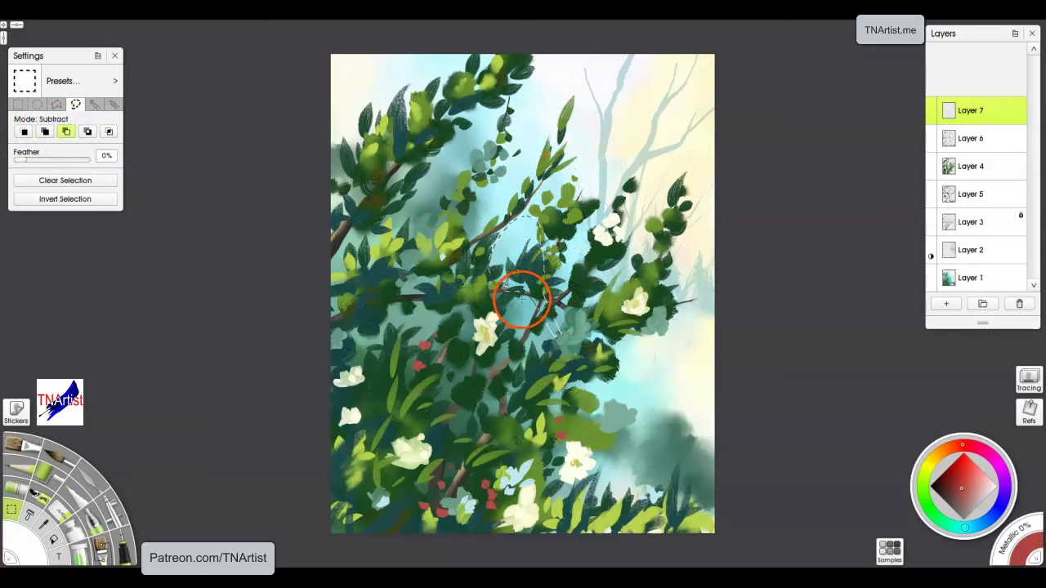
{"action": "left_click_drag", "start_coordinate": [461, 339], "coordinate": [546, 353]}
{"action": "left_click", "coordinate": [45, 132]}
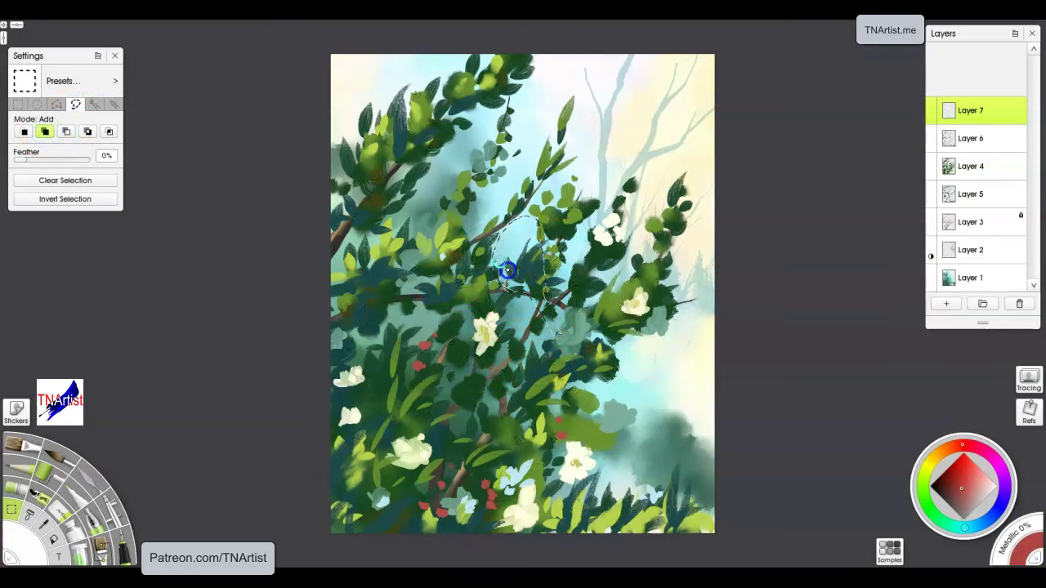
{"action": "left_click_drag", "start_coordinate": [555, 282], "coordinate": [557, 288]}
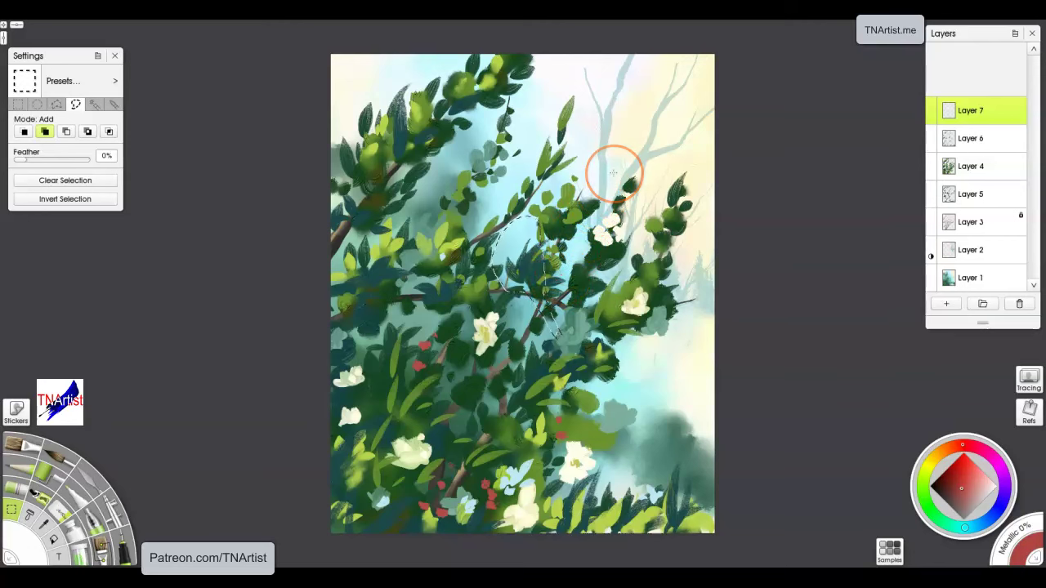
- Extend the selection to round out the bird's head and subtract the excess along its breast and belly
{"action": "scroll", "coordinate": [518, 273], "scroll_direction": "up", "scroll_amount": 5}
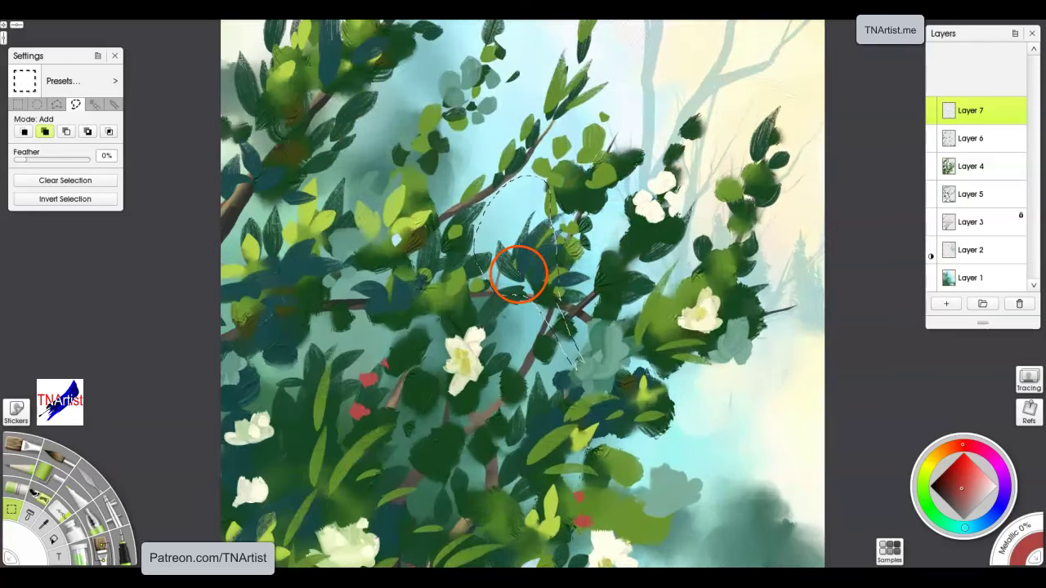
{"action": "left_click_drag", "start_coordinate": [549, 244], "coordinate": [555, 306]}
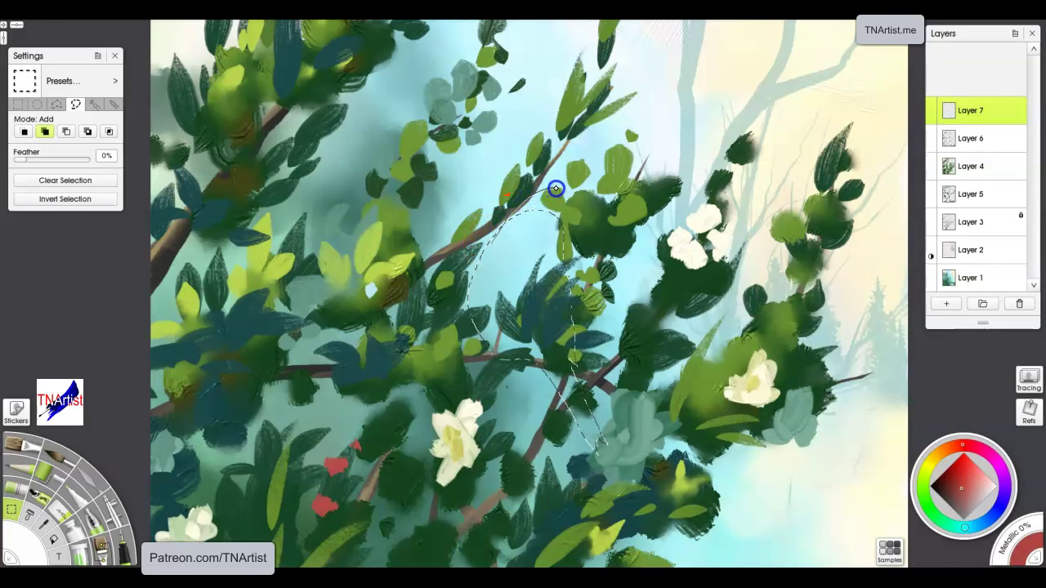
{"action": "left_click_drag", "start_coordinate": [541, 288], "coordinate": [527, 294]}
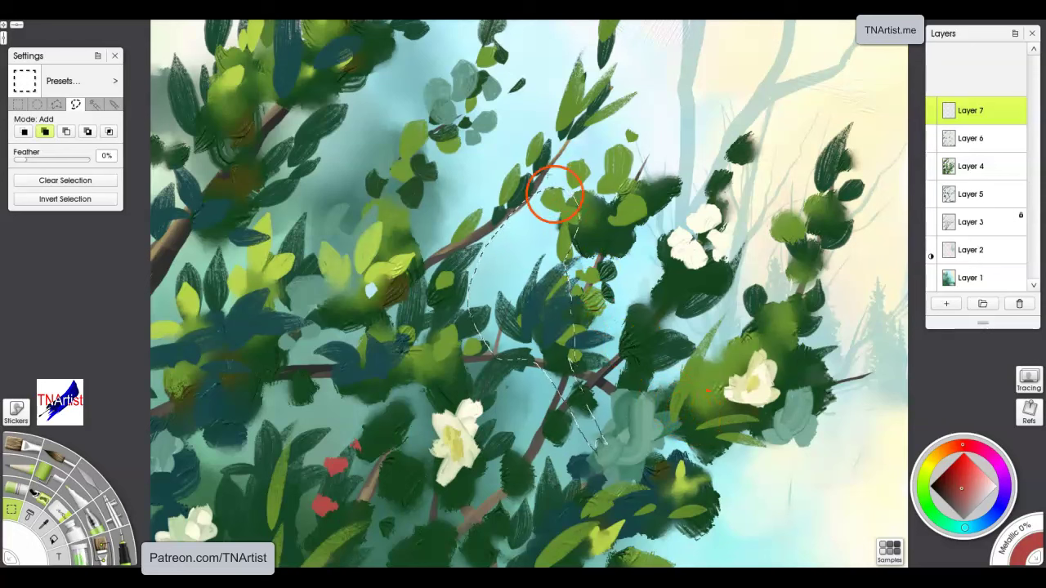
{"action": "left_click", "coordinate": [66, 131]}
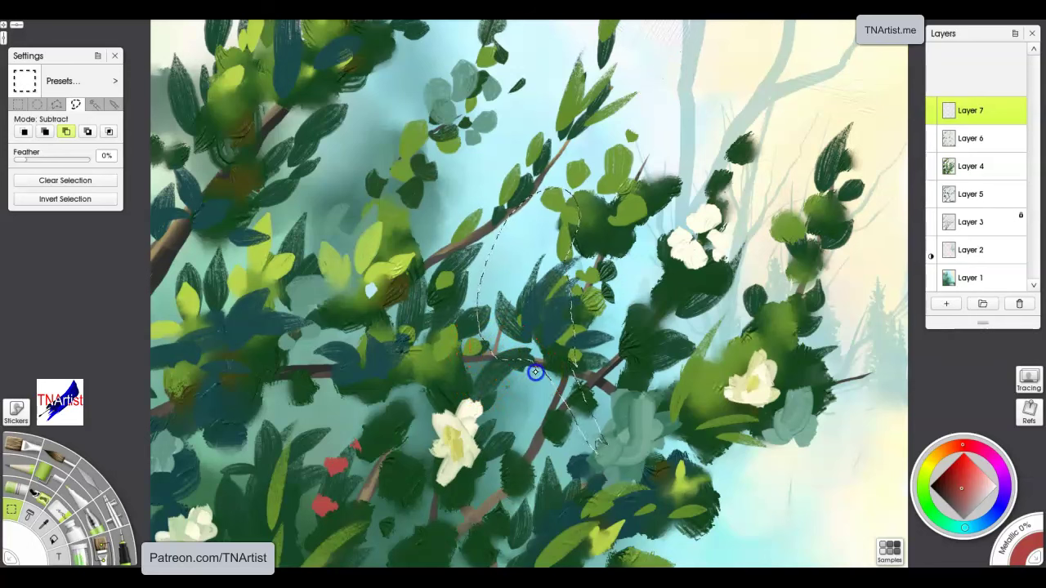
{"action": "left_click_drag", "start_coordinate": [480, 330], "coordinate": [421, 407]}
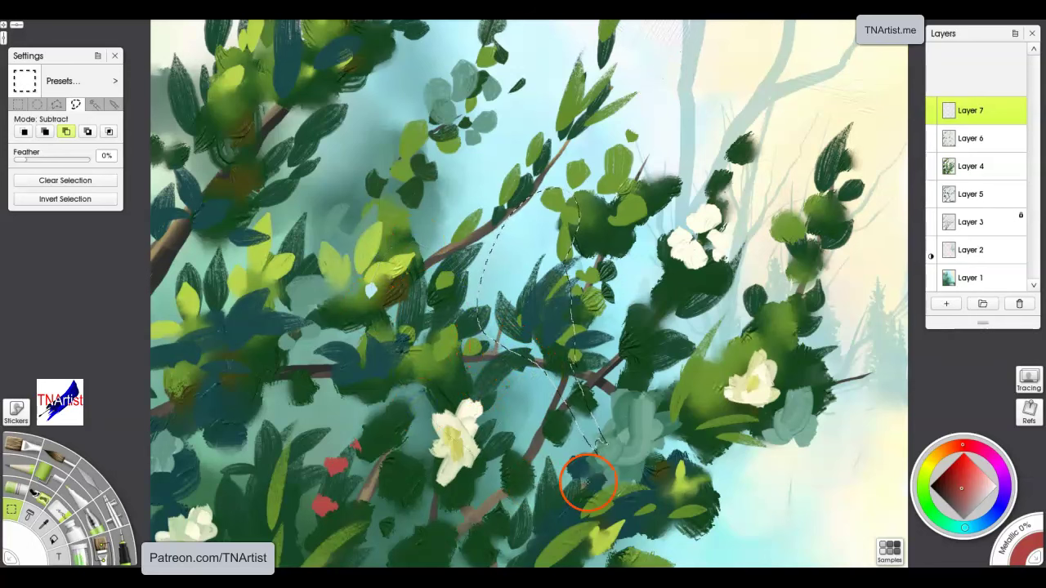
- Add to the selection along the bird's belly and head, and subtract the excess behind the head and neck
{"action": "left_click", "coordinate": [45, 130]}
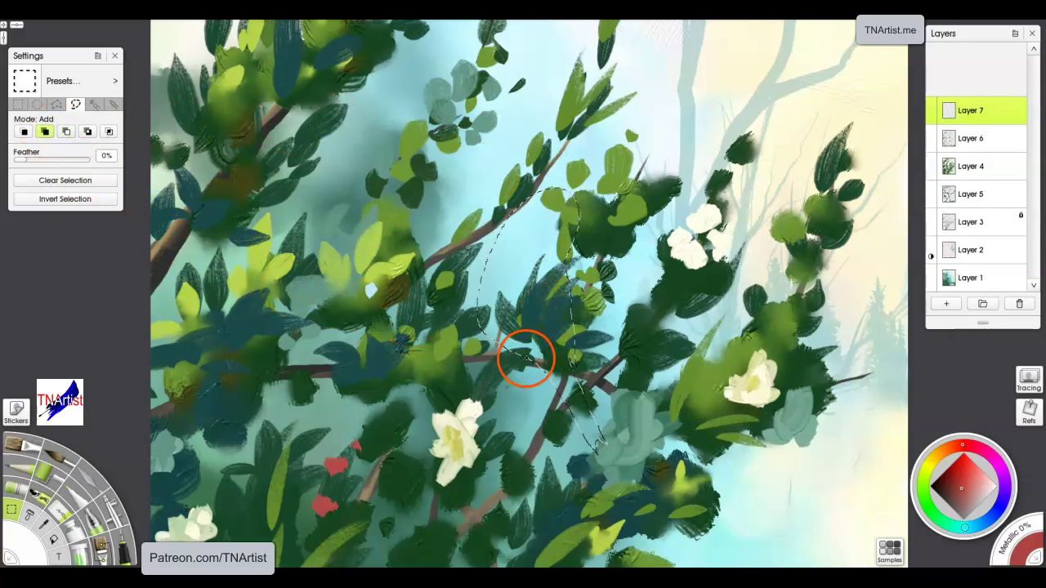
{"action": "left_click_drag", "start_coordinate": [564, 209], "coordinate": [572, 204]}
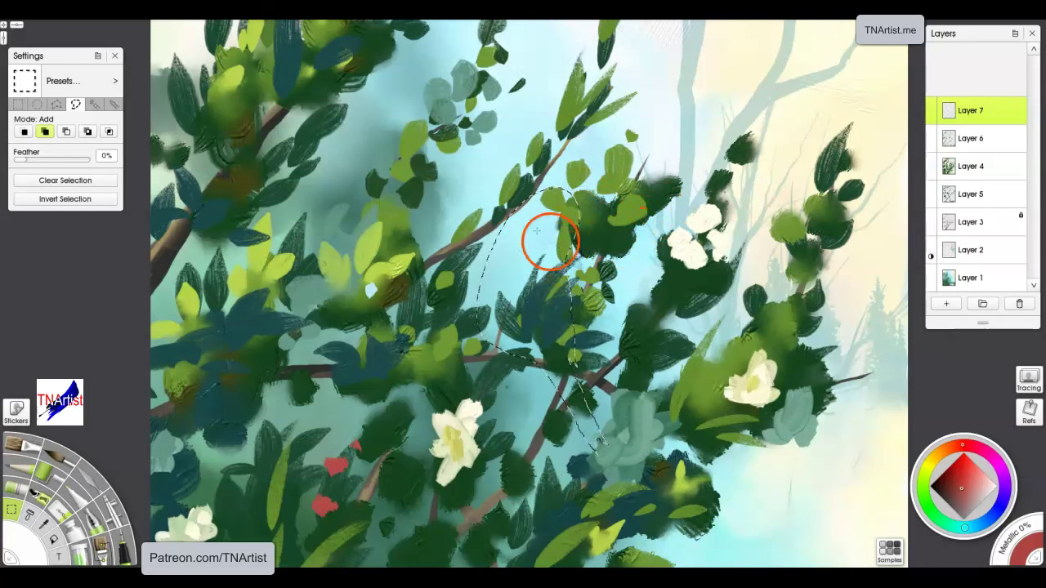
{"action": "left_click", "coordinate": [66, 131]}
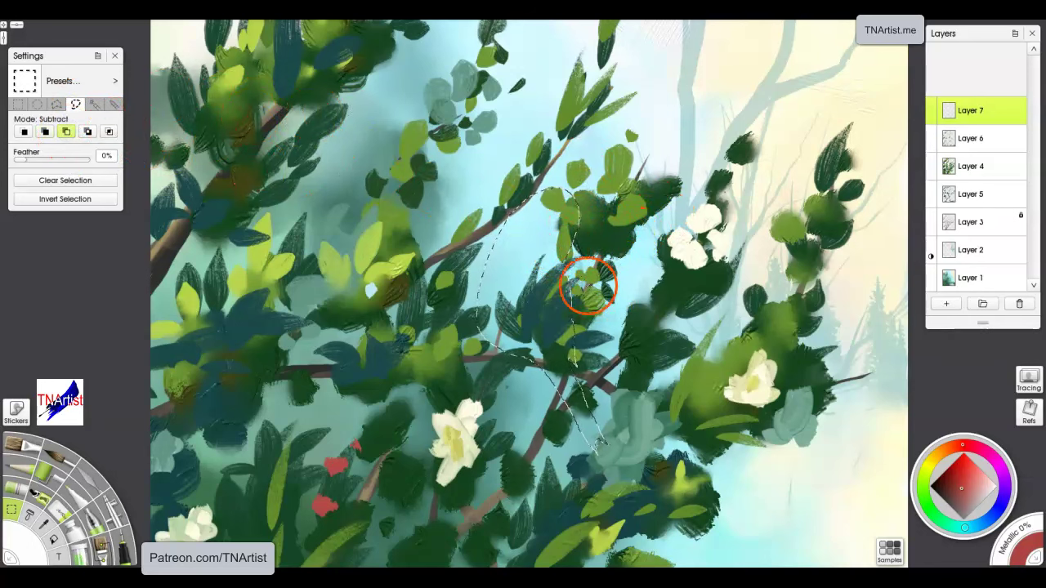
{"action": "mouse_move", "coordinate": [526, 183]}
{"action": "left_mouse_down"}
{"action": "mouse_move", "coordinate": [456, 191]}
{"action": "mouse_move", "coordinate": [704, 164]}
{"action": "mouse_move", "coordinate": [688, 266]}
{"action": "mouse_move", "coordinate": [582, 186]}
{"action": "mouse_move", "coordinate": [493, 155]}
{"action": "left_mouse_up"}
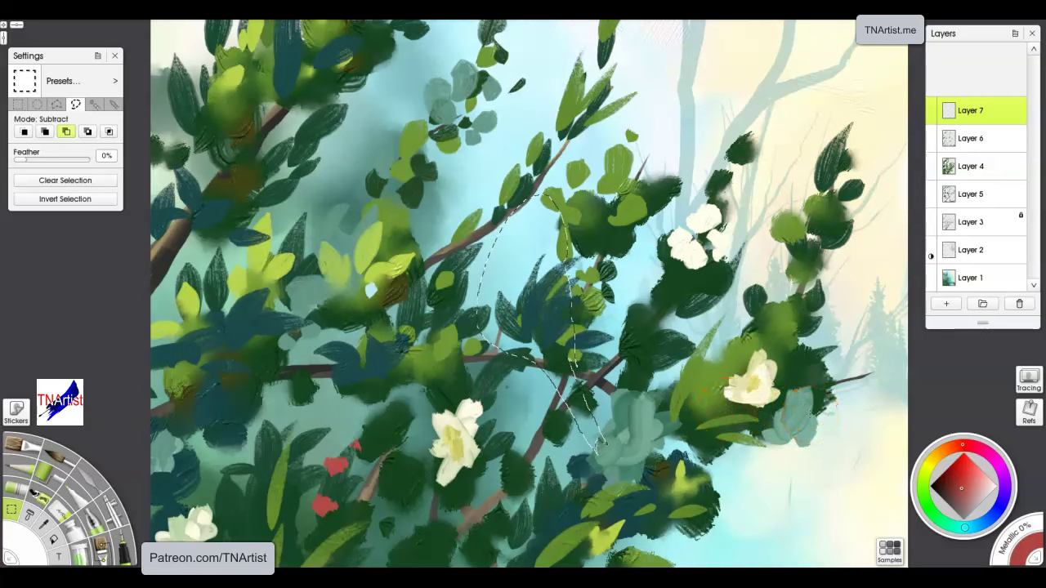
- Mix a light bluish grey and fill the bird selection with it using the Dry Clumps brush
{"action": "key", "text": "alt"}
{"action": "left_click", "coordinate": [988, 494]}
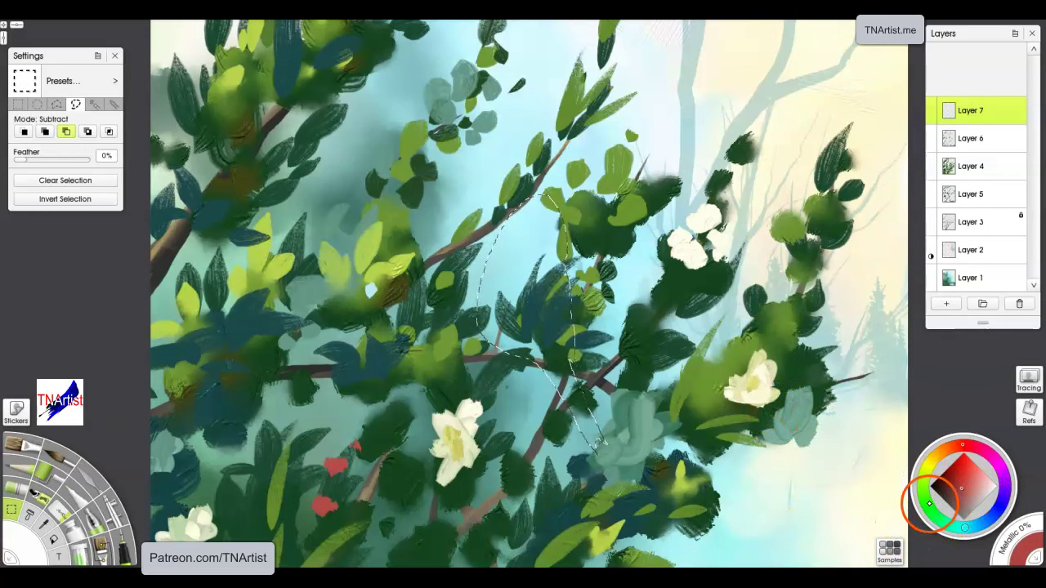
{"action": "key", "text": "b"}
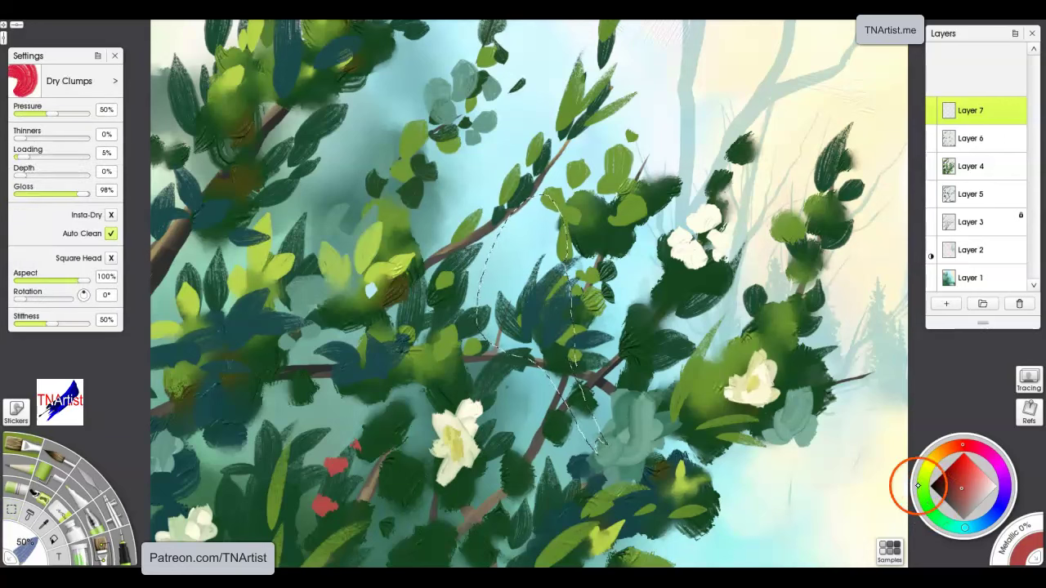
{"action": "left_click", "coordinate": [800, 512], "text": "alt"}
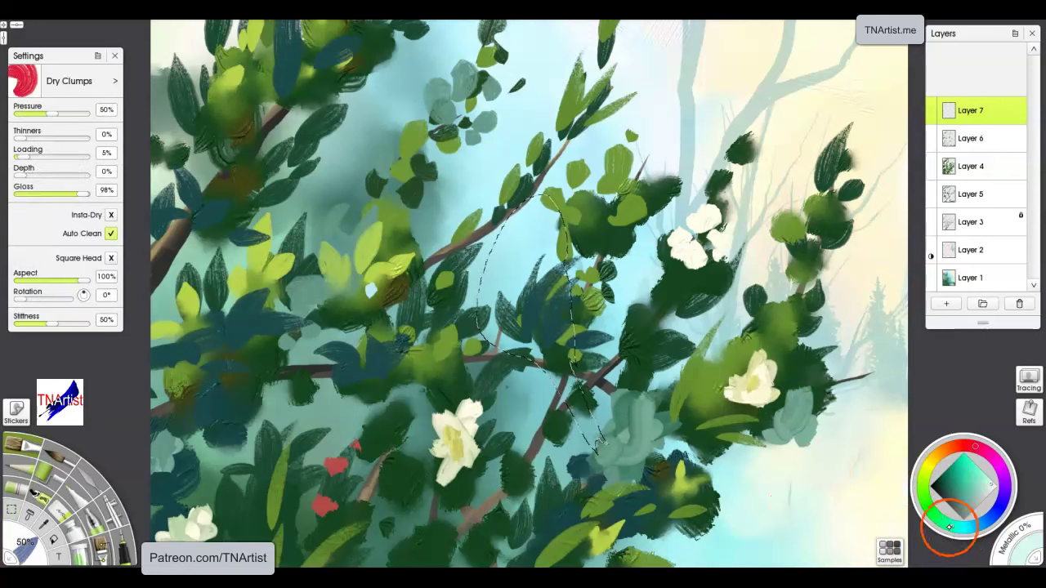
{"action": "left_click", "coordinate": [970, 528]}
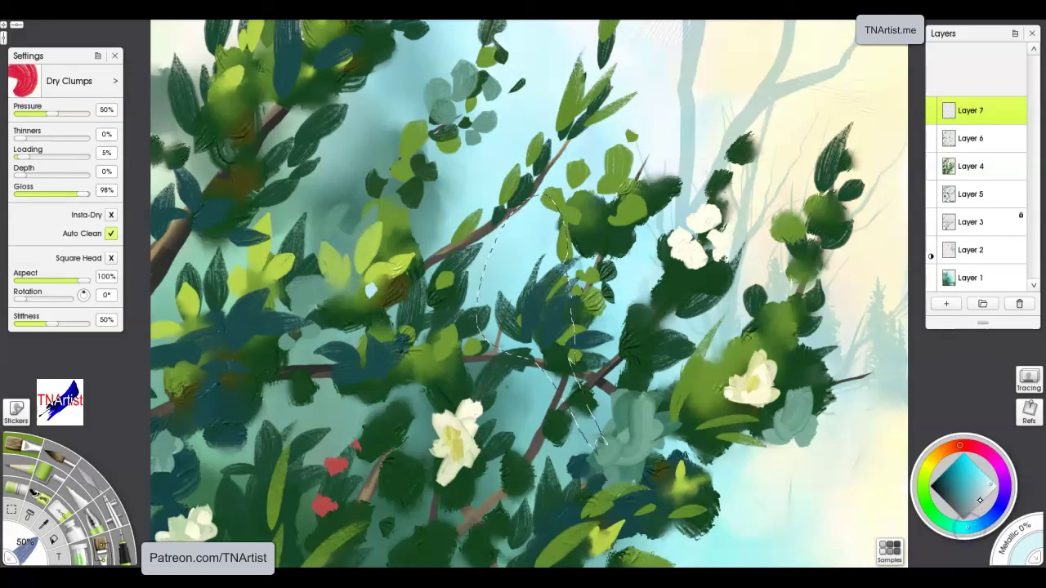
{"action": "left_click", "coordinate": [980, 501]}
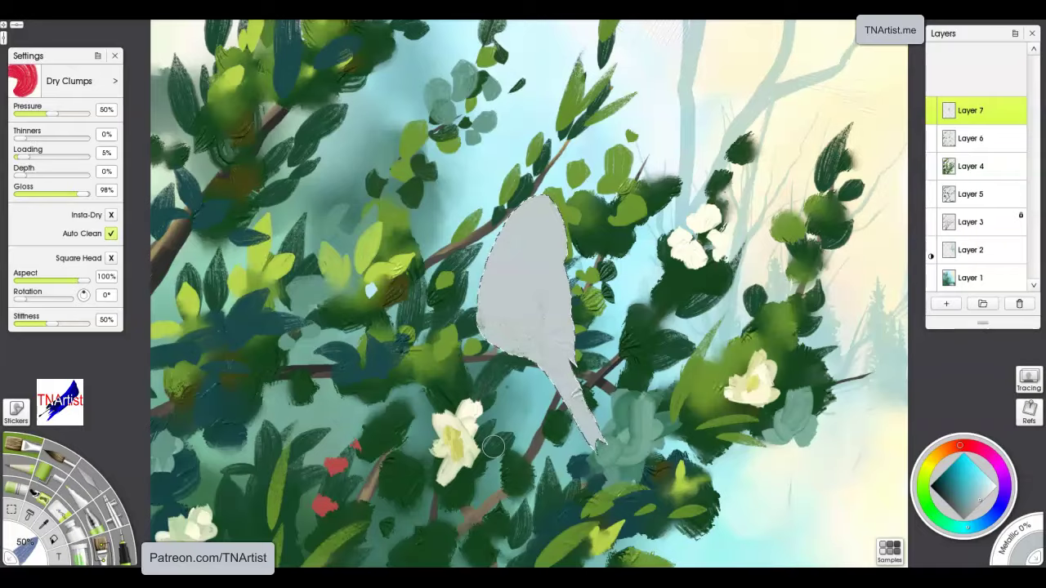
- Mix a muted blue and paint the bird's head, wing, lower belly and tail inside the selection
{"action": "scroll", "coordinate": [493, 446], "scroll_direction": "down", "scroll_amount": 3}
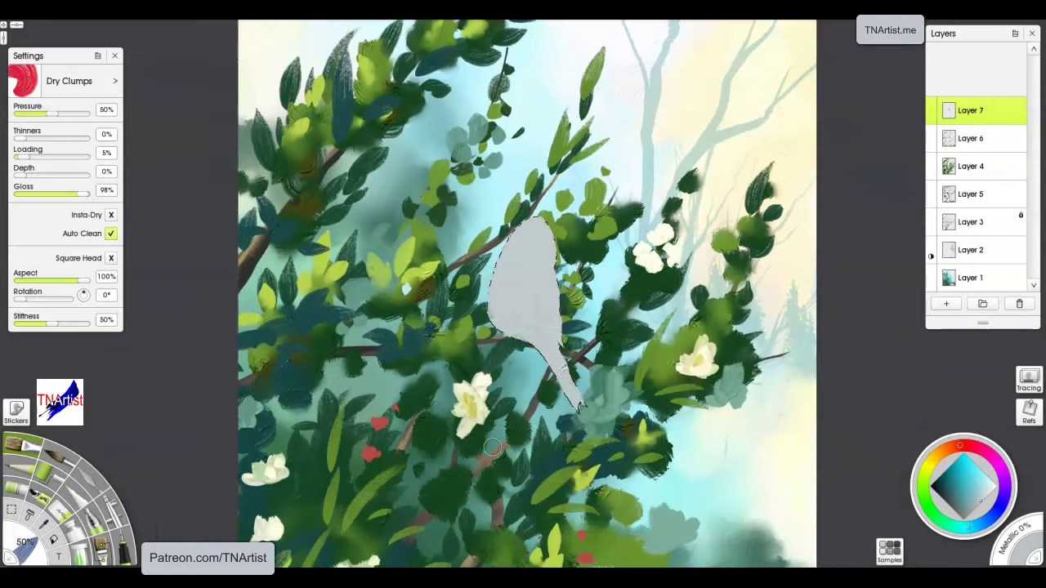
{"action": "mouse_move", "coordinate": [973, 526]}
{"action": "left_mouse_down"}
{"action": "mouse_move", "coordinate": [983, 523]}
{"action": "mouse_move", "coordinate": [970, 493]}
{"action": "left_mouse_up"}
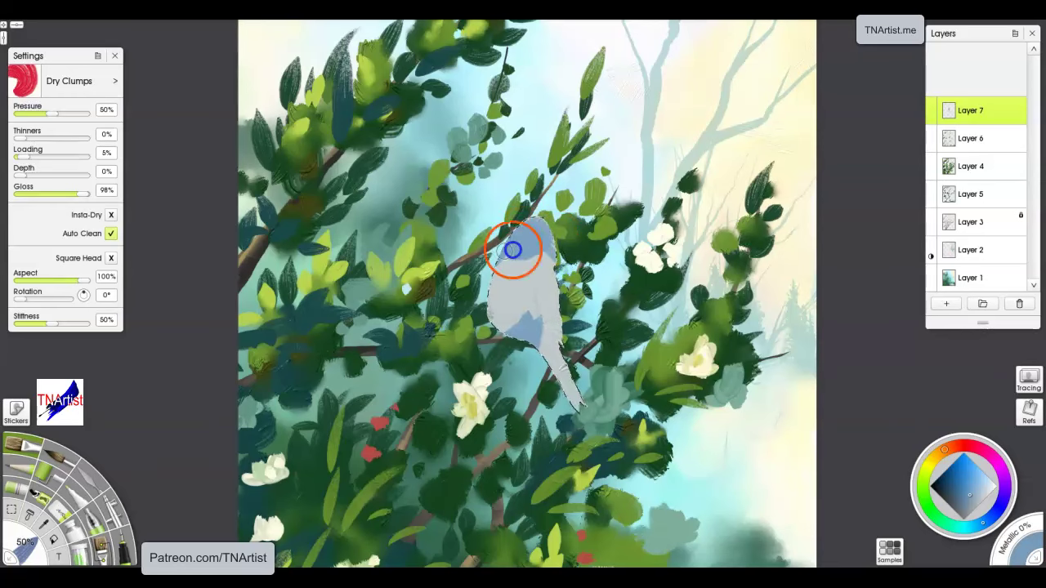
{"action": "left_click_drag", "start_coordinate": [542, 277], "coordinate": [539, 303]}
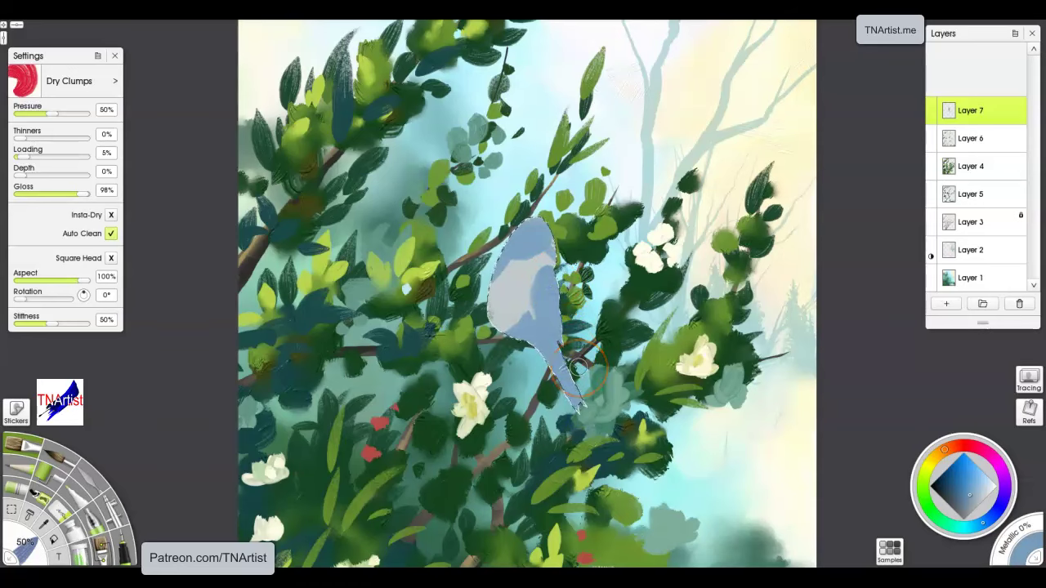
- Mix a muted orange, paint the bird's breast with Dry Clumps and soften its edges with the Heavy Blurred Frosting knife
{"action": "left_click", "coordinate": [945, 450]}
{"action": "left_click_drag", "start_coordinate": [967, 493], "coordinate": [966, 492]}
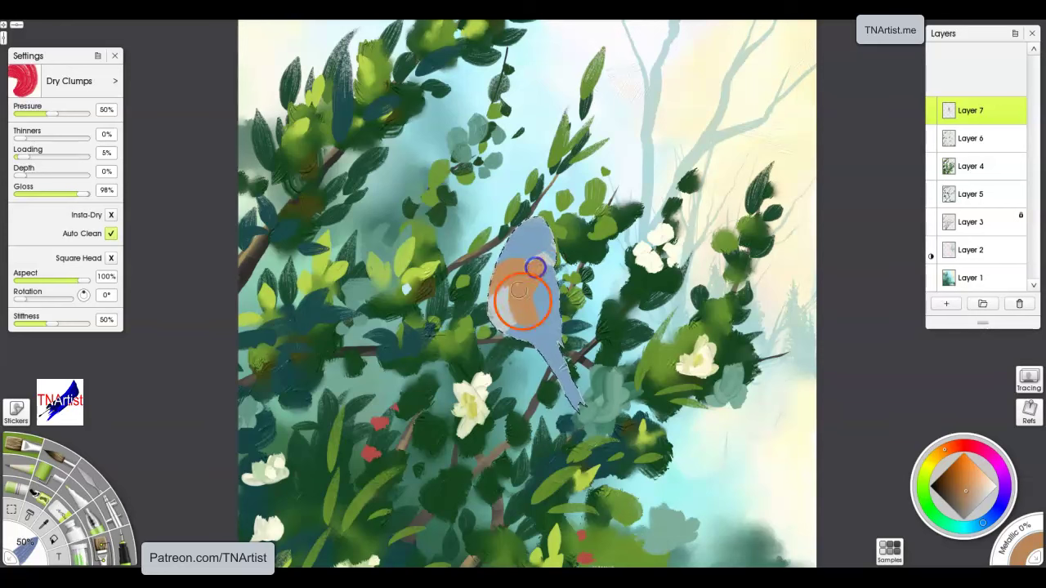
{"action": "left_click_drag", "start_coordinate": [508, 291], "coordinate": [531, 269]}
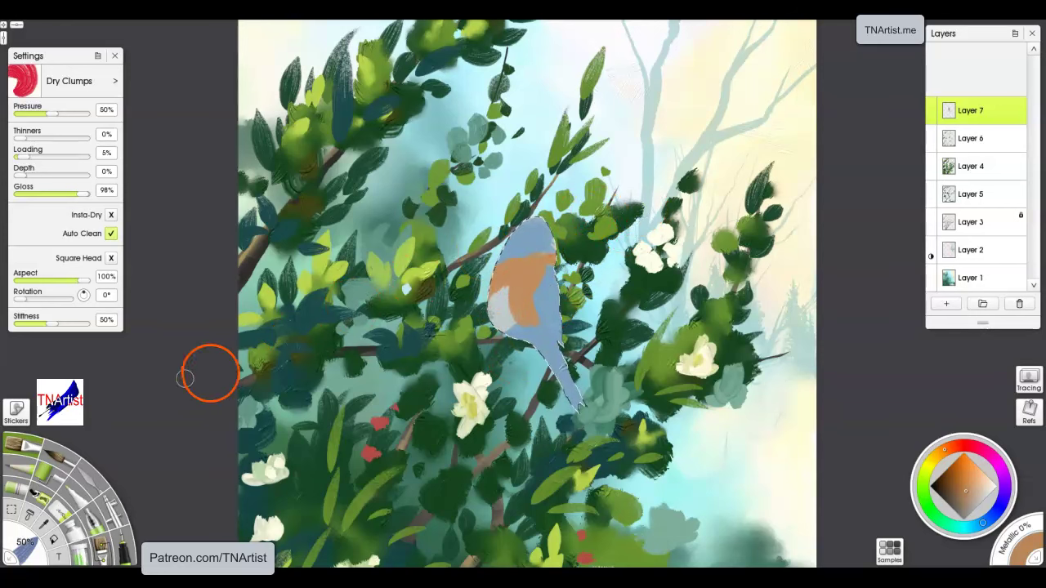
{"action": "left_click", "coordinate": [91, 480]}
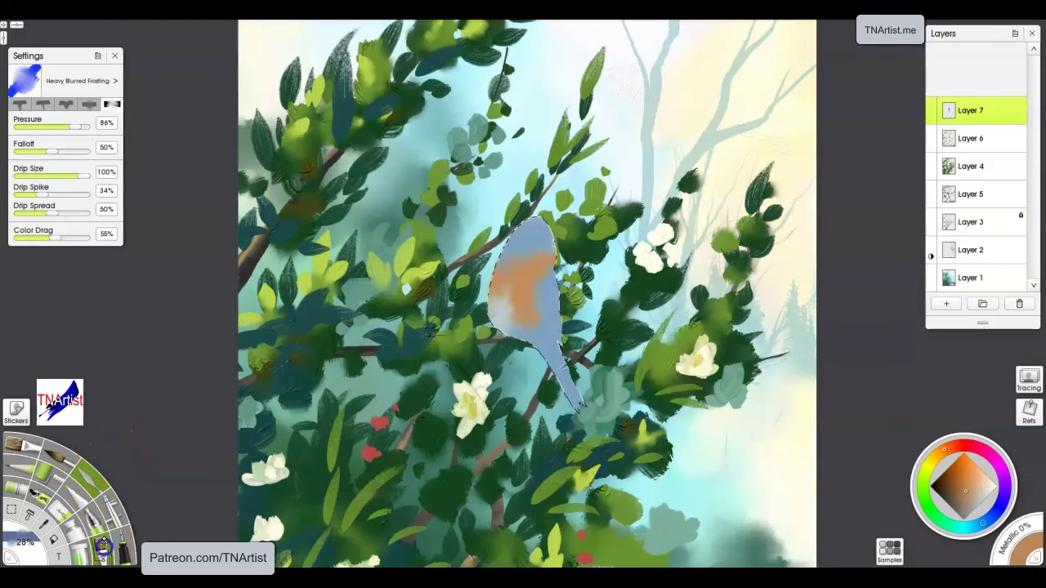
- Mix a stronger medium blue and paint the bird's wing and tail with the Impasto Brush at 82% opacity
{"action": "left_click", "coordinate": [102, 543]}
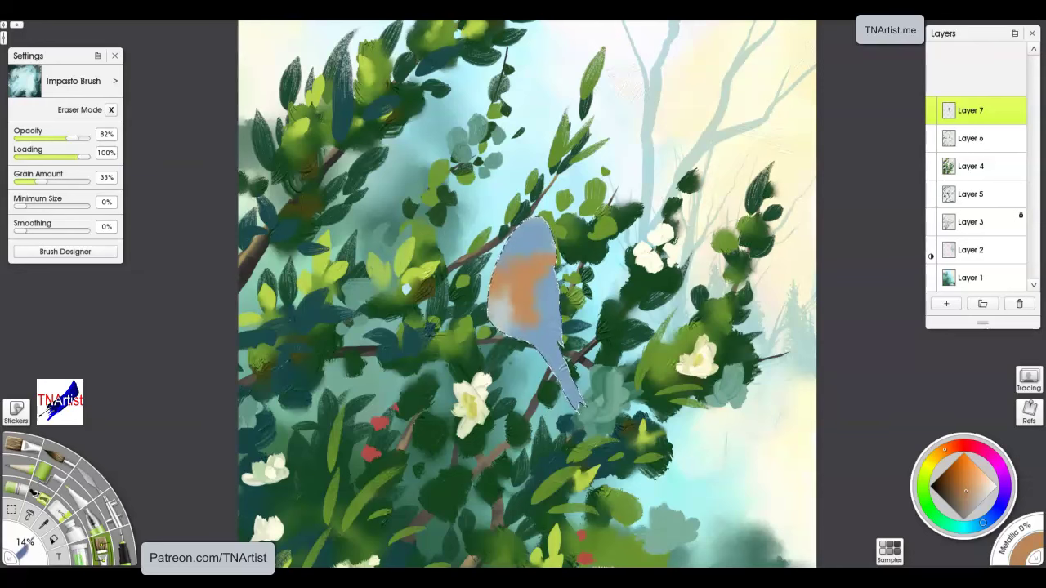
{"action": "left_click_drag", "start_coordinate": [533, 274], "coordinate": [516, 287]}
{"action": "scroll", "coordinate": [516, 286], "scroll_direction": "up", "scroll_amount": 5}
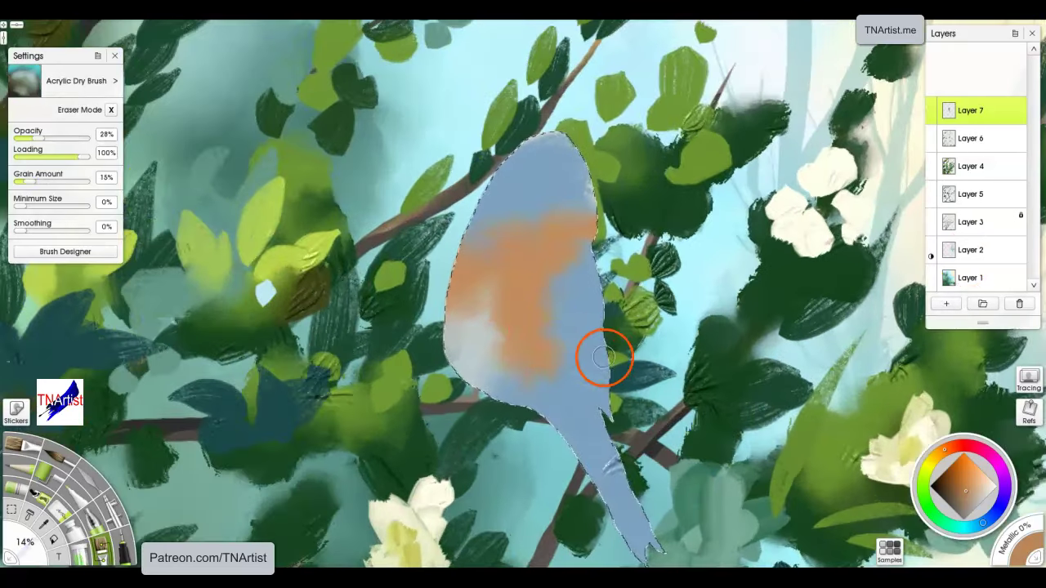
{"action": "left_click", "coordinate": [991, 518]}
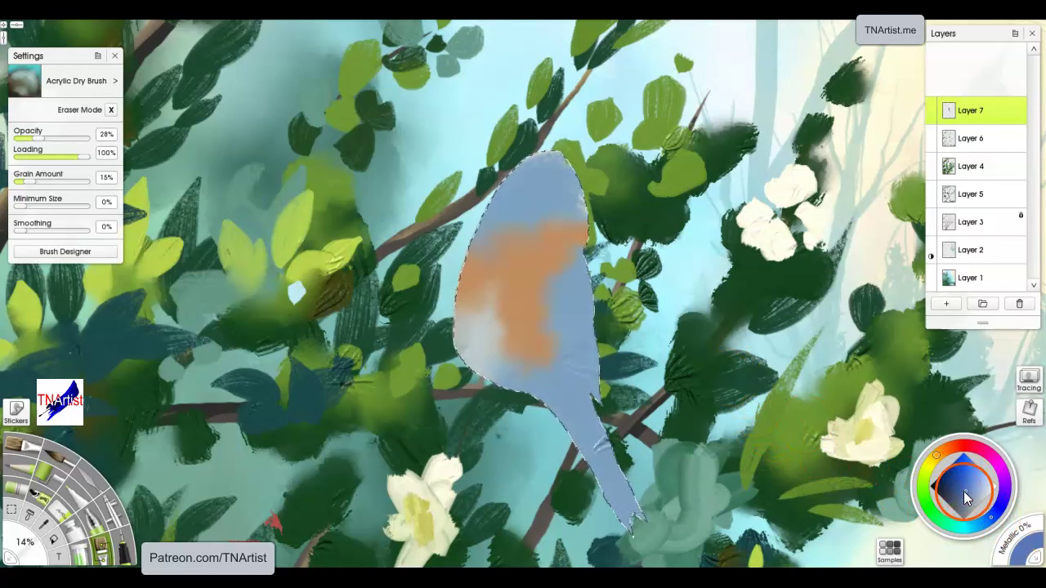
{"action": "left_click", "coordinate": [978, 518]}
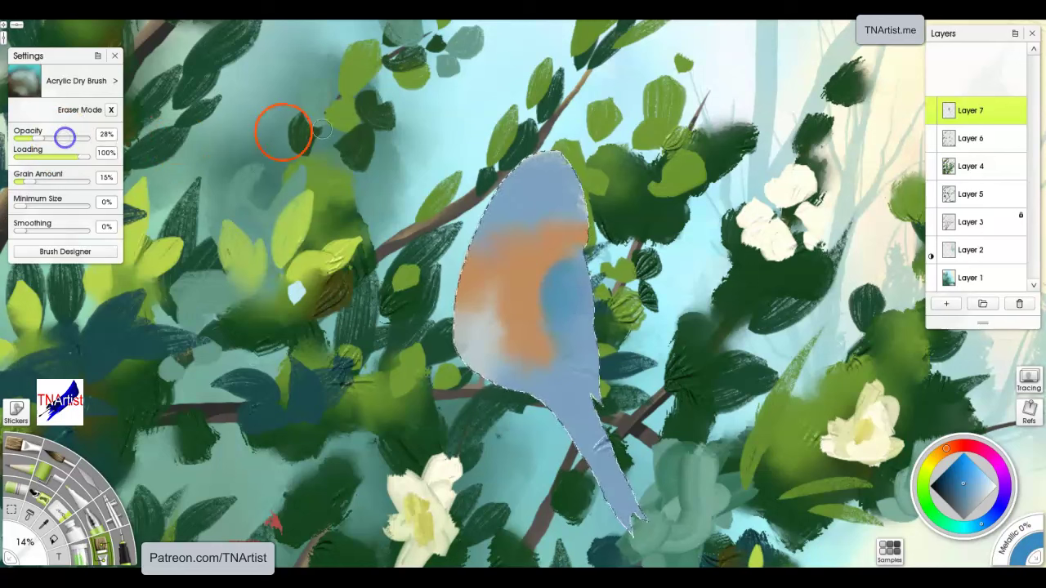
{"action": "left_click", "coordinate": [57, 138]}
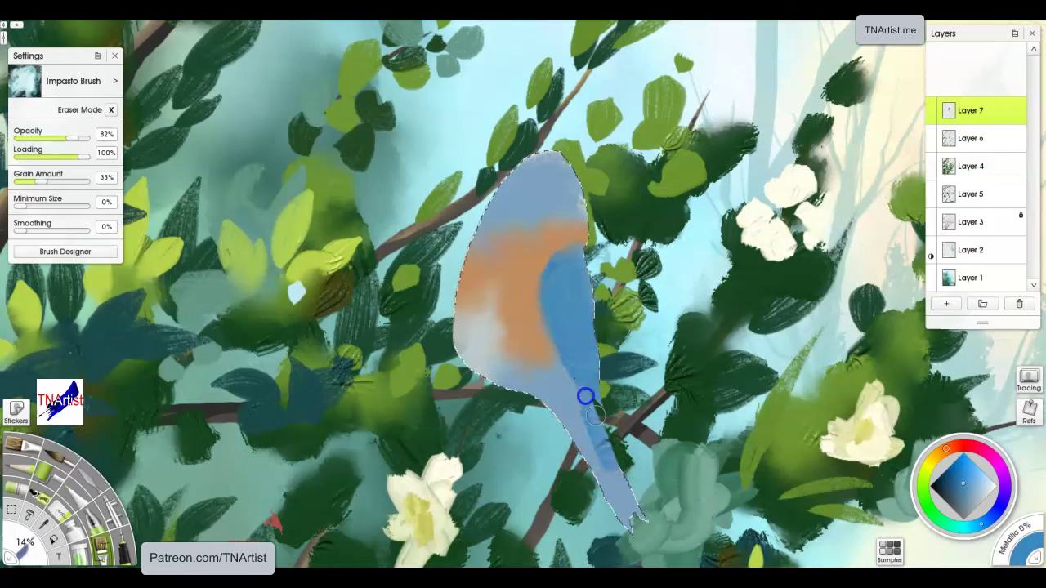
{"action": "mouse_move", "coordinate": [639, 534]}
{"action": "left_mouse_down"}
{"action": "mouse_move", "coordinate": [634, 516]}
{"action": "mouse_move", "coordinate": [647, 528]}
{"action": "left_mouse_up"}
- Paint the bird's head blue, release the selection and deepen the crown with a slightly more violet blue
{"action": "mouse_move", "coordinate": [558, 170]}
{"action": "left_mouse_down"}
{"action": "mouse_move", "coordinate": [583, 181]}
{"action": "mouse_move", "coordinate": [578, 190]}
{"action": "mouse_move", "coordinate": [558, 187]}
{"action": "mouse_move", "coordinate": [545, 166]}
{"action": "mouse_move", "coordinate": [506, 174]}
{"action": "mouse_move", "coordinate": [512, 186]}
{"action": "mouse_move", "coordinate": [549, 196]}
{"action": "left_mouse_up"}
{"action": "key", "text": "ctrl+d"}
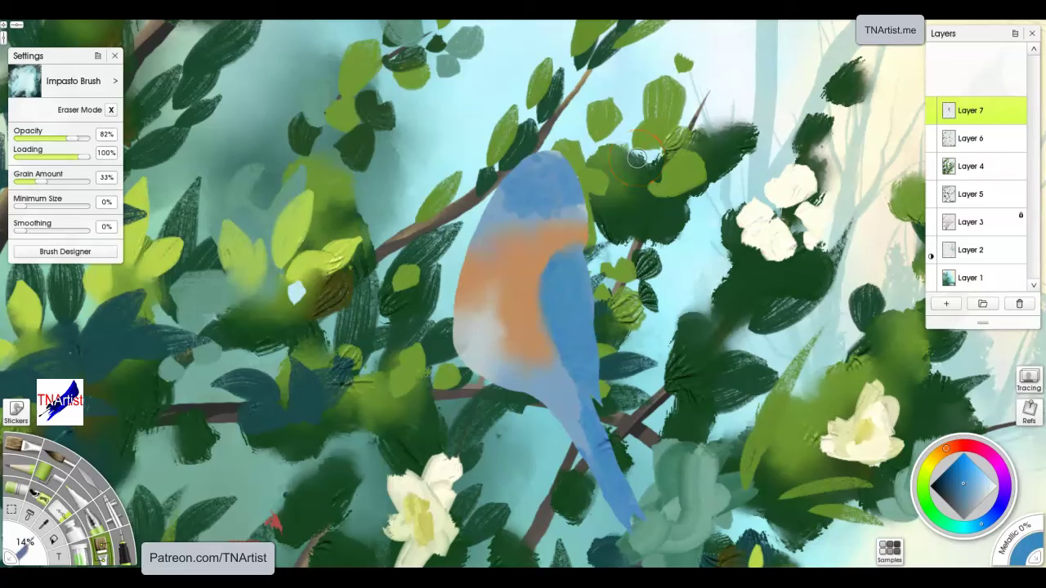
{"action": "left_click", "coordinate": [990, 508]}
{"action": "left_click_drag", "start_coordinate": [983, 523], "coordinate": [987, 521]}
{"action": "mouse_move", "coordinate": [548, 171]}
{"action": "left_mouse_down"}
{"action": "mouse_move", "coordinate": [520, 175]}
{"action": "mouse_move", "coordinate": [509, 189]}
{"action": "mouse_move", "coordinate": [534, 164]}
{"action": "mouse_move", "coordinate": [505, 185]}
{"action": "mouse_move", "coordinate": [550, 193]}
{"action": "mouse_move", "coordinate": [567, 170]}
{"action": "left_mouse_up"}
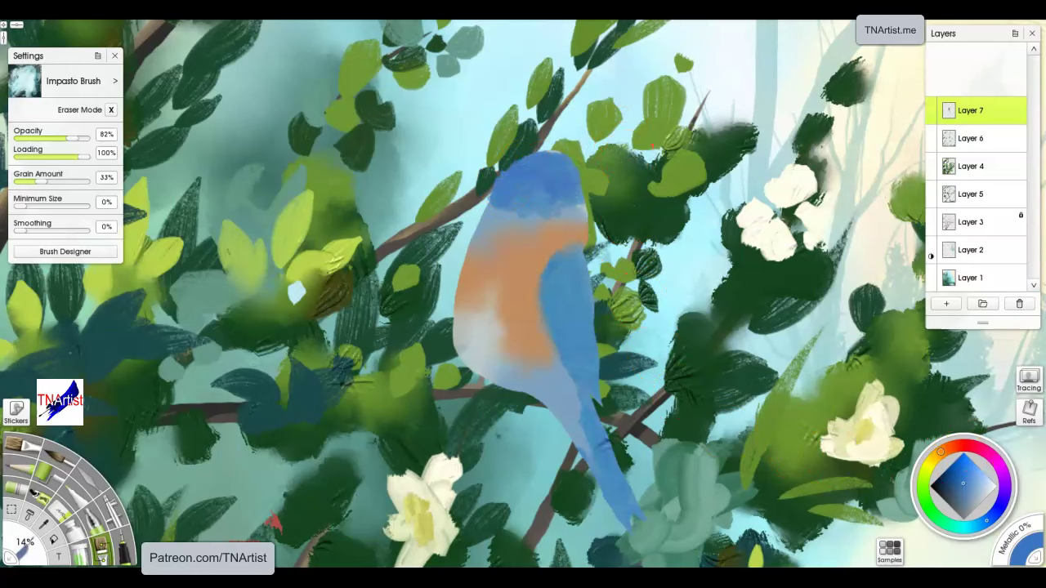
- Extend the blue on the back of the head and reshape the wing's edges and tip with the Old Brush at 7% size
{"action": "key", "text": "b"}
{"action": "mouse_move", "coordinate": [544, 182]}
{"action": "left_mouse_down"}
{"action": "mouse_move", "coordinate": [515, 192]}
{"action": "mouse_move", "coordinate": [548, 170]}
{"action": "mouse_move", "coordinate": [519, 177]}
{"action": "mouse_move", "coordinate": [491, 202]}
{"action": "mouse_move", "coordinate": [525, 177]}
{"action": "left_mouse_up"}
{"action": "mouse_move", "coordinate": [547, 292]}
{"action": "left_mouse_down"}
{"action": "mouse_move", "coordinate": [567, 345]}
{"action": "mouse_move", "coordinate": [558, 273]}
{"action": "mouse_move", "coordinate": [563, 322]}
{"action": "mouse_move", "coordinate": [548, 294]}
{"action": "mouse_move", "coordinate": [579, 373]}
{"action": "left_mouse_up"}
{"action": "key", "text": "["}
{"action": "key", "text": "["}
{"action": "key", "text": "["}
{"action": "key", "text": "["}
{"action": "key", "text": "["}
{"action": "key", "text": "["}
{"action": "key", "text": "["}
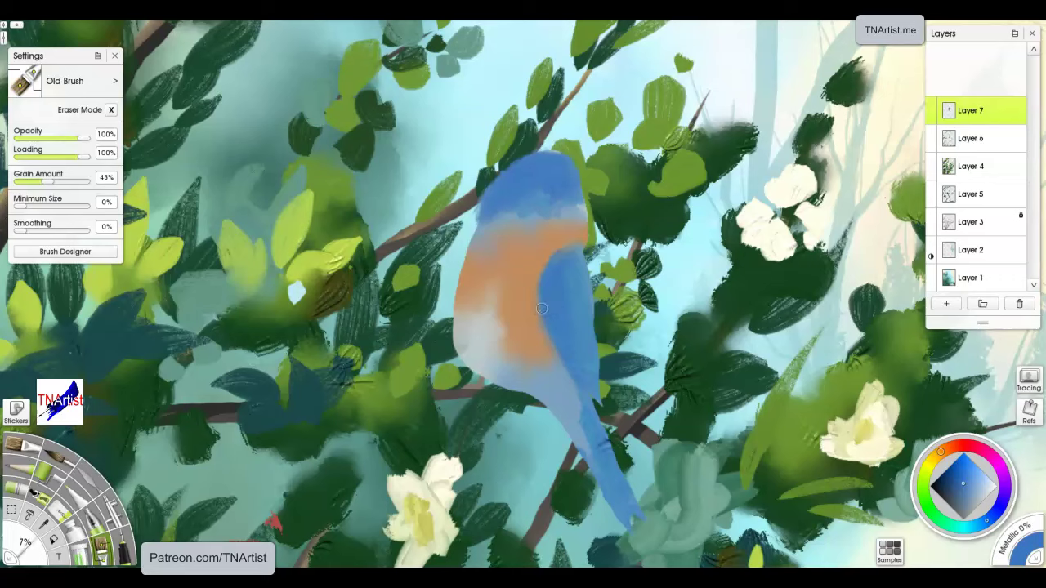
{"action": "mouse_move", "coordinate": [585, 276]}
{"action": "left_mouse_down"}
{"action": "mouse_move", "coordinate": [580, 312]}
{"action": "mouse_move", "coordinate": [572, 295]}
{"action": "mouse_move", "coordinate": [596, 364]}
{"action": "mouse_move", "coordinate": [586, 305]}
{"action": "mouse_move", "coordinate": [589, 315]}
{"action": "mouse_move", "coordinate": [601, 403]}
{"action": "mouse_move", "coordinate": [582, 388]}
{"action": "mouse_move", "coordinate": [611, 414]}
{"action": "mouse_move", "coordinate": [584, 363]}
{"action": "mouse_move", "coordinate": [591, 406]}
{"action": "mouse_move", "coordinate": [578, 402]}
{"action": "mouse_move", "coordinate": [647, 525]}
{"action": "mouse_move", "coordinate": [606, 484]}
{"action": "mouse_move", "coordinate": [566, 392]}
{"action": "mouse_move", "coordinate": [553, 404]}
{"action": "mouse_move", "coordinate": [533, 379]}
{"action": "mouse_move", "coordinate": [554, 410]}
{"action": "mouse_move", "coordinate": [567, 397]}
{"action": "mouse_move", "coordinate": [530, 389]}
{"action": "left_mouse_up"}
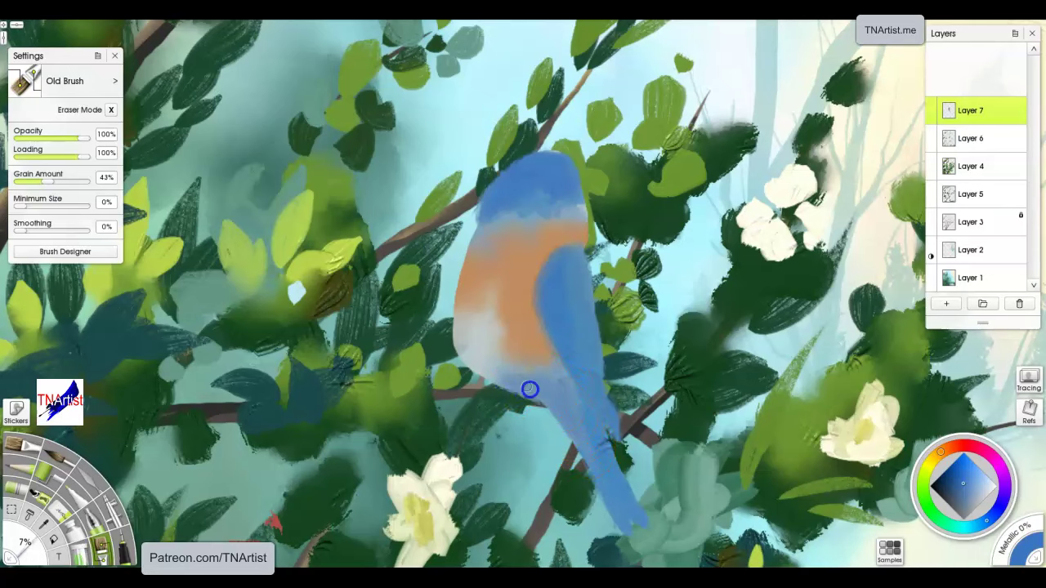
- Sample the bird's own greys, orange and blue to blend the belly, round out the breast edge and touch up the head
{"action": "left_click", "coordinate": [486, 352], "text": "alt"}
{"action": "mouse_move", "coordinate": [486, 352]}
{"action": "left_mouse_down"}
{"action": "mouse_move", "coordinate": [460, 312]}
{"action": "mouse_move", "coordinate": [500, 370]}
{"action": "mouse_move", "coordinate": [530, 362]}
{"action": "mouse_move", "coordinate": [523, 376]}
{"action": "mouse_move", "coordinate": [547, 374]}
{"action": "mouse_move", "coordinate": [502, 343]}
{"action": "mouse_move", "coordinate": [530, 376]}
{"action": "left_mouse_up"}
{"action": "left_click", "coordinate": [498, 339], "text": "alt"}
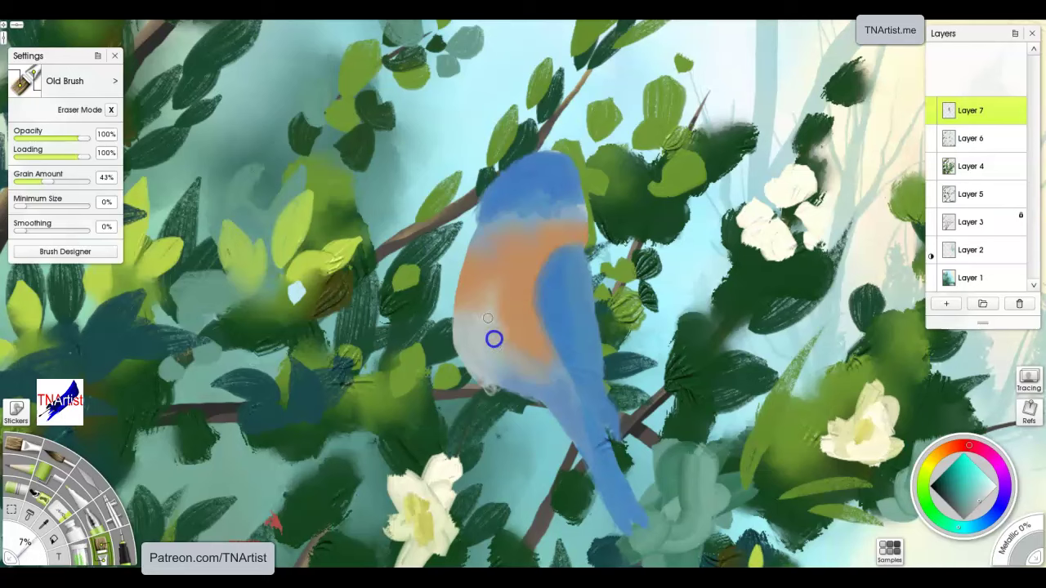
{"action": "left_click", "coordinate": [492, 298], "text": "alt"}
{"action": "left_click", "coordinate": [457, 307], "text": "alt"}
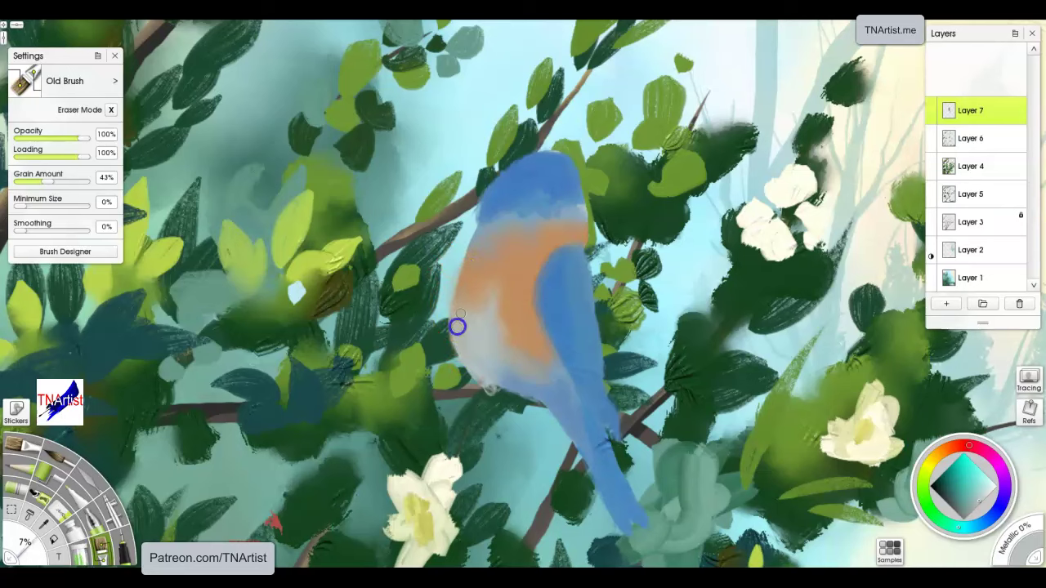
{"action": "left_click", "coordinate": [460, 297], "text": "alt"}
{"action": "left_click", "coordinate": [569, 180], "text": "alt"}
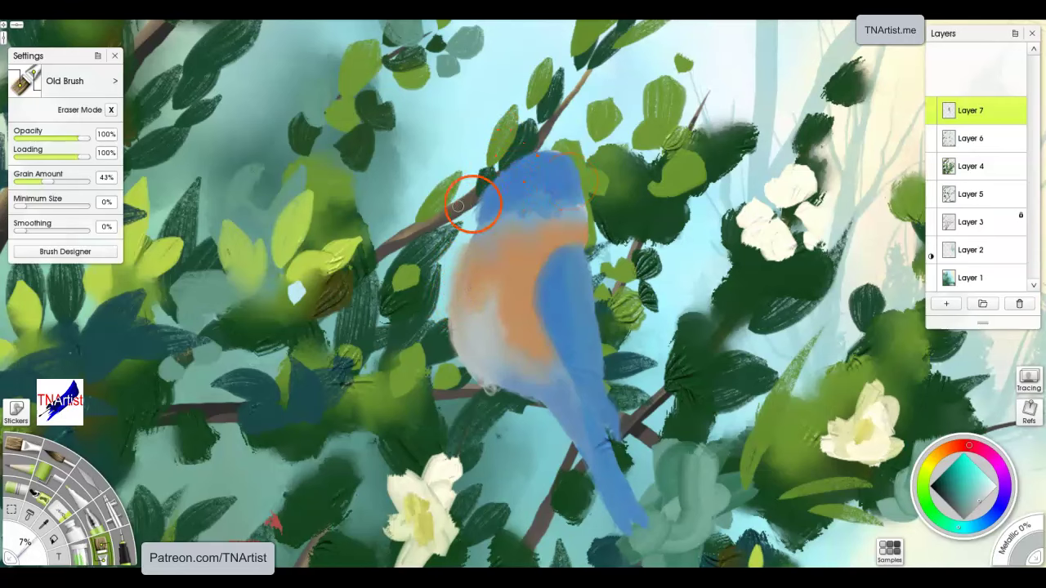
- Trim the outline of the bird's head, neck, breast and belly using Instant Erase at 12% size
{"action": "key", "text": "e"}
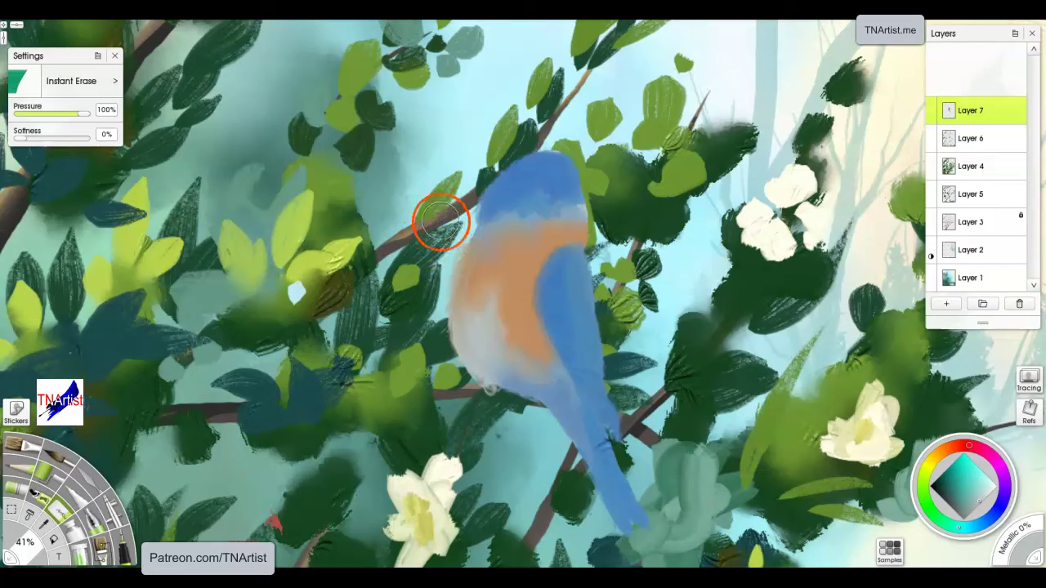
{"action": "key", "text": "bracketleft"}
{"action": "key", "text": "bracketleft"}
{"action": "key", "text": "bracketleft"}
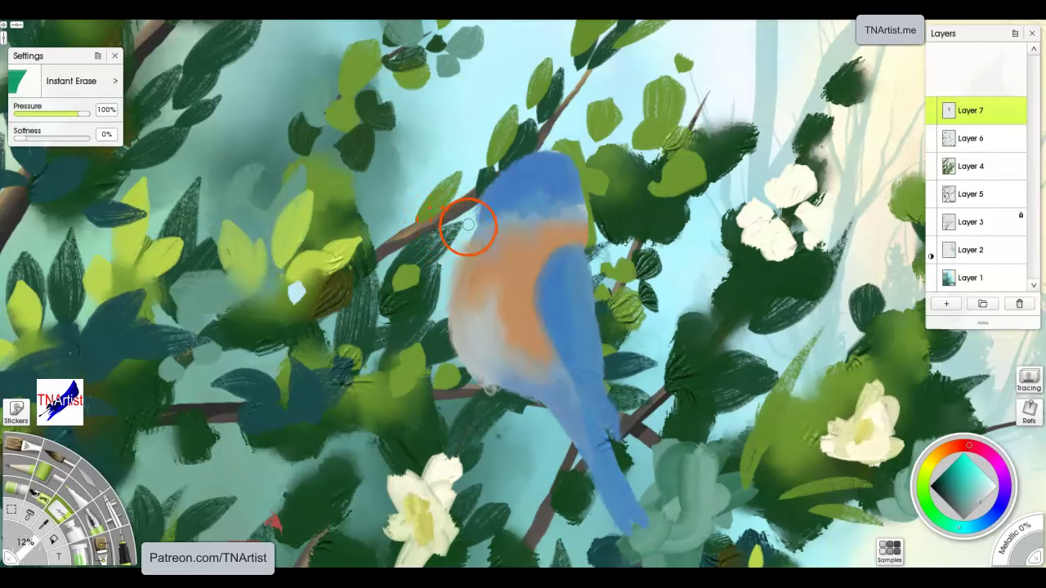
{"action": "mouse_move", "coordinate": [469, 223]}
{"action": "left_mouse_down"}
{"action": "mouse_move", "coordinate": [507, 164]}
{"action": "mouse_move", "coordinate": [570, 148]}
{"action": "left_mouse_up"}
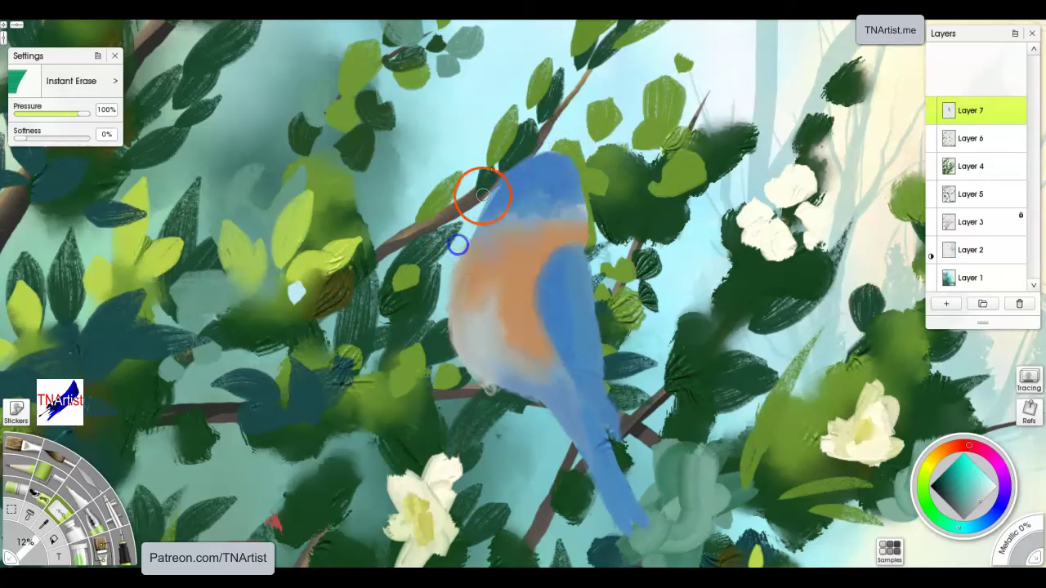
{"action": "mouse_move", "coordinate": [456, 268]}
{"action": "left_mouse_down"}
{"action": "mouse_move", "coordinate": [446, 351]}
{"action": "mouse_move", "coordinate": [449, 282]}
{"action": "mouse_move", "coordinate": [446, 321]}
{"action": "mouse_move", "coordinate": [505, 406]}
{"action": "left_mouse_up"}
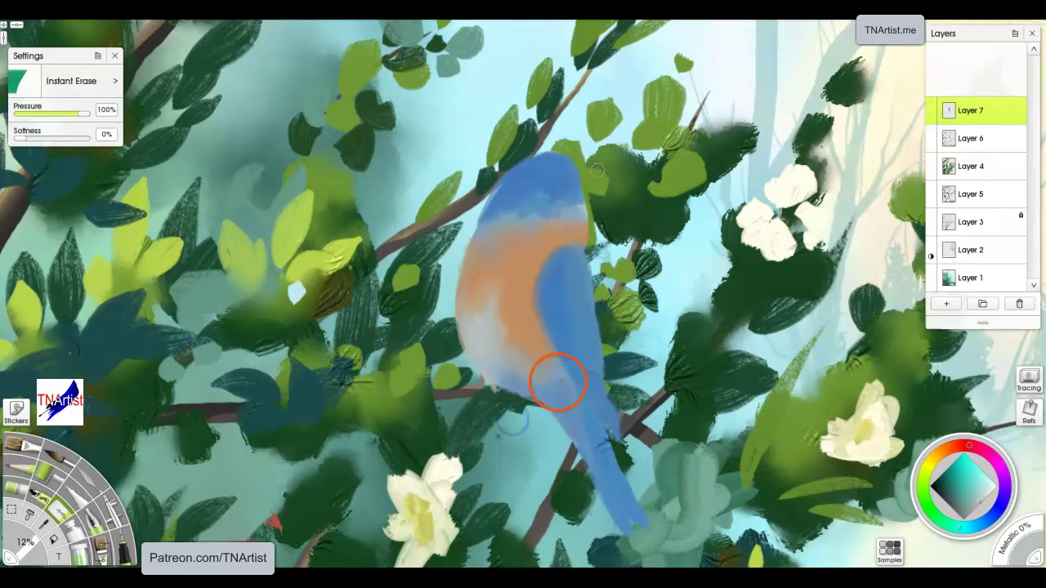
{"action": "left_click_drag", "start_coordinate": [593, 240], "coordinate": [596, 253]}
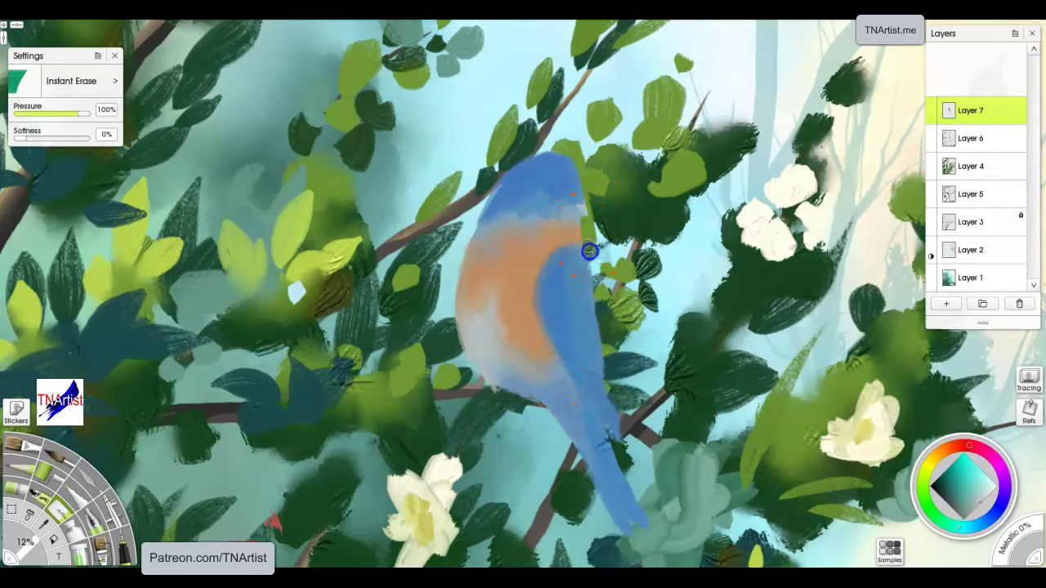
{"action": "mouse_move", "coordinate": [568, 162]}
{"action": "left_mouse_down"}
{"action": "mouse_move", "coordinate": [548, 149]}
{"action": "mouse_move", "coordinate": [515, 153]}
{"action": "mouse_move", "coordinate": [533, 145]}
{"action": "mouse_move", "coordinate": [556, 153]}
{"action": "mouse_move", "coordinate": [521, 154]}
{"action": "mouse_move", "coordinate": [569, 157]}
{"action": "mouse_move", "coordinate": [551, 150]}
{"action": "mouse_move", "coordinate": [497, 167]}
{"action": "left_mouse_up"}
{"action": "left_click_drag", "start_coordinate": [472, 206], "coordinate": [467, 239]}
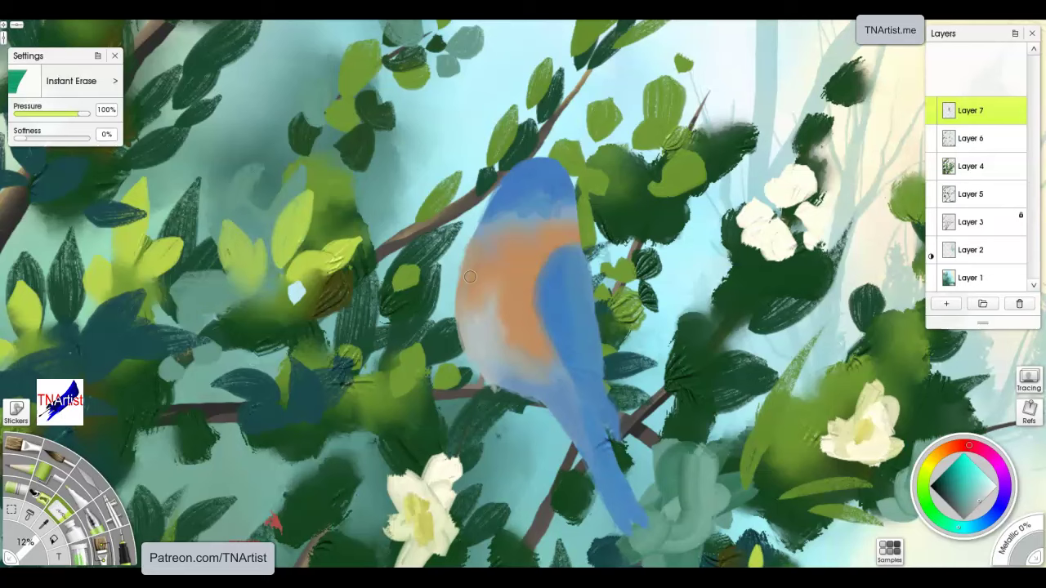
- Add a soft light grey-blue highlight to the upper wing with the Mountain-Brush-2 brush
{"action": "key", "text": "b"}
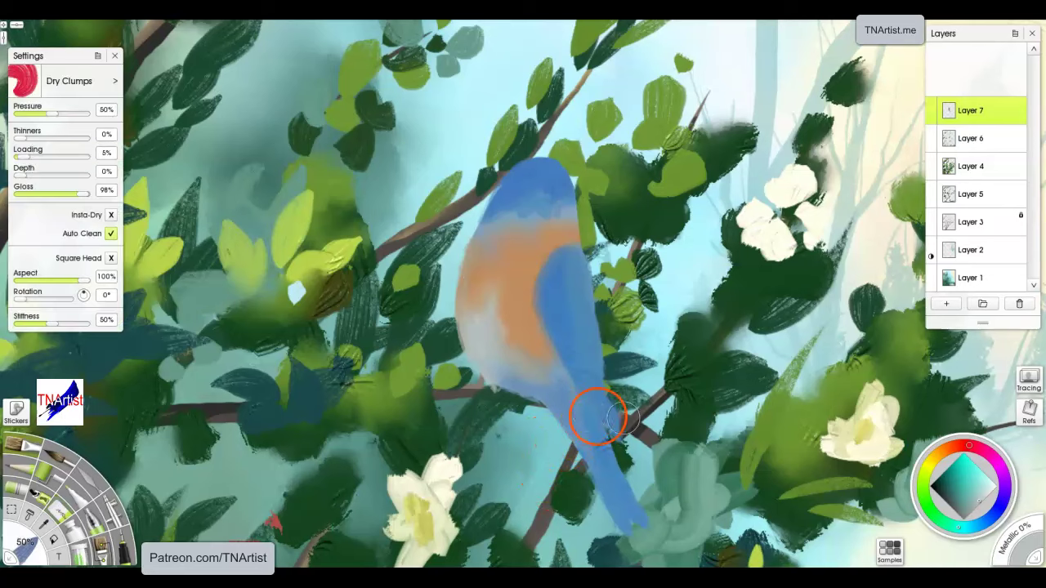
{"action": "key", "text": "c"}
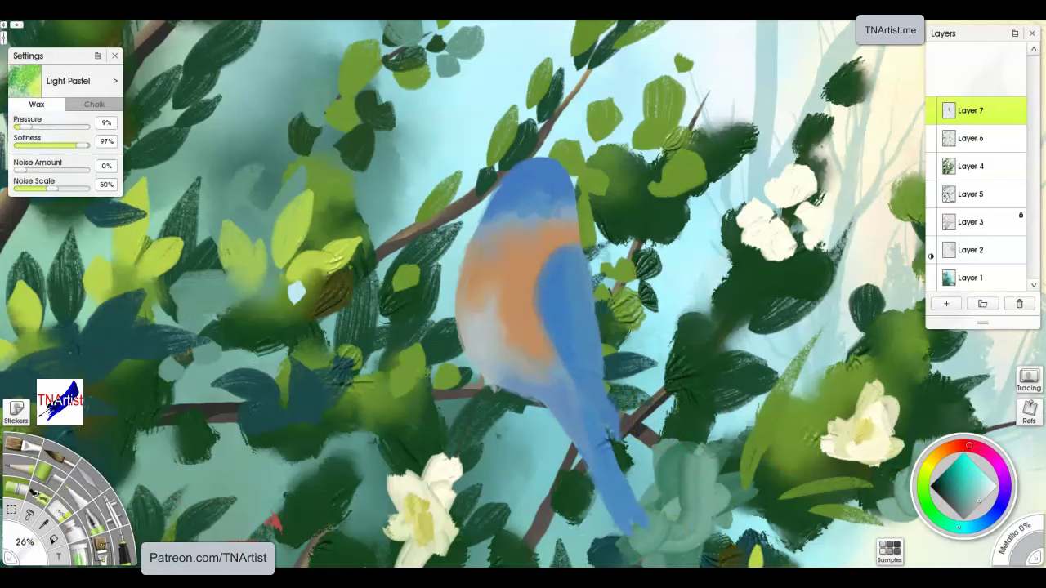
{"action": "left_click", "coordinate": [103, 549]}
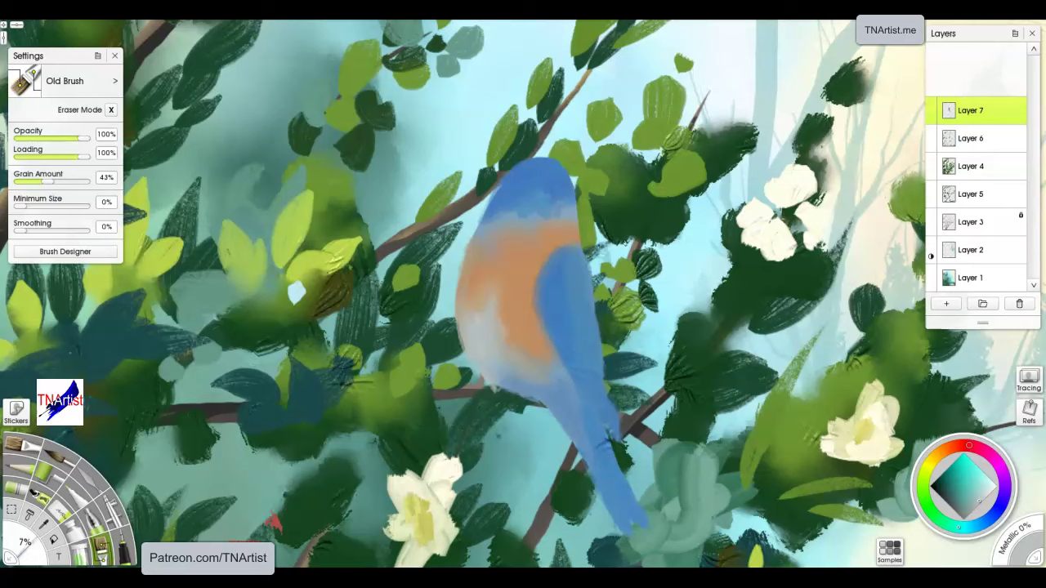
{"action": "key", "text": "m"}
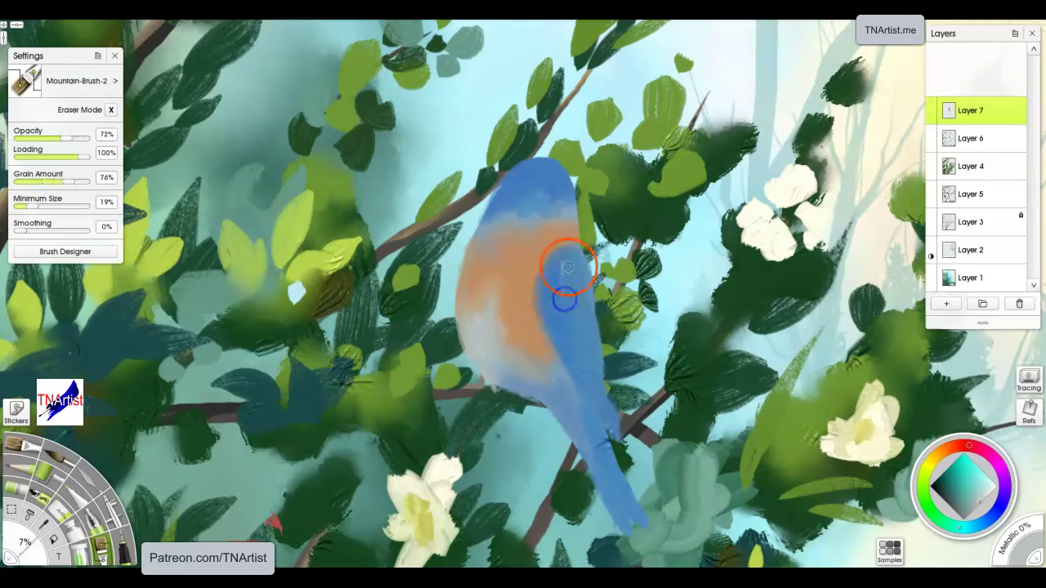
{"action": "left_click_drag", "start_coordinate": [558, 255], "coordinate": [574, 353]}
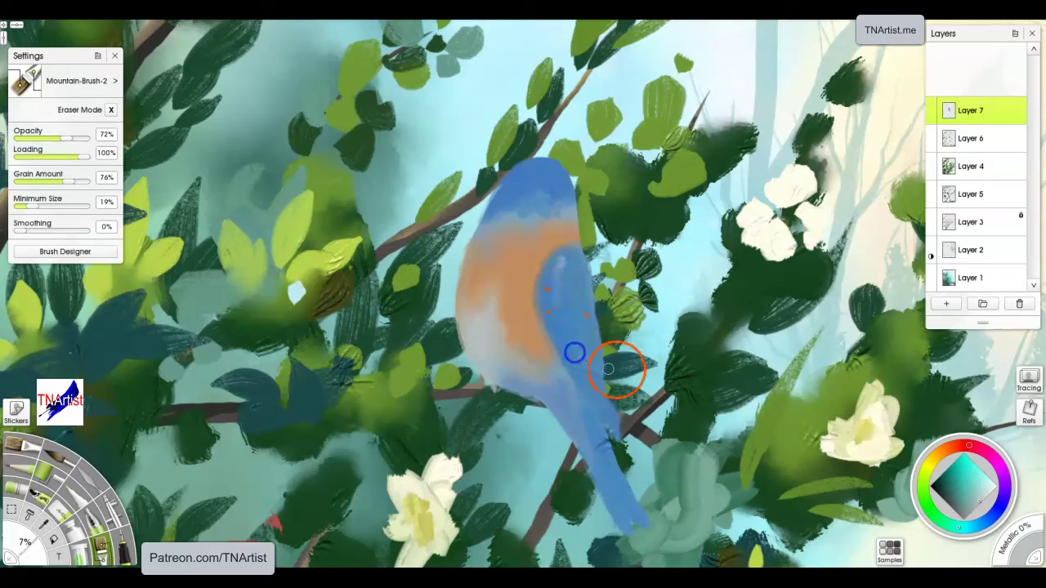
- Mix a dark blue and shade the bird's wing down to its tip, using the 1in Brush General for the main strokes
{"action": "left_click_drag", "start_coordinate": [983, 525], "coordinate": [996, 513]}
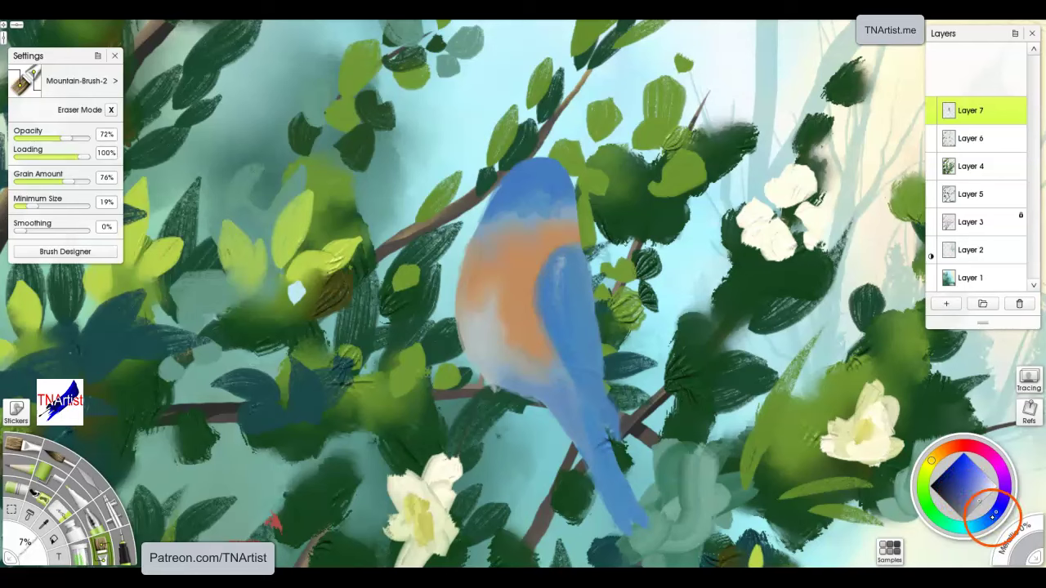
{"action": "left_click", "coordinate": [958, 496]}
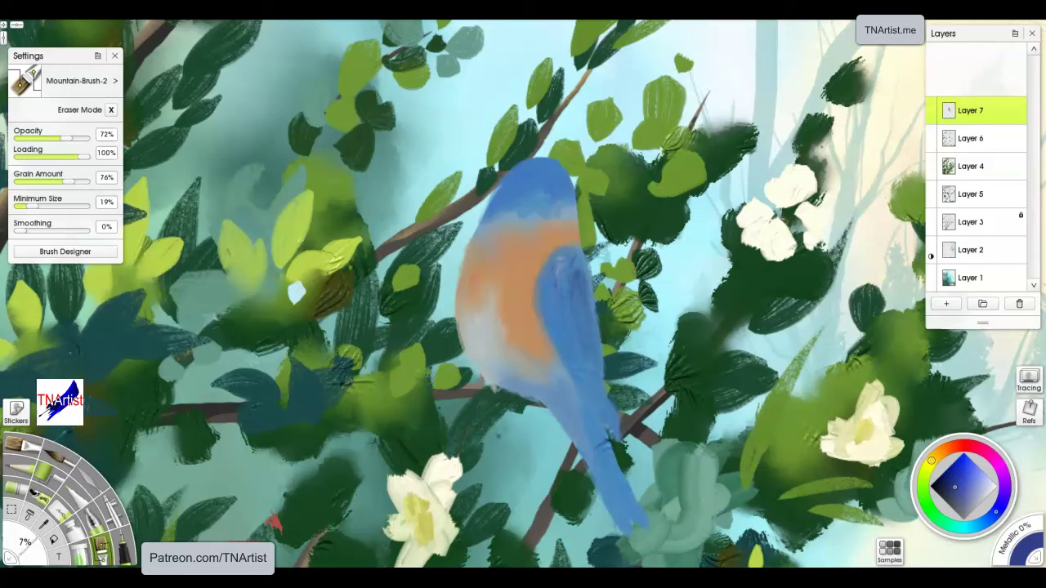
{"action": "mouse_move", "coordinate": [545, 254]}
{"action": "left_mouse_down"}
{"action": "mouse_move", "coordinate": [572, 285]}
{"action": "mouse_move", "coordinate": [567, 305]}
{"action": "left_mouse_up"}
{"action": "mouse_move", "coordinate": [557, 259]}
{"action": "left_mouse_down"}
{"action": "mouse_move", "coordinate": [553, 319]}
{"action": "mouse_move", "coordinate": [577, 300]}
{"action": "mouse_move", "coordinate": [537, 293]}
{"action": "mouse_move", "coordinate": [558, 334]}
{"action": "left_mouse_up"}
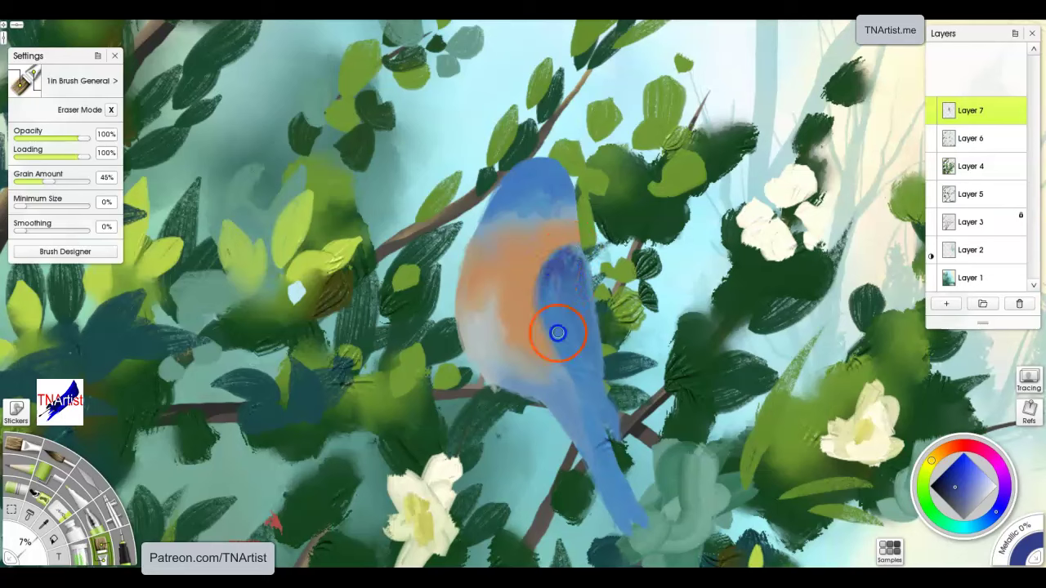
{"action": "mouse_move", "coordinate": [577, 278]}
{"action": "left_mouse_down"}
{"action": "mouse_move", "coordinate": [586, 347]}
{"action": "mouse_move", "coordinate": [594, 329]}
{"action": "mouse_move", "coordinate": [572, 283]}
{"action": "left_mouse_up"}
{"action": "mouse_move", "coordinate": [578, 347]}
{"action": "left_mouse_down"}
{"action": "mouse_move", "coordinate": [548, 295]}
{"action": "mouse_move", "coordinate": [562, 260]}
{"action": "mouse_move", "coordinate": [550, 300]}
{"action": "mouse_move", "coordinate": [581, 383]}
{"action": "mouse_move", "coordinate": [593, 387]}
{"action": "mouse_move", "coordinate": [587, 361]}
{"action": "mouse_move", "coordinate": [613, 418]}
{"action": "mouse_move", "coordinate": [564, 343]}
{"action": "mouse_move", "coordinate": [562, 317]}
{"action": "mouse_move", "coordinate": [575, 392]}
{"action": "mouse_move", "coordinate": [556, 344]}
{"action": "mouse_move", "coordinate": [582, 363]}
{"action": "mouse_move", "coordinate": [567, 354]}
{"action": "mouse_move", "coordinate": [541, 284]}
{"action": "mouse_move", "coordinate": [555, 343]}
{"action": "left_mouse_up"}
- Shade the bird's head, shoulder and the breast area beside the wing with the same dark blue
{"action": "mouse_move", "coordinate": [546, 271]}
{"action": "left_mouse_down"}
{"action": "mouse_move", "coordinate": [525, 190]}
{"action": "mouse_move", "coordinate": [586, 186]}
{"action": "mouse_move", "coordinate": [565, 181]}
{"action": "mouse_move", "coordinate": [544, 199]}
{"action": "left_mouse_up"}
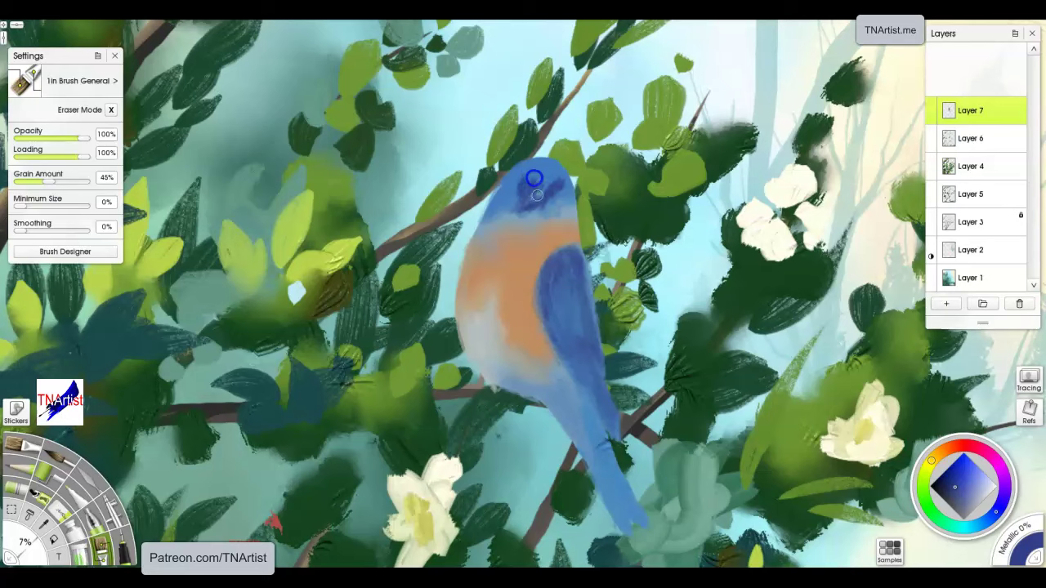
{"action": "mouse_move", "coordinate": [520, 203]}
{"action": "left_mouse_down"}
{"action": "mouse_move", "coordinate": [476, 229]}
{"action": "mouse_move", "coordinate": [480, 216]}
{"action": "mouse_move", "coordinate": [472, 246]}
{"action": "left_mouse_up"}
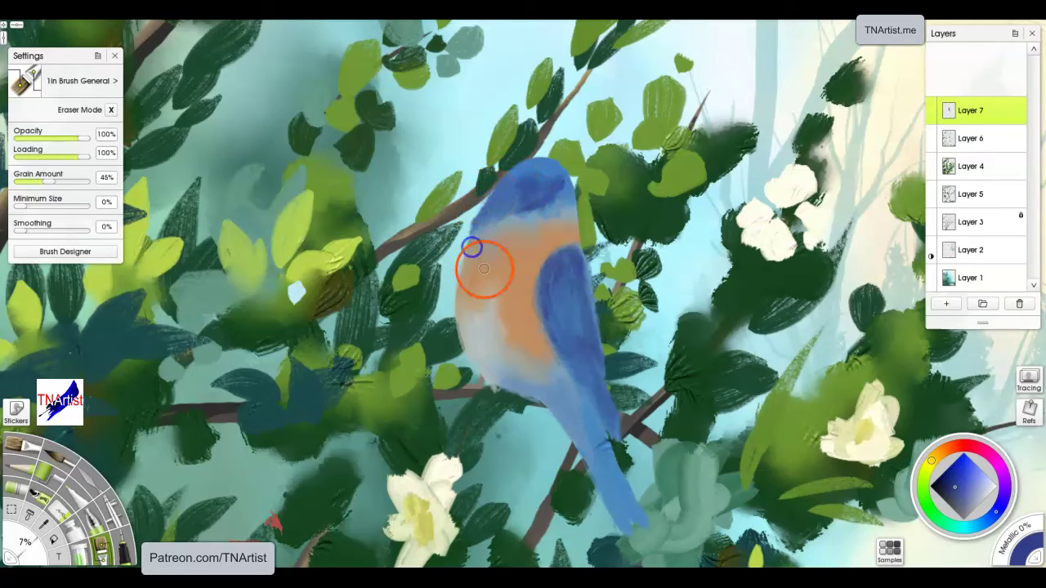
{"action": "mouse_move", "coordinate": [572, 327]}
{"action": "left_mouse_down"}
{"action": "mouse_move", "coordinate": [530, 377]}
{"action": "mouse_move", "coordinate": [537, 381]}
{"action": "mouse_move", "coordinate": [533, 324]}
{"action": "mouse_move", "coordinate": [546, 351]}
{"action": "mouse_move", "coordinate": [532, 376]}
{"action": "mouse_move", "coordinate": [510, 372]}
{"action": "mouse_move", "coordinate": [550, 365]}
{"action": "mouse_move", "coordinate": [523, 384]}
{"action": "mouse_move", "coordinate": [531, 277]}
{"action": "mouse_move", "coordinate": [519, 291]}
{"action": "mouse_move", "coordinate": [520, 281]}
{"action": "mouse_move", "coordinate": [542, 251]}
{"action": "mouse_move", "coordinate": [561, 248]}
{"action": "mouse_move", "coordinate": [559, 226]}
{"action": "mouse_move", "coordinate": [537, 255]}
{"action": "mouse_move", "coordinate": [547, 219]}
{"action": "mouse_move", "coordinate": [555, 239]}
{"action": "mouse_move", "coordinate": [571, 216]}
{"action": "mouse_move", "coordinate": [565, 201]}
{"action": "mouse_move", "coordinate": [543, 221]}
{"action": "mouse_move", "coordinate": [566, 208]}
{"action": "mouse_move", "coordinate": [532, 290]}
{"action": "mouse_move", "coordinate": [524, 234]}
{"action": "mouse_move", "coordinate": [510, 226]}
{"action": "mouse_move", "coordinate": [522, 222]}
{"action": "mouse_move", "coordinate": [461, 257]}
{"action": "mouse_move", "coordinate": [494, 218]}
{"action": "mouse_move", "coordinate": [530, 220]}
{"action": "mouse_move", "coordinate": [482, 231]}
{"action": "mouse_move", "coordinate": [545, 215]}
{"action": "mouse_move", "coordinate": [482, 238]}
{"action": "mouse_move", "coordinate": [472, 262]}
{"action": "mouse_move", "coordinate": [483, 256]}
{"action": "mouse_move", "coordinate": [467, 263]}
{"action": "mouse_move", "coordinate": [473, 229]}
{"action": "mouse_move", "coordinate": [471, 246]}
{"action": "mouse_move", "coordinate": [488, 215]}
{"action": "mouse_move", "coordinate": [530, 291]}
{"action": "left_mouse_up"}
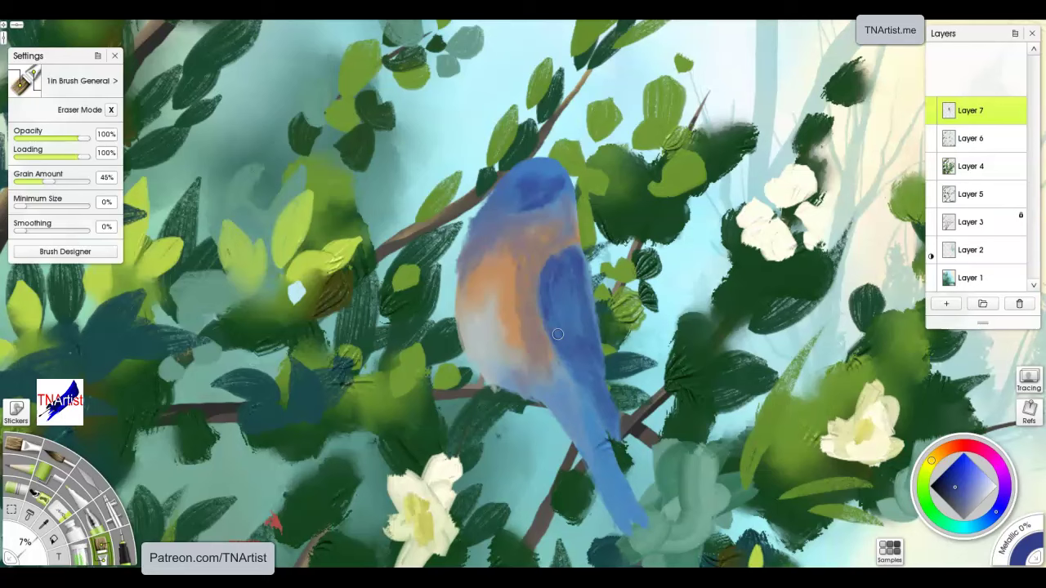
- Mix a warm orange-brown and repaint the bird's breast and the flank along the wing's inner edge
{"action": "left_click", "coordinate": [933, 465]}
{"action": "left_click", "coordinate": [941, 454]}
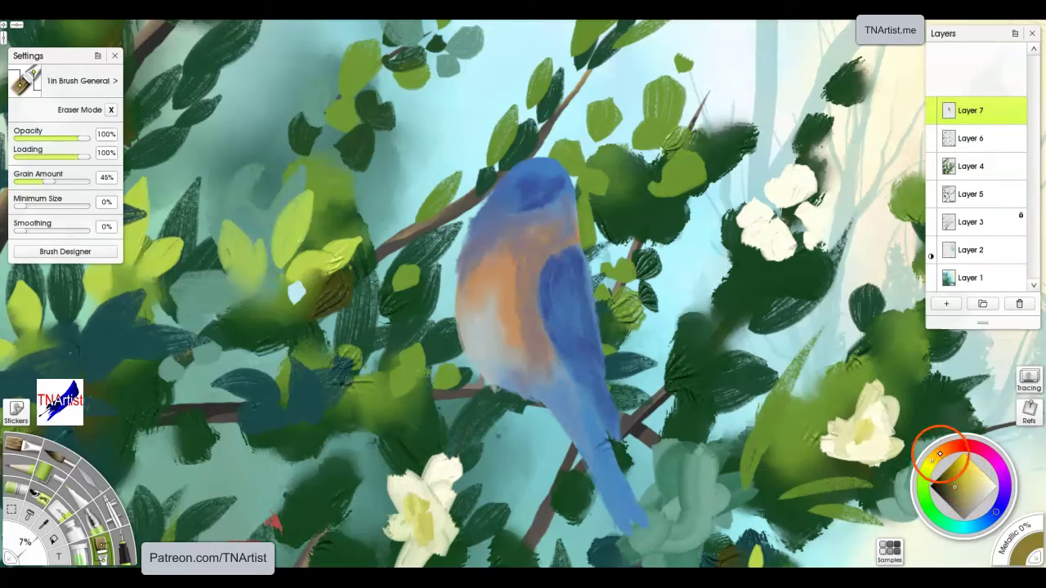
{"action": "left_click", "coordinate": [983, 478]}
{"action": "left_click", "coordinate": [970, 493]}
{"action": "left_click", "coordinate": [965, 486]}
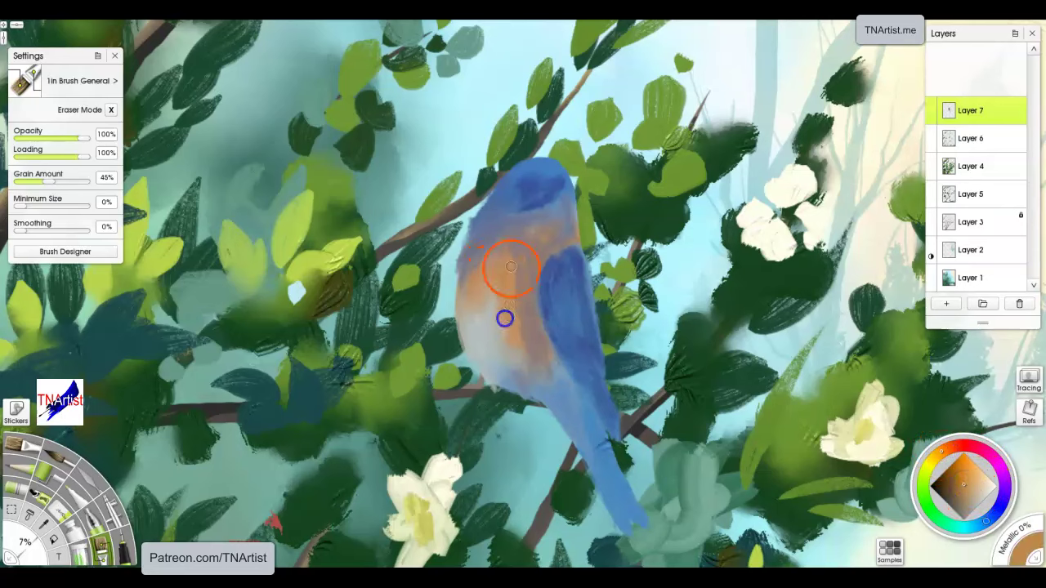
{"action": "mouse_move", "coordinate": [486, 291]}
{"action": "left_mouse_down"}
{"action": "mouse_move", "coordinate": [463, 311]}
{"action": "mouse_move", "coordinate": [467, 263]}
{"action": "mouse_move", "coordinate": [465, 319]}
{"action": "mouse_move", "coordinate": [481, 259]}
{"action": "mouse_move", "coordinate": [496, 262]}
{"action": "left_mouse_up"}
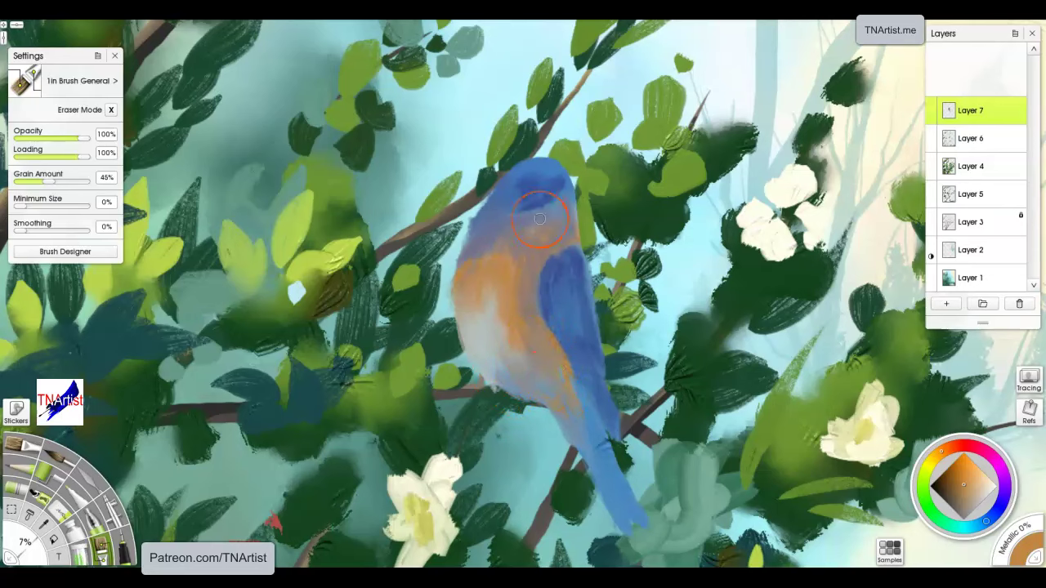
- Pick a medium blue and repaint the bird's nape, crown and cheek over the orange tint
{"action": "left_click", "coordinate": [986, 521]}
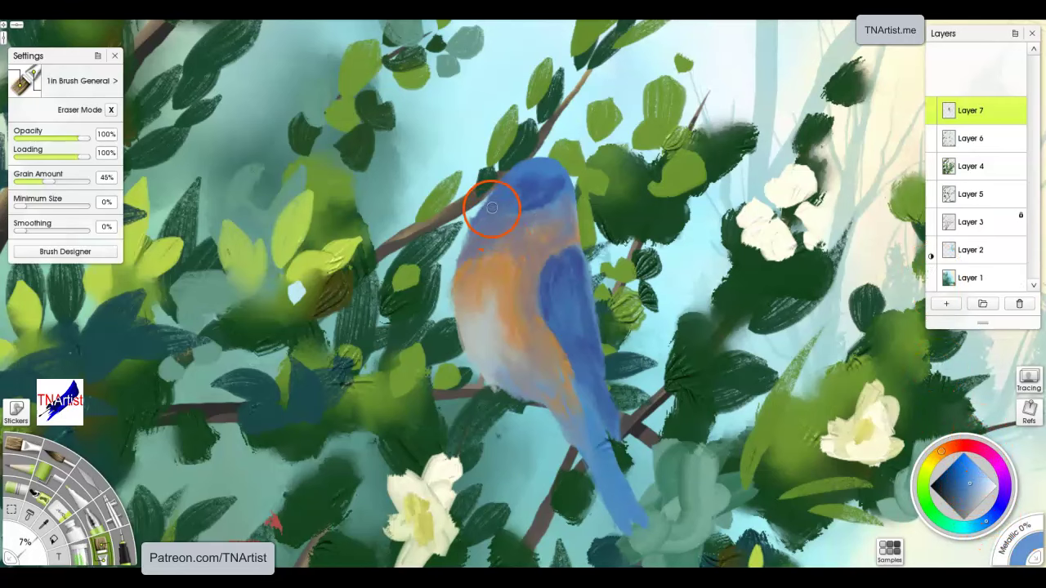
{"action": "mouse_move", "coordinate": [481, 252]}
{"action": "left_mouse_down"}
{"action": "mouse_move", "coordinate": [480, 215]}
{"action": "mouse_move", "coordinate": [471, 247]}
{"action": "mouse_move", "coordinate": [491, 198]}
{"action": "mouse_move", "coordinate": [520, 177]}
{"action": "mouse_move", "coordinate": [484, 217]}
{"action": "left_mouse_up"}
{"action": "mouse_move", "coordinate": [516, 181]}
{"action": "left_mouse_down"}
{"action": "mouse_move", "coordinate": [497, 199]}
{"action": "mouse_move", "coordinate": [533, 168]}
{"action": "left_mouse_up"}
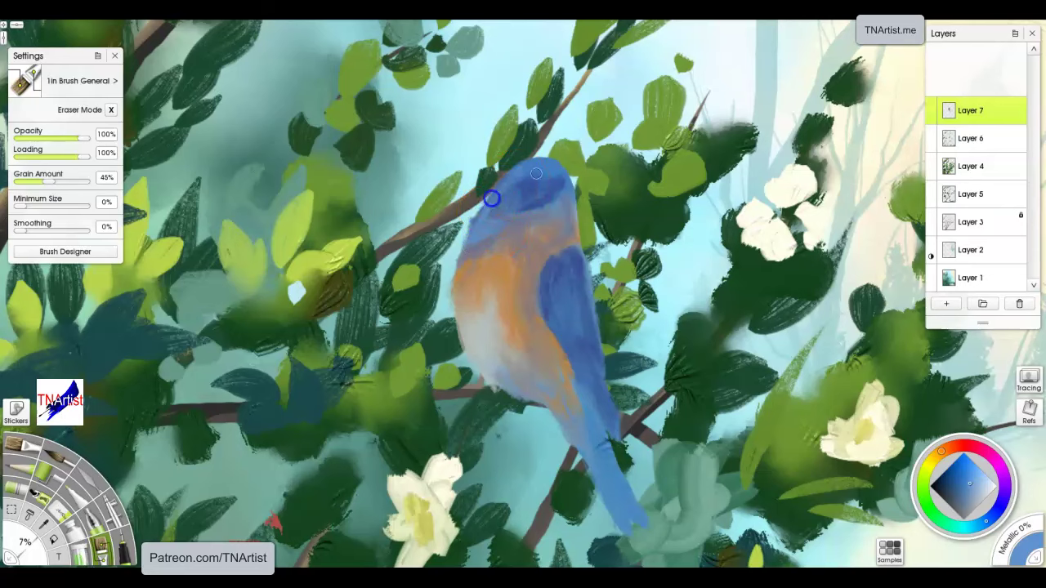
{"action": "left_click_drag", "start_coordinate": [514, 187], "coordinate": [551, 207]}
- Mix a dark navy blue and deepen the shadows on the bird's face, wing, wing tip and tail
{"action": "left_click", "coordinate": [949, 488]}
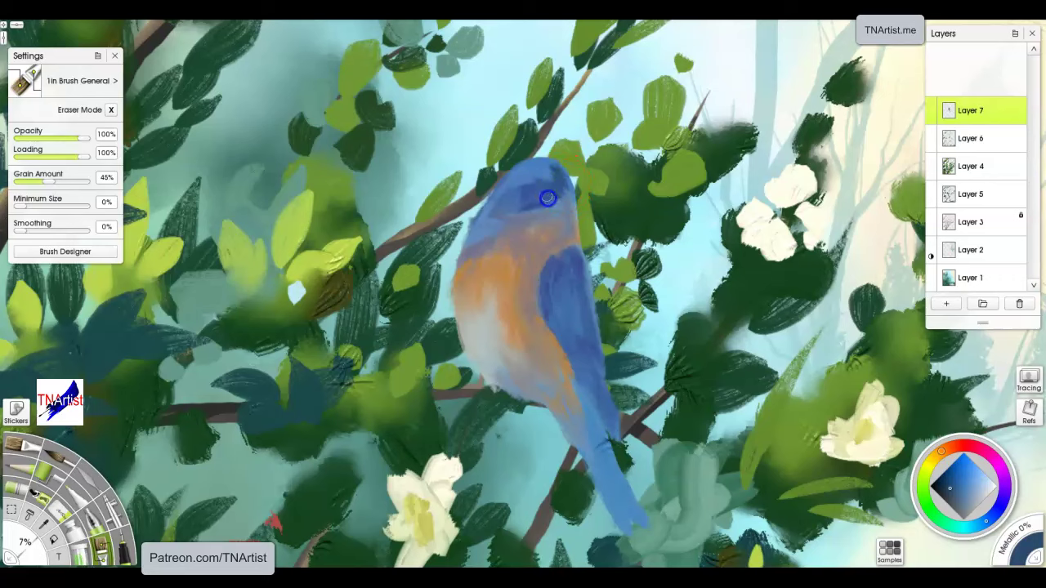
{"action": "mouse_move", "coordinate": [536, 188]}
{"action": "left_mouse_down"}
{"action": "mouse_move", "coordinate": [533, 198]}
{"action": "mouse_move", "coordinate": [553, 200]}
{"action": "mouse_move", "coordinate": [571, 187]}
{"action": "mouse_move", "coordinate": [526, 166]}
{"action": "mouse_move", "coordinate": [505, 186]}
{"action": "left_mouse_up"}
{"action": "left_click_drag", "start_coordinate": [563, 276], "coordinate": [580, 349]}
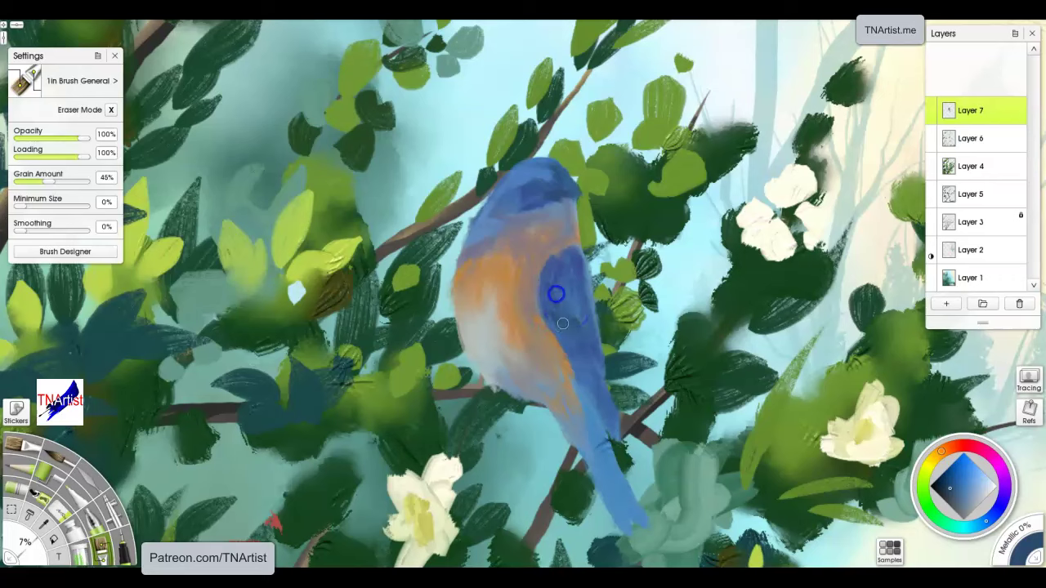
{"action": "mouse_move", "coordinate": [567, 305]}
{"action": "left_mouse_down"}
{"action": "mouse_move", "coordinate": [583, 344]}
{"action": "mouse_move", "coordinate": [574, 332]}
{"action": "mouse_move", "coordinate": [601, 377]}
{"action": "mouse_move", "coordinate": [558, 324]}
{"action": "mouse_move", "coordinate": [587, 373]}
{"action": "left_mouse_up"}
{"action": "mouse_move", "coordinate": [612, 420]}
{"action": "left_mouse_down"}
{"action": "mouse_move", "coordinate": [581, 362]}
{"action": "mouse_move", "coordinate": [597, 412]}
{"action": "left_mouse_up"}
{"action": "mouse_move", "coordinate": [563, 313]}
{"action": "left_mouse_down"}
{"action": "mouse_move", "coordinate": [581, 367]}
{"action": "mouse_move", "coordinate": [577, 333]}
{"action": "left_mouse_up"}
{"action": "mouse_move", "coordinate": [582, 449]}
{"action": "left_mouse_down"}
{"action": "mouse_move", "coordinate": [648, 533]}
{"action": "mouse_move", "coordinate": [589, 463]}
{"action": "mouse_move", "coordinate": [626, 535]}
{"action": "mouse_move", "coordinate": [593, 462]}
{"action": "mouse_move", "coordinate": [627, 532]}
{"action": "mouse_move", "coordinate": [606, 483]}
{"action": "mouse_move", "coordinate": [646, 533]}
{"action": "mouse_move", "coordinate": [578, 405]}
{"action": "mouse_move", "coordinate": [588, 459]}
{"action": "mouse_move", "coordinate": [571, 399]}
{"action": "mouse_move", "coordinate": [593, 441]}
{"action": "mouse_move", "coordinate": [640, 466]}
{"action": "left_mouse_up"}
{"action": "mouse_move", "coordinate": [561, 346]}
{"action": "left_mouse_down"}
{"action": "mouse_move", "coordinate": [621, 444]}
{"action": "mouse_move", "coordinate": [541, 293]}
{"action": "left_mouse_up"}
- Darken the colour to near-black blue and accent the wing's inner edge, the tail and the eye area
{"action": "left_click", "coordinate": [936, 487]}
{"action": "mouse_move", "coordinate": [560, 331]}
{"action": "left_mouse_down"}
{"action": "mouse_move", "coordinate": [579, 341]}
{"action": "mouse_move", "coordinate": [547, 314]}
{"action": "left_mouse_up"}
{"action": "mouse_move", "coordinate": [591, 423]}
{"action": "left_mouse_down"}
{"action": "mouse_move", "coordinate": [650, 527]}
{"action": "mouse_move", "coordinate": [568, 412]}
{"action": "mouse_move", "coordinate": [642, 526]}
{"action": "mouse_move", "coordinate": [599, 484]}
{"action": "left_mouse_up"}
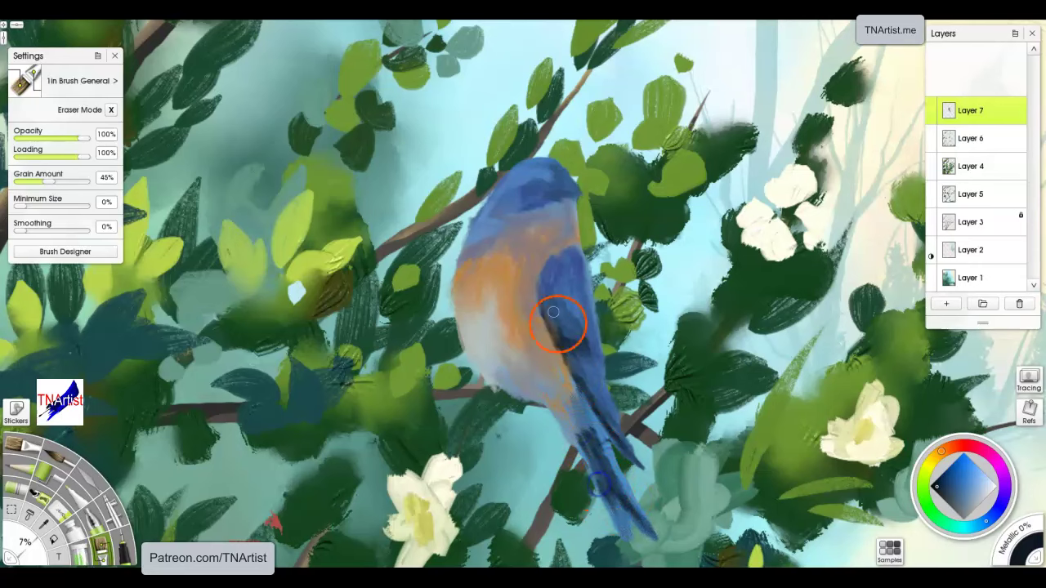
{"action": "left_click_drag", "start_coordinate": [563, 190], "coordinate": [567, 190]}
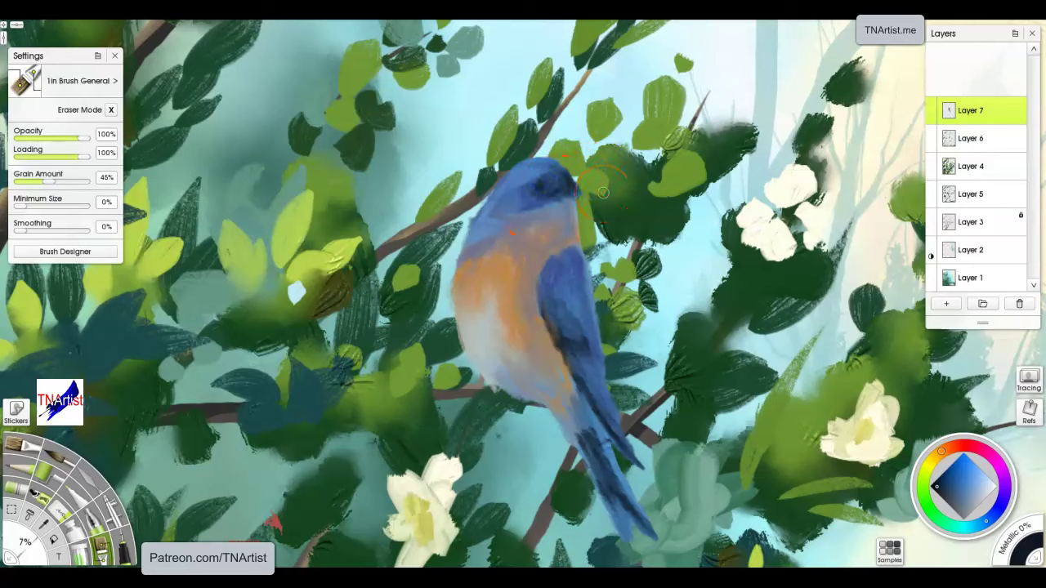
- Switch to a near-black brown and paint the shadow under the bird's beak and along its throat
{"action": "left_click", "coordinate": [941, 451]}
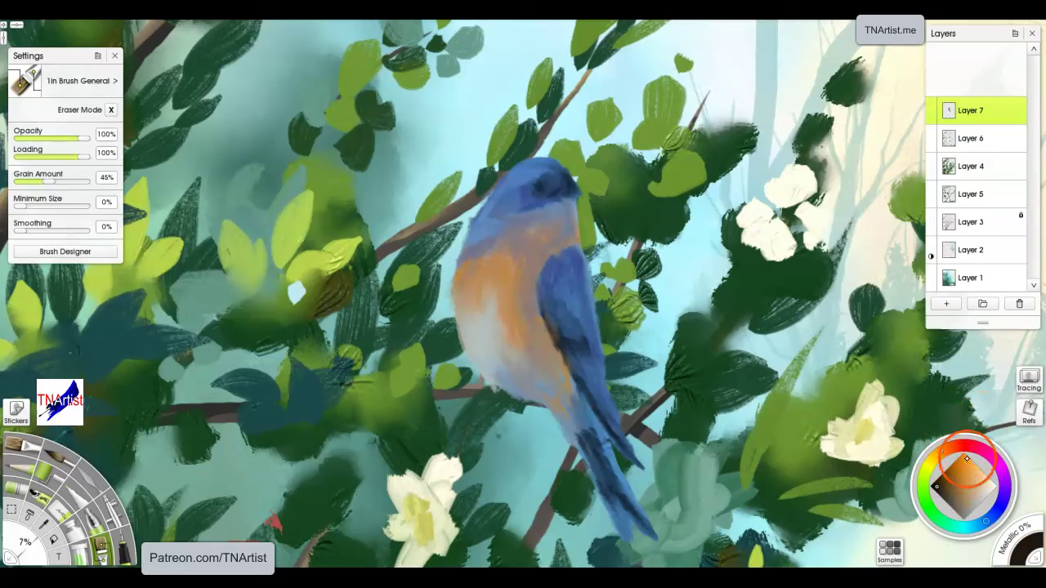
{"action": "left_click_drag", "start_coordinate": [561, 239], "coordinate": [567, 221]}
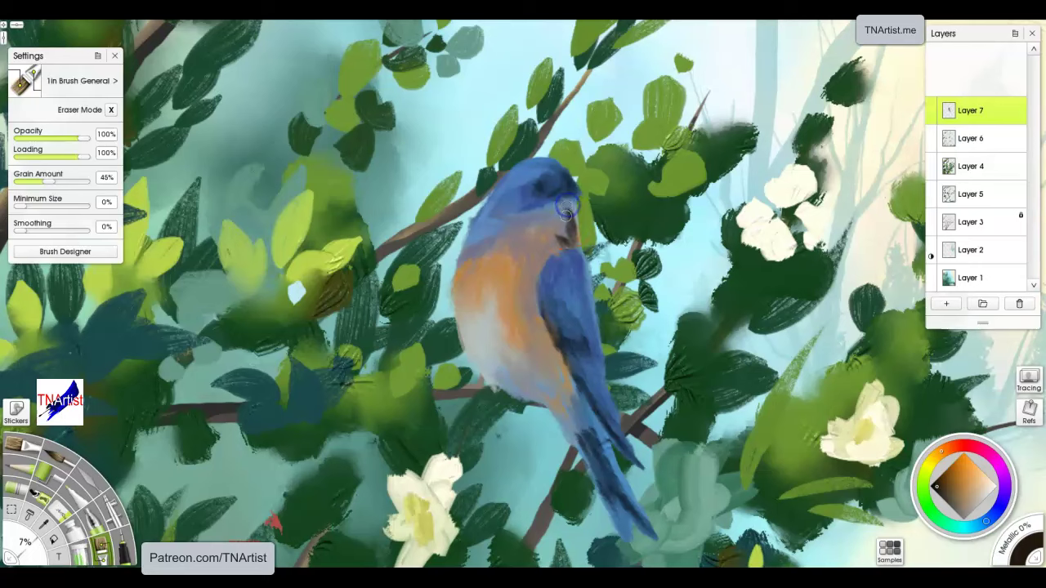
{"action": "mouse_move", "coordinate": [531, 227]}
{"action": "left_mouse_down"}
{"action": "mouse_move", "coordinate": [553, 209]}
{"action": "mouse_move", "coordinate": [501, 233]}
{"action": "mouse_move", "coordinate": [573, 201]}
{"action": "mouse_move", "coordinate": [579, 247]}
{"action": "mouse_move", "coordinate": [561, 219]}
{"action": "mouse_move", "coordinate": [519, 236]}
{"action": "mouse_move", "coordinate": [555, 210]}
{"action": "mouse_move", "coordinate": [576, 239]}
{"action": "mouse_move", "coordinate": [571, 213]}
{"action": "mouse_move", "coordinate": [543, 208]}
{"action": "mouse_move", "coordinate": [505, 222]}
{"action": "mouse_move", "coordinate": [544, 215]}
{"action": "mouse_move", "coordinate": [563, 240]}
{"action": "left_mouse_up"}
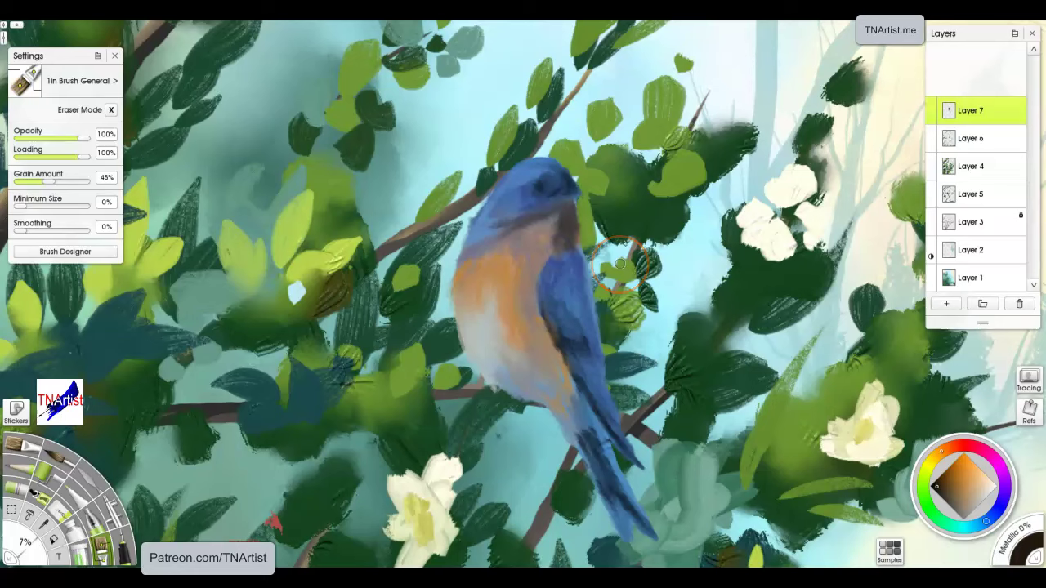
- Pick an orange-brown, repaint the bird's upper breast and add faint warm touches to the cheek and face
{"action": "left_click", "coordinate": [961, 474]}
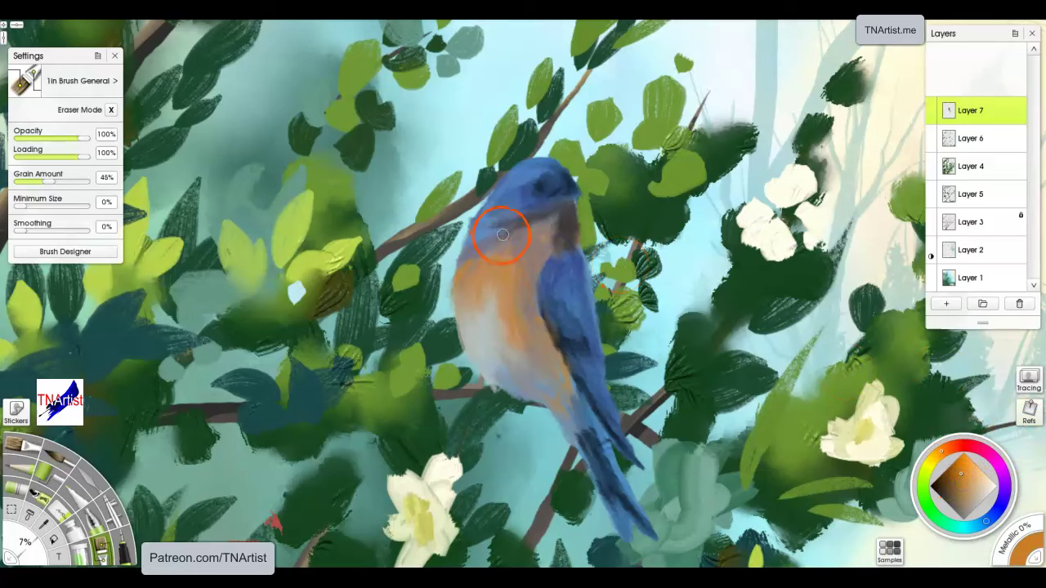
{"action": "mouse_move", "coordinate": [506, 234]}
{"action": "left_mouse_down"}
{"action": "mouse_move", "coordinate": [469, 257]}
{"action": "mouse_move", "coordinate": [465, 280]}
{"action": "mouse_move", "coordinate": [480, 264]}
{"action": "mouse_move", "coordinate": [476, 249]}
{"action": "mouse_move", "coordinate": [470, 294]}
{"action": "left_mouse_up"}
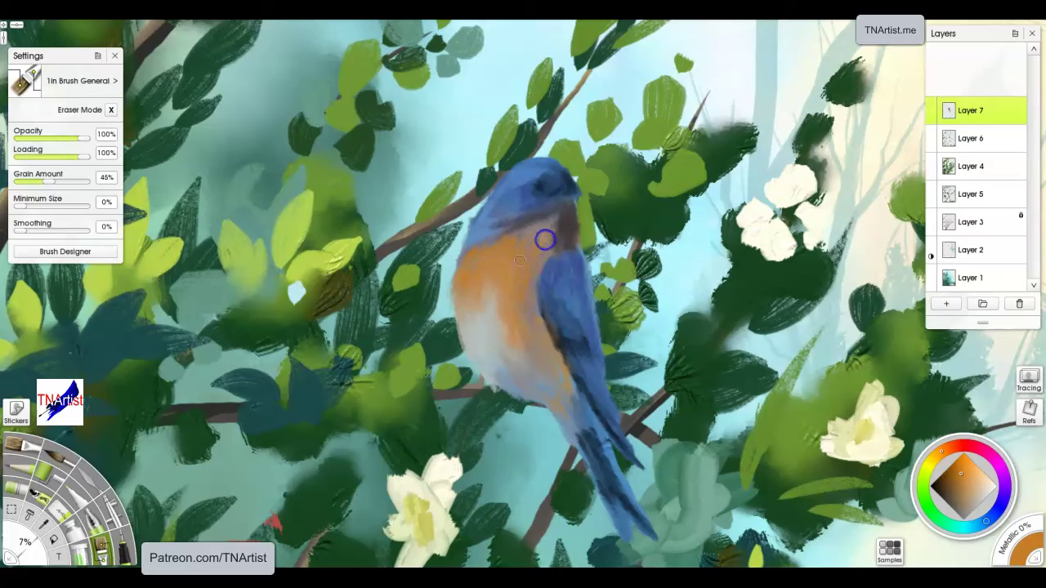
{"action": "mouse_move", "coordinate": [520, 233]}
{"action": "left_mouse_down"}
{"action": "mouse_move", "coordinate": [502, 250]}
{"action": "mouse_move", "coordinate": [563, 245]}
{"action": "mouse_move", "coordinate": [543, 252]}
{"action": "left_mouse_up"}
{"action": "mouse_move", "coordinate": [513, 217]}
{"action": "left_mouse_down"}
{"action": "mouse_move", "coordinate": [518, 172]}
{"action": "mouse_move", "coordinate": [509, 185]}
{"action": "mouse_move", "coordinate": [526, 219]}
{"action": "mouse_move", "coordinate": [558, 195]}
{"action": "left_mouse_up"}
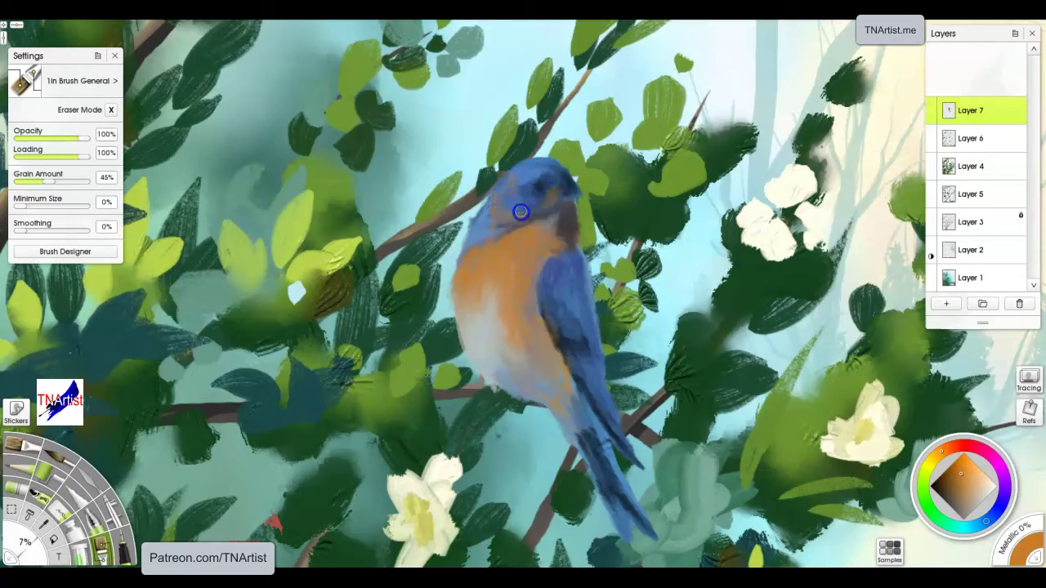
{"action": "left_click_drag", "start_coordinate": [510, 218], "coordinate": [515, 223]}
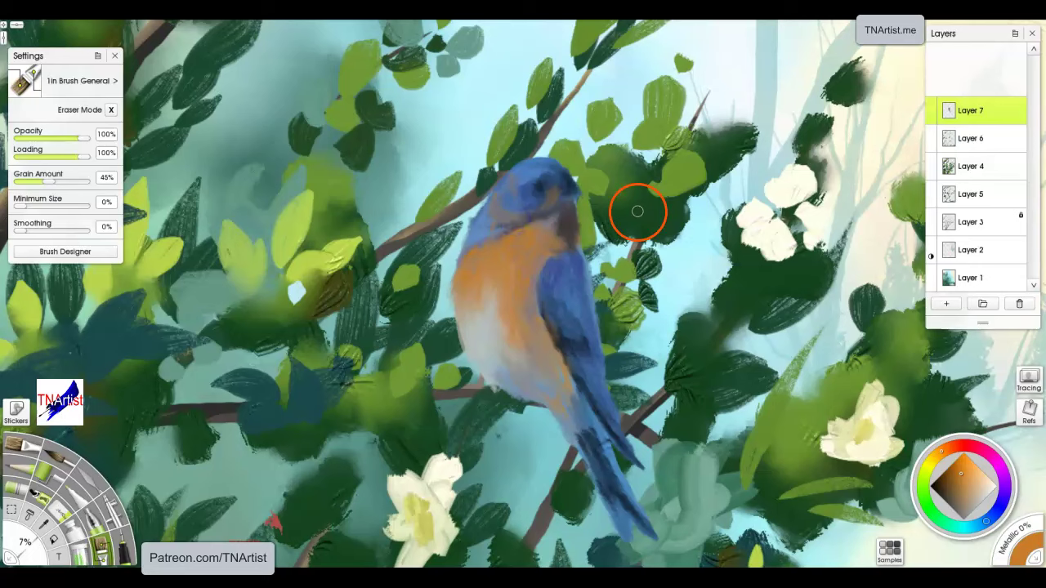
- Brighten the breast with a more saturated orange, covering its outer edge, centre and the flank beside the wing
{"action": "mouse_move", "coordinate": [486, 341]}
{"action": "left_mouse_down"}
{"action": "mouse_move", "coordinate": [462, 313]}
{"action": "mouse_move", "coordinate": [462, 281]}
{"action": "mouse_move", "coordinate": [454, 304]}
{"action": "left_mouse_up"}
{"action": "mouse_move", "coordinate": [528, 290]}
{"action": "left_mouse_down"}
{"action": "mouse_move", "coordinate": [615, 249]}
{"action": "mouse_move", "coordinate": [559, 298]}
{"action": "mouse_move", "coordinate": [557, 320]}
{"action": "mouse_move", "coordinate": [718, 316]}
{"action": "mouse_move", "coordinate": [507, 292]}
{"action": "mouse_move", "coordinate": [514, 321]}
{"action": "mouse_move", "coordinate": [502, 269]}
{"action": "left_mouse_up"}
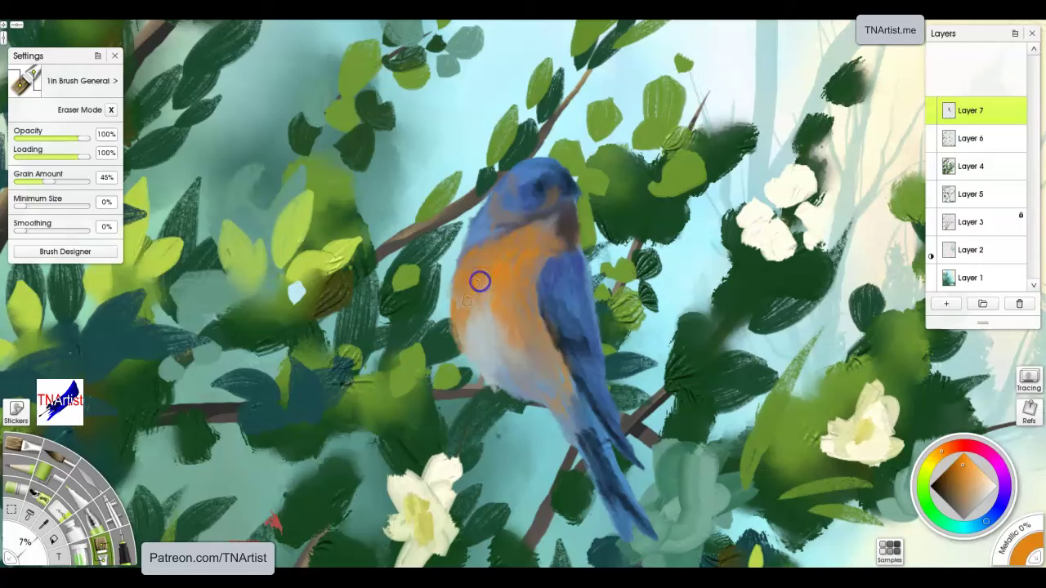
{"action": "left_click_drag", "start_coordinate": [513, 328], "coordinate": [530, 368]}
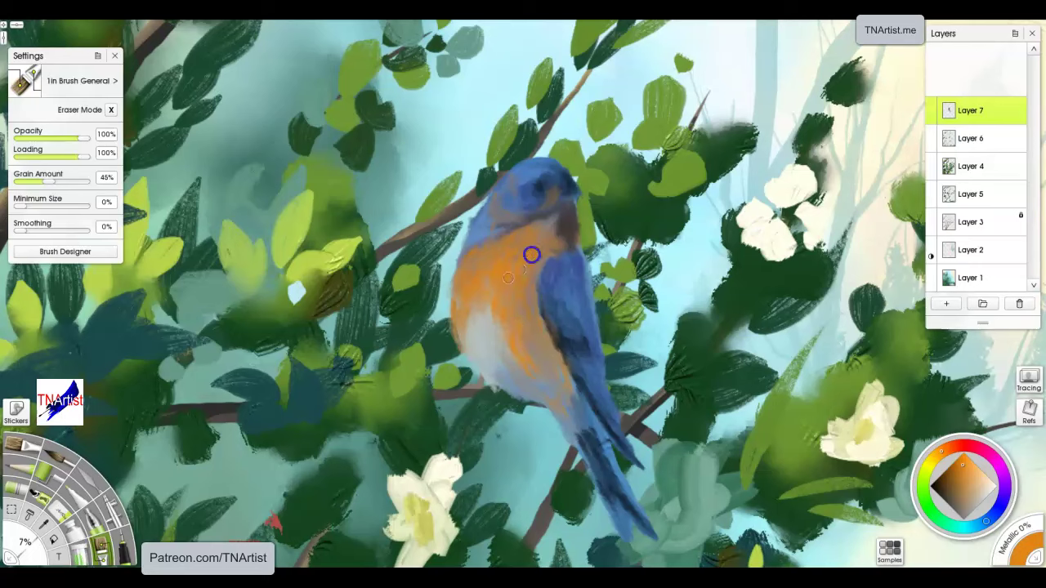
{"action": "left_click_drag", "start_coordinate": [531, 291], "coordinate": [532, 344]}
{"action": "mouse_move", "coordinate": [502, 289]}
{"action": "left_mouse_down"}
{"action": "mouse_move", "coordinate": [524, 334]}
{"action": "mouse_move", "coordinate": [523, 379]}
{"action": "mouse_move", "coordinate": [502, 316]}
{"action": "mouse_move", "coordinate": [482, 293]}
{"action": "mouse_move", "coordinate": [464, 308]}
{"action": "mouse_move", "coordinate": [485, 290]}
{"action": "mouse_move", "coordinate": [465, 318]}
{"action": "mouse_move", "coordinate": [458, 289]}
{"action": "mouse_move", "coordinate": [477, 259]}
{"action": "left_mouse_up"}
{"action": "left_click", "coordinate": [609, 214]}
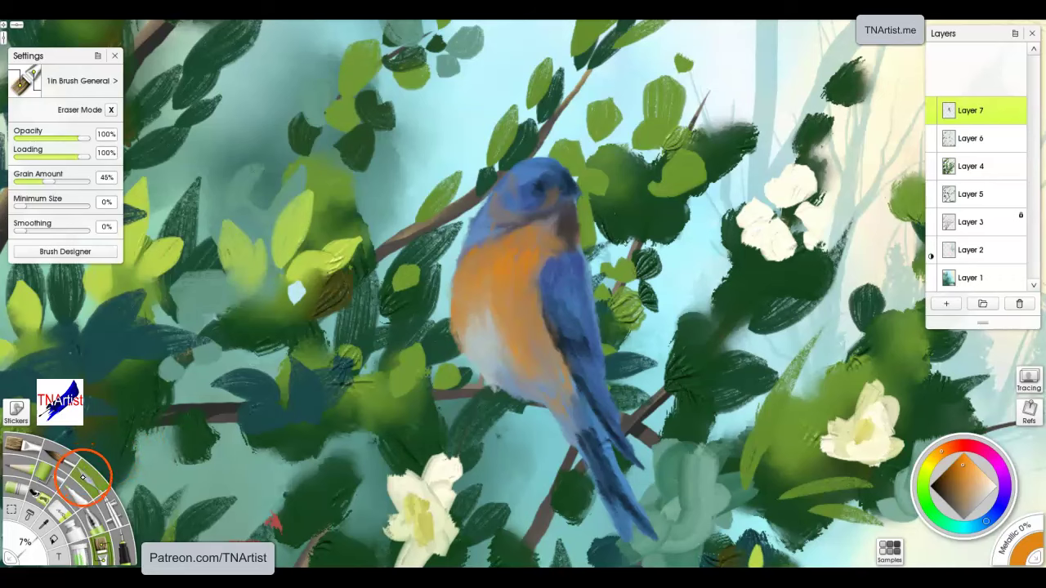
- Switch to the palette knife at 100% pressure, 100% loading and 9% size, and lay textured orange strokes across the breast
{"action": "left_click_drag", "start_coordinate": [91, 485], "coordinate": [82, 473]}
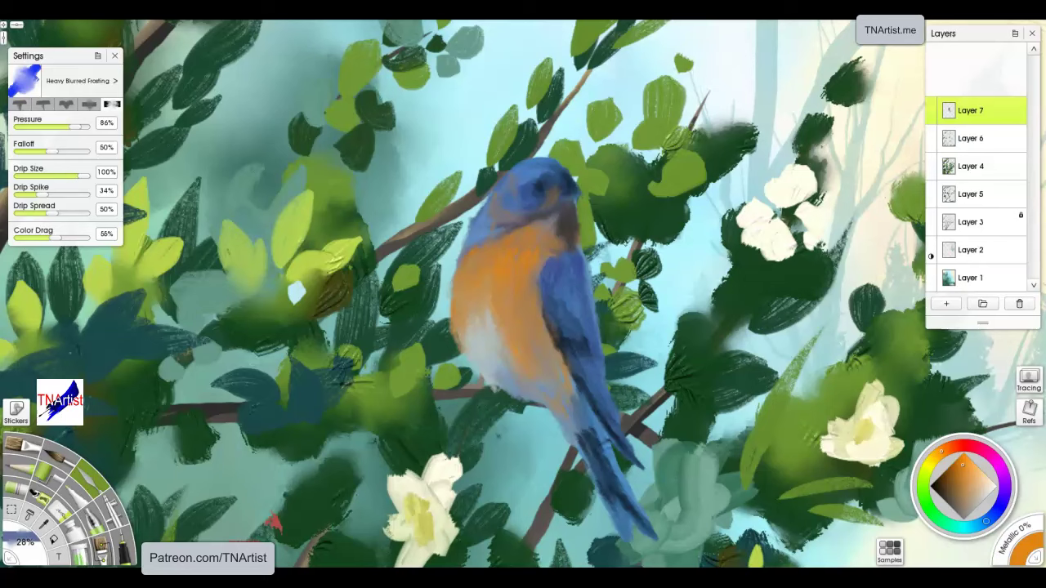
{"action": "key", "text": "k"}
{"action": "left_click", "coordinate": [794, 210]}
{"action": "left_click", "coordinate": [43, 155]}
{"action": "left_click_drag", "start_coordinate": [42, 157], "coordinate": [105, 155]}
{"action": "mouse_move", "coordinate": [550, 292]}
{"action": "left_mouse_down"}
{"action": "mouse_move", "coordinate": [498, 301]}
{"action": "mouse_move", "coordinate": [461, 290]}
{"action": "mouse_move", "coordinate": [474, 286]}
{"action": "mouse_move", "coordinate": [468, 304]}
{"action": "left_mouse_up"}
{"action": "key", "text": "bracketleft"}
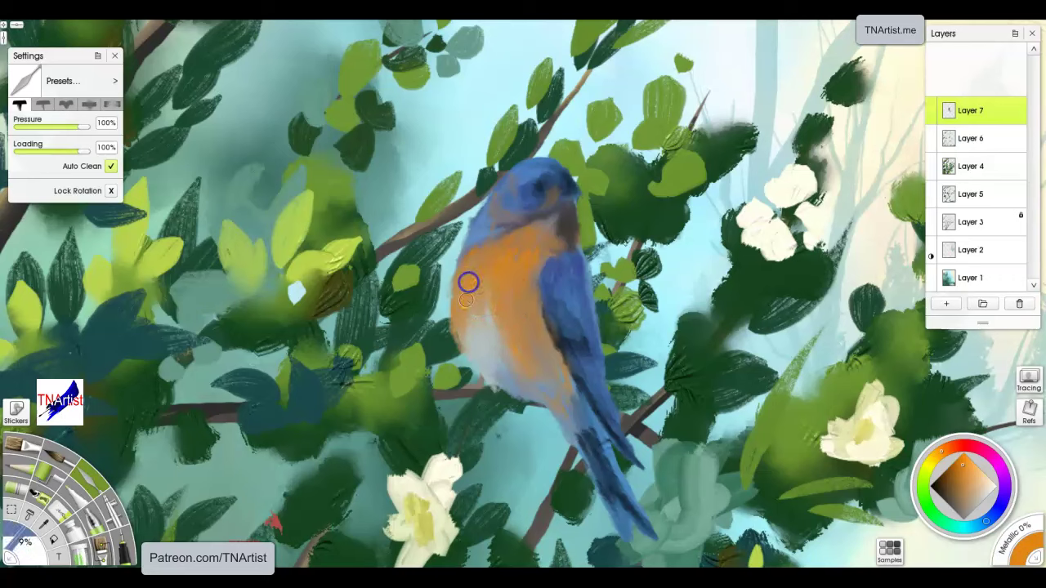
{"action": "mouse_move", "coordinate": [473, 269]}
{"action": "left_mouse_down"}
{"action": "mouse_move", "coordinate": [472, 305]}
{"action": "mouse_move", "coordinate": [493, 272]}
{"action": "mouse_move", "coordinate": [493, 291]}
{"action": "mouse_move", "coordinate": [478, 261]}
{"action": "mouse_move", "coordinate": [521, 326]}
{"action": "mouse_move", "coordinate": [519, 274]}
{"action": "mouse_move", "coordinate": [509, 311]}
{"action": "mouse_move", "coordinate": [514, 266]}
{"action": "mouse_move", "coordinate": [482, 290]}
{"action": "mouse_move", "coordinate": [519, 288]}
{"action": "left_mouse_up"}
{"action": "left_click_drag", "start_coordinate": [523, 331], "coordinate": [504, 310]}
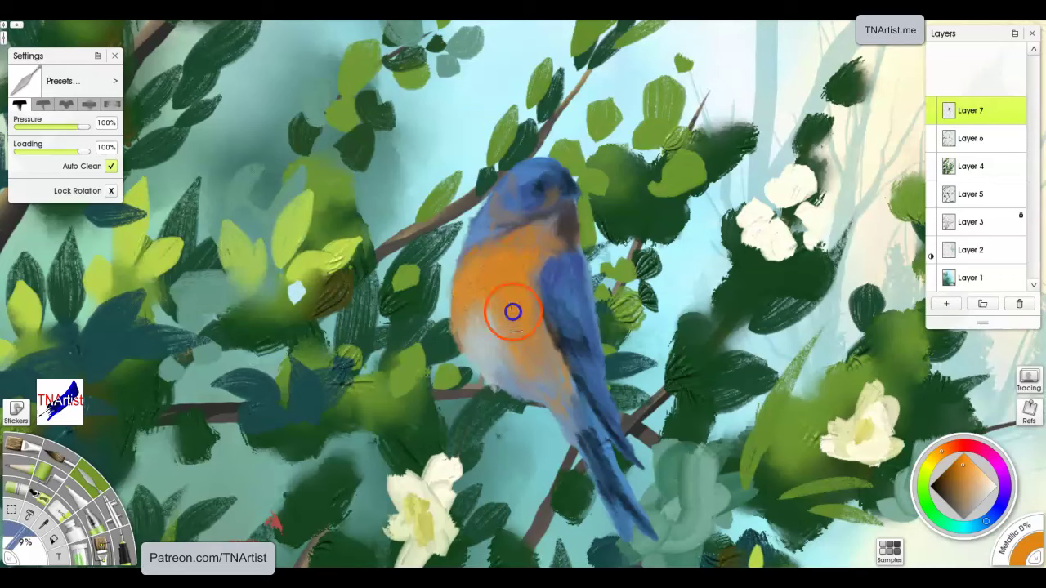
- Mix a golden yellow and a paler tint of it, and dab a thick highlight on the upper breast
{"action": "left_click", "coordinate": [950, 467]}
{"action": "left_click", "coordinate": [935, 457]}
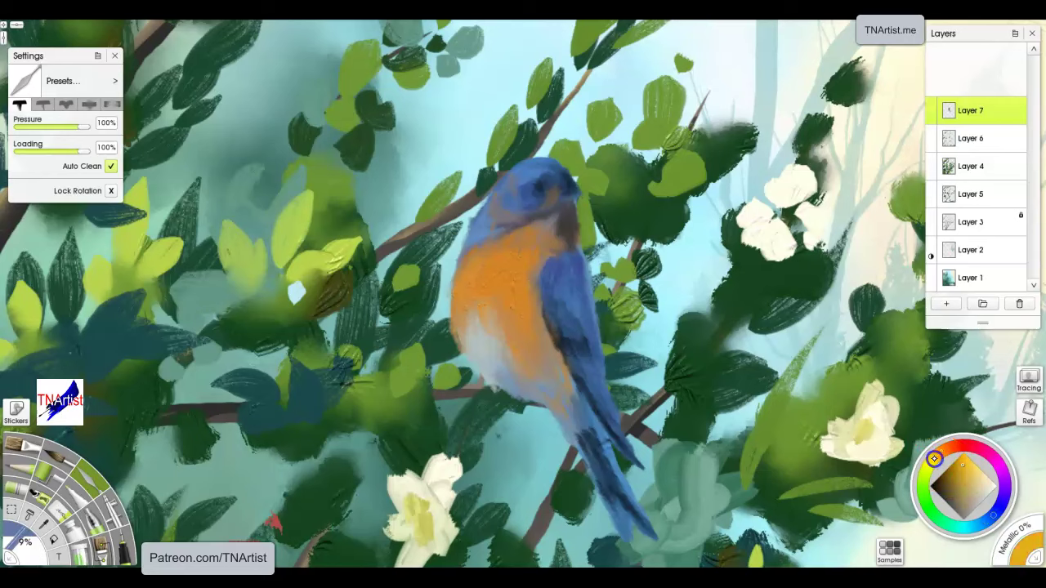
{"action": "left_click_drag", "start_coordinate": [490, 259], "coordinate": [487, 276]}
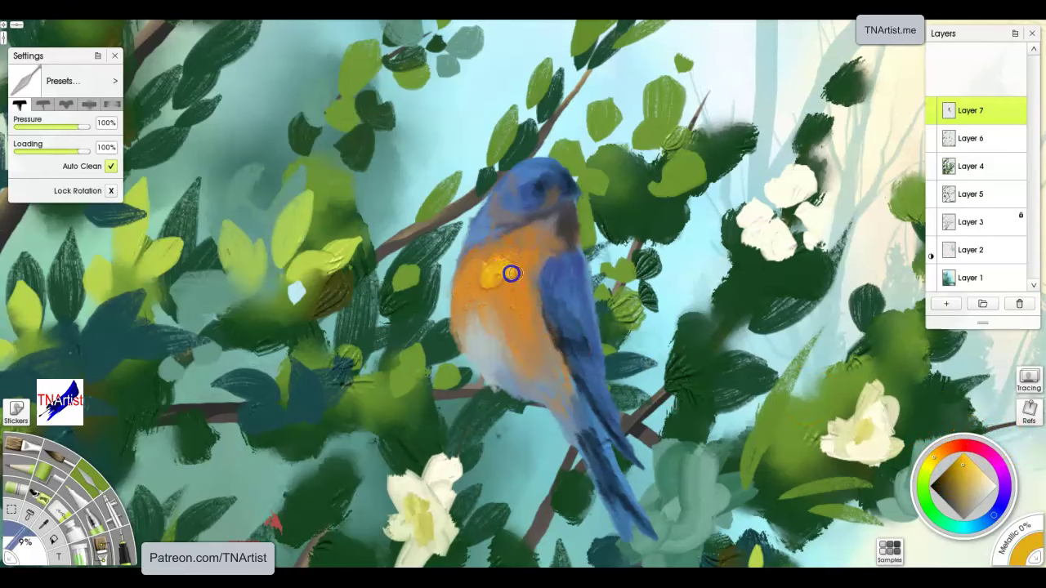
{"action": "left_click", "coordinate": [967, 487]}
{"action": "left_click", "coordinate": [973, 475]}
{"action": "mouse_move", "coordinate": [492, 265]}
{"action": "left_mouse_down"}
{"action": "mouse_move", "coordinate": [501, 262]}
{"action": "mouse_move", "coordinate": [490, 259]}
{"action": "mouse_move", "coordinate": [482, 282]}
{"action": "mouse_move", "coordinate": [493, 295]}
{"action": "left_mouse_up"}
- Highlight the bird's lower belly with pale lavender-blue and the outer side of the belly with light beige
{"action": "left_click", "coordinate": [996, 486]}
{"action": "left_click", "coordinate": [994, 515]}
{"action": "left_click", "coordinate": [983, 485]}
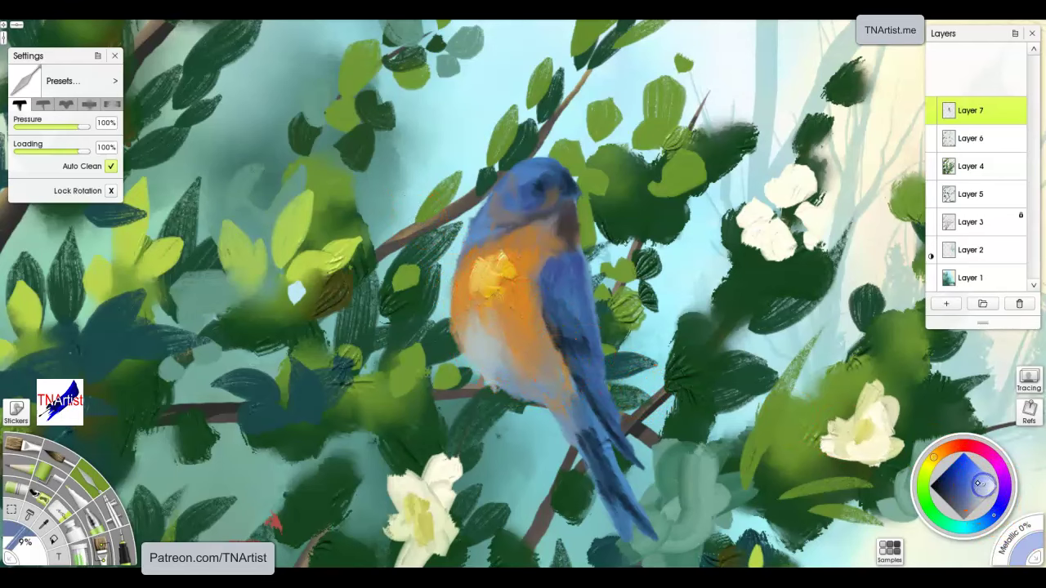
{"action": "left_click_drag", "start_coordinate": [945, 504], "coordinate": [979, 494]}
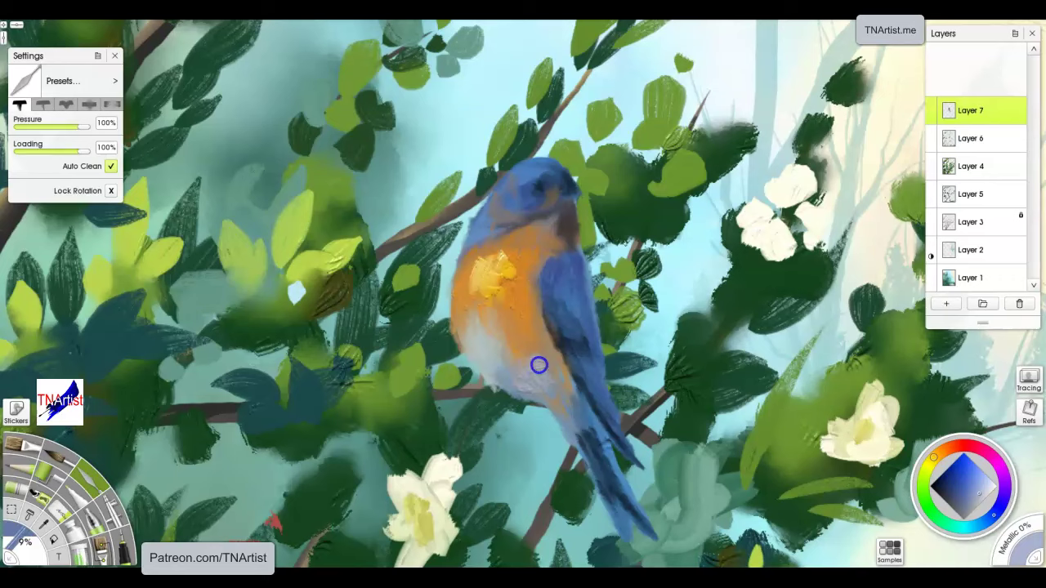
{"action": "mouse_move", "coordinate": [516, 362]}
{"action": "left_mouse_down"}
{"action": "mouse_move", "coordinate": [542, 349]}
{"action": "mouse_move", "coordinate": [542, 373]}
{"action": "mouse_move", "coordinate": [526, 351]}
{"action": "mouse_move", "coordinate": [540, 385]}
{"action": "mouse_move", "coordinate": [523, 389]}
{"action": "mouse_move", "coordinate": [483, 350]}
{"action": "left_mouse_up"}
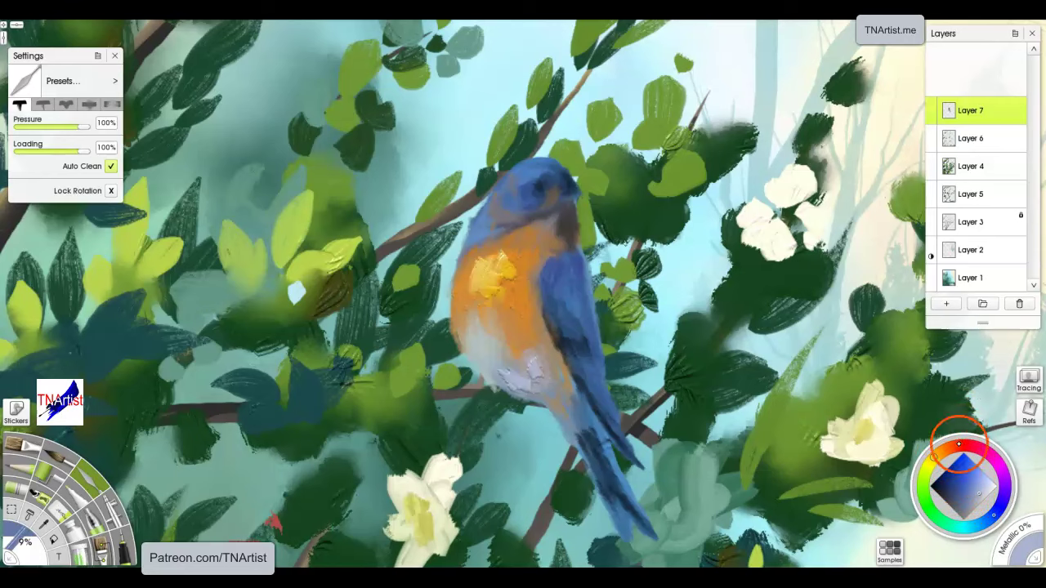
{"action": "left_click_drag", "start_coordinate": [952, 448], "coordinate": [974, 434]}
{"action": "mouse_move", "coordinate": [479, 311]}
{"action": "left_mouse_down"}
{"action": "mouse_move", "coordinate": [475, 361]}
{"action": "mouse_move", "coordinate": [475, 327]}
{"action": "mouse_move", "coordinate": [486, 357]}
{"action": "mouse_move", "coordinate": [470, 328]}
{"action": "mouse_move", "coordinate": [477, 316]}
{"action": "mouse_move", "coordinate": [477, 364]}
{"action": "mouse_move", "coordinate": [467, 331]}
{"action": "mouse_move", "coordinate": [478, 314]}
{"action": "mouse_move", "coordinate": [484, 343]}
{"action": "mouse_move", "coordinate": [480, 311]}
{"action": "mouse_move", "coordinate": [471, 327]}
{"action": "mouse_move", "coordinate": [484, 345]}
{"action": "mouse_move", "coordinate": [472, 348]}
{"action": "mouse_move", "coordinate": [470, 315]}
{"action": "mouse_move", "coordinate": [486, 328]}
{"action": "mouse_move", "coordinate": [476, 344]}
{"action": "mouse_move", "coordinate": [471, 310]}
{"action": "left_mouse_up"}
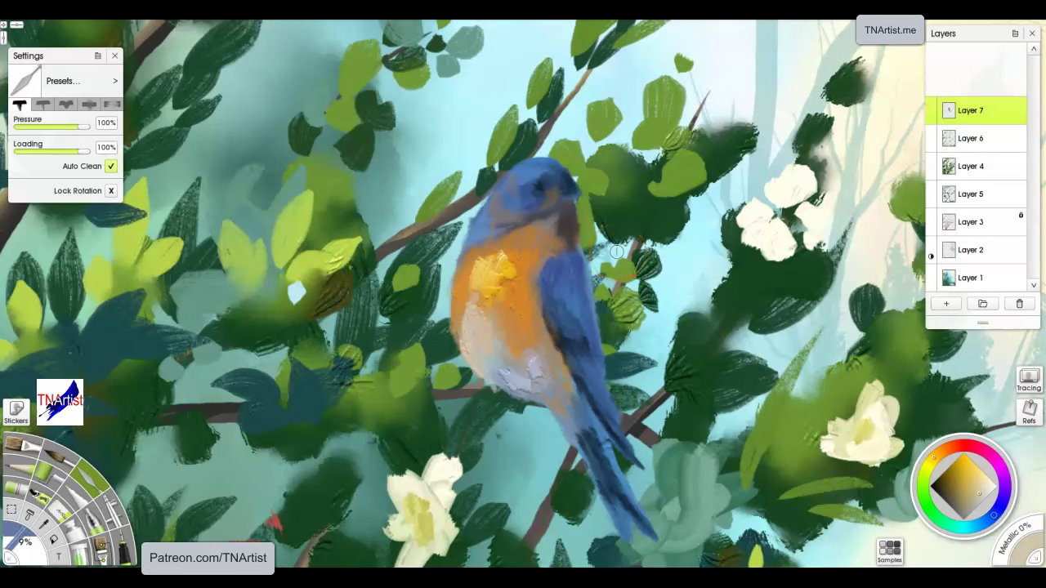
- Mix a light blue and add highlights to the bird's nape, crown and the wing's upper inner edge
{"action": "left_click", "coordinate": [479, 230], "text": "alt"}
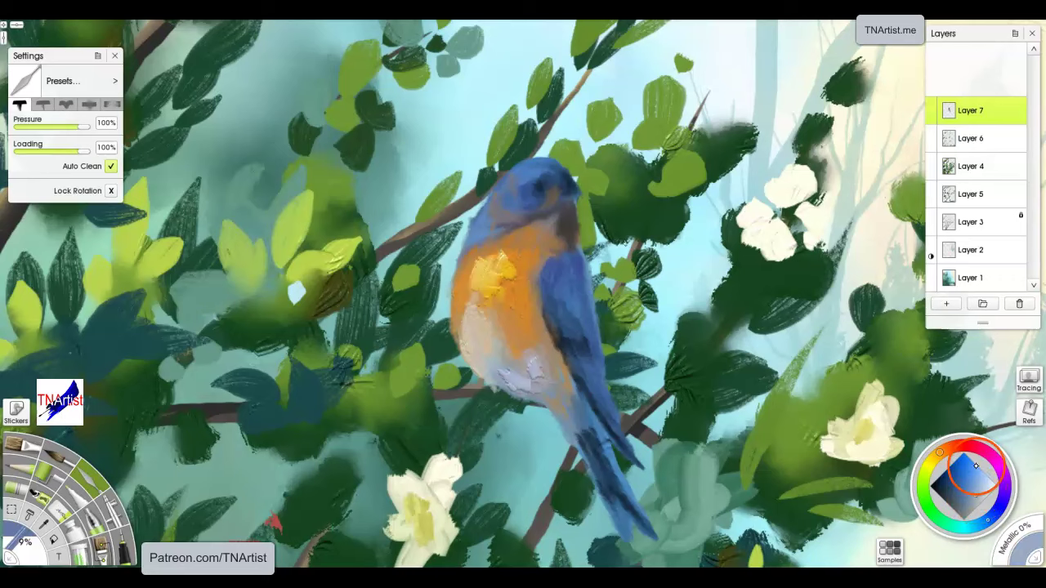
{"action": "mouse_move", "coordinate": [475, 242]}
{"action": "left_mouse_down"}
{"action": "mouse_move", "coordinate": [465, 240]}
{"action": "mouse_move", "coordinate": [518, 166]}
{"action": "mouse_move", "coordinate": [527, 168]}
{"action": "mouse_move", "coordinate": [502, 175]}
{"action": "mouse_move", "coordinate": [516, 174]}
{"action": "left_mouse_up"}
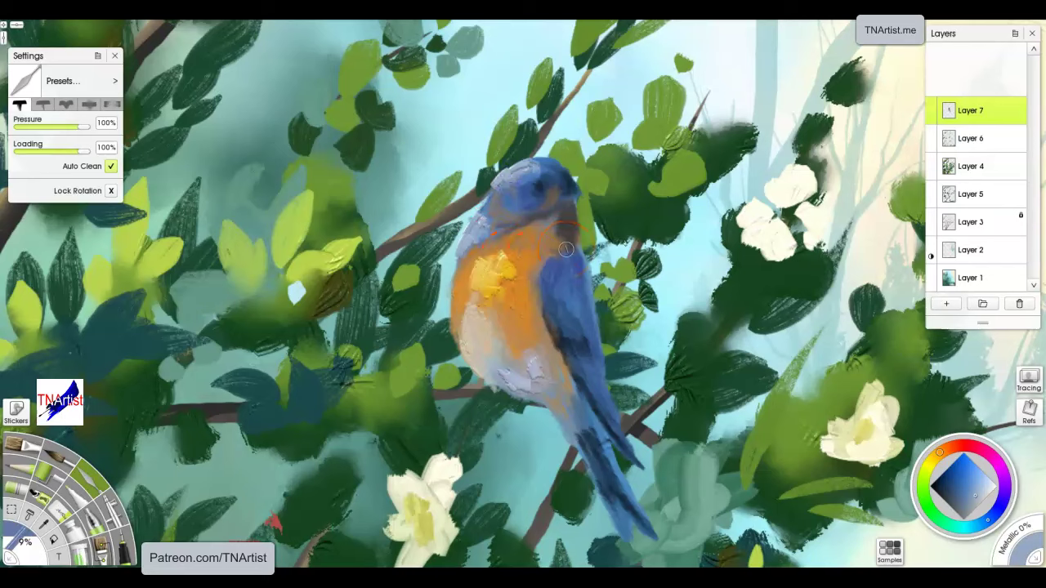
{"action": "mouse_move", "coordinate": [565, 250]}
{"action": "left_mouse_down"}
{"action": "mouse_move", "coordinate": [510, 291]}
{"action": "mouse_move", "coordinate": [548, 299]}
{"action": "mouse_move", "coordinate": [561, 292]}
{"action": "mouse_move", "coordinate": [548, 272]}
{"action": "mouse_move", "coordinate": [546, 327]}
{"action": "mouse_move", "coordinate": [561, 340]}
{"action": "mouse_move", "coordinate": [542, 296]}
{"action": "mouse_move", "coordinate": [549, 277]}
{"action": "left_mouse_up"}
- Work the knife down the wing edge and soften the lavender belly and yellow breast highlights into the surrounding colour
{"action": "mouse_move", "coordinate": [554, 328]}
{"action": "left_mouse_down"}
{"action": "mouse_move", "coordinate": [556, 265]}
{"action": "mouse_move", "coordinate": [531, 397]}
{"action": "left_mouse_up"}
{"action": "left_click_drag", "start_coordinate": [487, 366], "coordinate": [508, 360]}
{"action": "mouse_move", "coordinate": [500, 283]}
{"action": "left_mouse_down"}
{"action": "mouse_move", "coordinate": [513, 264]}
{"action": "mouse_move", "coordinate": [510, 286]}
{"action": "left_mouse_up"}
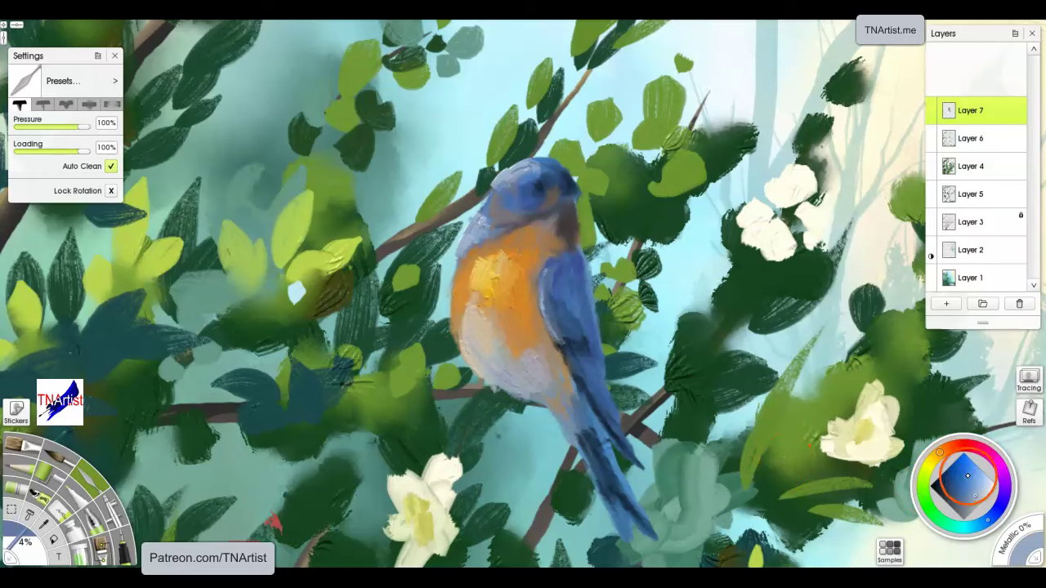
- Pick a vivid, saturated blue and add knife strokes to the upper part of the bird's wing
{"action": "left_click", "coordinate": [963, 471]}
{"action": "left_click", "coordinate": [995, 514]}
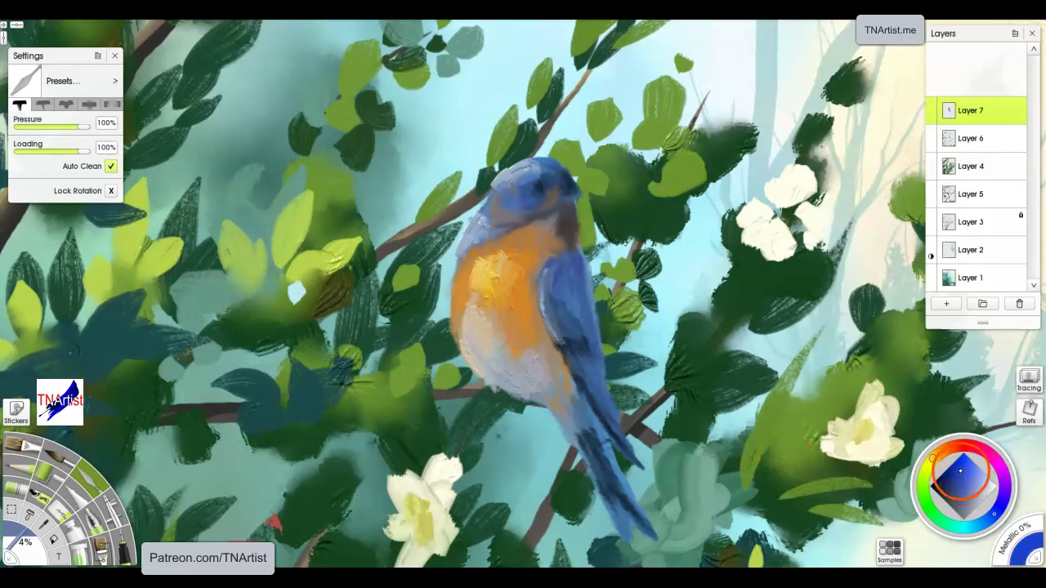
{"action": "left_click_drag", "start_coordinate": [962, 470], "coordinate": [961, 471]}
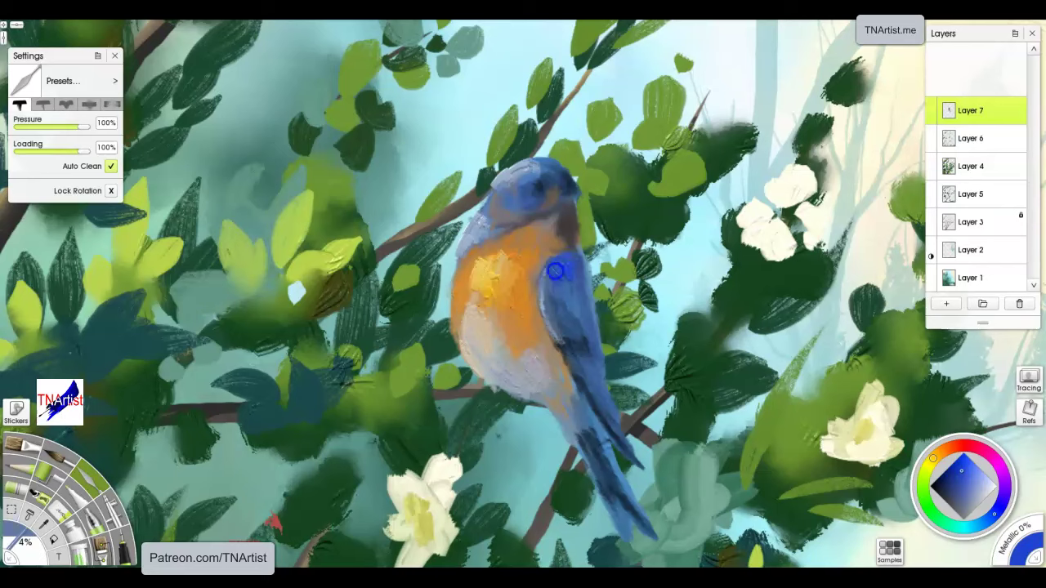
{"action": "left_click_drag", "start_coordinate": [575, 297], "coordinate": [587, 319]}
{"action": "mouse_move", "coordinate": [574, 266]}
{"action": "left_mouse_down"}
{"action": "mouse_move", "coordinate": [591, 307]}
{"action": "mouse_move", "coordinate": [565, 277]}
{"action": "mouse_move", "coordinate": [573, 305]}
{"action": "mouse_move", "coordinate": [572, 260]}
{"action": "mouse_move", "coordinate": [590, 327]}
{"action": "mouse_move", "coordinate": [546, 285]}
{"action": "left_mouse_up"}
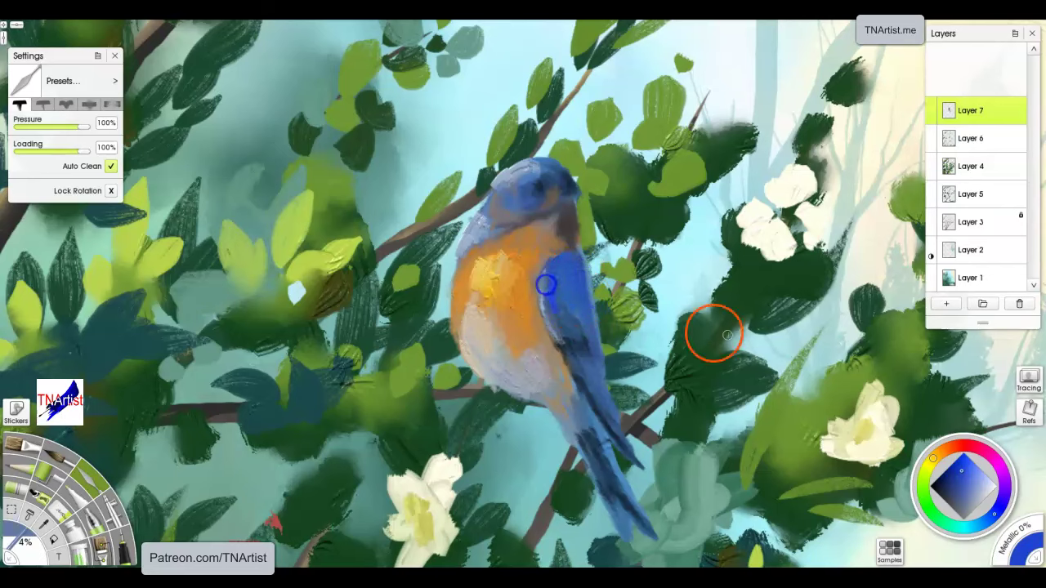
- Shift to a slightly deeper, less violet blue and fill the upper wing, lower wing and tail with vivid strokes
{"action": "left_click", "coordinate": [955, 468]}
{"action": "left_click", "coordinate": [991, 518]}
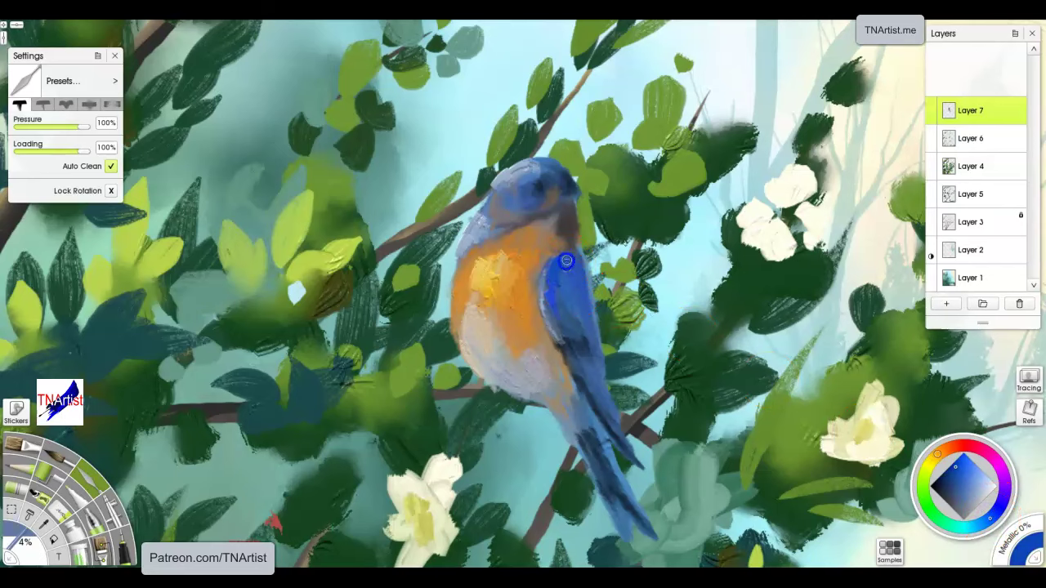
{"action": "mouse_move", "coordinate": [572, 259]}
{"action": "left_mouse_down"}
{"action": "mouse_move", "coordinate": [575, 313]}
{"action": "mouse_move", "coordinate": [557, 286]}
{"action": "mouse_move", "coordinate": [581, 313]}
{"action": "mouse_move", "coordinate": [598, 367]}
{"action": "left_mouse_up"}
{"action": "left_click_drag", "start_coordinate": [604, 416], "coordinate": [620, 482]}
{"action": "mouse_move", "coordinate": [565, 301]}
{"action": "left_mouse_down"}
{"action": "mouse_move", "coordinate": [575, 261]}
{"action": "mouse_move", "coordinate": [589, 329]}
{"action": "left_mouse_up"}
{"action": "left_click_drag", "start_coordinate": [577, 270], "coordinate": [564, 271]}
- Brighten the bird's crown and face with the vivid blue and add further strokes to the tail and wing
{"action": "mouse_move", "coordinate": [551, 170]}
{"action": "left_mouse_down"}
{"action": "mouse_move", "coordinate": [522, 180]}
{"action": "mouse_move", "coordinate": [539, 167]}
{"action": "mouse_move", "coordinate": [517, 186]}
{"action": "mouse_move", "coordinate": [522, 171]}
{"action": "mouse_move", "coordinate": [516, 196]}
{"action": "left_mouse_up"}
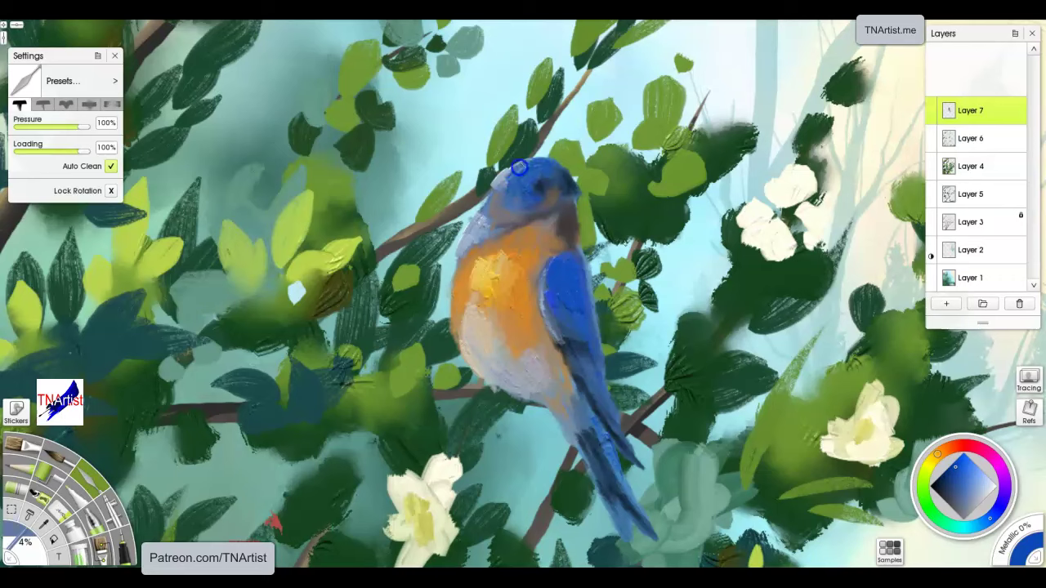
{"action": "left_click_drag", "start_coordinate": [563, 186], "coordinate": [569, 183]}
{"action": "left_click_drag", "start_coordinate": [588, 447], "coordinate": [588, 447]}
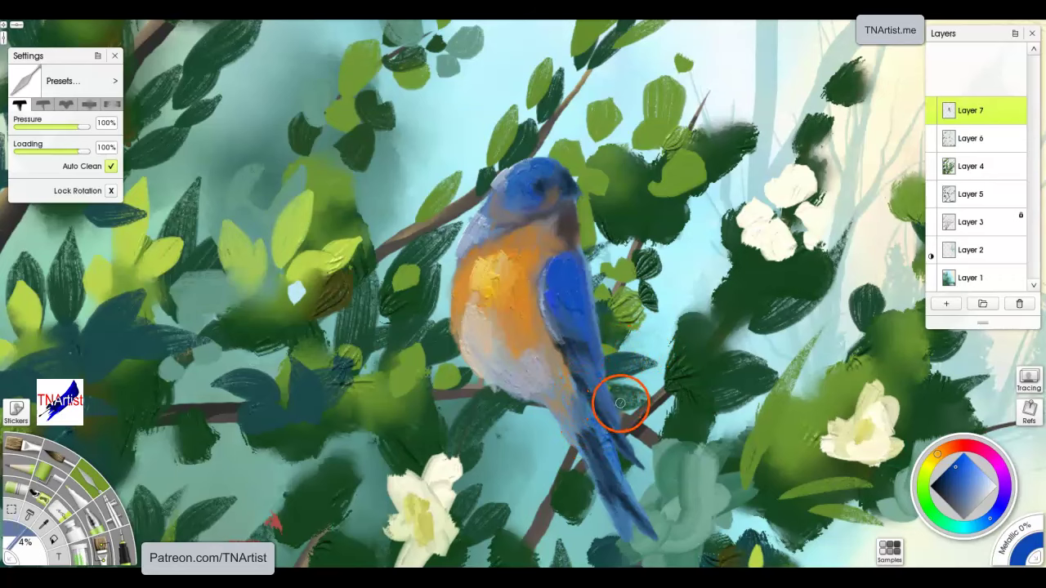
{"action": "mouse_move", "coordinate": [574, 277]}
{"action": "left_mouse_down"}
{"action": "mouse_move", "coordinate": [586, 316]}
{"action": "mouse_move", "coordinate": [591, 300]}
{"action": "mouse_move", "coordinate": [592, 317]}
{"action": "mouse_move", "coordinate": [586, 288]}
{"action": "mouse_move", "coordinate": [590, 330]}
{"action": "mouse_move", "coordinate": [575, 267]}
{"action": "mouse_move", "coordinate": [590, 324]}
{"action": "mouse_move", "coordinate": [590, 289]}
{"action": "mouse_move", "coordinate": [590, 340]}
{"action": "mouse_move", "coordinate": [594, 298]}
{"action": "mouse_move", "coordinate": [579, 274]}
{"action": "mouse_move", "coordinate": [594, 329]}
{"action": "mouse_move", "coordinate": [575, 254]}
{"action": "mouse_move", "coordinate": [592, 322]}
{"action": "mouse_move", "coordinate": [609, 234]}
{"action": "mouse_move", "coordinate": [586, 215]}
{"action": "mouse_move", "coordinate": [580, 164]}
{"action": "mouse_move", "coordinate": [614, 301]}
{"action": "mouse_move", "coordinate": [599, 358]}
{"action": "mouse_move", "coordinate": [594, 346]}
{"action": "mouse_move", "coordinate": [590, 356]}
{"action": "mouse_move", "coordinate": [608, 384]}
{"action": "mouse_move", "coordinate": [589, 355]}
{"action": "mouse_move", "coordinate": [586, 375]}
{"action": "mouse_move", "coordinate": [612, 420]}
{"action": "mouse_move", "coordinate": [594, 401]}
{"action": "left_mouse_up"}
{"action": "mouse_move", "coordinate": [532, 173]}
{"action": "left_mouse_down"}
{"action": "mouse_move", "coordinate": [514, 192]}
{"action": "mouse_move", "coordinate": [506, 210]}
{"action": "mouse_move", "coordinate": [520, 218]}
{"action": "mouse_move", "coordinate": [511, 215]}
{"action": "mouse_move", "coordinate": [537, 209]}
{"action": "left_mouse_up"}
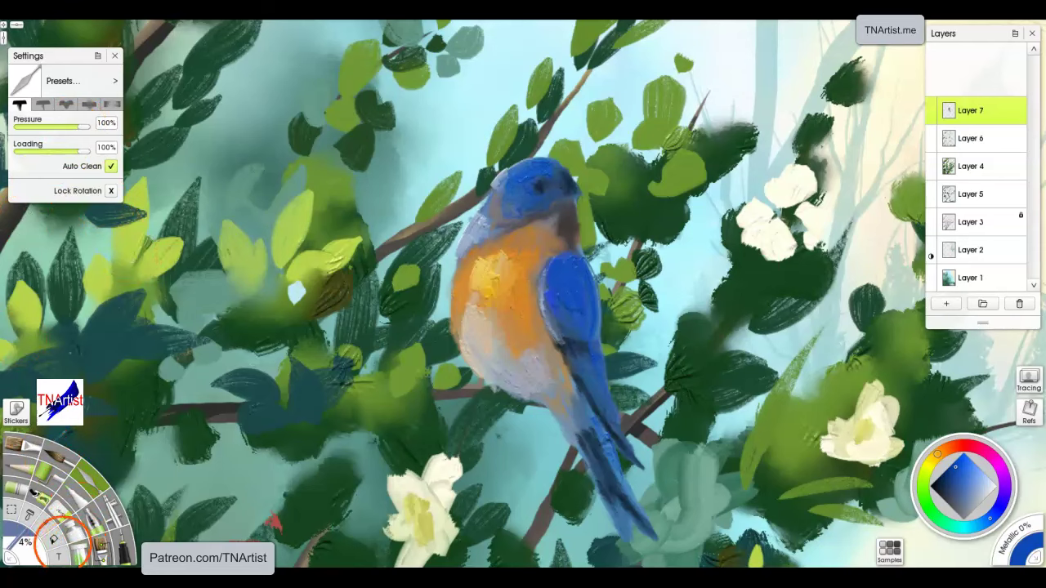
- Make a small elliptical selection over the bird's eye and paint it near-black blue with the Dry Clumps oil brush at 9% size
{"action": "left_click", "coordinate": [11, 510]}
{"action": "left_click", "coordinate": [38, 105]}
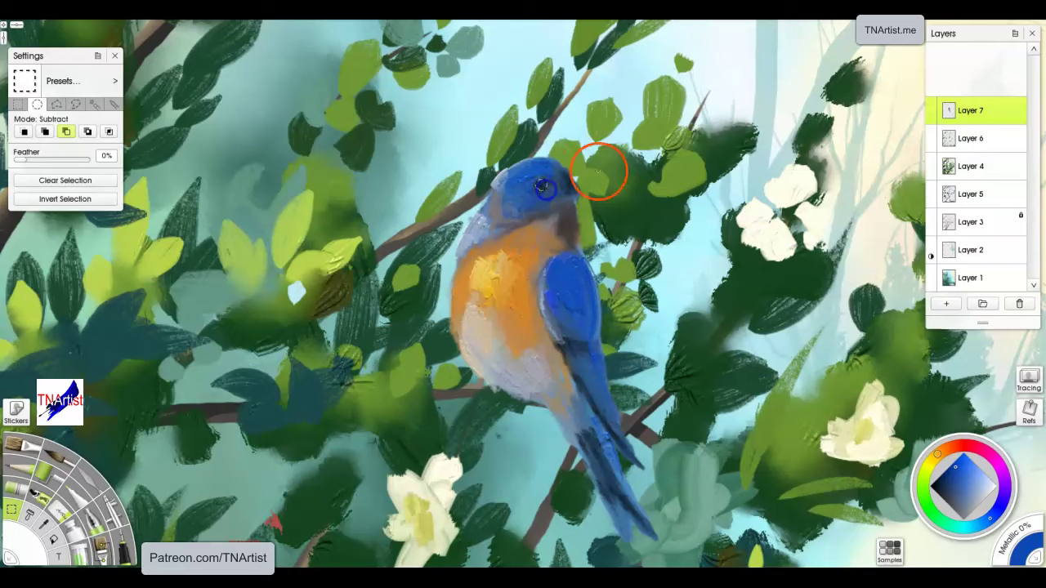
{"action": "left_click", "coordinate": [938, 488]}
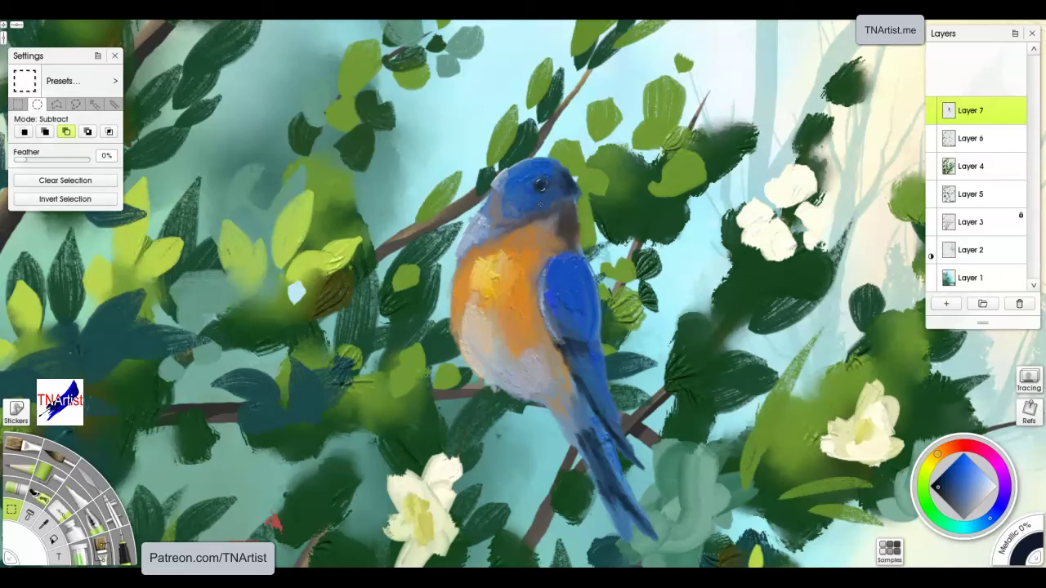
{"action": "key", "text": "o"}
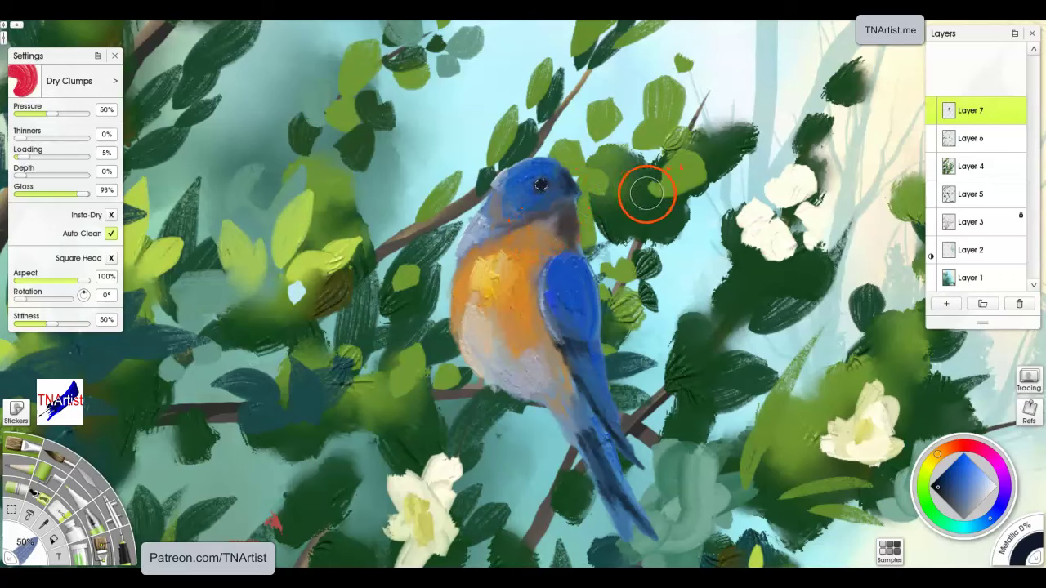
{"action": "left_click_drag", "start_coordinate": [640, 201], "coordinate": [636, 201]}
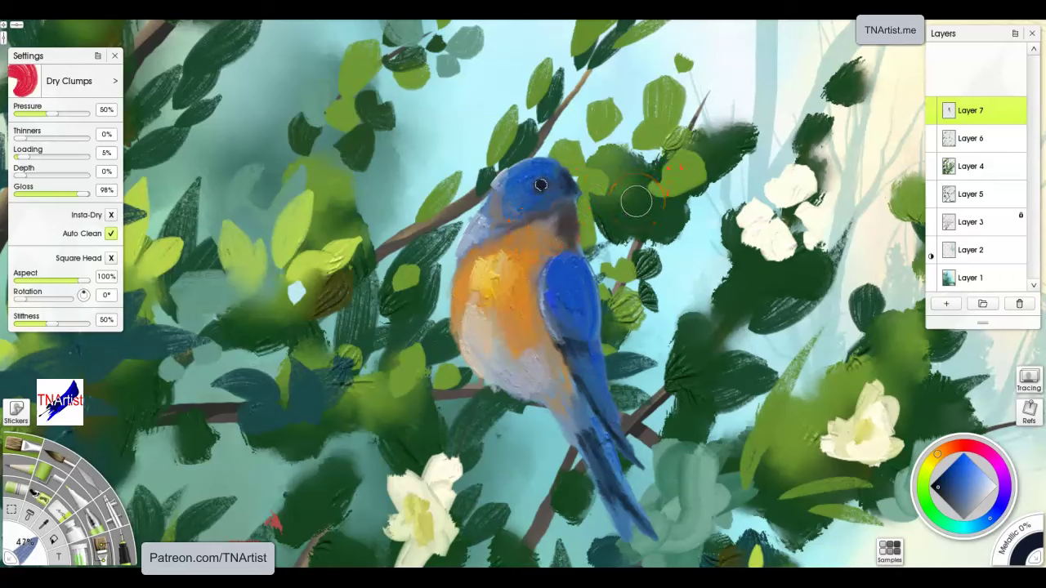
{"action": "key", "text": "bracketleft"}
{"action": "key", "text": "bracketleft"}
{"action": "key", "text": "bracketleft"}
{"action": "key", "text": "bracketleft"}
{"action": "key", "text": "bracketleft"}
{"action": "key", "text": "bracketleft"}
{"action": "key", "text": "bracketleft"}
{"action": "key", "text": "bracketleft"}
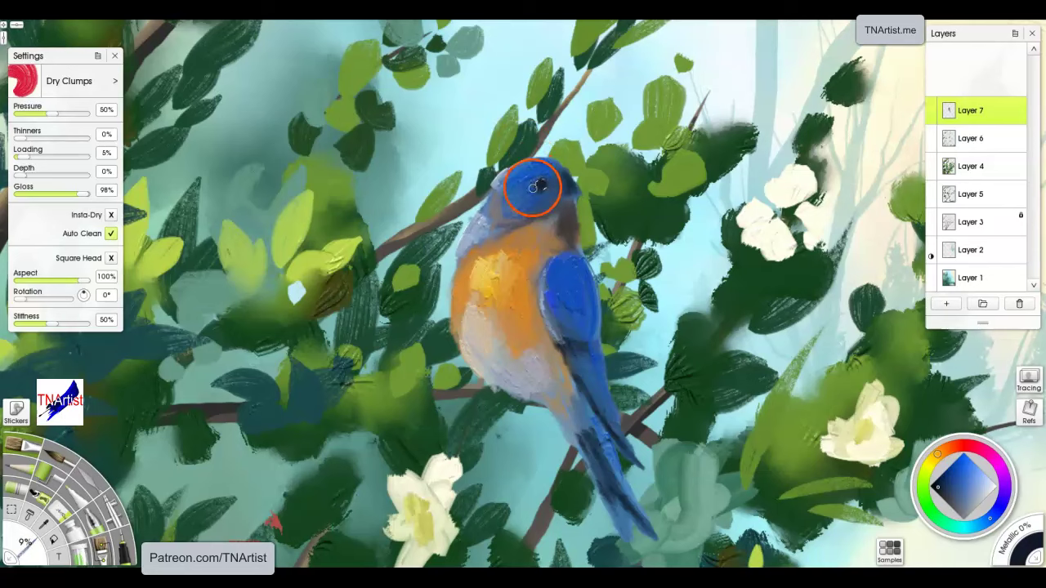
- Pick a pale grey-white and dab a small catchlight in the bird's eye with the brush reduced to 1%
{"action": "left_click", "coordinate": [983, 495]}
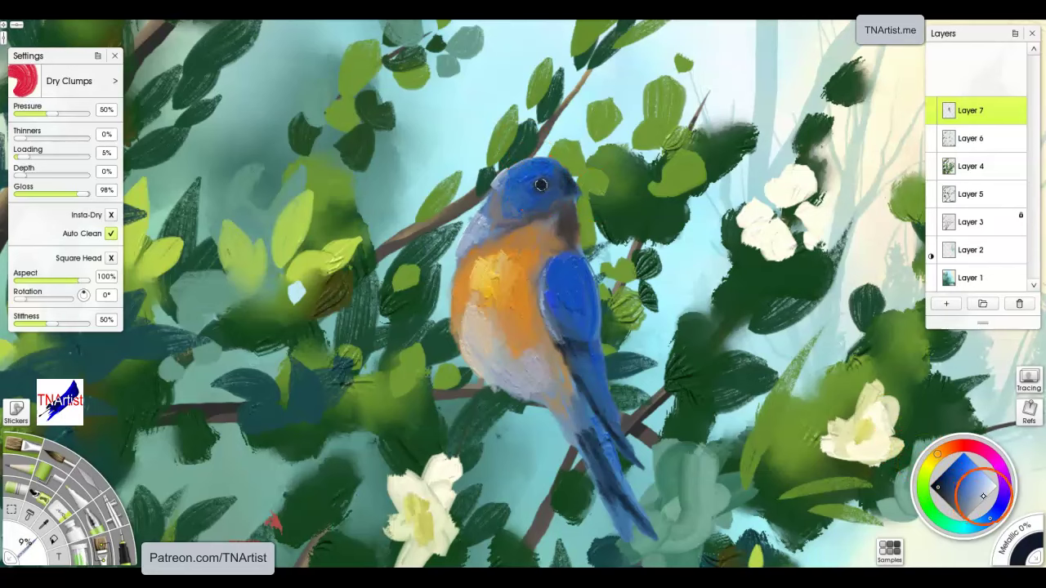
{"action": "left_click", "coordinate": [993, 488]}
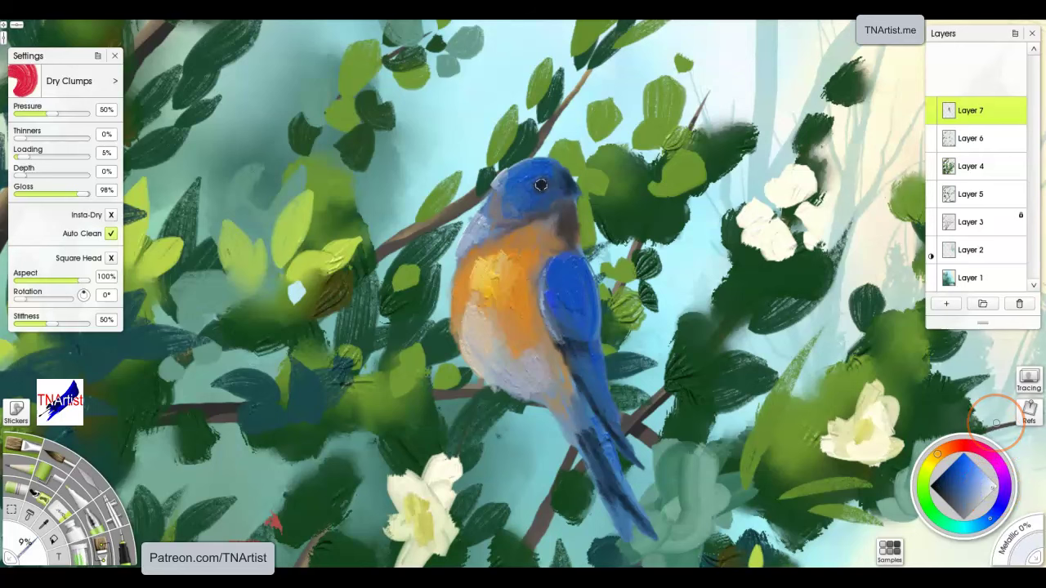
{"action": "key", "text": "plus"}
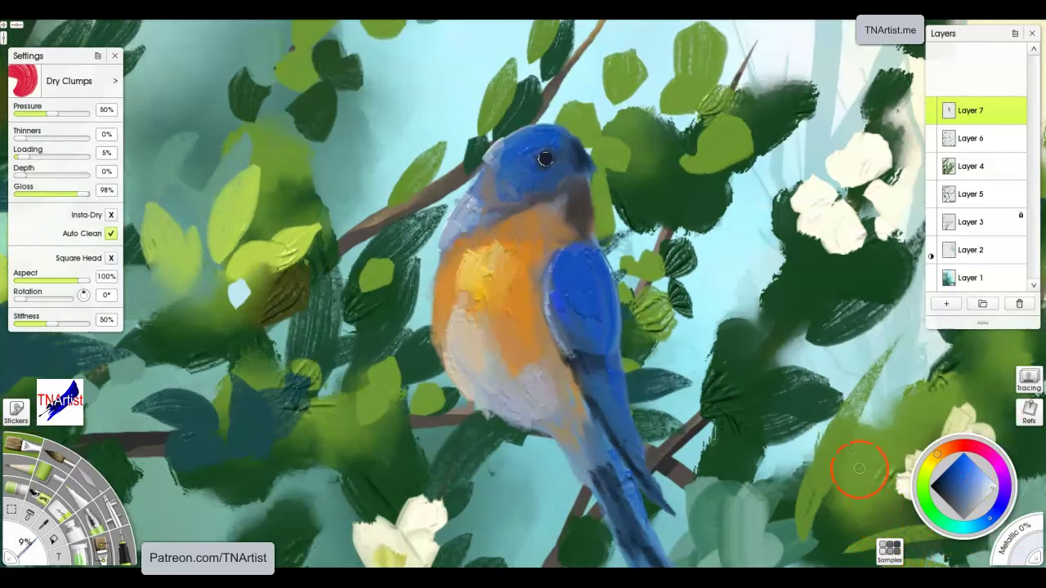
{"action": "left_click_drag", "start_coordinate": [536, 254], "coordinate": [529, 406]}
{"action": "scroll", "coordinate": [529, 405], "scroll_direction": "up", "scroll_amount": 1}
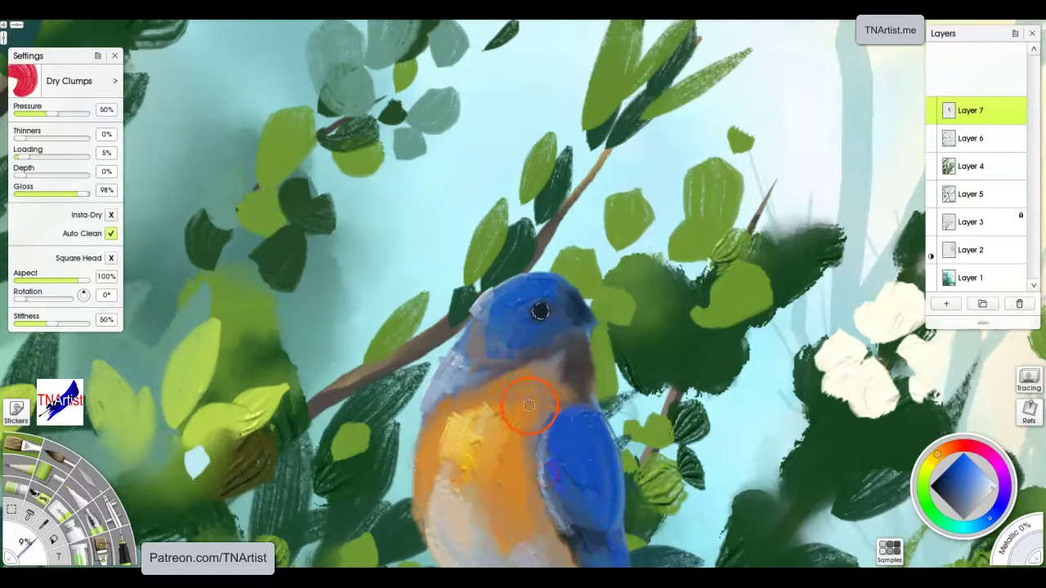
{"action": "scroll", "coordinate": [539, 384], "scroll_direction": "up", "scroll_amount": 3}
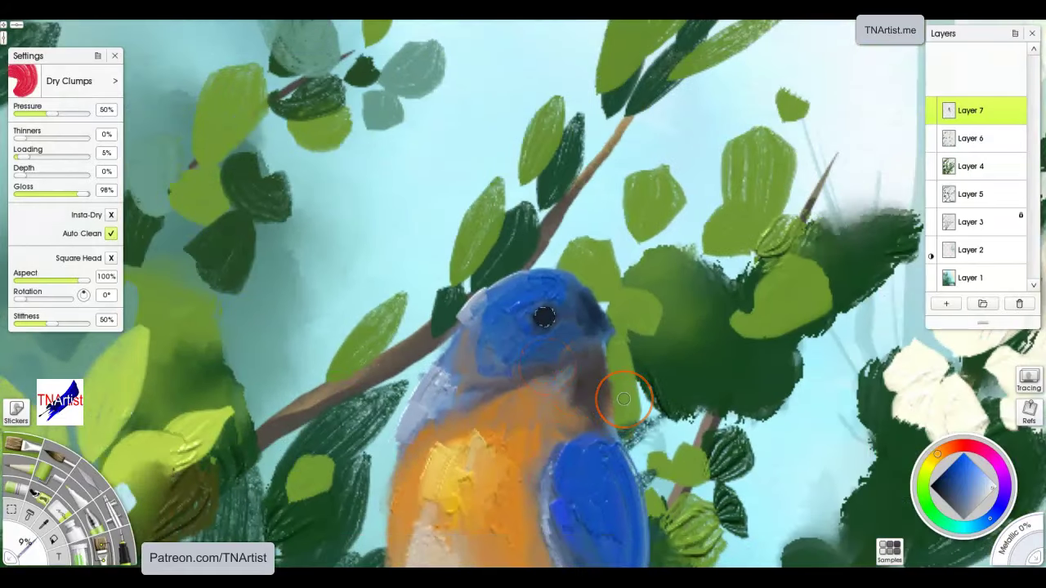
{"action": "key", "text": "bracketleft"}
{"action": "key", "text": "bracketleft"}
{"action": "key", "text": "bracketleft"}
{"action": "key", "text": "bracketleft"}
{"action": "key", "text": "bracketleft"}
{"action": "key", "text": "bracketleft"}
{"action": "key", "text": "bracketleft"}
{"action": "left_click", "coordinate": [542, 315]}
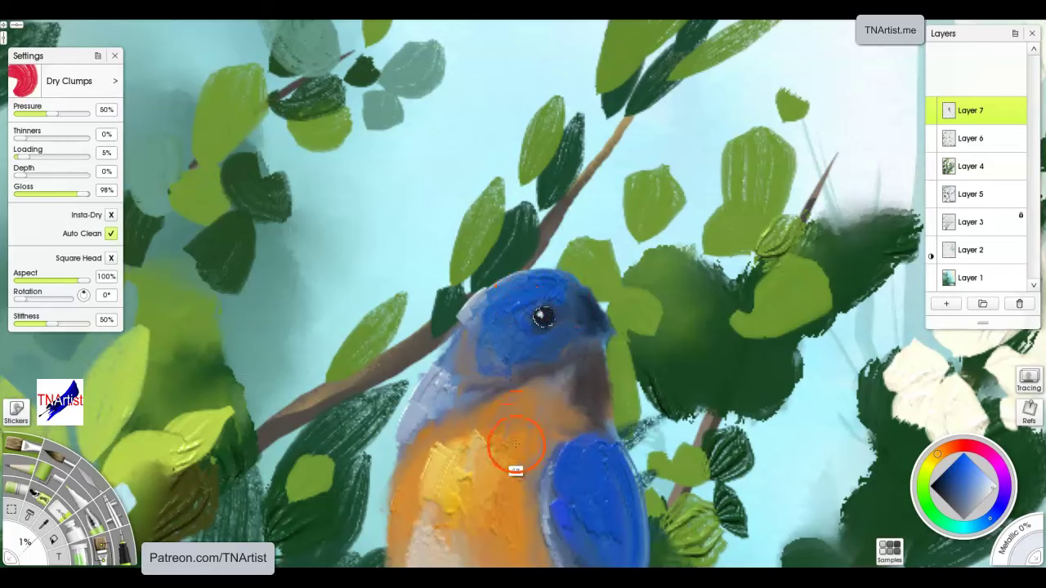
- Paint a thin ring around the eye using orange sampled from the breast and pale tan sampled from the belly
{"action": "left_click", "coordinate": [512, 461], "text": "alt"}
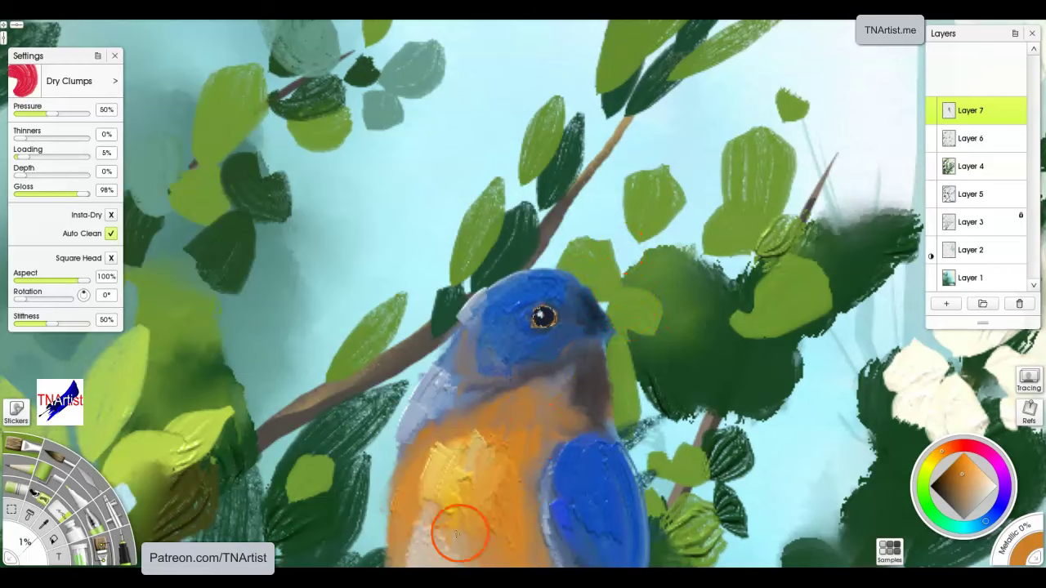
{"action": "left_click", "coordinate": [434, 550], "text": "alt"}
{"action": "left_click", "coordinate": [544, 317]}
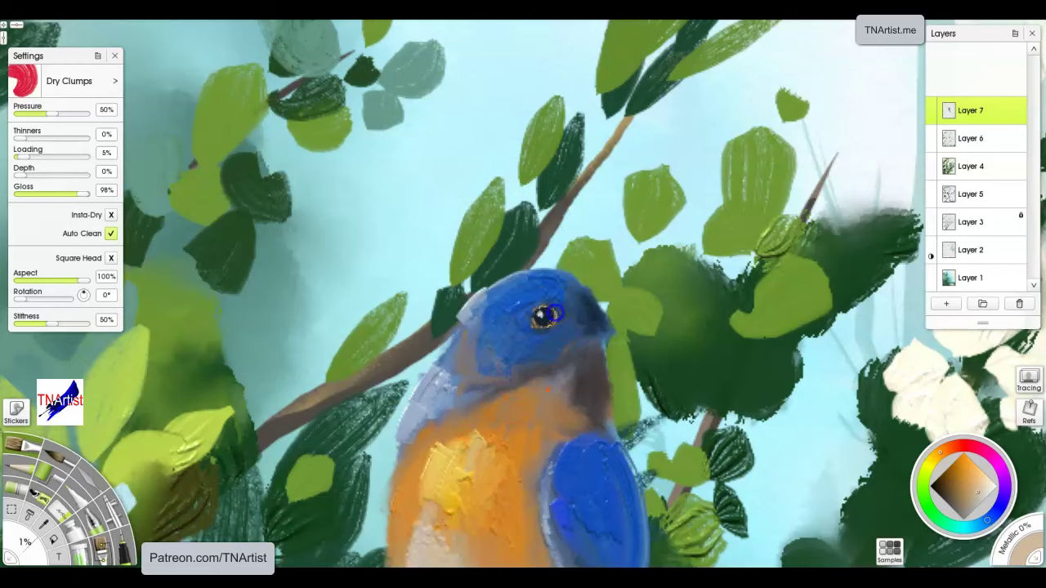
{"action": "mouse_move", "coordinate": [589, 302]}
{"action": "left_mouse_down"}
{"action": "mouse_move", "coordinate": [633, 325]}
{"action": "mouse_move", "coordinate": [606, 343]}
{"action": "left_mouse_up"}
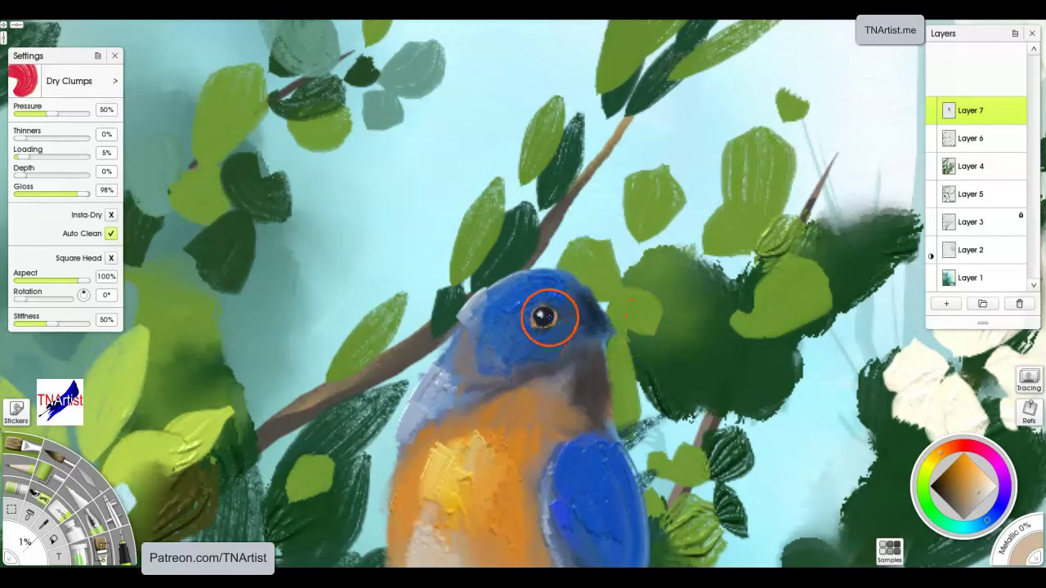
- Sketch a thin dark beak line out from the bird's face using near-black blue sampled from the eye
{"action": "left_click", "coordinate": [542, 312], "text": "alt"}
{"action": "mouse_move", "coordinate": [625, 291]}
{"action": "left_mouse_down"}
{"action": "mouse_move", "coordinate": [586, 350]}
{"action": "mouse_move", "coordinate": [595, 349]}
{"action": "left_mouse_up"}
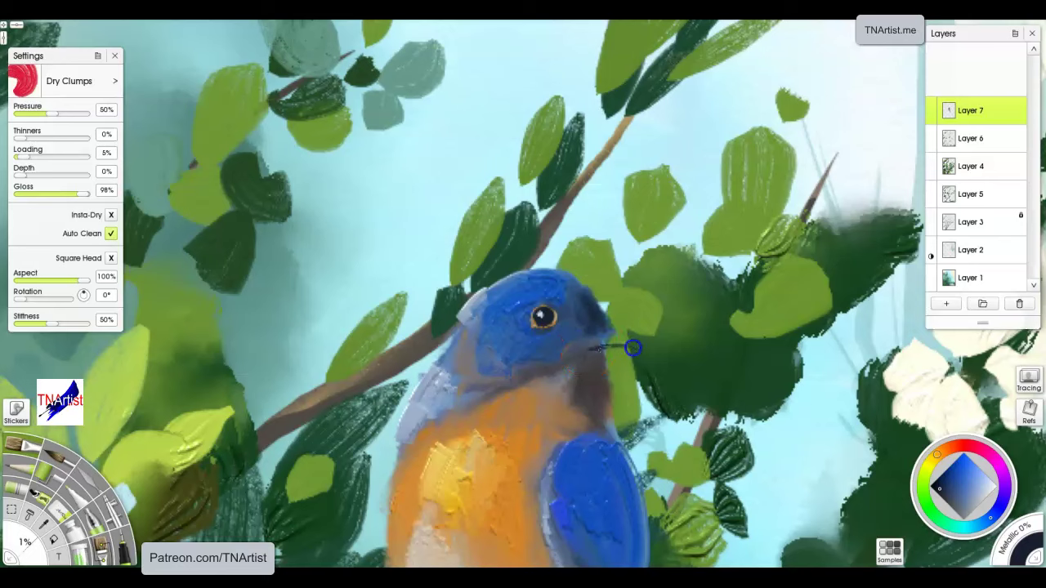
{"action": "mouse_move", "coordinate": [600, 308]}
{"action": "left_mouse_down"}
{"action": "mouse_move", "coordinate": [603, 376]}
{"action": "mouse_move", "coordinate": [583, 336]}
{"action": "mouse_move", "coordinate": [598, 299]}
{"action": "mouse_move", "coordinate": [601, 344]}
{"action": "left_mouse_up"}
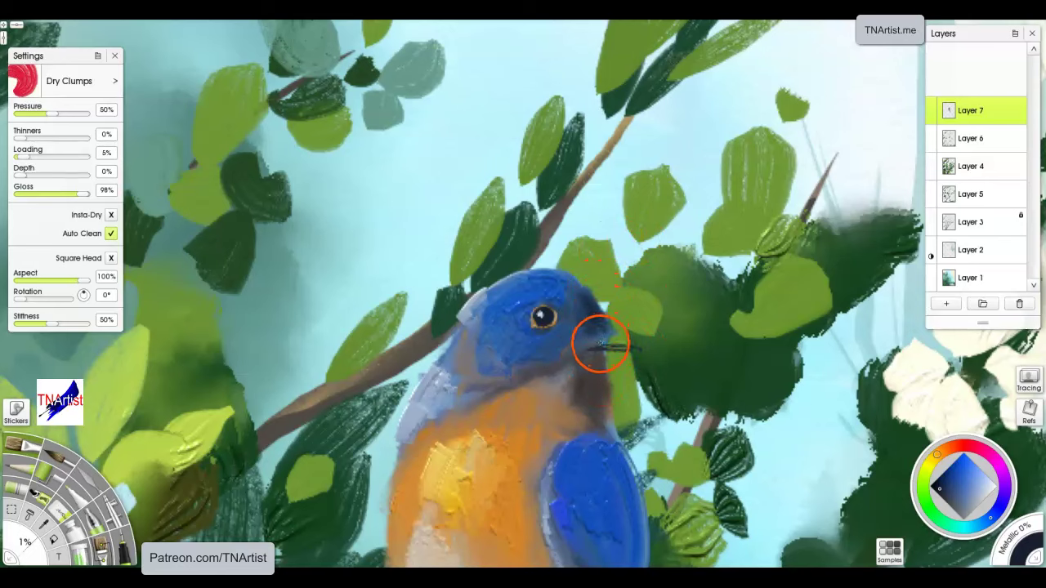
- Reinforce the dark beak line with the ink pen at 3% size
{"action": "left_click", "coordinate": [124, 546]}
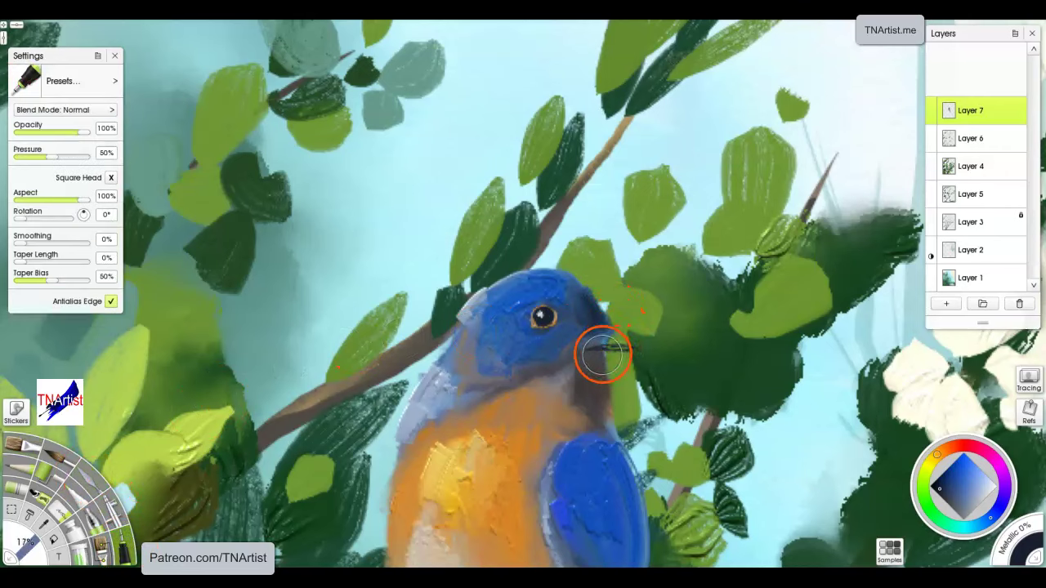
{"action": "key", "text": "bracketleft"}
{"action": "key", "text": "bracketleft"}
{"action": "key", "text": "bracketleft"}
{"action": "key", "text": "bracketleft"}
{"action": "key", "text": "bracketleft"}
{"action": "key", "text": "bracketleft"}
{"action": "key", "text": "bracketleft"}
{"action": "key", "text": "bracketleft"}
{"action": "key", "text": "bracketleft"}
{"action": "key", "text": "bracketleft"}
{"action": "key", "text": "bracketleft"}
{"action": "key", "text": "bracketleft"}
{"action": "key", "text": "bracketleft"}
{"action": "key", "text": "bracketleft"}
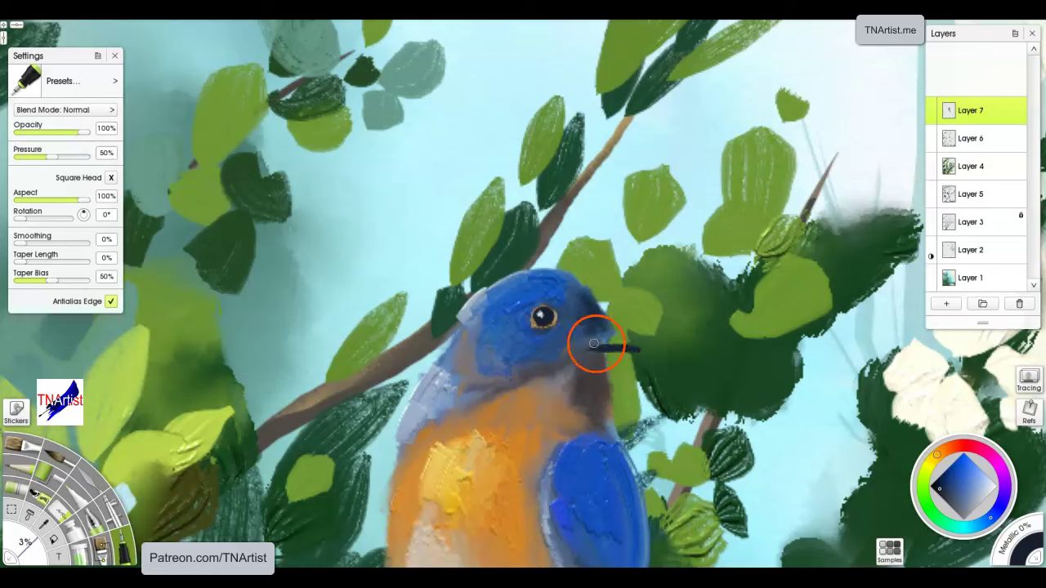
- Fill the upper beak with pale blue-grey sampled from the shoulder and trim the forehead edge above it with the Instant Erase eraser
{"action": "left_click", "coordinate": [436, 381], "text": "alt"}
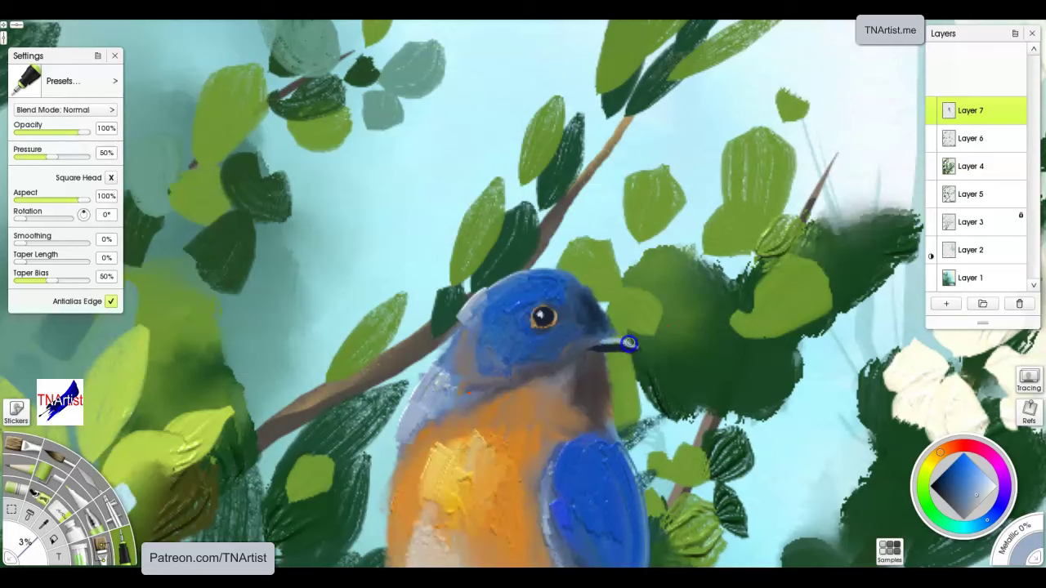
{"action": "mouse_move", "coordinate": [591, 319]}
{"action": "left_mouse_down"}
{"action": "mouse_move", "coordinate": [627, 320]}
{"action": "mouse_move", "coordinate": [594, 339]}
{"action": "mouse_move", "coordinate": [630, 342]}
{"action": "left_mouse_up"}
{"action": "key", "text": "e"}
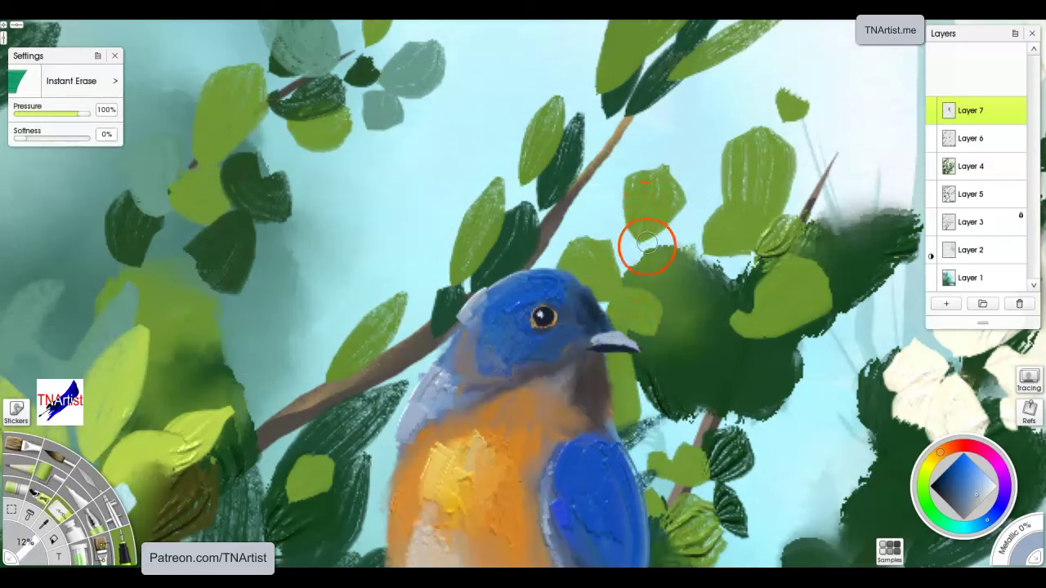
{"action": "left_click_drag", "start_coordinate": [646, 327], "coordinate": [624, 327]}
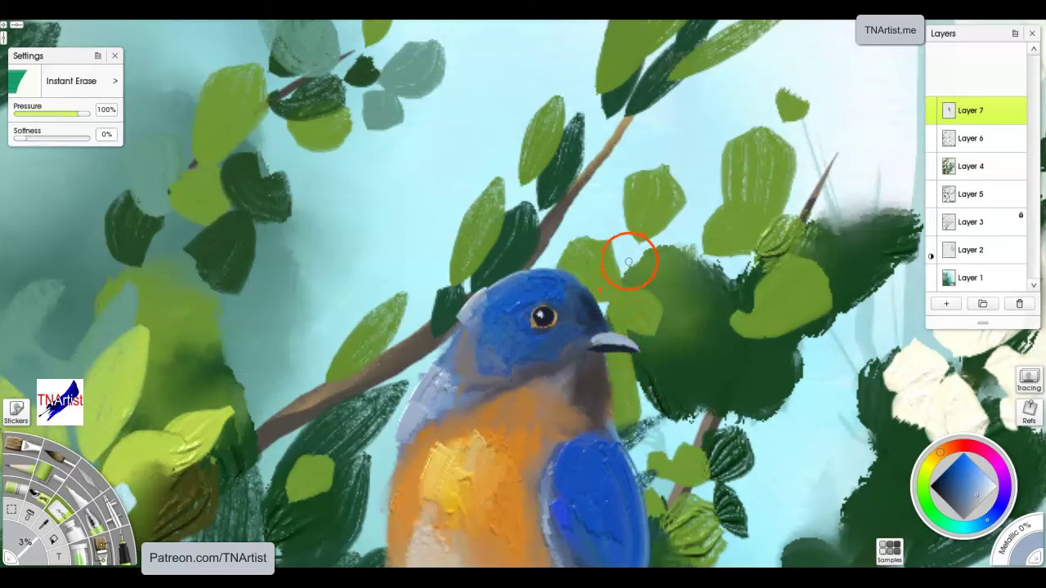
- Touch up the forehead edge with sampled dark blue and define the throat's outer and lower edges in dark brown using the ink pen
{"action": "key", "text": "i"}
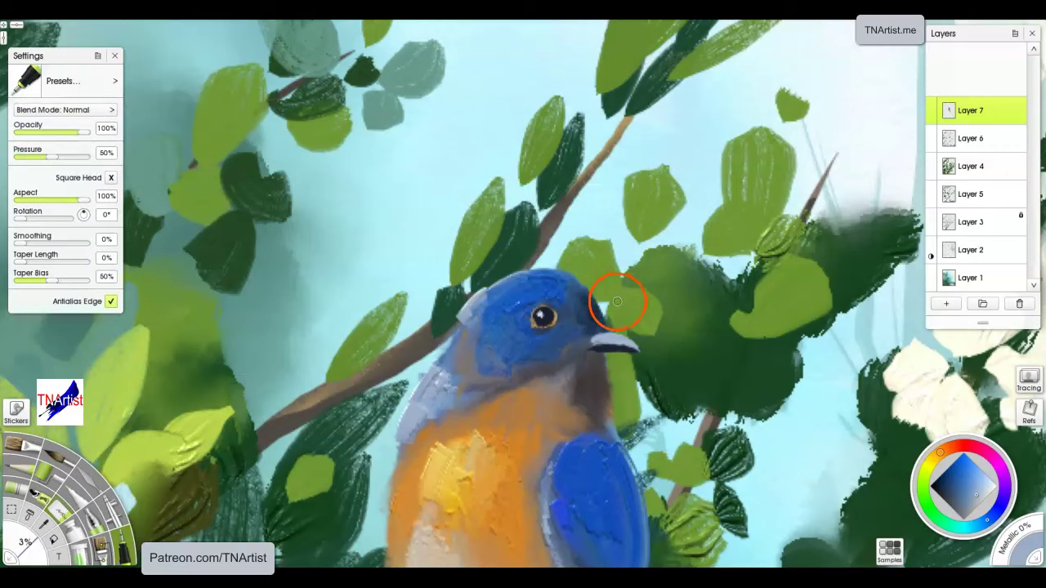
{"action": "left_click", "coordinate": [590, 325], "text": "alt"}
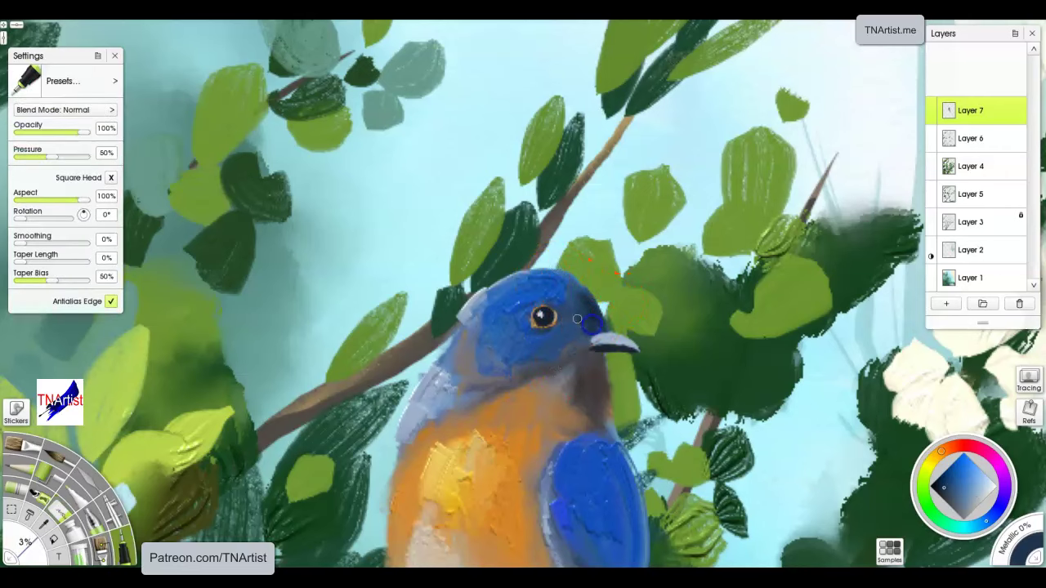
{"action": "left_click", "coordinate": [513, 453], "text": "alt"}
{"action": "left_click", "coordinate": [596, 381], "text": "alt"}
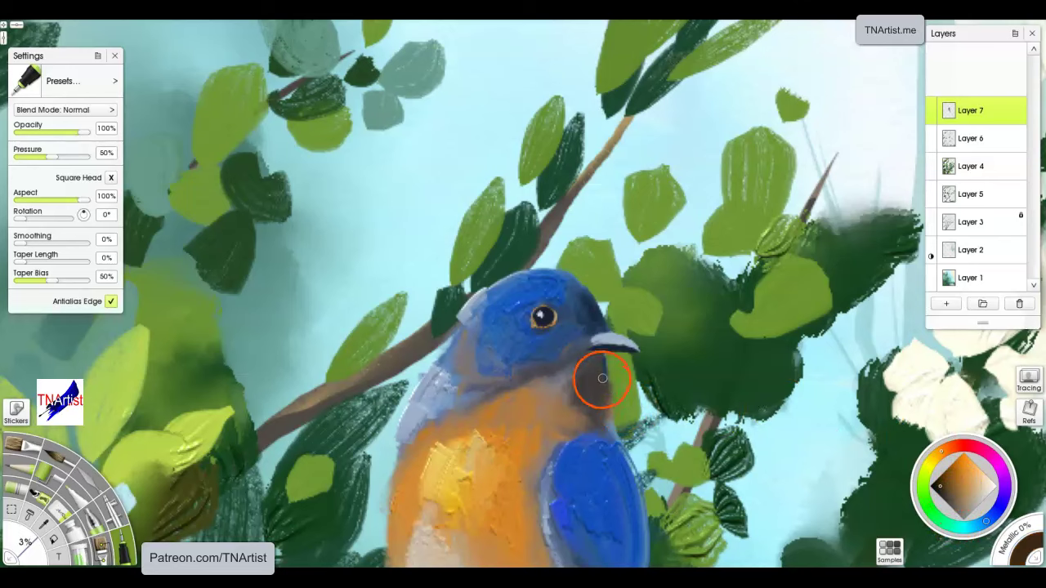
{"action": "mouse_move", "coordinate": [602, 424]}
{"action": "left_mouse_down"}
{"action": "mouse_move", "coordinate": [601, 390]}
{"action": "mouse_move", "coordinate": [615, 433]}
{"action": "mouse_move", "coordinate": [577, 423]}
{"action": "left_mouse_up"}
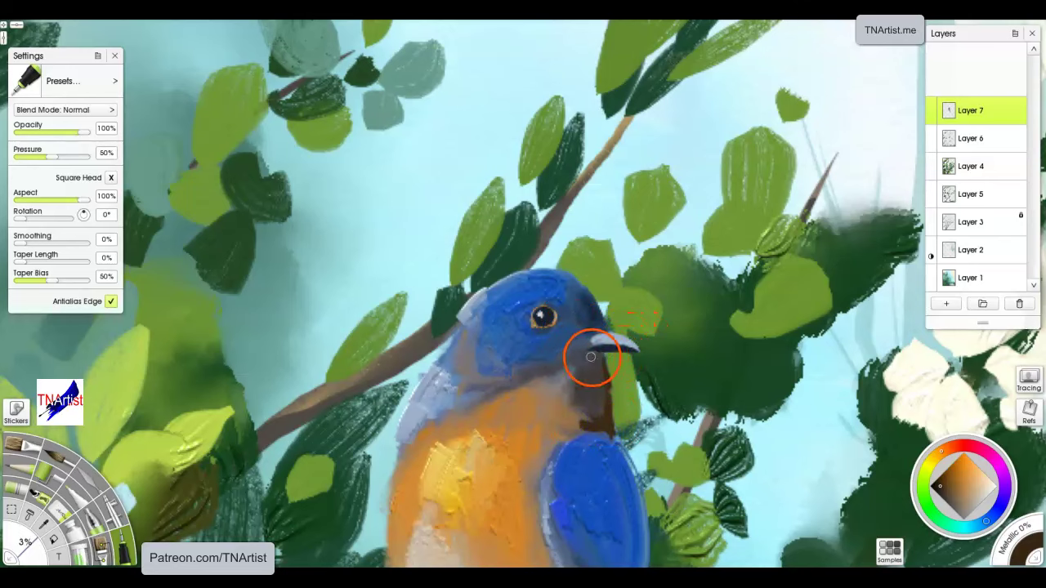
- Refine the beak with fine near-black accents using the dark colour sampled from the eye
{"action": "left_click", "coordinate": [537, 308], "text": "alt"}
{"action": "mouse_move", "coordinate": [619, 349]}
{"action": "left_mouse_down"}
{"action": "mouse_move", "coordinate": [591, 352]}
{"action": "mouse_move", "coordinate": [635, 348]}
{"action": "left_mouse_up"}
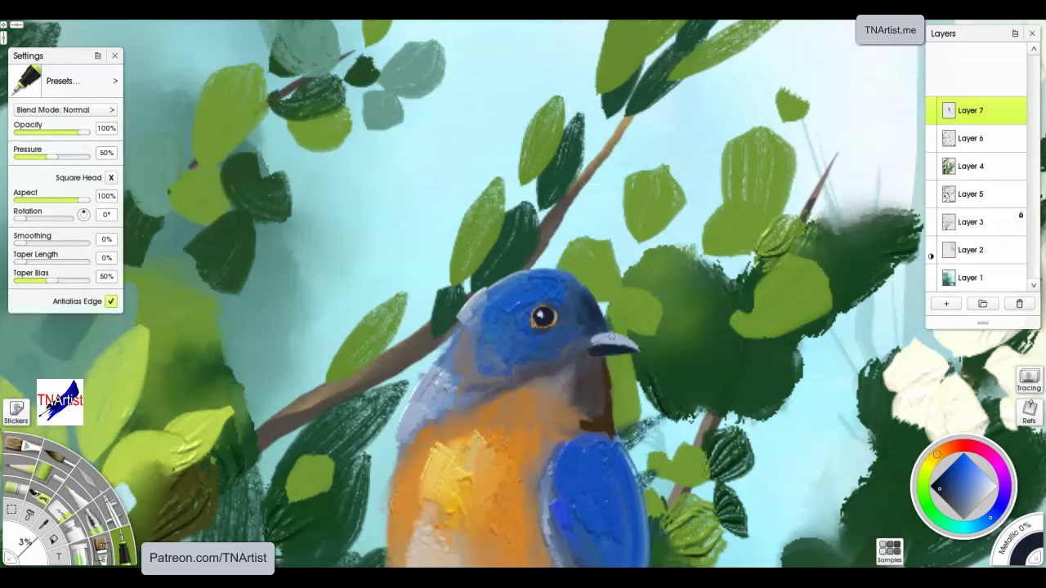
{"action": "scroll", "coordinate": [453, 254], "scroll_direction": "down", "scroll_amount": 5}
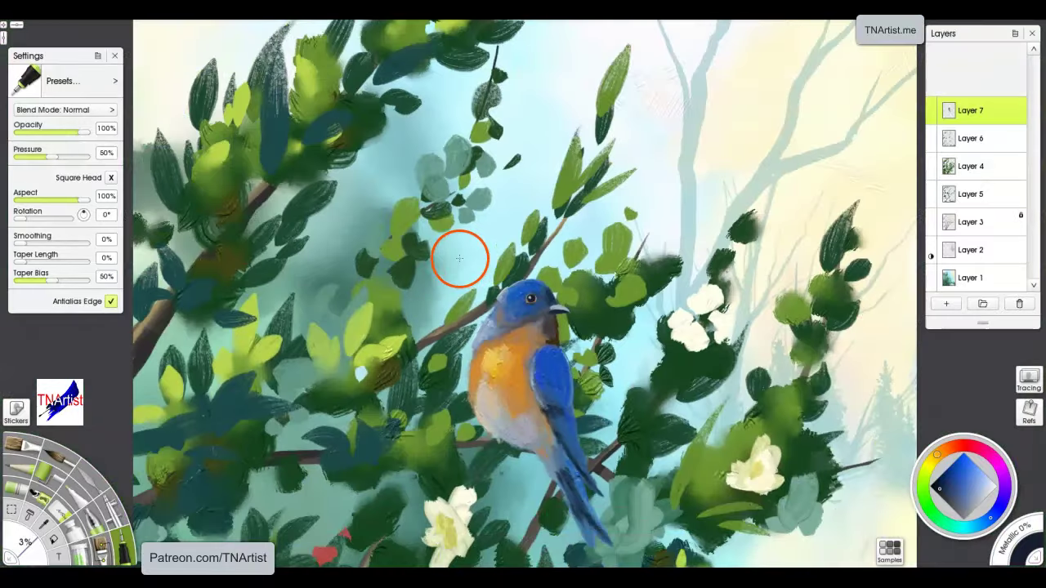
{"action": "left_click_drag", "start_coordinate": [470, 310], "coordinate": [475, 258]}
{"action": "scroll", "coordinate": [475, 258], "scroll_direction": "down", "scroll_amount": 2}
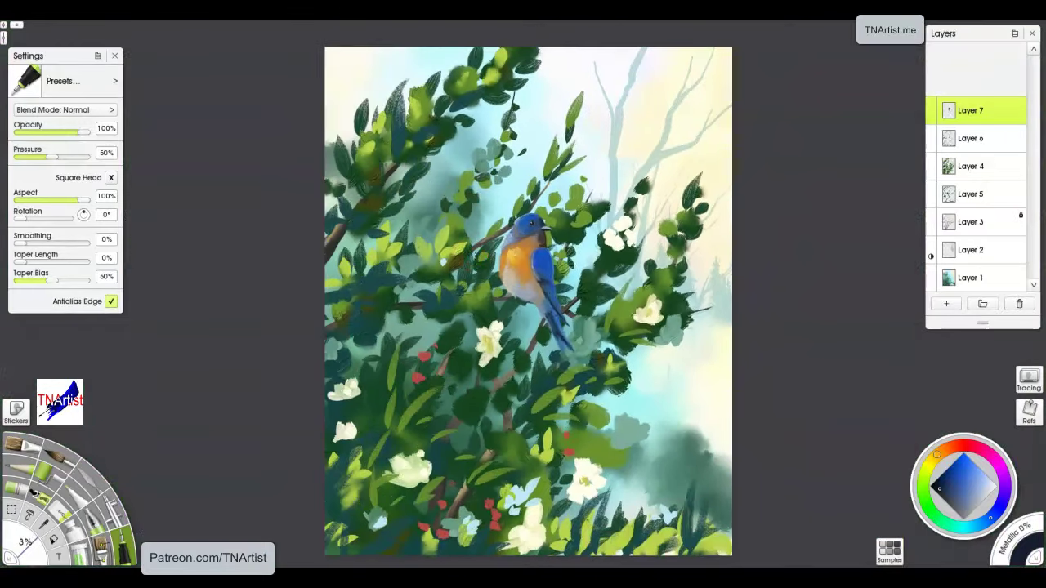
- Sample the pale blue-grey of the bird's shoulder and add ink pen strokes to smooth the shoulder and its outer edge
{"action": "scroll", "coordinate": [525, 259], "scroll_direction": "up", "scroll_amount": 4}
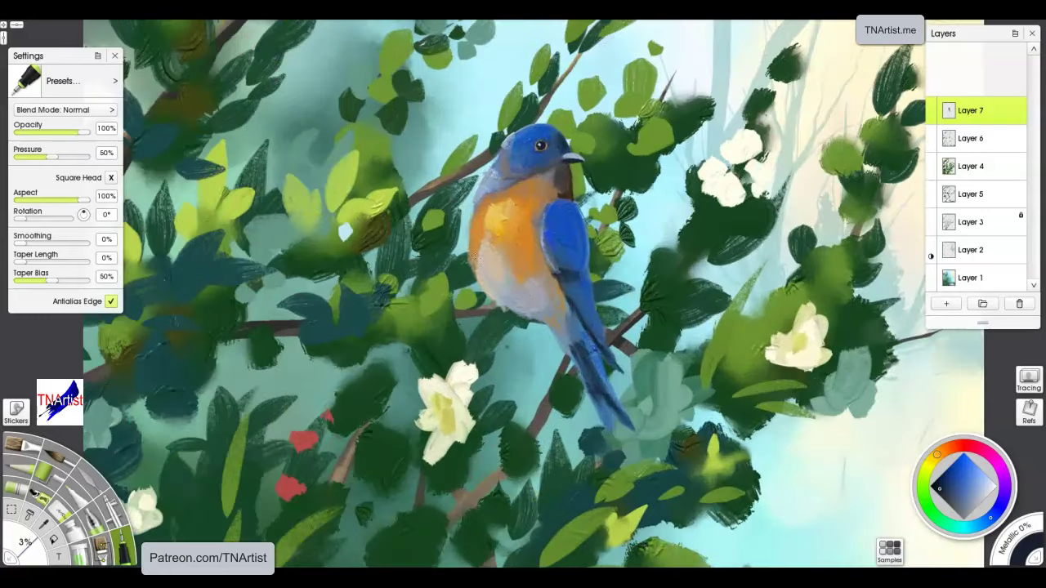
{"action": "scroll", "coordinate": [575, 286], "scroll_direction": "up", "scroll_amount": 2}
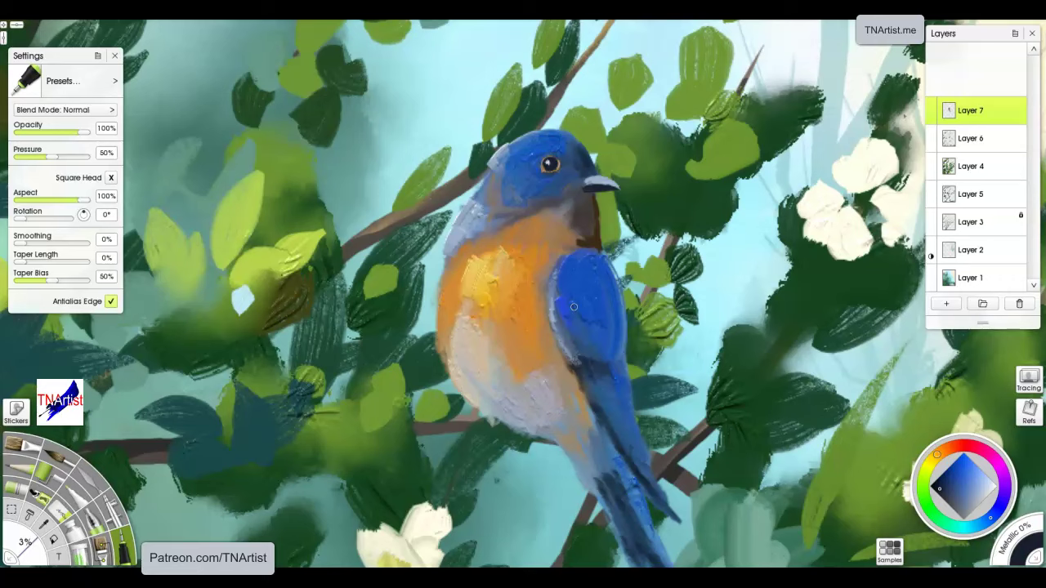
{"action": "left_click", "coordinate": [465, 227], "text": "alt"}
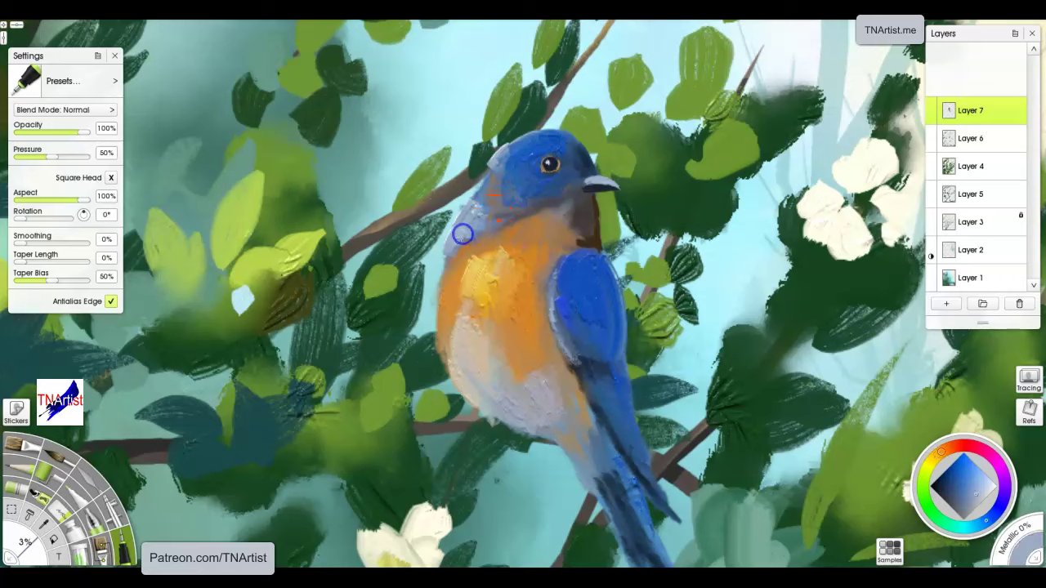
{"action": "mouse_move", "coordinate": [463, 242]}
{"action": "left_mouse_down"}
{"action": "mouse_move", "coordinate": [507, 215]}
{"action": "mouse_move", "coordinate": [482, 219]}
{"action": "mouse_move", "coordinate": [491, 209]}
{"action": "mouse_move", "coordinate": [473, 203]}
{"action": "mouse_move", "coordinate": [492, 209]}
{"action": "mouse_move", "coordinate": [449, 232]}
{"action": "left_mouse_up"}
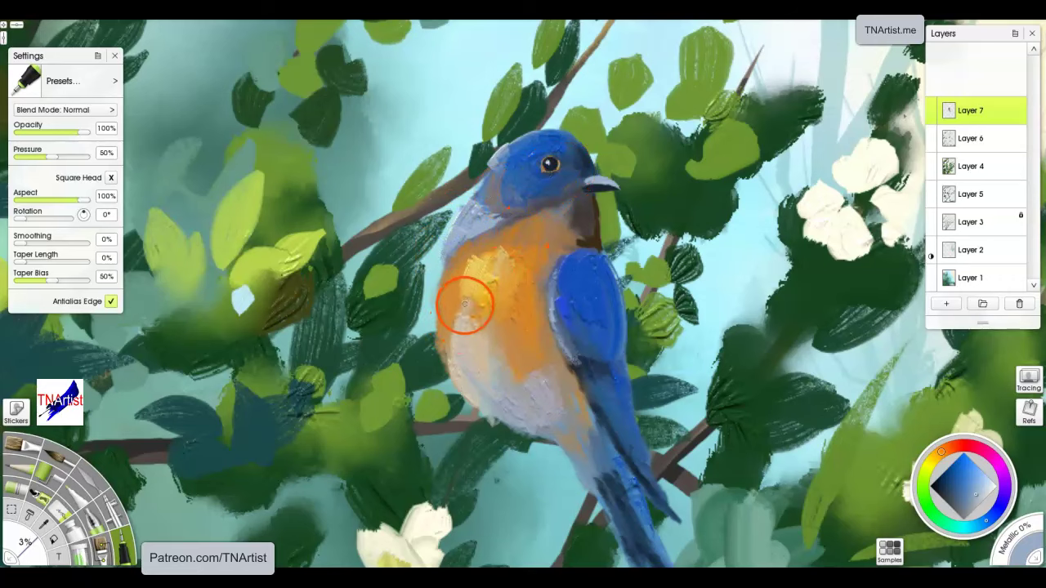
- Sample the breast orange and clean up the breast's outer contour from the shoulder down to the belly
{"action": "left_click", "coordinate": [449, 325], "text": "alt"}
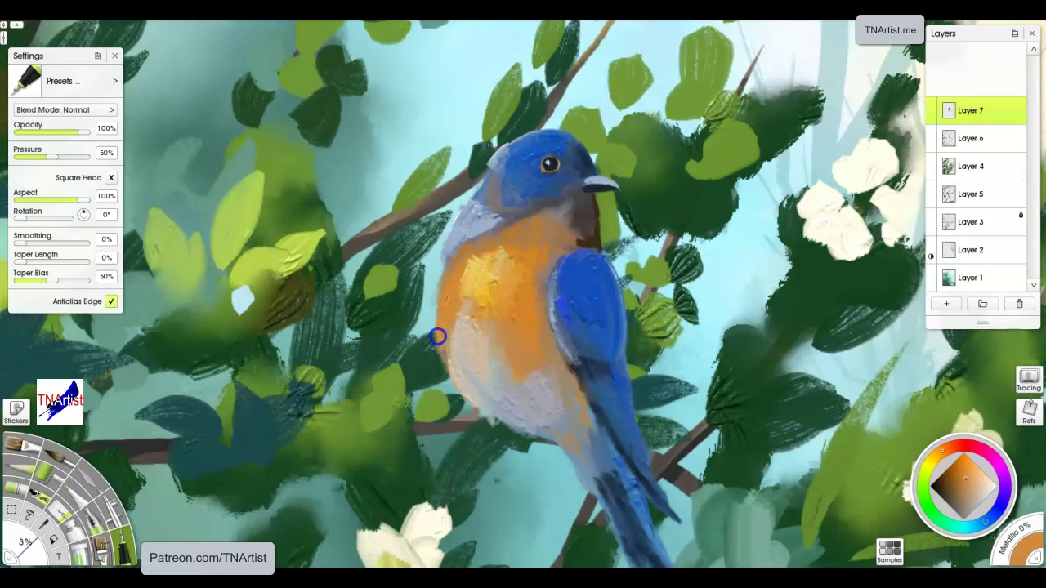
{"action": "left_click_drag", "start_coordinate": [442, 295], "coordinate": [453, 259]}
{"action": "mouse_move", "coordinate": [445, 360]}
{"action": "left_mouse_down"}
{"action": "mouse_move", "coordinate": [449, 327]}
{"action": "mouse_move", "coordinate": [450, 365]}
{"action": "left_mouse_up"}
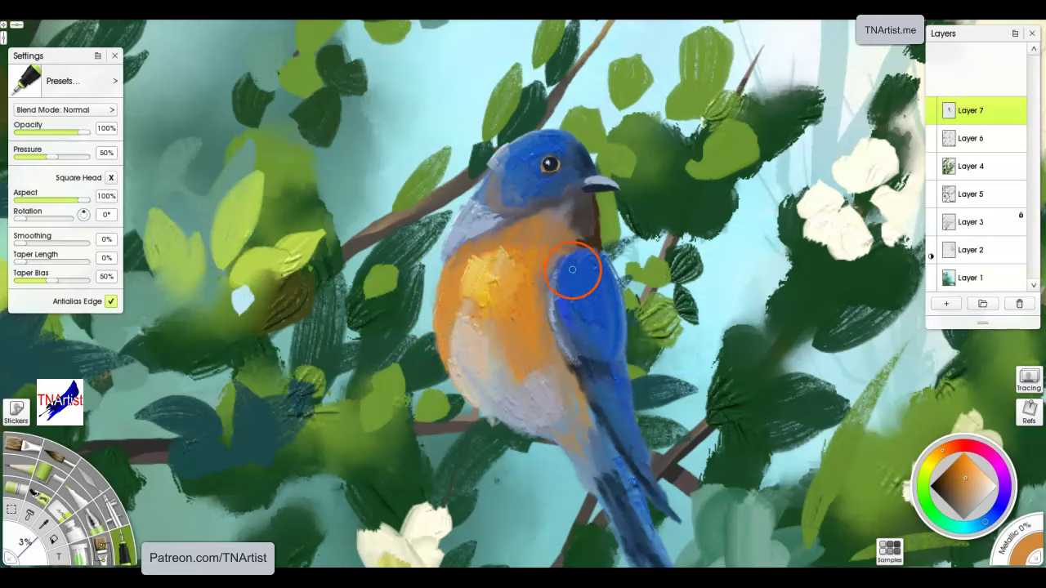
- Add sampled brownish-orange strokes to the bird's lower flank and define the folded wing's inner edge with dark strokes
{"action": "left_click", "coordinate": [536, 359], "text": "alt"}
{"action": "left_click", "coordinate": [541, 359], "text": "alt"}
{"action": "mouse_move", "coordinate": [542, 373]}
{"action": "left_mouse_down"}
{"action": "mouse_move", "coordinate": [552, 400]}
{"action": "mouse_move", "coordinate": [552, 391]}
{"action": "left_mouse_up"}
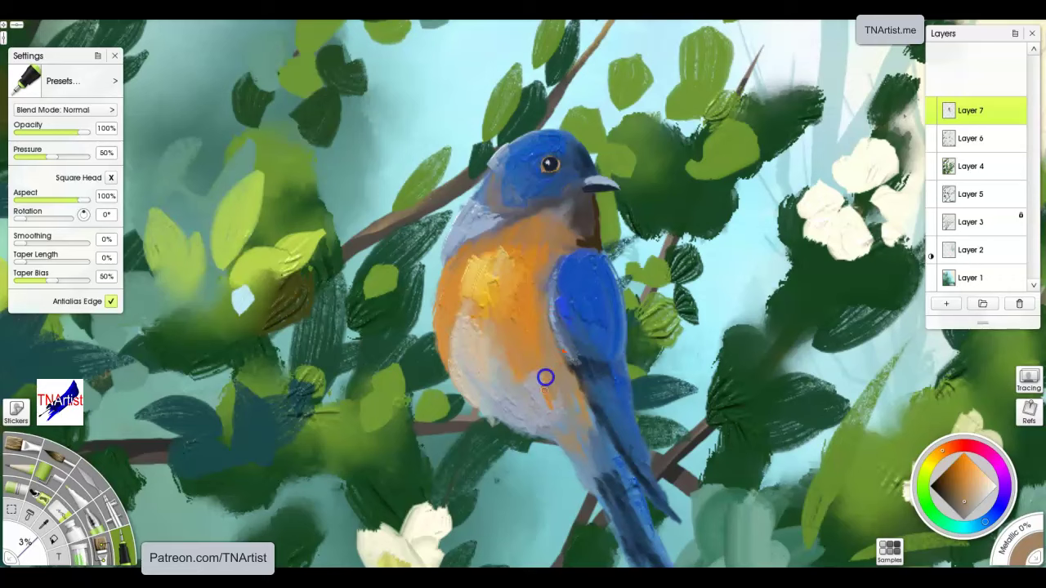
{"action": "left_click", "coordinate": [584, 237], "text": "alt"}
{"action": "mouse_move", "coordinate": [549, 336]}
{"action": "left_mouse_down"}
{"action": "mouse_move", "coordinate": [561, 327]}
{"action": "mouse_move", "coordinate": [578, 369]}
{"action": "mouse_move", "coordinate": [552, 302]}
{"action": "mouse_move", "coordinate": [597, 420]}
{"action": "mouse_move", "coordinate": [644, 486]}
{"action": "left_mouse_up"}
{"action": "left_click", "coordinate": [578, 370], "text": "alt"}
{"action": "mouse_move", "coordinate": [578, 382]}
{"action": "left_mouse_down"}
{"action": "mouse_move", "coordinate": [584, 396]}
{"action": "mouse_move", "coordinate": [605, 398]}
{"action": "left_mouse_up"}
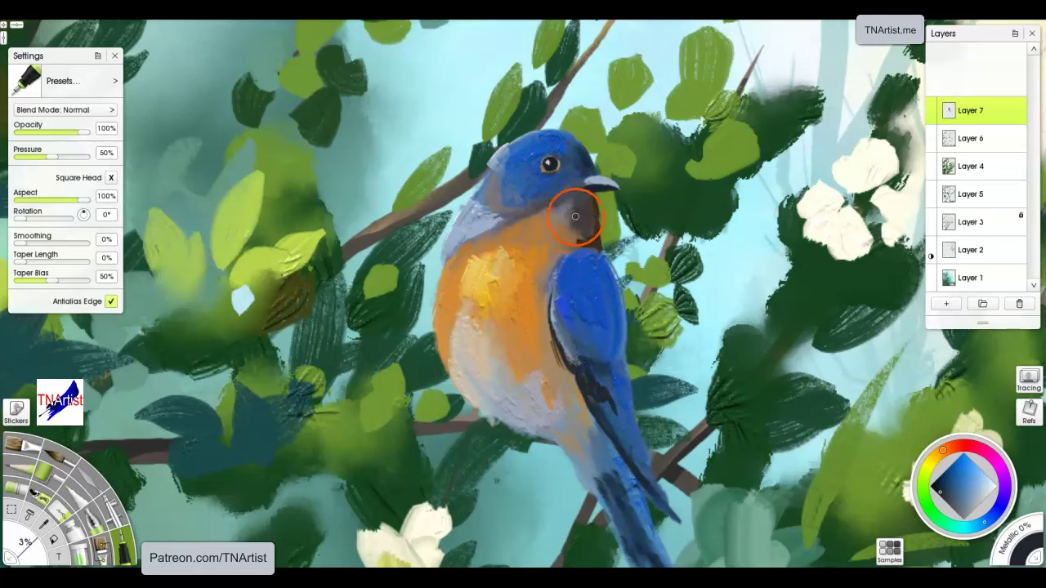
- Highlight the throat with the sampled lilac-grey of the belly and soften the strokes with the palette knife
{"action": "left_click", "coordinate": [521, 399], "text": "alt"}
{"action": "left_click", "coordinate": [521, 399], "text": "alt"}
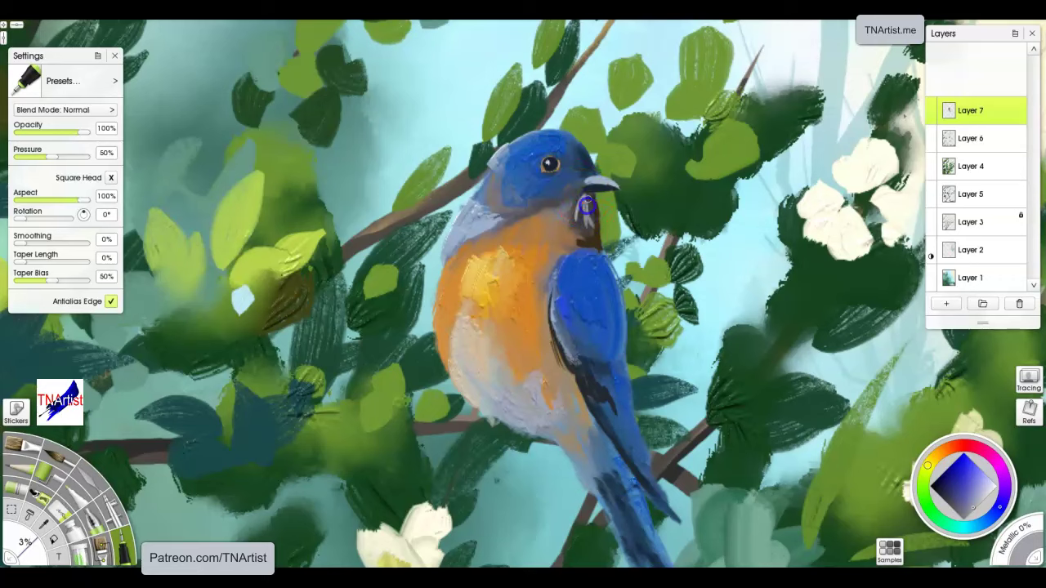
{"action": "left_click_drag", "start_coordinate": [592, 193], "coordinate": [595, 229]}
{"action": "key", "text": "k"}
{"action": "left_click_drag", "start_coordinate": [578, 250], "coordinate": [588, 222]}
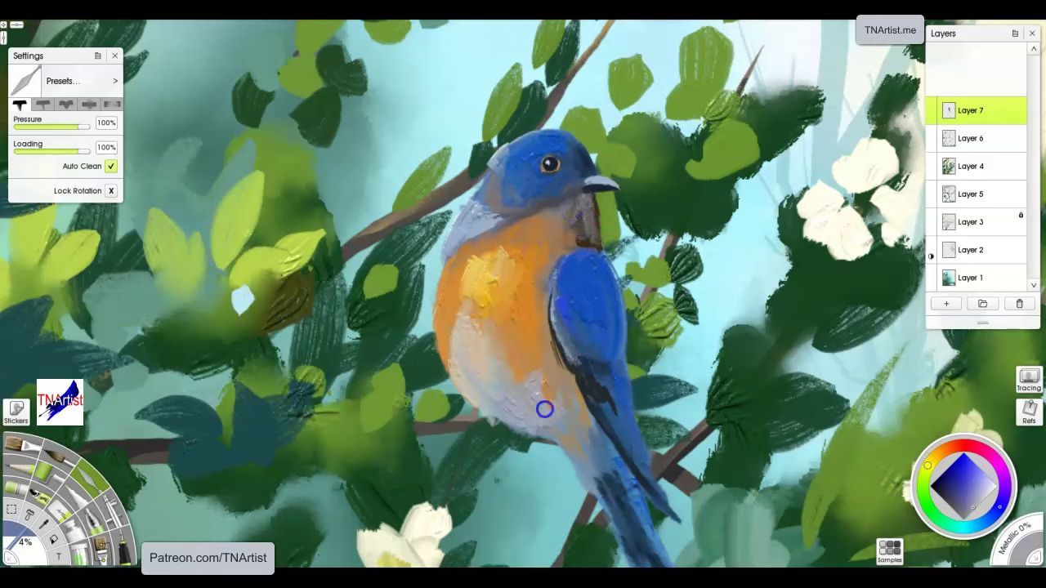
- Blend the lower belly, the tail base and the back of the head with the palette knife
{"action": "mouse_move", "coordinate": [527, 401]}
{"action": "left_mouse_down"}
{"action": "mouse_move", "coordinate": [535, 440]}
{"action": "mouse_move", "coordinate": [480, 392]}
{"action": "left_mouse_up"}
{"action": "left_click", "coordinate": [513, 255]}
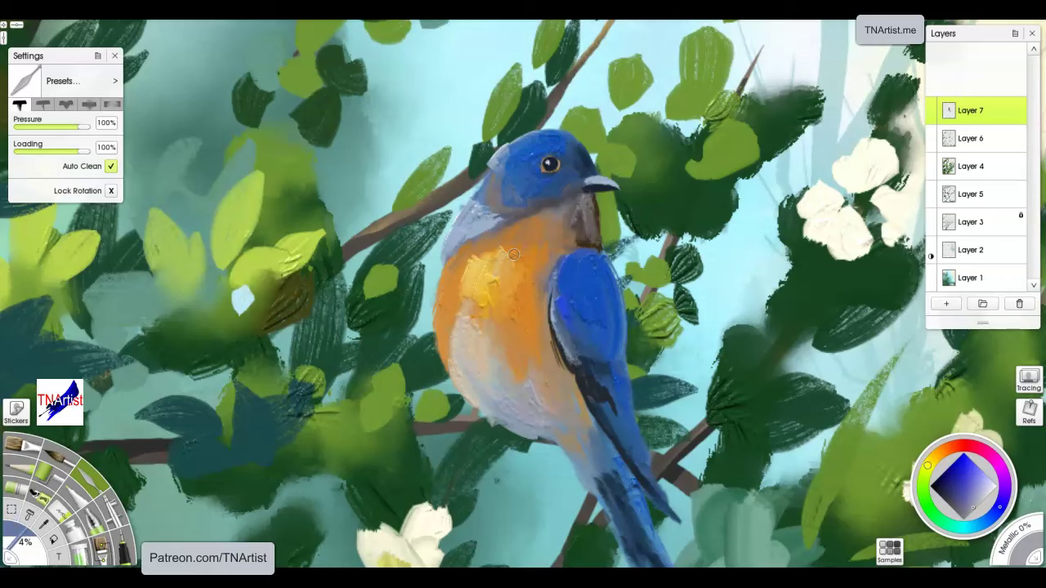
{"action": "left_click_drag", "start_coordinate": [593, 456], "coordinate": [602, 402]}
{"action": "left_click_drag", "start_coordinate": [493, 156], "coordinate": [495, 213]}
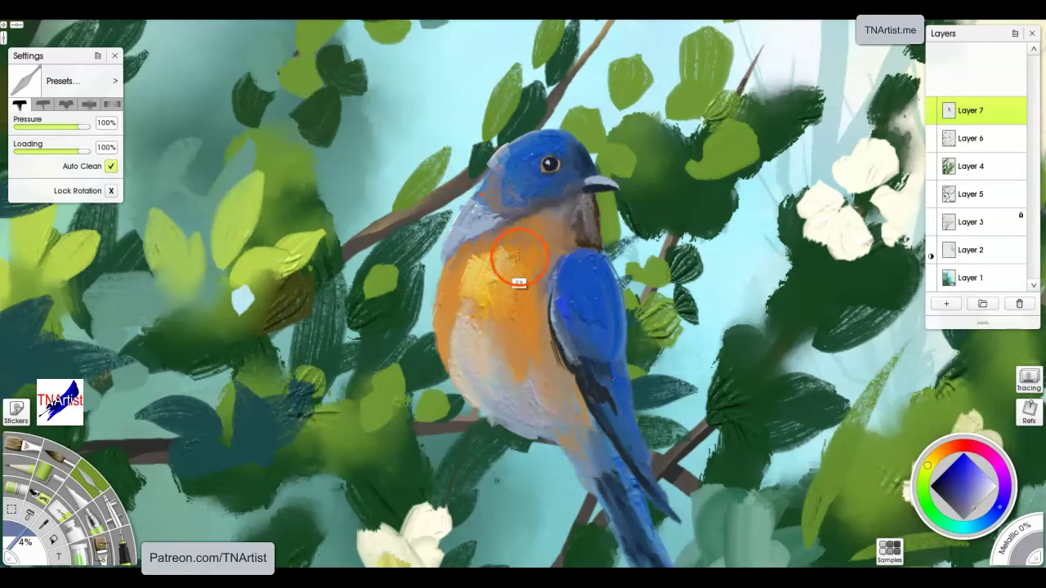
- Sample the breast orange and lay textured palette knife strokes across the upper breast and below the neck
{"action": "left_click", "coordinate": [519, 277], "text": "alt"}
{"action": "left_click_drag", "start_coordinate": [519, 257], "coordinate": [505, 214]}
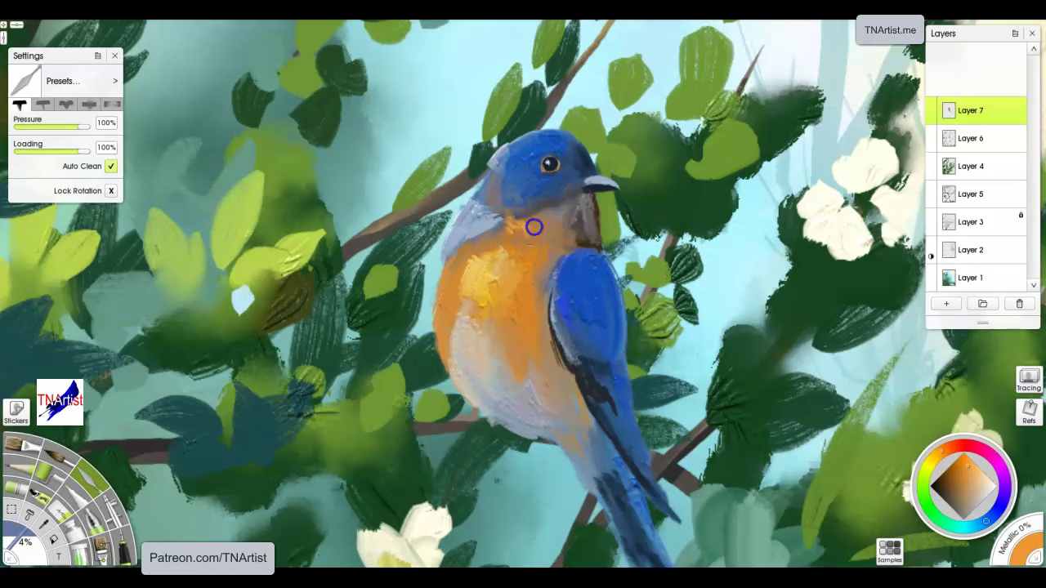
{"action": "mouse_move", "coordinate": [542, 241]}
{"action": "left_mouse_down"}
{"action": "mouse_move", "coordinate": [483, 247]}
{"action": "mouse_move", "coordinate": [479, 234]}
{"action": "mouse_move", "coordinate": [466, 253]}
{"action": "mouse_move", "coordinate": [508, 230]}
{"action": "left_mouse_up"}
{"action": "mouse_move", "coordinate": [552, 256]}
{"action": "left_mouse_down"}
{"action": "mouse_move", "coordinate": [548, 272]}
{"action": "mouse_move", "coordinate": [513, 280]}
{"action": "mouse_move", "coordinate": [535, 303]}
{"action": "mouse_move", "coordinate": [507, 324]}
{"action": "left_mouse_up"}
{"action": "mouse_move", "coordinate": [549, 264]}
{"action": "left_mouse_down"}
{"action": "mouse_move", "coordinate": [539, 273]}
{"action": "mouse_move", "coordinate": [509, 236]}
{"action": "mouse_move", "coordinate": [501, 245]}
{"action": "left_mouse_up"}
- Apply light cyan-blue palette knife strokes to the crown and shoulder, and blend them with the loading set to 0%
{"action": "left_click", "coordinate": [972, 527]}
{"action": "mouse_move", "coordinate": [553, 133]}
{"action": "left_mouse_down"}
{"action": "mouse_move", "coordinate": [517, 148]}
{"action": "mouse_move", "coordinate": [510, 157]}
{"action": "mouse_move", "coordinate": [553, 145]}
{"action": "mouse_move", "coordinate": [520, 153]}
{"action": "mouse_move", "coordinate": [503, 187]}
{"action": "mouse_move", "coordinate": [461, 224]}
{"action": "mouse_move", "coordinate": [491, 215]}
{"action": "left_mouse_up"}
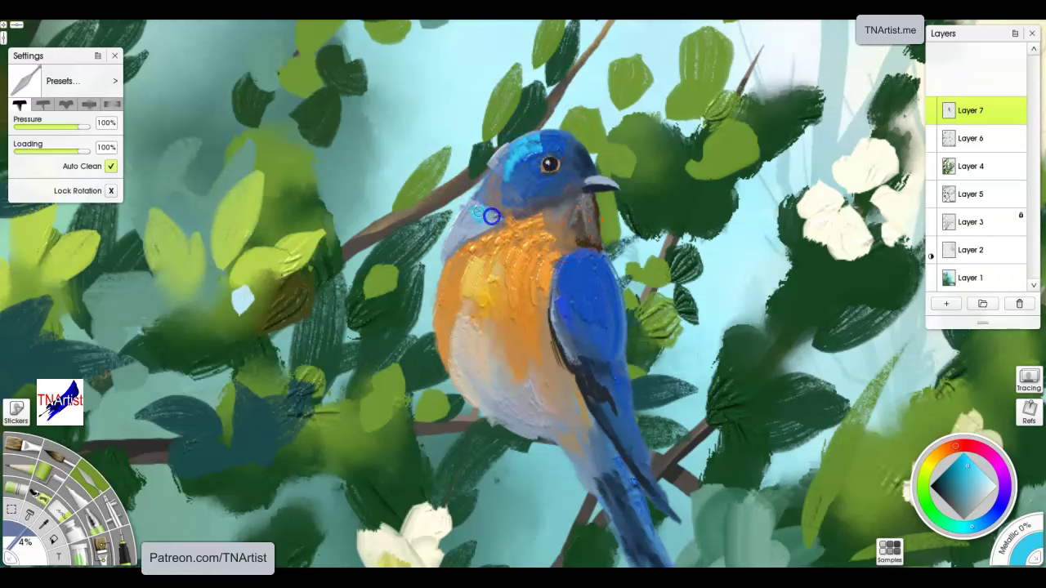
{"action": "left_click_drag", "start_coordinate": [40, 155], "coordinate": [10, 154]}
{"action": "mouse_move", "coordinate": [550, 149]}
{"action": "left_mouse_down"}
{"action": "mouse_move", "coordinate": [521, 157]}
{"action": "mouse_move", "coordinate": [536, 143]}
{"action": "mouse_move", "coordinate": [508, 200]}
{"action": "mouse_move", "coordinate": [481, 215]}
{"action": "mouse_move", "coordinate": [499, 223]}
{"action": "mouse_move", "coordinate": [485, 224]}
{"action": "mouse_move", "coordinate": [593, 189]}
{"action": "mouse_move", "coordinate": [541, 231]}
{"action": "mouse_move", "coordinate": [567, 246]}
{"action": "mouse_move", "coordinate": [551, 239]}
{"action": "mouse_move", "coordinate": [563, 253]}
{"action": "mouse_move", "coordinate": [578, 242]}
{"action": "mouse_move", "coordinate": [527, 223]}
{"action": "mouse_move", "coordinate": [559, 238]}
{"action": "mouse_move", "coordinate": [541, 250]}
{"action": "mouse_move", "coordinate": [538, 317]}
{"action": "left_mouse_up"}
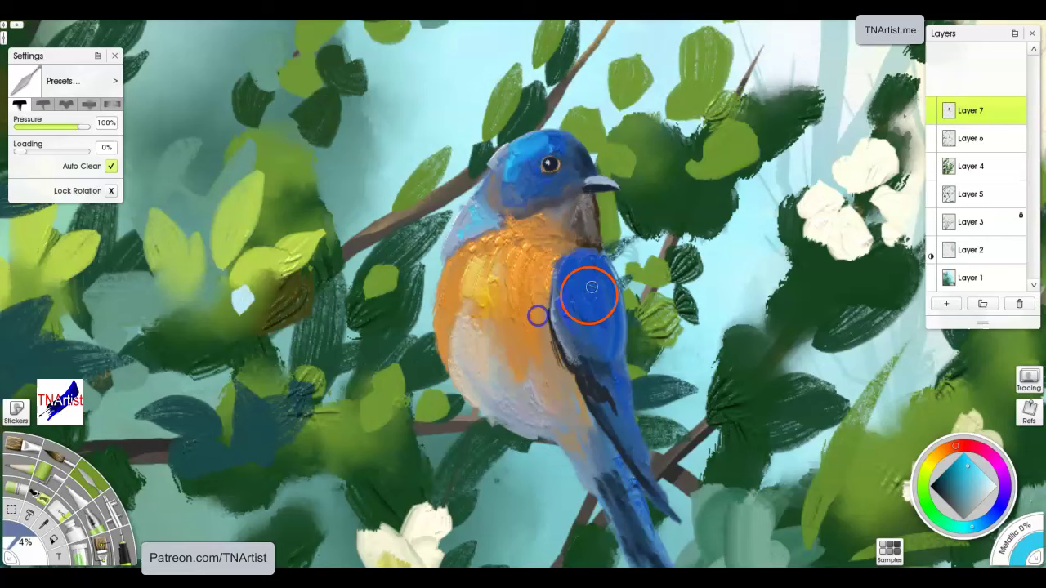
- Set the palette knife loading to 100% and add sampled bright blue strokes below the eye and along the wing's inner edge
{"action": "left_click", "coordinate": [516, 158], "text": "alt"}
{"action": "mouse_move", "coordinate": [516, 157]}
{"action": "left_mouse_down"}
{"action": "mouse_move", "coordinate": [548, 175]}
{"action": "mouse_move", "coordinate": [536, 184]}
{"action": "left_mouse_up"}
{"action": "left_click_drag", "start_coordinate": [20, 152], "coordinate": [91, 151]}
{"action": "mouse_move", "coordinate": [543, 188]}
{"action": "left_mouse_down"}
{"action": "mouse_move", "coordinate": [552, 164]}
{"action": "mouse_move", "coordinate": [536, 190]}
{"action": "left_mouse_up"}
{"action": "mouse_move", "coordinate": [586, 347]}
{"action": "left_mouse_down"}
{"action": "mouse_move", "coordinate": [558, 298]}
{"action": "mouse_move", "coordinate": [563, 358]}
{"action": "left_mouse_up"}
{"action": "mouse_move", "coordinate": [561, 286]}
{"action": "left_mouse_down"}
{"action": "mouse_move", "coordinate": [583, 359]}
{"action": "mouse_move", "coordinate": [554, 311]}
{"action": "mouse_move", "coordinate": [561, 256]}
{"action": "left_mouse_up"}
- Shape the top of the crown with bright blue palette knife strokes
{"action": "left_click", "coordinate": [649, 322], "text": "alt"}
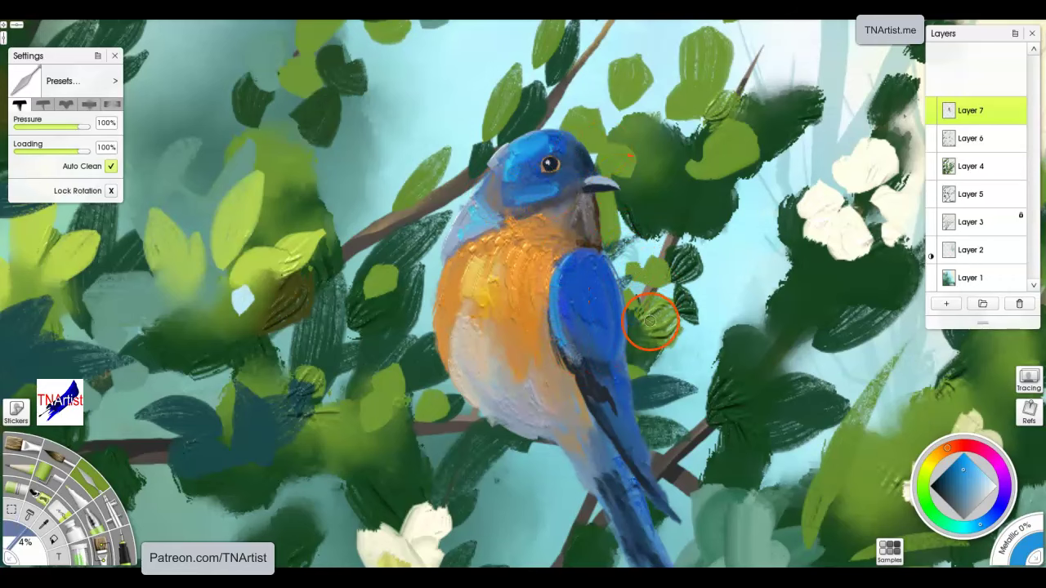
{"action": "mouse_move", "coordinate": [535, 144]}
{"action": "left_mouse_down", "text": "alt"}
{"action": "mouse_move", "coordinate": [546, 116]}
{"action": "mouse_move", "coordinate": [557, 132]}
{"action": "mouse_move", "coordinate": [521, 139]}
{"action": "left_mouse_up", "text": "alt"}
{"action": "left_click", "coordinate": [511, 275]}
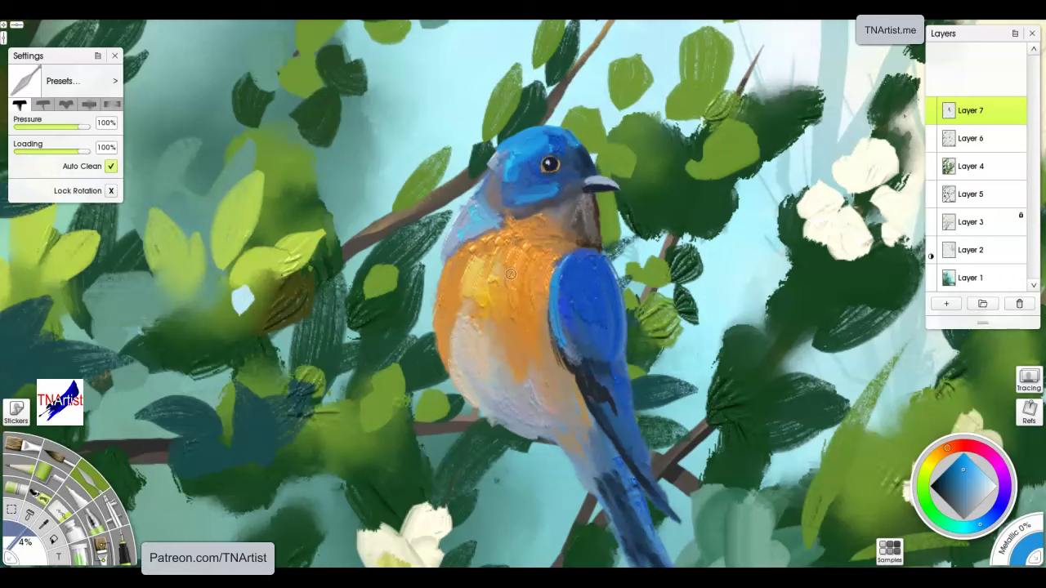
- Darken the forehead with sampled dark blue and the throat's front edge with sampled dark brown
{"action": "left_click", "coordinate": [583, 172], "text": "alt"}
{"action": "left_click_drag", "start_coordinate": [567, 138], "coordinate": [578, 158]}
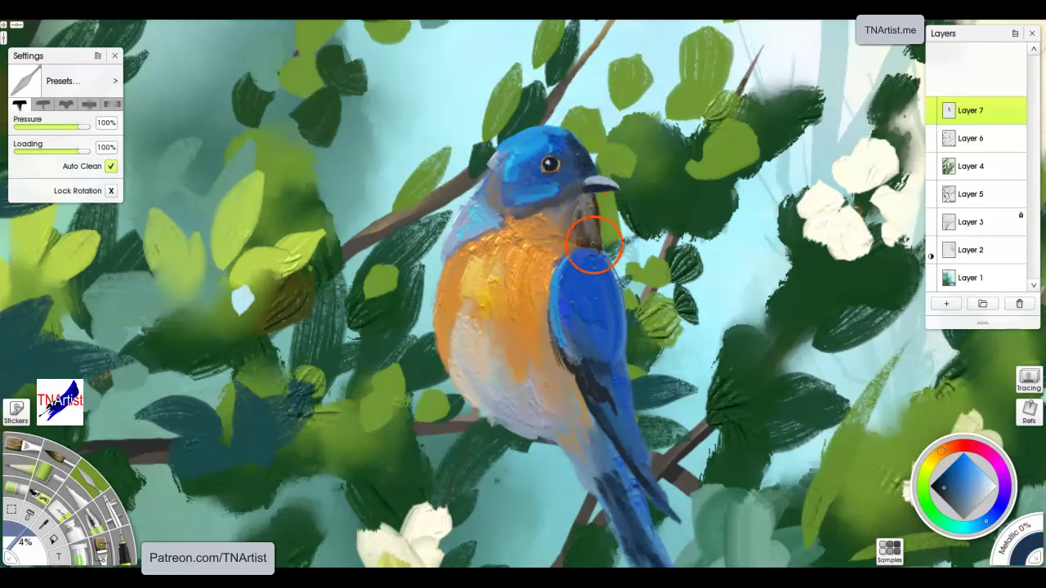
{"action": "left_click", "coordinate": [592, 246], "text": "alt"}
{"action": "left_click_drag", "start_coordinate": [590, 204], "coordinate": [596, 237]}
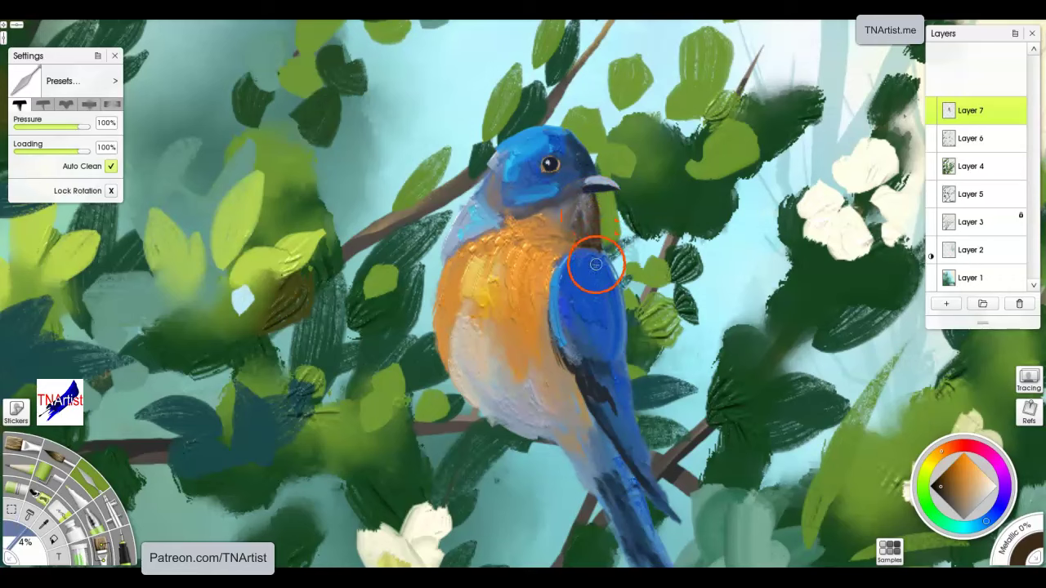
- Work sampled near-black and mid blue into the folded wing to shade the area where the long feathers begin
{"action": "left_click", "coordinate": [602, 393], "text": "alt"}
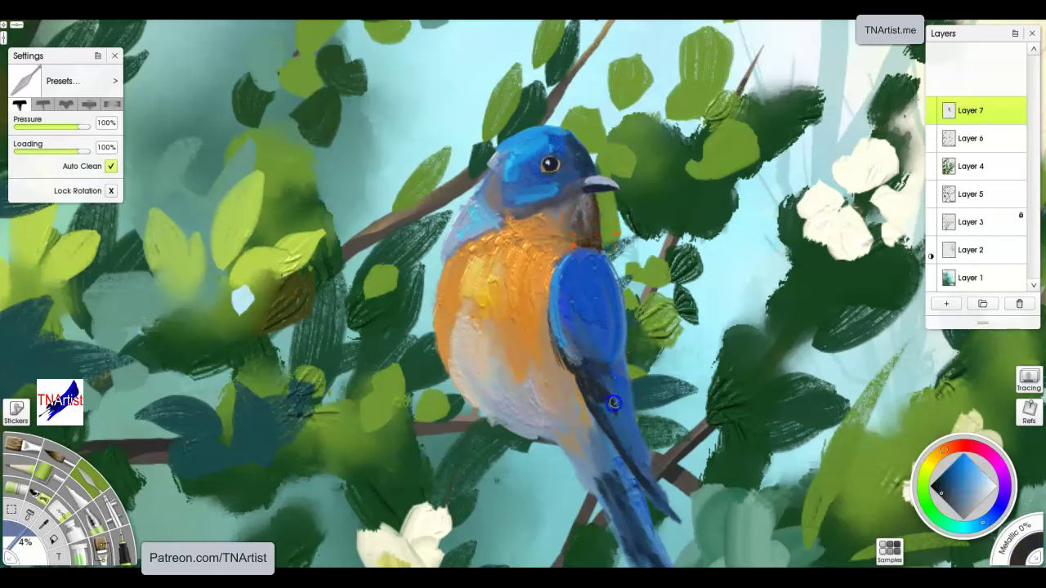
{"action": "mouse_move", "coordinate": [603, 397]}
{"action": "left_mouse_down"}
{"action": "mouse_move", "coordinate": [610, 417]}
{"action": "mouse_move", "coordinate": [606, 367]}
{"action": "left_mouse_up"}
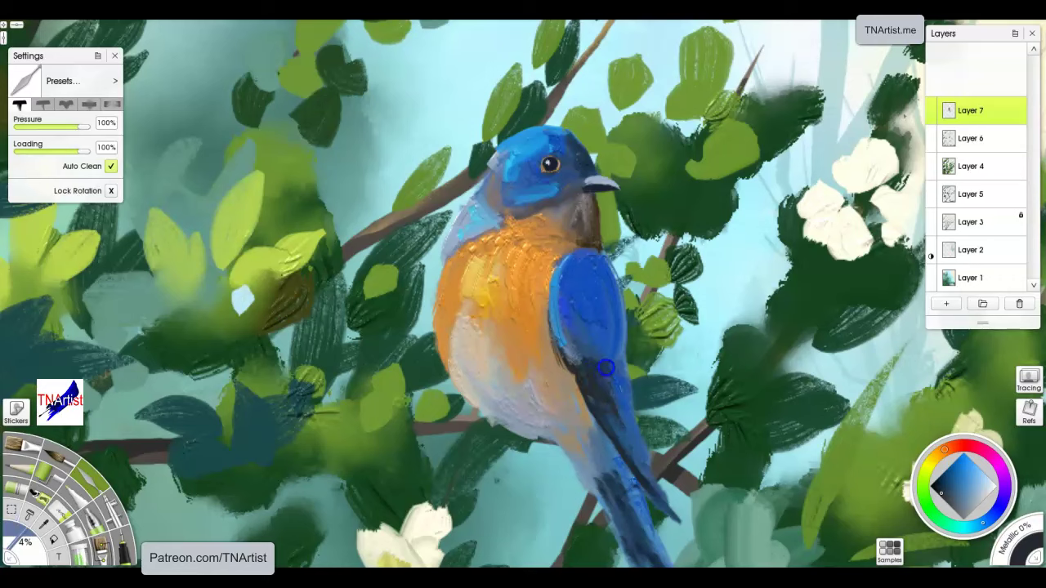
{"action": "left_click", "coordinate": [599, 320], "text": "alt"}
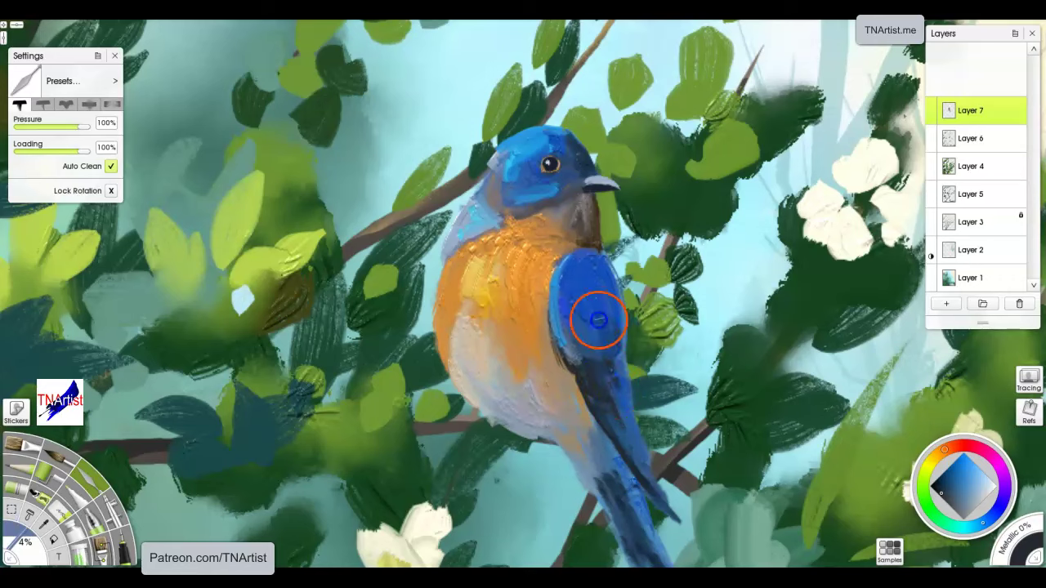
{"action": "left_click", "coordinate": [611, 345], "text": "alt"}
{"action": "left_click_drag", "start_coordinate": [605, 343], "coordinate": [576, 286]}
{"action": "left_click", "coordinate": [594, 316], "text": "alt"}
{"action": "mouse_move", "coordinate": [620, 353]}
{"action": "left_mouse_down"}
{"action": "mouse_move", "coordinate": [624, 377]}
{"action": "mouse_move", "coordinate": [623, 353]}
{"action": "left_mouse_up"}
- Sample blues and the dark feather colour and blend palette knife strokes along the long lower wing feathers
{"action": "left_click", "coordinate": [587, 302], "text": "alt"}
{"action": "left_click", "coordinate": [561, 283], "text": "alt"}
{"action": "left_click", "coordinate": [602, 397], "text": "alt"}
{"action": "left_click", "coordinate": [630, 444], "text": "alt"}
{"action": "left_click_drag", "start_coordinate": [625, 426], "coordinate": [611, 373]}
- Clean up the outer edges of the tail using freehand selections in Subtract mode, clearing each selection when done
{"action": "mouse_move", "coordinate": [656, 490]}
{"action": "left_mouse_down"}
{"action": "mouse_move", "coordinate": [586, 284]}
{"action": "mouse_move", "coordinate": [601, 331]}
{"action": "left_mouse_up"}
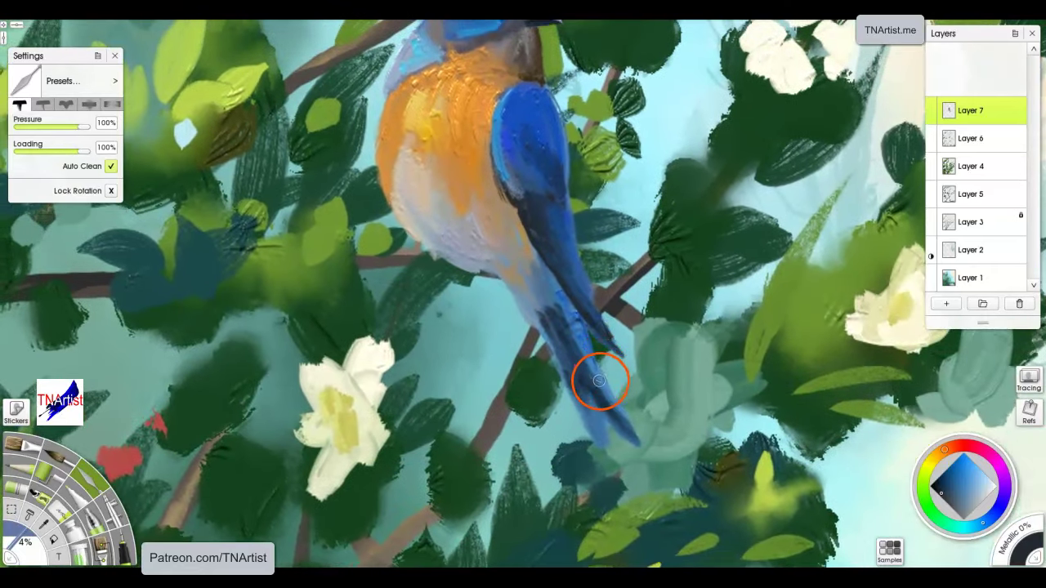
{"action": "key", "text": "f"}
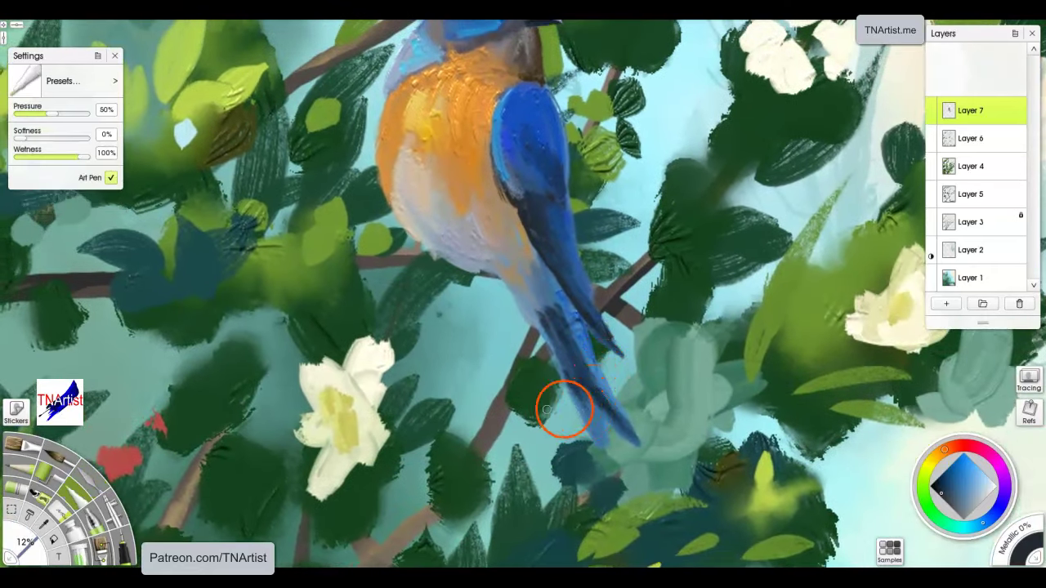
{"action": "left_click", "coordinate": [18, 509]}
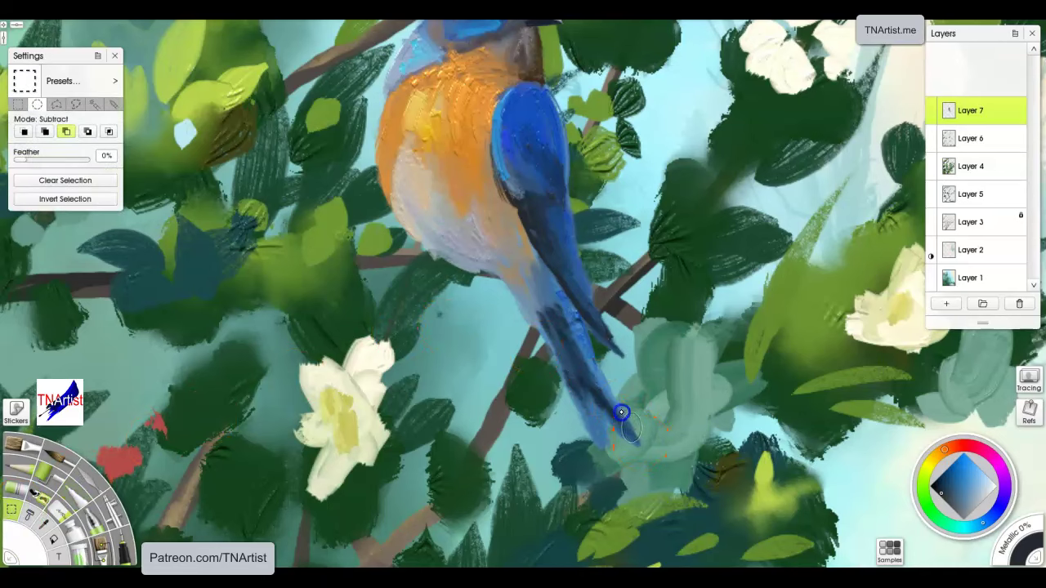
{"action": "left_click", "coordinate": [75, 104]}
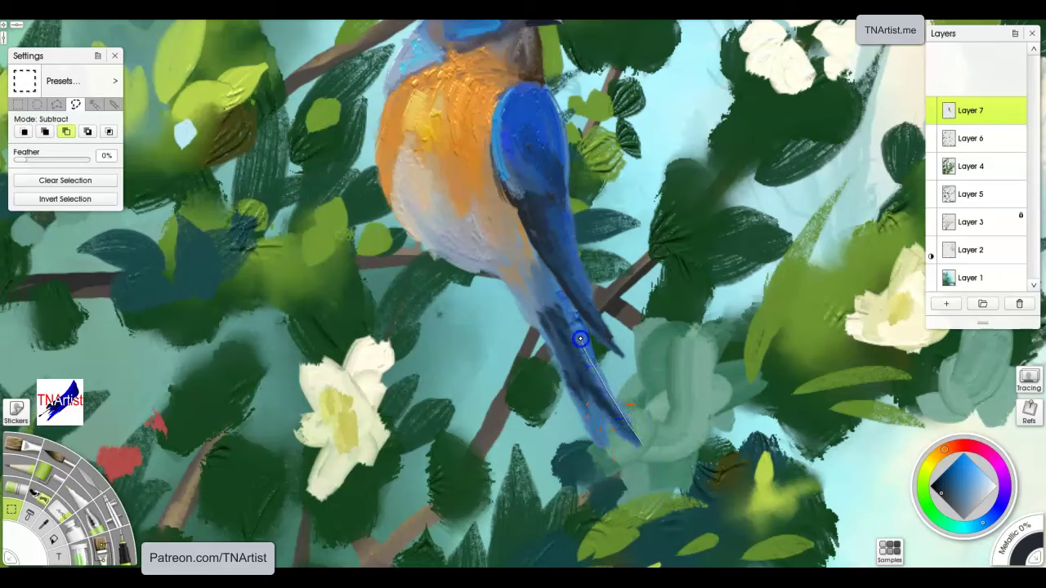
{"action": "left_click_drag", "start_coordinate": [640, 390], "coordinate": [678, 474]}
{"action": "key", "text": "ctrl+d"}
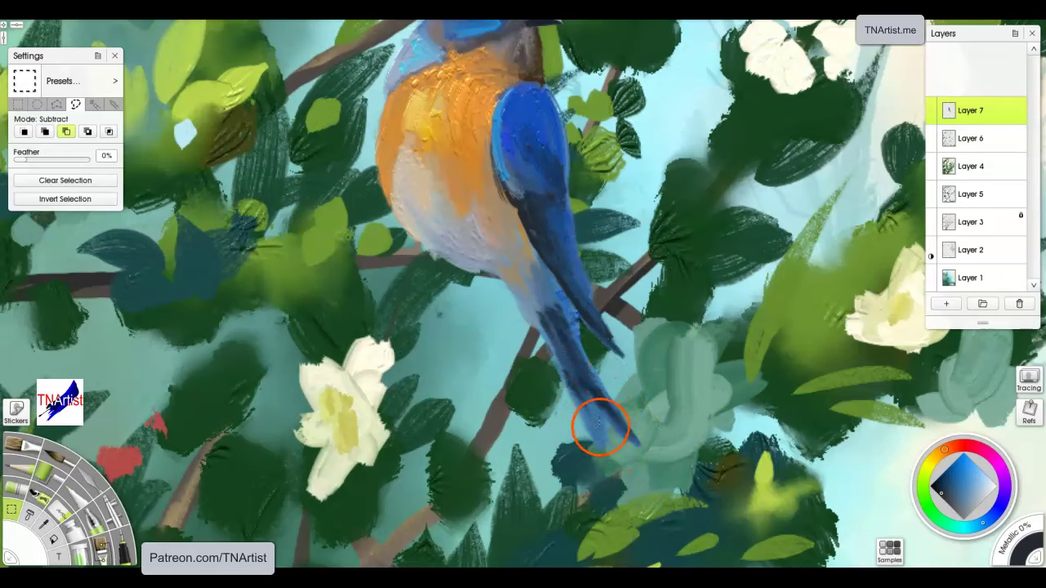
{"action": "left_click_drag", "start_coordinate": [581, 412], "coordinate": [575, 413]}
{"action": "mouse_move", "coordinate": [378, 170]}
{"action": "left_mouse_down"}
{"action": "mouse_move", "coordinate": [507, 483]}
{"action": "mouse_move", "coordinate": [594, 519]}
{"action": "left_mouse_up"}
{"action": "key", "text": "ctrl+d"}
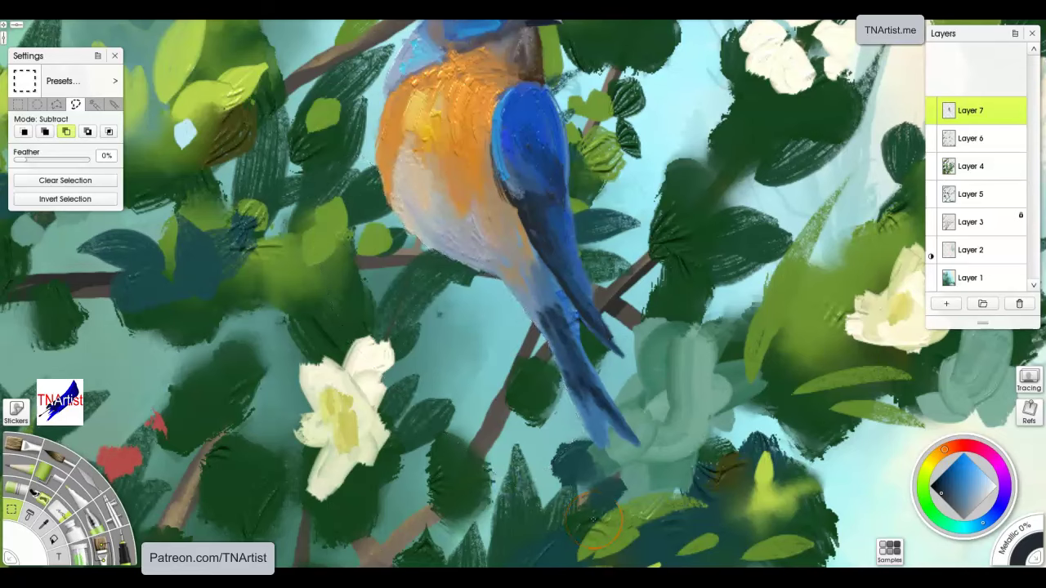
- Select the area between the wing tip and tail freehand and paint it near-black with the Dry Clumps brush
{"action": "mouse_move", "coordinate": [585, 417]}
{"action": "left_mouse_down"}
{"action": "mouse_move", "coordinate": [597, 416]}
{"action": "mouse_move", "coordinate": [619, 479]}
{"action": "mouse_move", "coordinate": [584, 446]}
{"action": "left_mouse_up"}
{"action": "left_click_drag", "start_coordinate": [588, 490], "coordinate": [576, 457]}
{"action": "left_click_drag", "start_coordinate": [668, 345], "coordinate": [666, 345]}
{"action": "mouse_move", "coordinate": [551, 298]}
{"action": "left_mouse_down"}
{"action": "mouse_move", "coordinate": [545, 267]}
{"action": "mouse_move", "coordinate": [573, 333]}
{"action": "mouse_move", "coordinate": [584, 317]}
{"action": "mouse_move", "coordinate": [617, 351]}
{"action": "left_mouse_up"}
{"action": "key", "text": "b"}
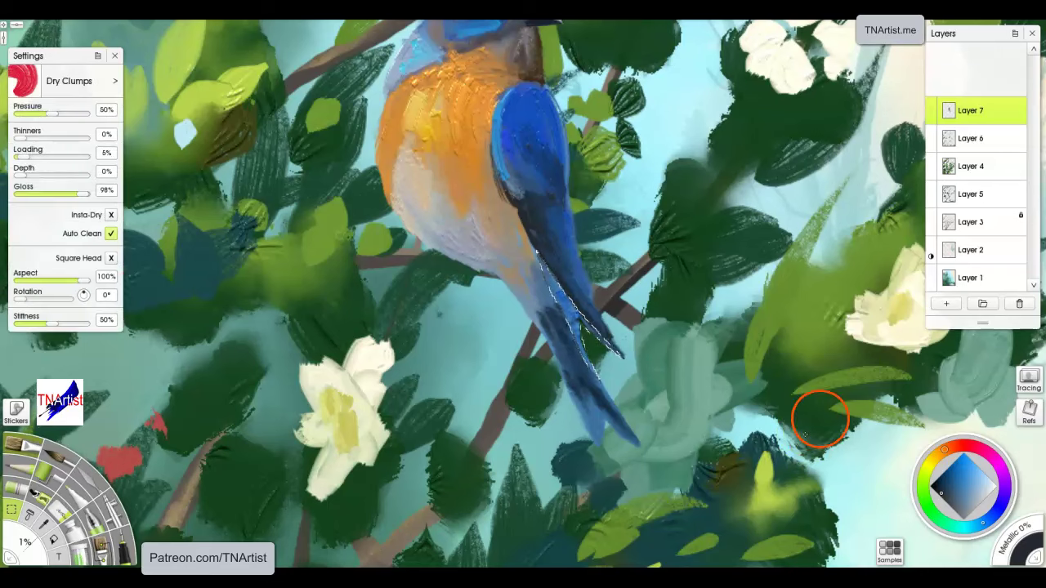
{"action": "left_click", "coordinate": [936, 486]}
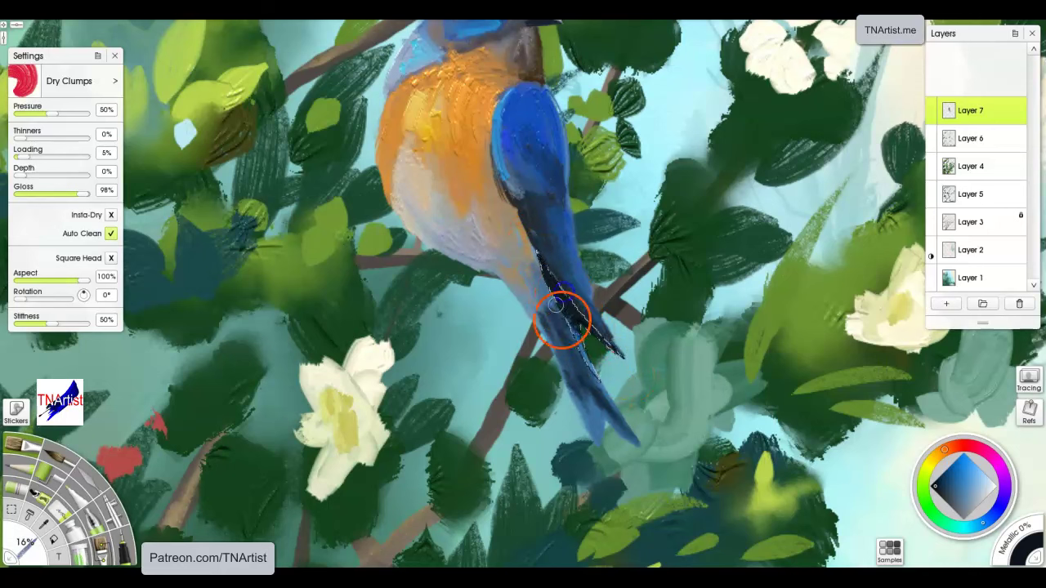
- Blend the tail base, belly underside and flank beside the wing using the 1in Brush General custom brush
{"action": "key", "text": "e"}
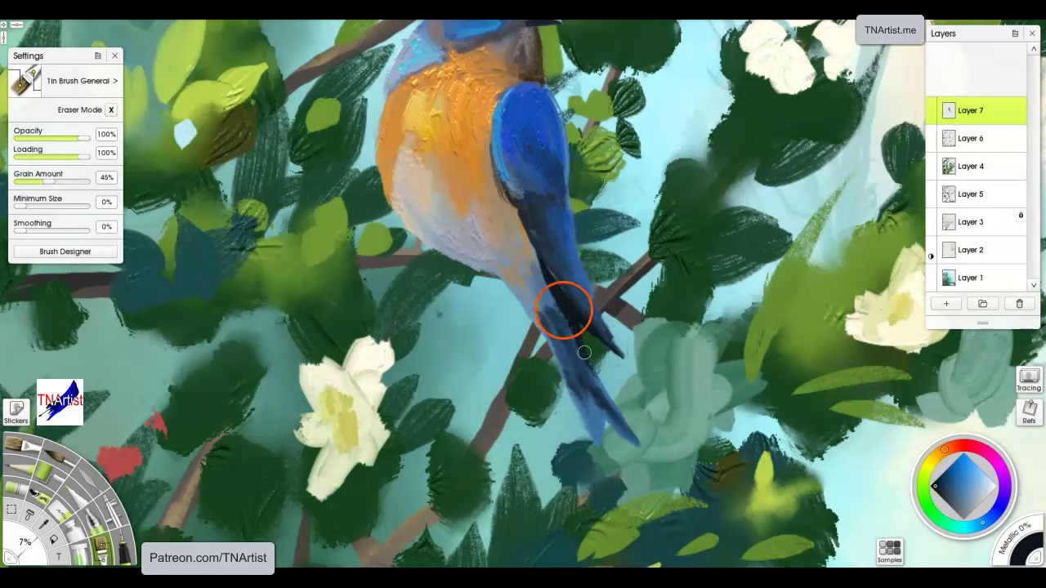
{"action": "mouse_move", "coordinate": [564, 295]}
{"action": "left_mouse_down"}
{"action": "mouse_move", "coordinate": [557, 240]}
{"action": "mouse_move", "coordinate": [503, 186]}
{"action": "mouse_move", "coordinate": [519, 243]}
{"action": "mouse_move", "coordinate": [492, 263]}
{"action": "left_mouse_up"}
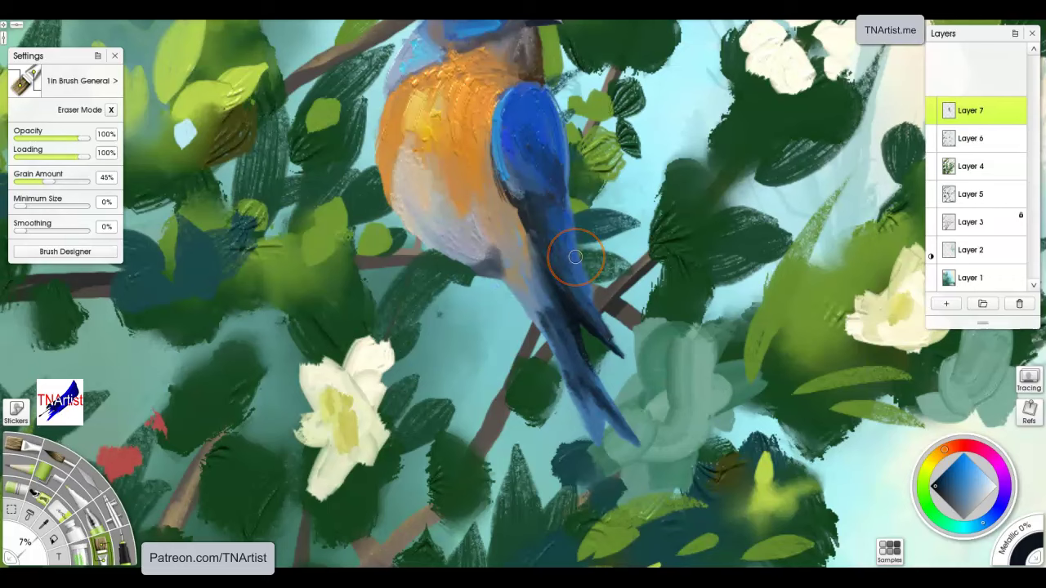
{"action": "left_click_drag", "start_coordinate": [497, 198], "coordinate": [516, 226]}
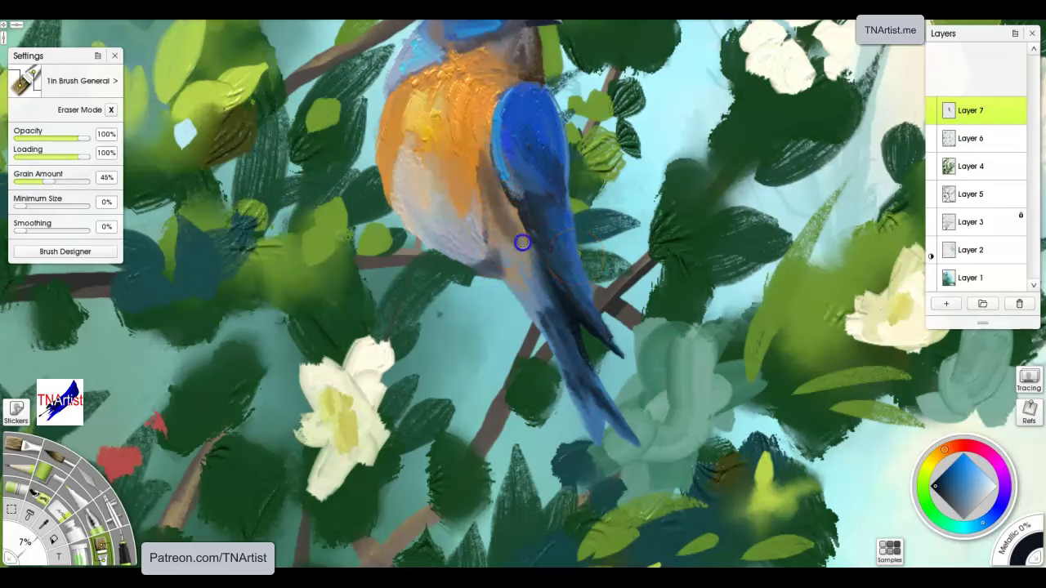
{"action": "mouse_move", "coordinate": [505, 265]}
{"action": "left_mouse_down"}
{"action": "mouse_move", "coordinate": [503, 230]}
{"action": "mouse_move", "coordinate": [528, 255]}
{"action": "mouse_move", "coordinate": [517, 253]}
{"action": "mouse_move", "coordinate": [517, 268]}
{"action": "mouse_move", "coordinate": [529, 236]}
{"action": "left_mouse_up"}
{"action": "mouse_move", "coordinate": [484, 155]}
{"action": "left_mouse_down"}
{"action": "mouse_move", "coordinate": [488, 163]}
{"action": "mouse_move", "coordinate": [492, 113]}
{"action": "left_mouse_up"}
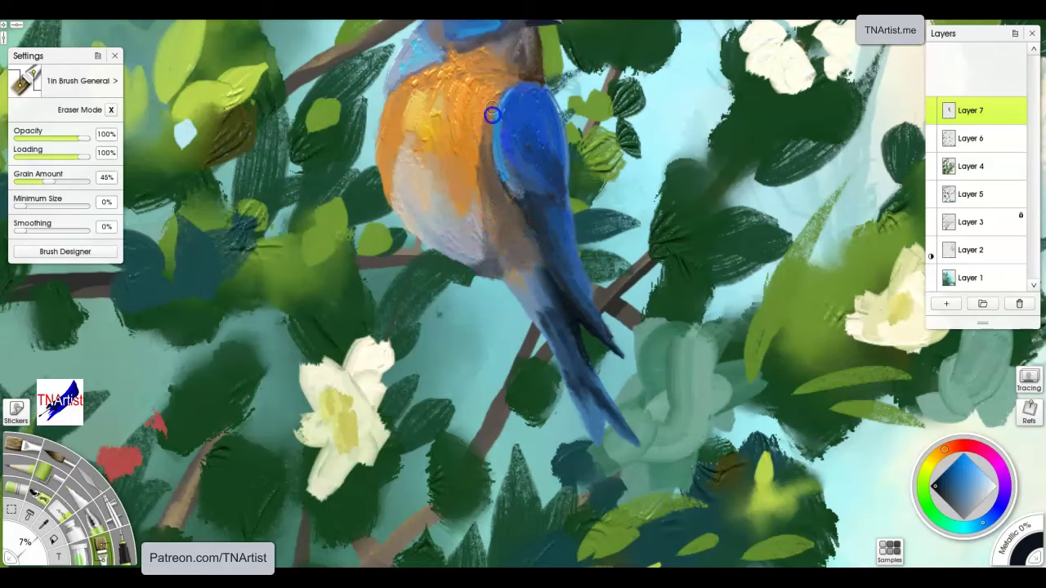
- Sample the breast orange and brush it down the flank alongside the wing's inner edge
{"action": "left_click", "coordinate": [470, 157], "text": "alt"}
{"action": "mouse_move", "coordinate": [479, 169]}
{"action": "left_mouse_down"}
{"action": "mouse_move", "coordinate": [478, 140]}
{"action": "mouse_move", "coordinate": [476, 192]}
{"action": "left_mouse_up"}
{"action": "left_click_drag", "start_coordinate": [482, 148], "coordinate": [485, 224]}
{"action": "left_click_drag", "start_coordinate": [482, 148], "coordinate": [485, 220]}
{"action": "left_click_drag", "start_coordinate": [484, 128], "coordinate": [486, 208]}
{"action": "mouse_move", "coordinate": [480, 179]}
{"action": "left_mouse_down"}
{"action": "mouse_move", "coordinate": [490, 261]}
{"action": "mouse_move", "coordinate": [489, 222]}
{"action": "left_mouse_up"}
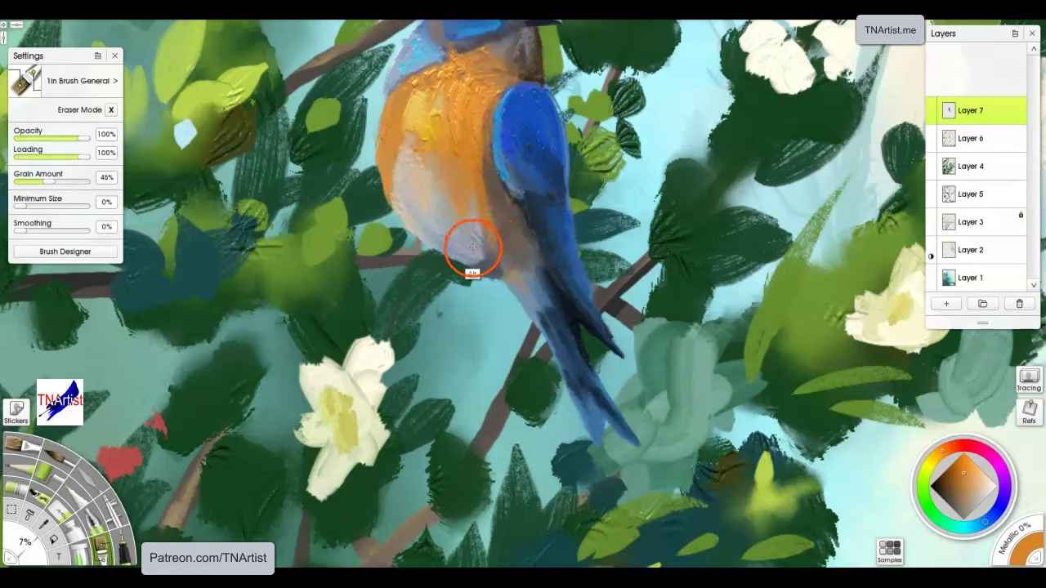
- Sample the lilac-grey of the lower belly and brush it from the underside of the belly into the tail
{"action": "left_click", "coordinate": [470, 245], "text": "alt"}
{"action": "mouse_move", "coordinate": [486, 235]}
{"action": "left_mouse_down"}
{"action": "mouse_move", "coordinate": [495, 276]}
{"action": "mouse_move", "coordinate": [501, 268]}
{"action": "mouse_move", "coordinate": [483, 266]}
{"action": "mouse_move", "coordinate": [490, 190]}
{"action": "mouse_move", "coordinate": [520, 266]}
{"action": "left_mouse_up"}
{"action": "mouse_move", "coordinate": [518, 255]}
{"action": "left_mouse_down"}
{"action": "mouse_move", "coordinate": [534, 299]}
{"action": "mouse_move", "coordinate": [528, 316]}
{"action": "mouse_move", "coordinate": [520, 280]}
{"action": "mouse_move", "coordinate": [532, 269]}
{"action": "mouse_move", "coordinate": [556, 323]}
{"action": "left_mouse_up"}
- Sample the breast orange and add feathery strokes where the breast meets the pale belly
{"action": "left_click", "coordinate": [456, 138], "text": "alt"}
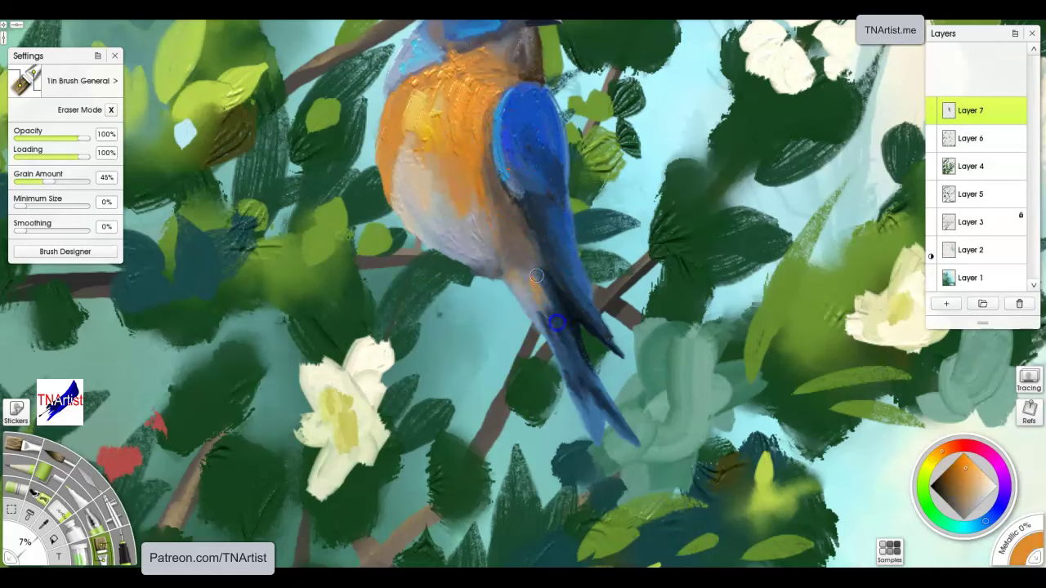
{"action": "left_click", "coordinate": [428, 128], "text": "alt"}
{"action": "left_click_drag", "start_coordinate": [417, 151], "coordinate": [421, 188]}
{"action": "mouse_move", "coordinate": [436, 161]}
{"action": "left_mouse_down"}
{"action": "mouse_move", "coordinate": [485, 249]}
{"action": "mouse_move", "coordinate": [473, 200]}
{"action": "left_mouse_up"}
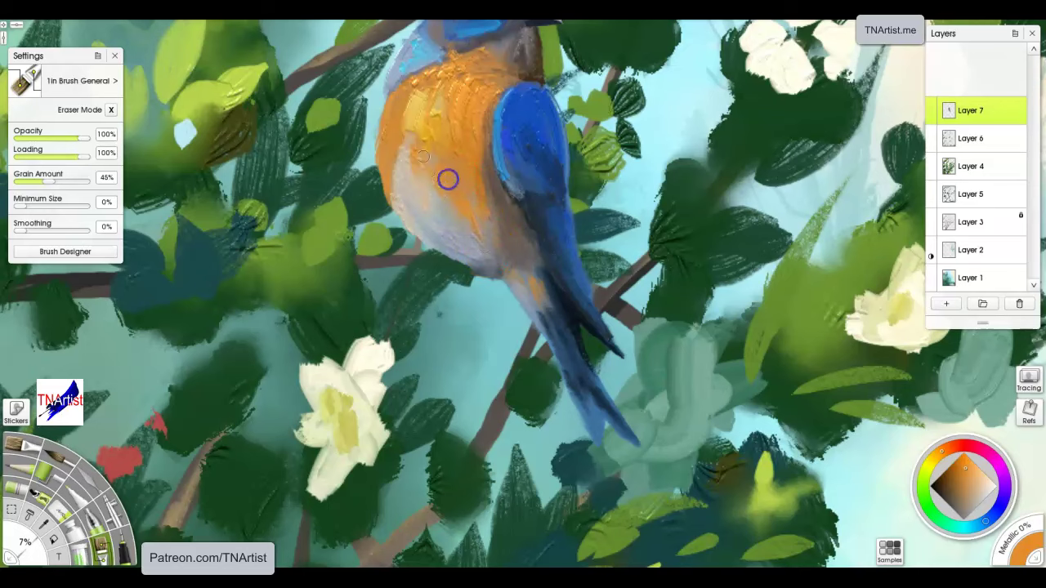
- Choose a light yellow and brush highlights down the centre of the orange breast
{"action": "left_click", "coordinate": [930, 463]}
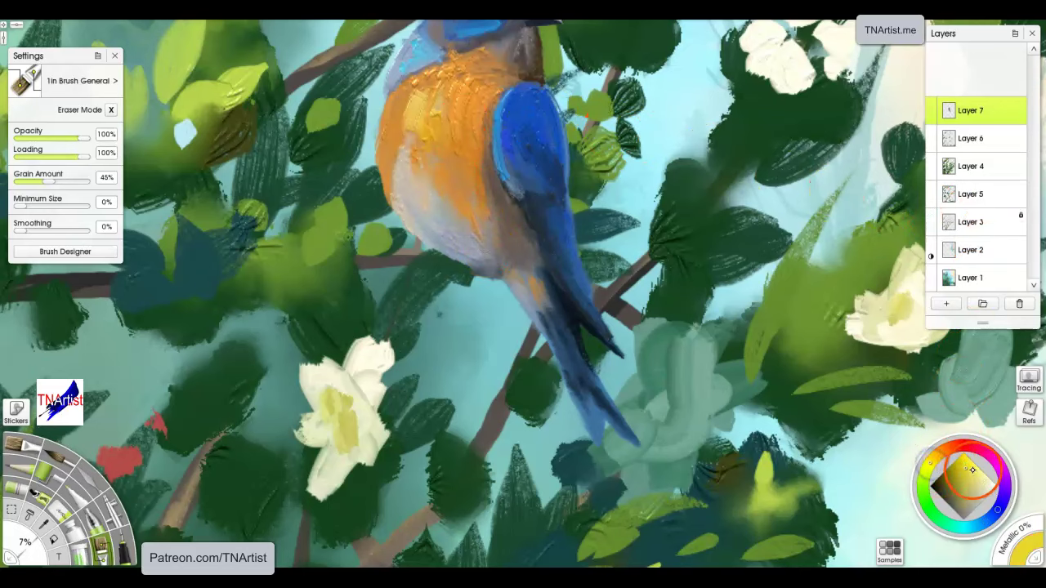
{"action": "left_click", "coordinate": [978, 475]}
{"action": "mouse_move", "coordinate": [440, 94]}
{"action": "left_mouse_down"}
{"action": "mouse_move", "coordinate": [444, 148]}
{"action": "mouse_move", "coordinate": [416, 93]}
{"action": "mouse_move", "coordinate": [416, 172]}
{"action": "left_mouse_up"}
- Sample the light blue of the bird's nape, pick a paler tint and brush highlights along the nape and back of the head
{"action": "mouse_move", "coordinate": [728, 408]}
{"action": "left_mouse_down"}
{"action": "mouse_move", "coordinate": [742, 523]}
{"action": "mouse_move", "coordinate": [753, 477]}
{"action": "mouse_move", "coordinate": [751, 488]}
{"action": "left_mouse_up"}
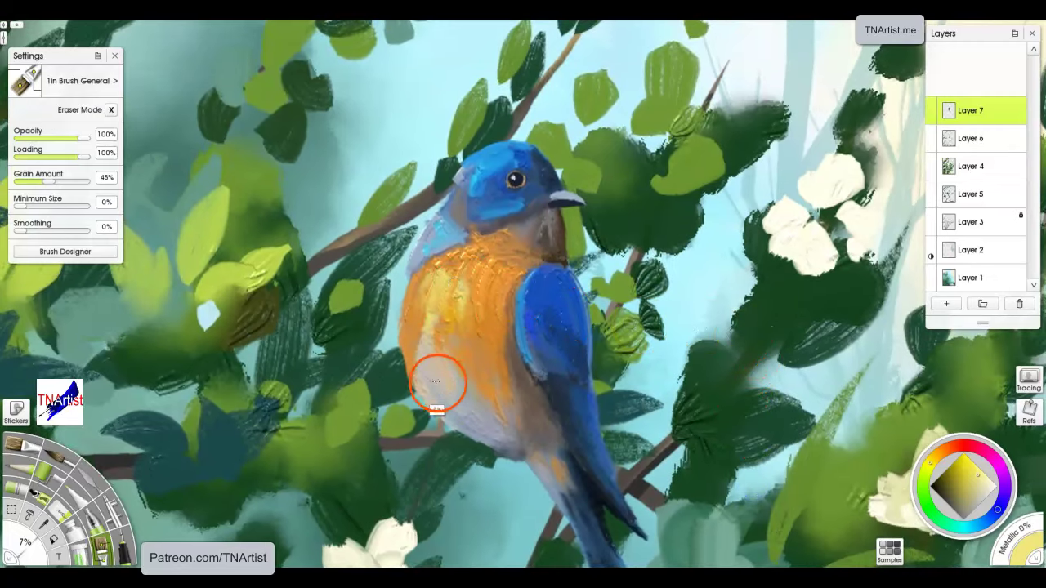
{"action": "left_click", "coordinate": [434, 236], "text": "alt"}
{"action": "left_click", "coordinate": [441, 230], "text": "alt"}
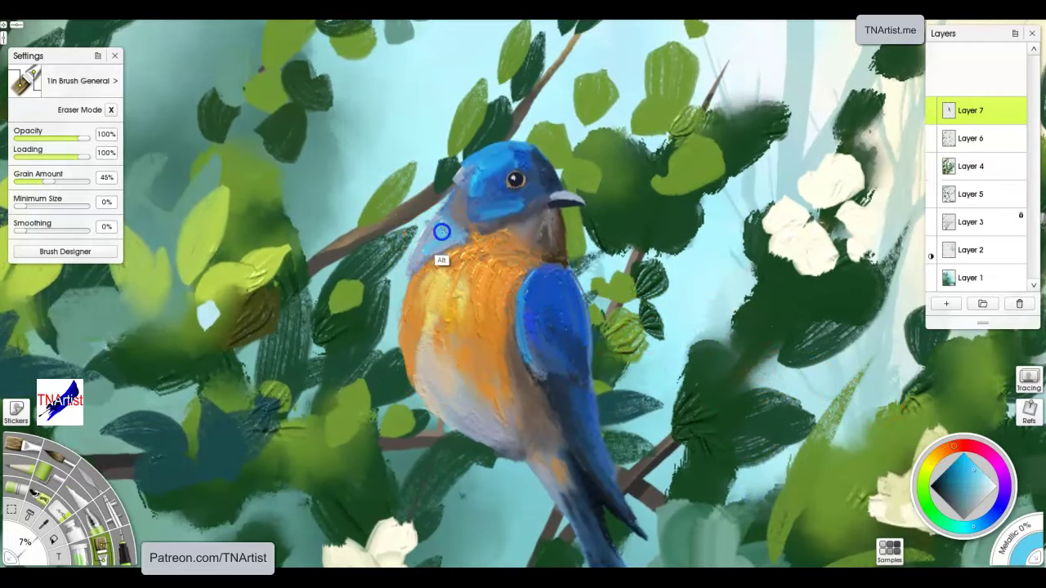
{"action": "left_click", "coordinate": [984, 490]}
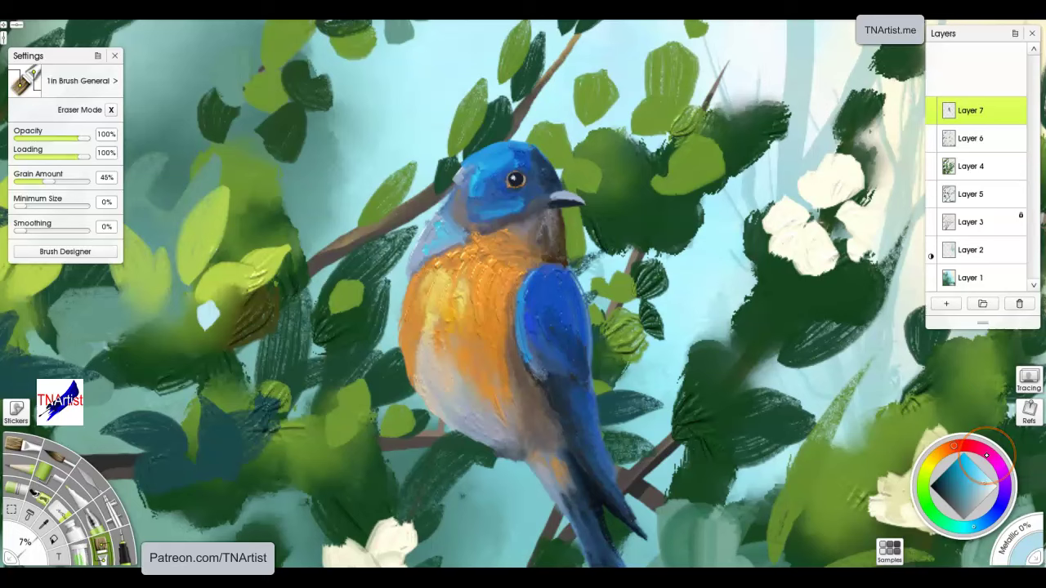
{"action": "mouse_move", "coordinate": [441, 248]}
{"action": "left_mouse_down"}
{"action": "mouse_move", "coordinate": [431, 225]}
{"action": "mouse_move", "coordinate": [416, 273]}
{"action": "mouse_move", "coordinate": [445, 255]}
{"action": "mouse_move", "coordinate": [441, 168]}
{"action": "mouse_move", "coordinate": [475, 164]}
{"action": "left_mouse_up"}
- Touch up the beak, and brush the wing's sampled blue over the top of the wing
{"action": "key", "text": "alt"}
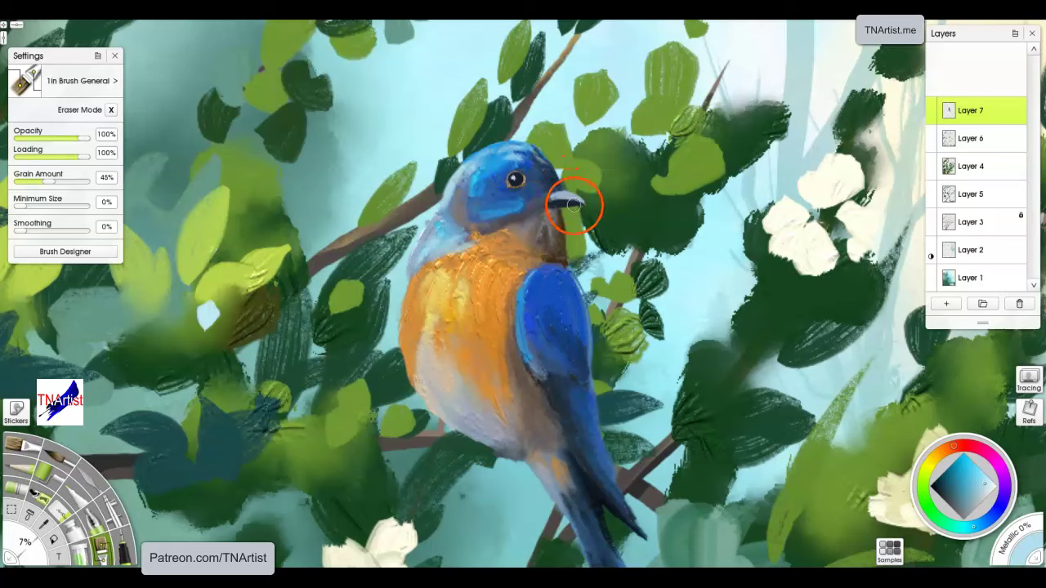
{"action": "left_click_drag", "start_coordinate": [560, 193], "coordinate": [562, 193]}
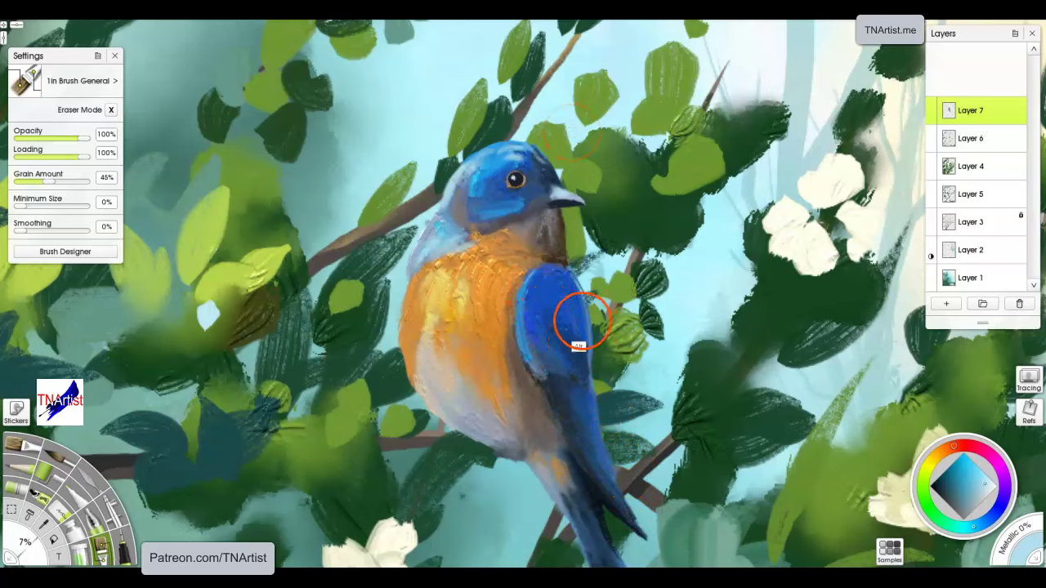
{"action": "left_click", "coordinate": [565, 334], "text": "alt"}
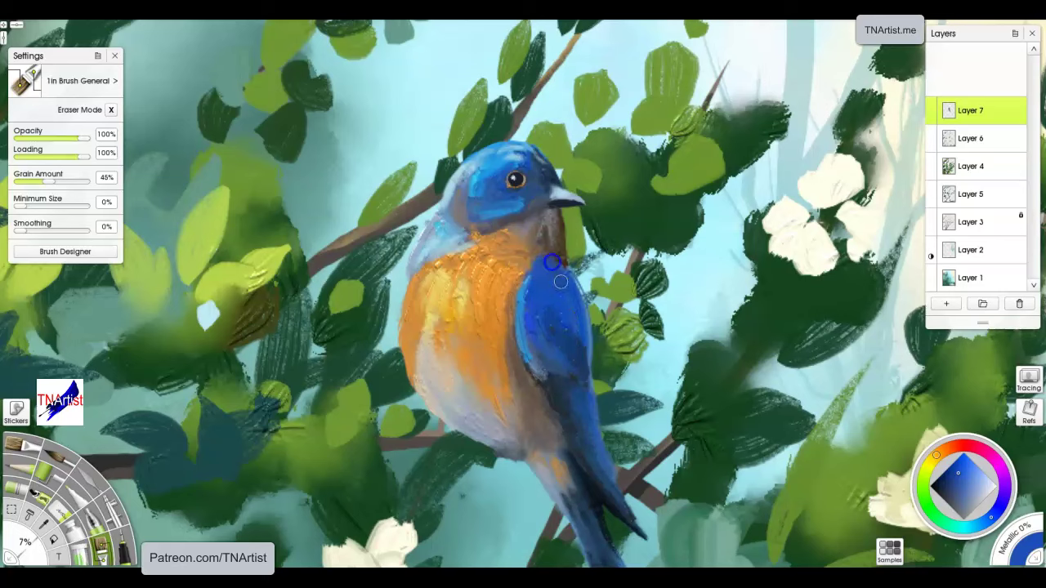
{"action": "mouse_move", "coordinate": [538, 292]}
{"action": "left_mouse_down"}
{"action": "mouse_move", "coordinate": [532, 316]}
{"action": "mouse_move", "coordinate": [556, 318]}
{"action": "left_mouse_up"}
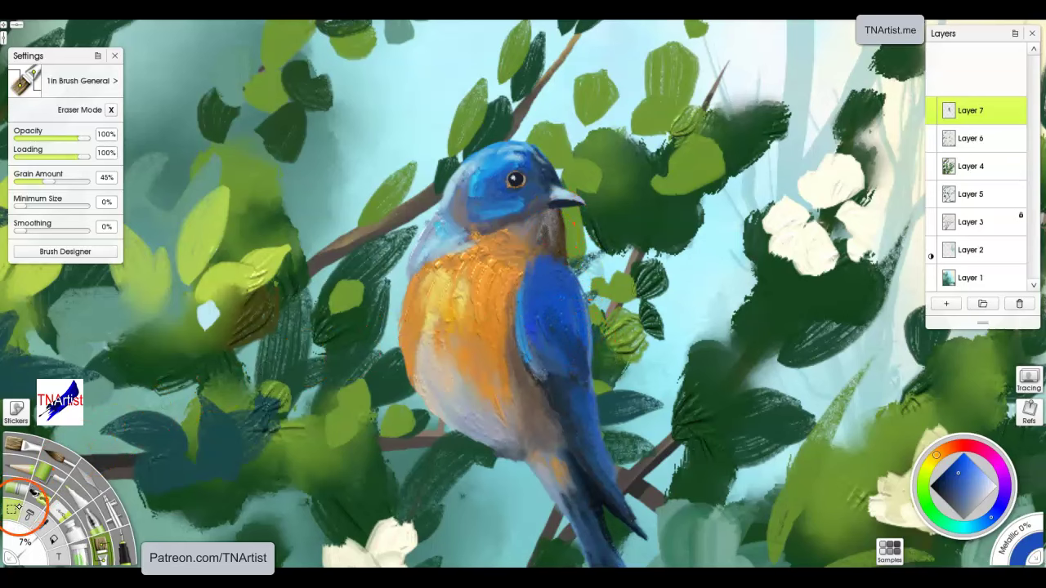
- Lasso and delete the brown strip beside the throat, and trim the ragged edge along the bird's back
{"action": "left_click", "coordinate": [13, 510]}
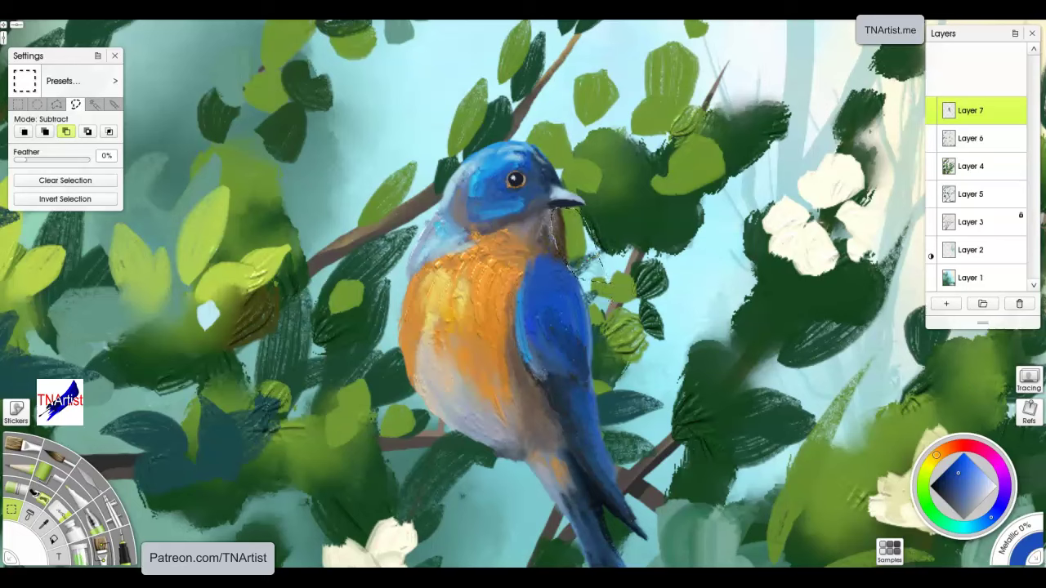
{"action": "key", "text": "Delete"}
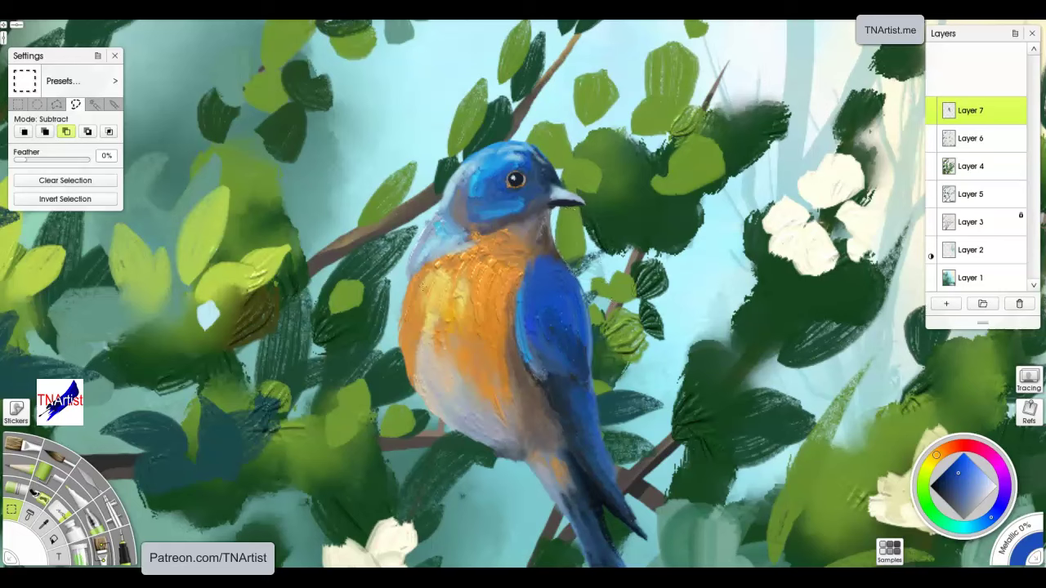
{"action": "left_click_drag", "start_coordinate": [393, 326], "coordinate": [411, 280]}
{"action": "left_click_drag", "start_coordinate": [480, 133], "coordinate": [310, 319]}
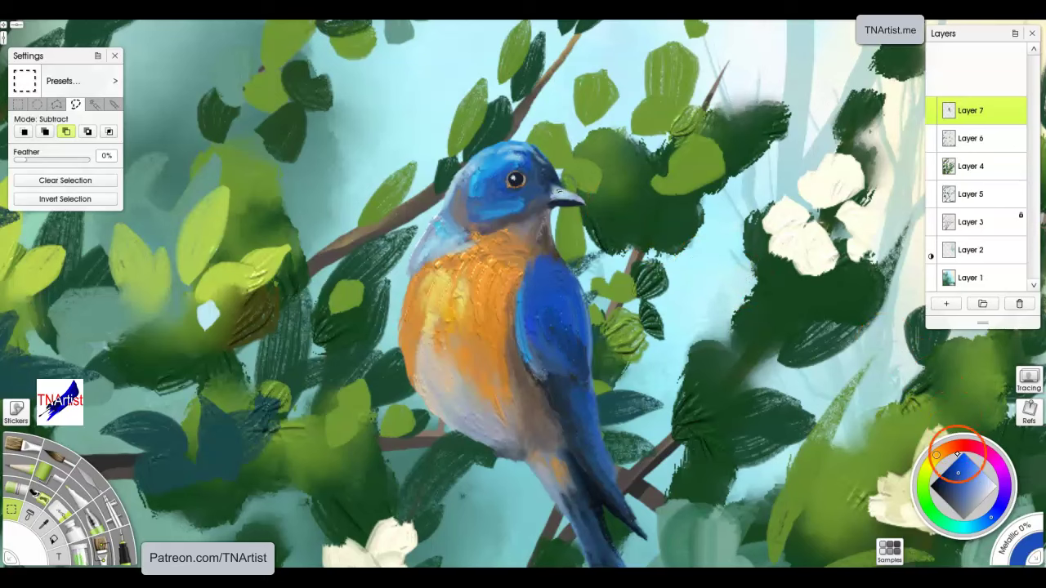
- Add a new layer above the bird and paint sampled dark green foliage over its lower belly with the Dry Clumps brush
{"action": "left_click", "coordinate": [987, 488]}
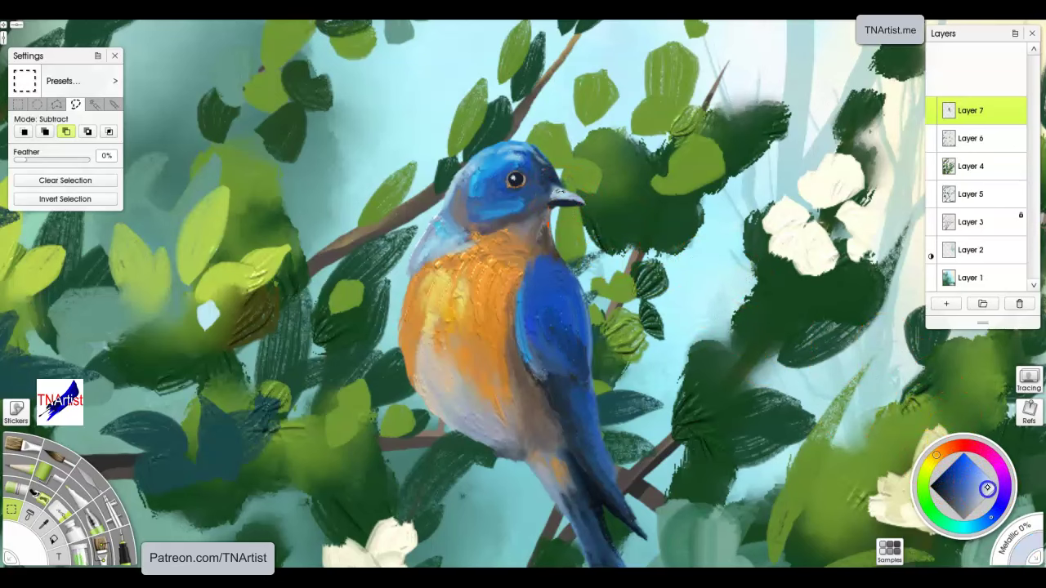
{"action": "key", "text": "b"}
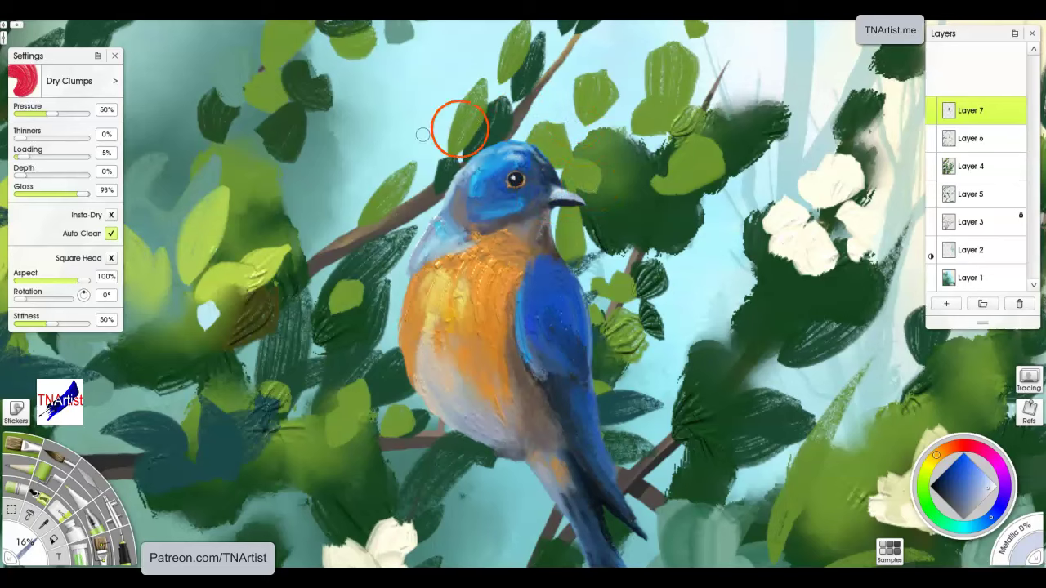
{"action": "right_click", "coordinate": [321, 168]}
{"action": "left_click", "coordinate": [345, 197]}
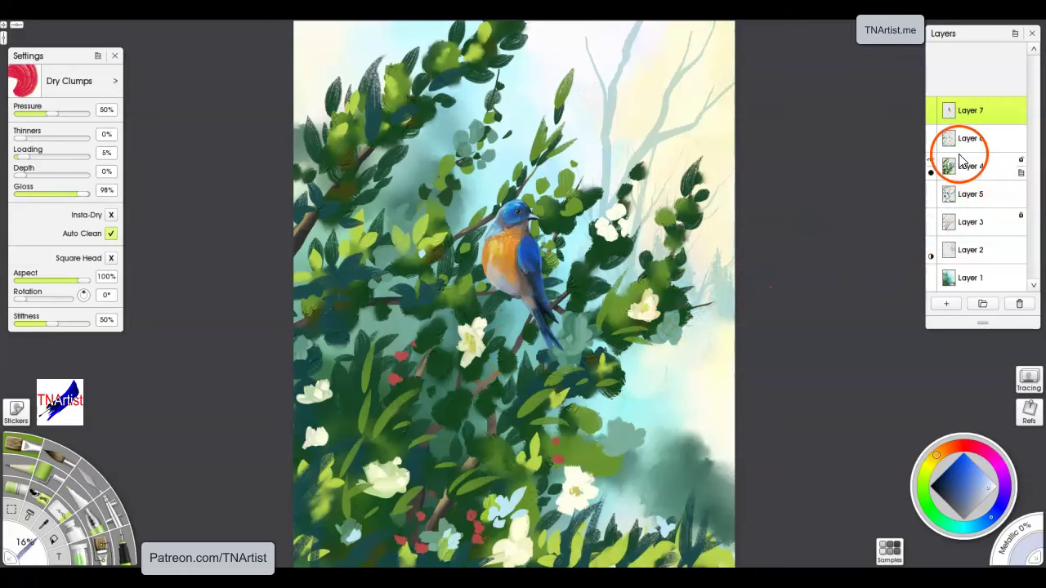
{"action": "left_click", "coordinate": [946, 303]}
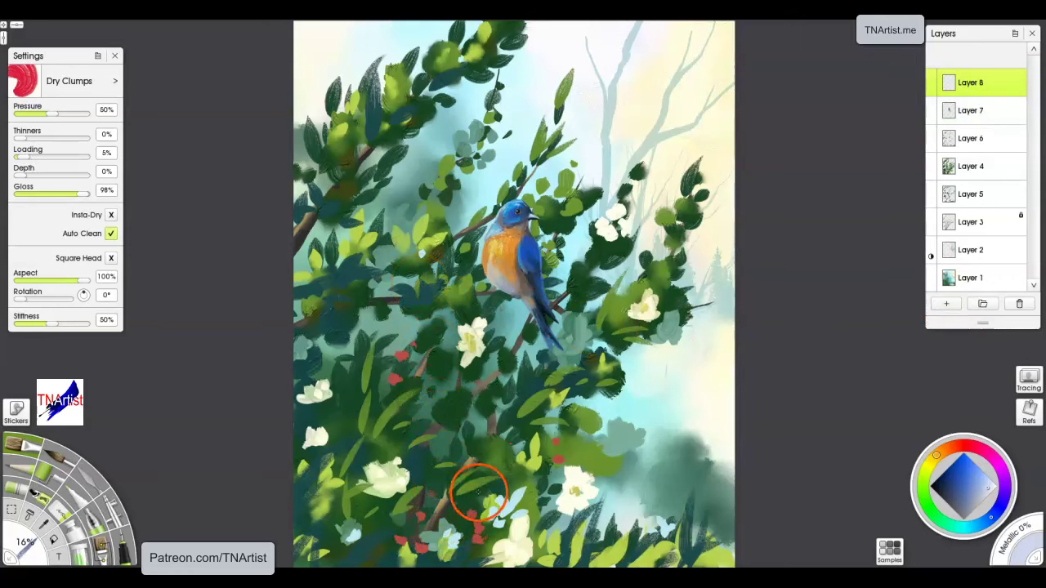
{"action": "left_click", "coordinate": [479, 491], "text": "alt"}
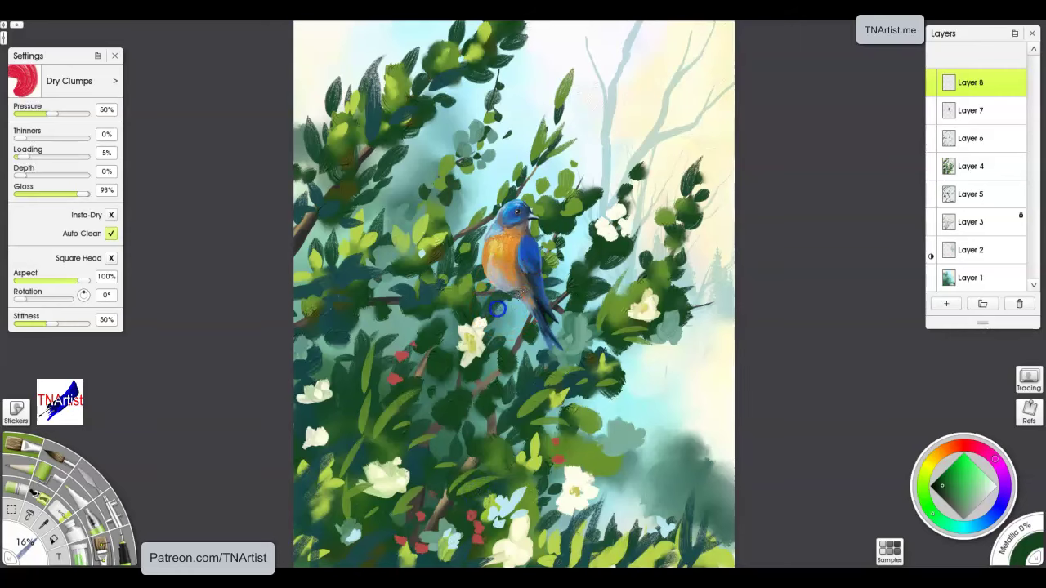
{"action": "mouse_move", "coordinate": [542, 295]}
{"action": "left_mouse_down"}
{"action": "mouse_move", "coordinate": [501, 301]}
{"action": "mouse_move", "coordinate": [513, 259]}
{"action": "mouse_move", "coordinate": [519, 271]}
{"action": "mouse_move", "coordinate": [486, 303]}
{"action": "mouse_move", "coordinate": [525, 280]}
{"action": "left_mouse_up"}
{"action": "mouse_move", "coordinate": [508, 319]}
{"action": "left_mouse_down"}
{"action": "mouse_move", "coordinate": [492, 338]}
{"action": "mouse_move", "coordinate": [496, 325]}
{"action": "mouse_move", "coordinate": [476, 376]}
{"action": "mouse_move", "coordinate": [494, 318]}
{"action": "mouse_move", "coordinate": [539, 310]}
{"action": "mouse_move", "coordinate": [471, 326]}
{"action": "mouse_move", "coordinate": [514, 319]}
{"action": "left_mouse_up"}
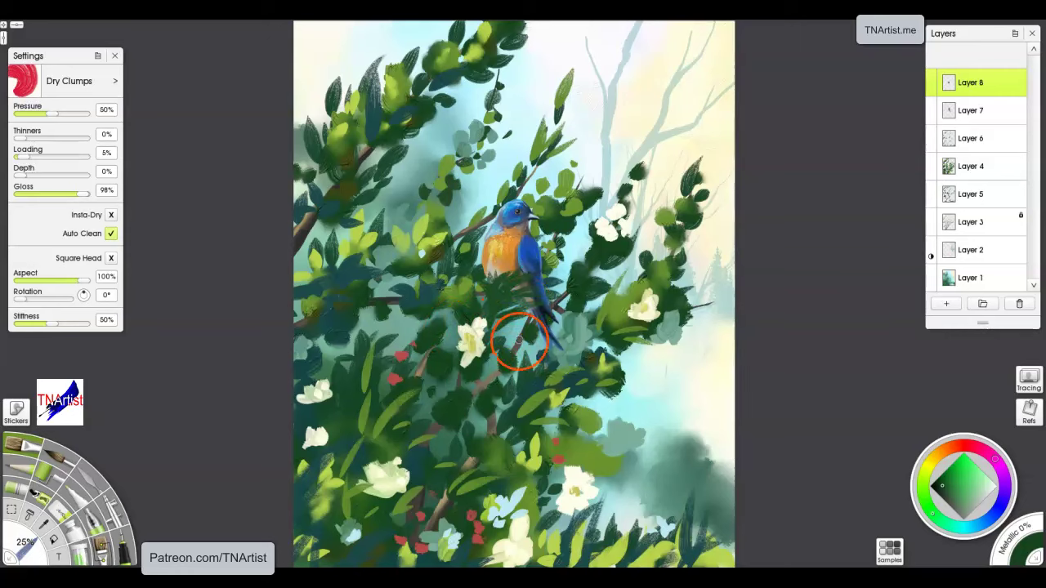
- Sample yellow-green, mid green and pale grey-green from the bush and dab lighter leaves over the bird's lower belly
{"action": "left_click", "coordinate": [532, 446], "text": "alt"}
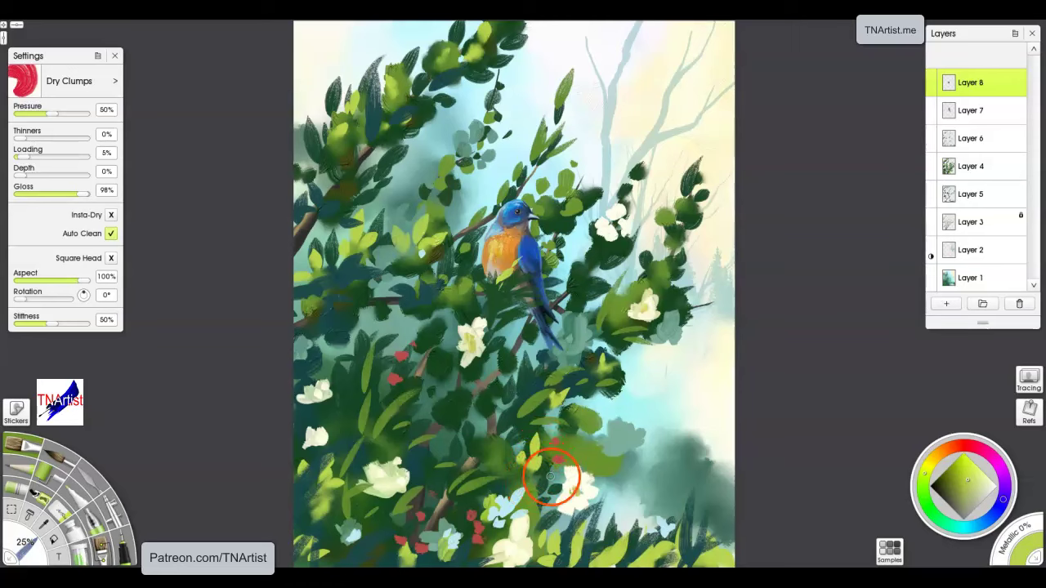
{"action": "left_click", "coordinate": [580, 441], "text": "alt"}
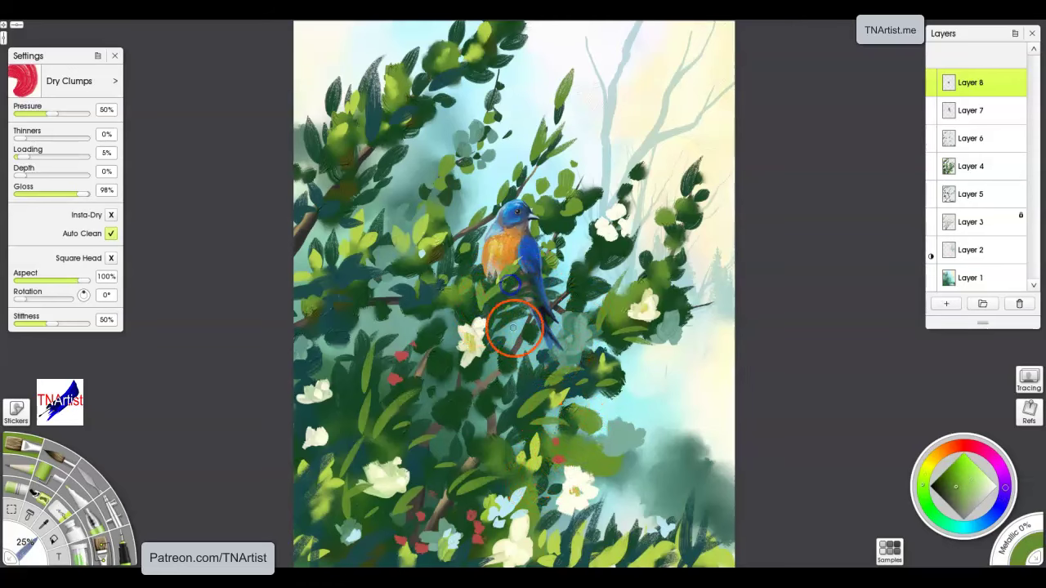
{"action": "left_click", "coordinate": [474, 340], "text": "alt"}
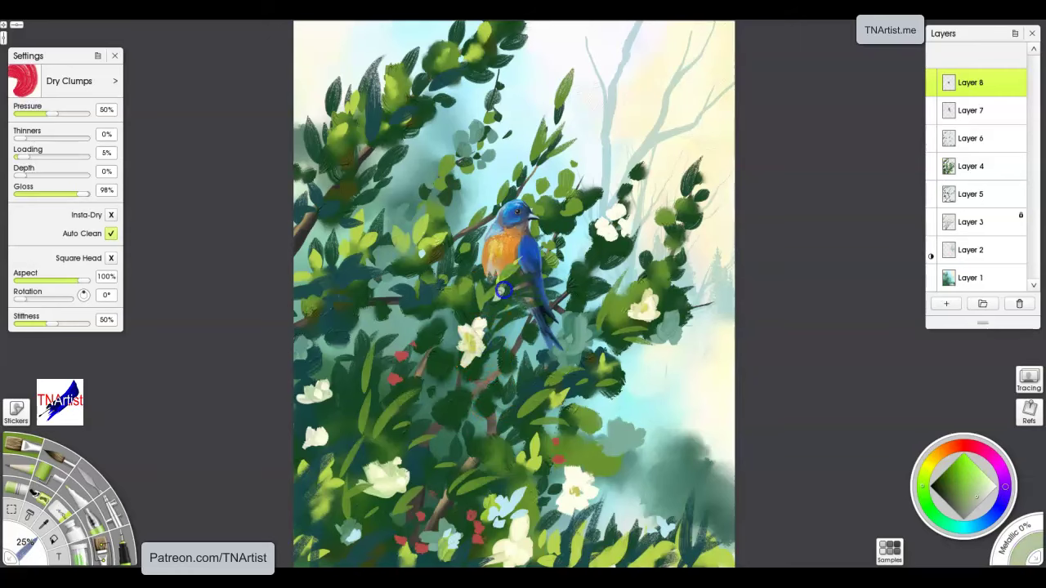
{"action": "left_click_drag", "start_coordinate": [495, 302], "coordinate": [491, 299]}
- Sample the mid green below the bird and scatter leaf strokes through the bush around it and along the upper branches
{"action": "left_click", "coordinate": [507, 297], "text": "alt"}
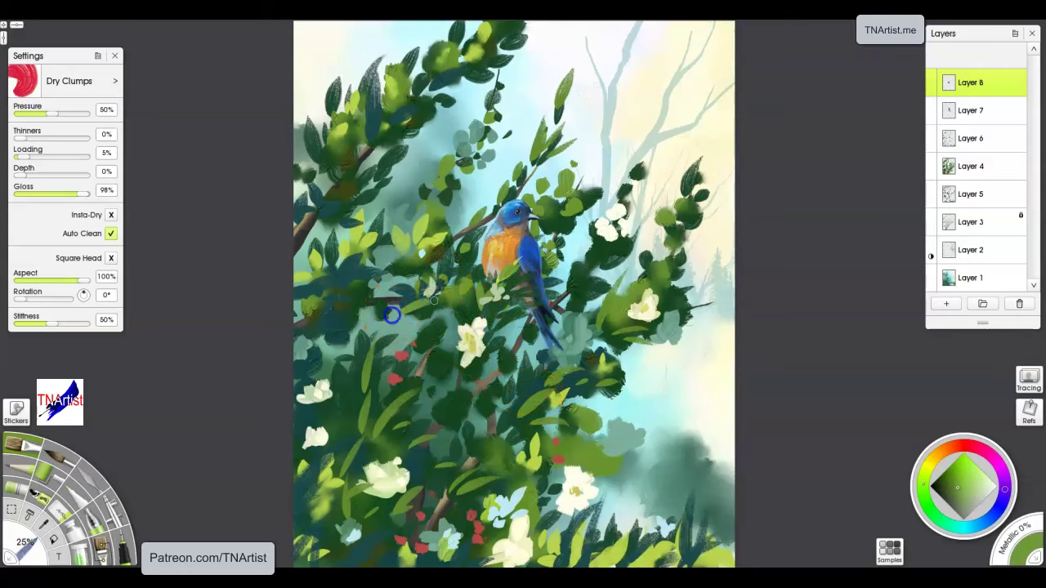
{"action": "left_click_drag", "start_coordinate": [433, 296], "coordinate": [418, 306]}
{"action": "left_click_drag", "start_coordinate": [429, 295], "coordinate": [392, 309]}
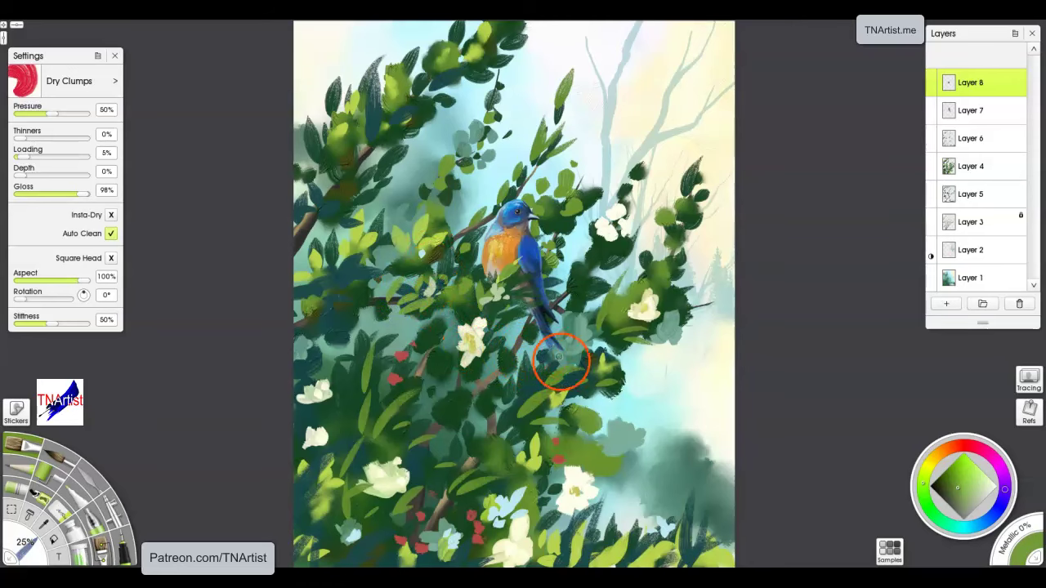
{"action": "mouse_move", "coordinate": [495, 403]}
{"action": "left_mouse_down"}
{"action": "mouse_move", "coordinate": [529, 399]}
{"action": "mouse_move", "coordinate": [516, 409]}
{"action": "mouse_move", "coordinate": [508, 384]}
{"action": "left_mouse_up"}
{"action": "left_click_drag", "start_coordinate": [511, 407], "coordinate": [529, 376]}
{"action": "left_click_drag", "start_coordinate": [611, 336], "coordinate": [615, 329]}
{"action": "left_click_drag", "start_coordinate": [597, 237], "coordinate": [604, 249]}
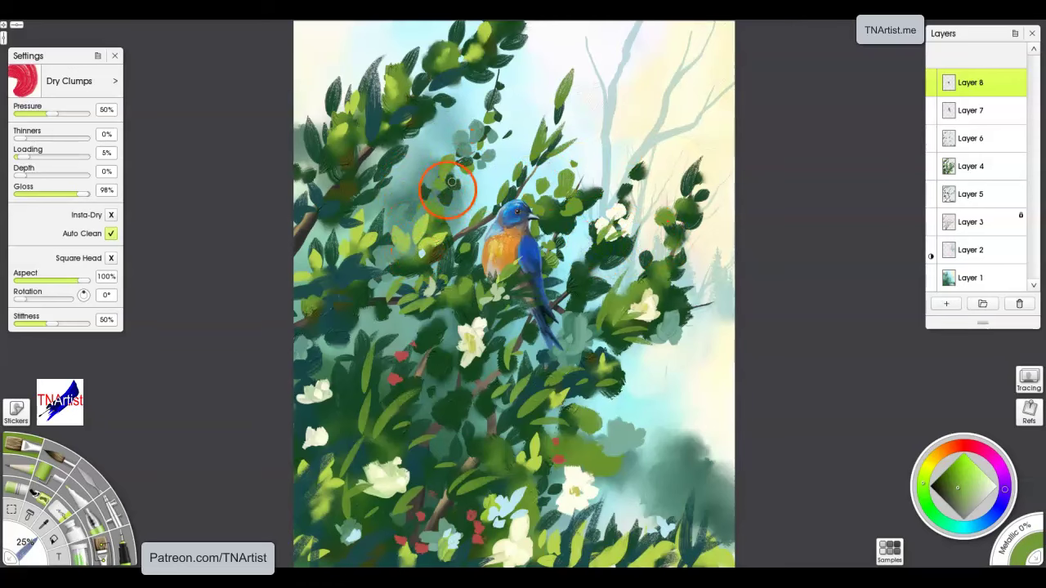
{"action": "left_click_drag", "start_coordinate": [334, 162], "coordinate": [346, 138]}
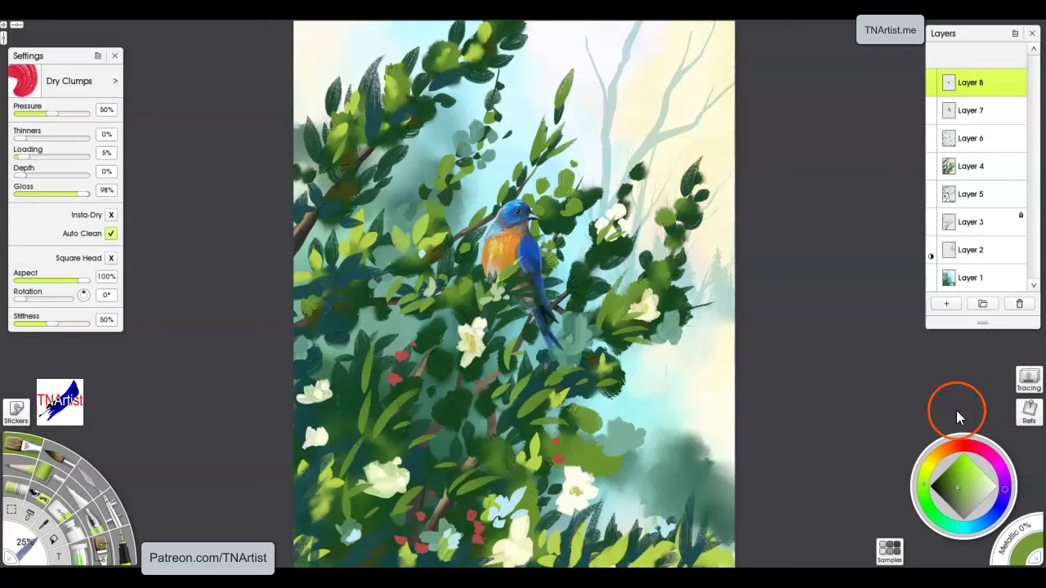
- Duplicate Layer 1 and set the copy's blend mode to Multiply
{"action": "left_click", "coordinate": [970, 278]}
{"action": "right_click", "coordinate": [970, 278]}
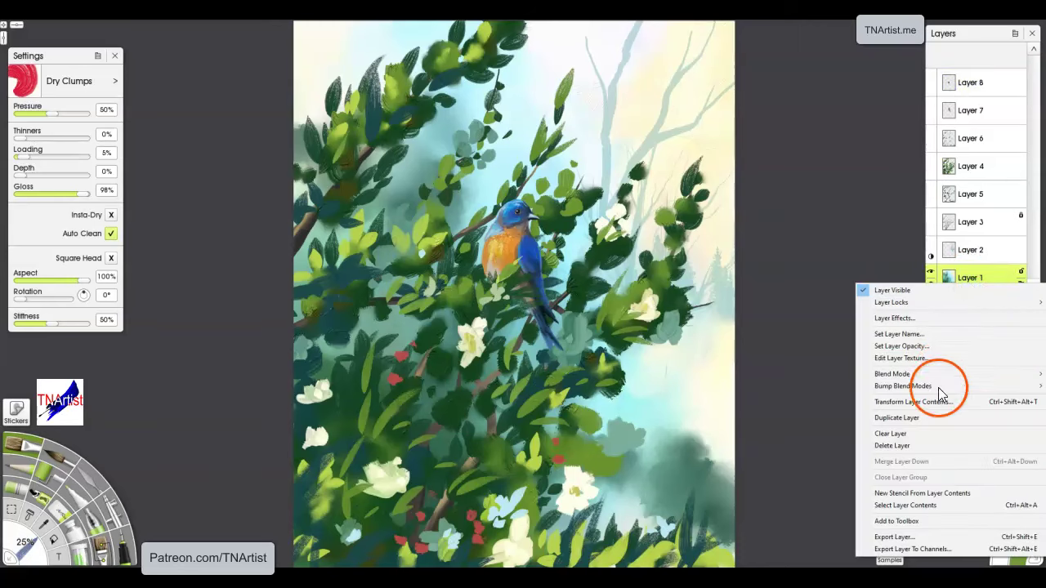
{"action": "left_click", "coordinate": [893, 418]}
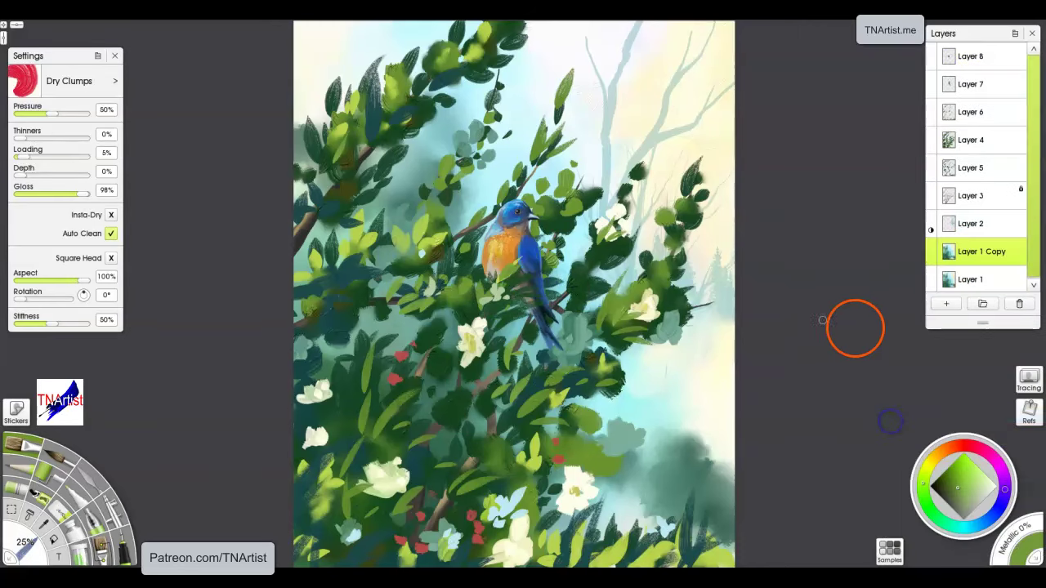
{"action": "right_click", "coordinate": [994, 257]}
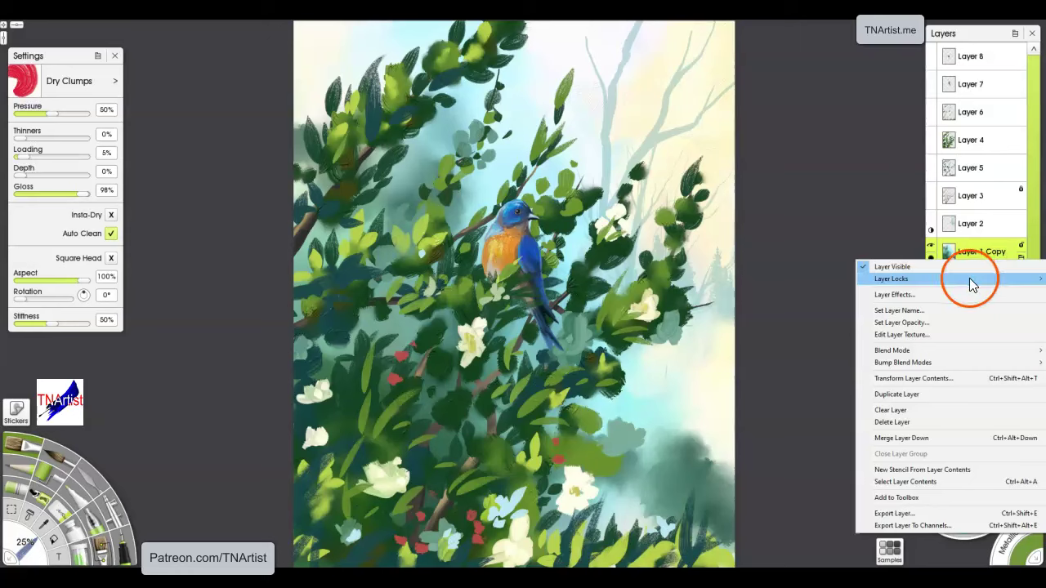
{"action": "mouse_move", "coordinate": [934, 350]}
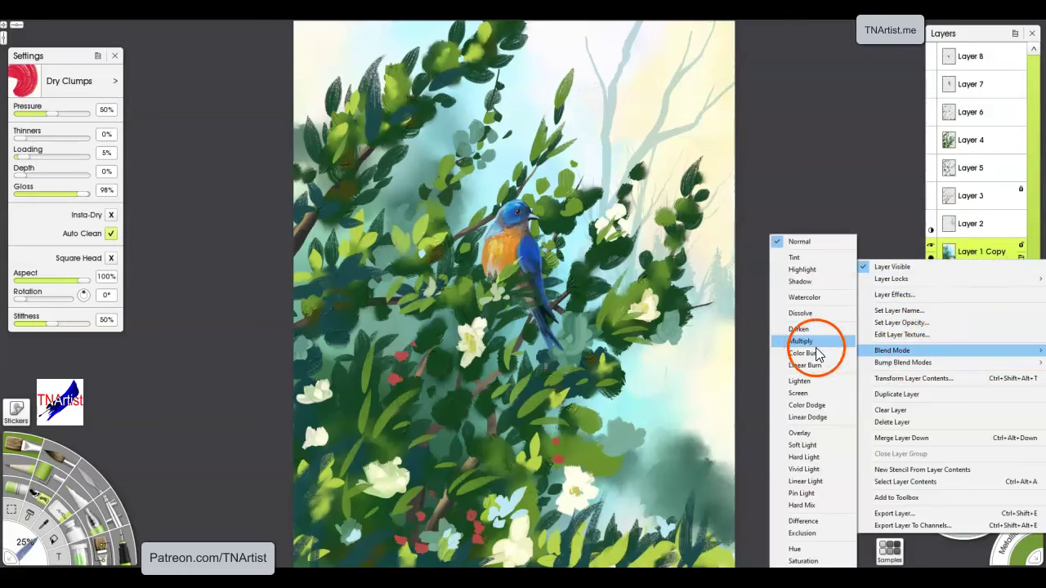
{"action": "left_click", "coordinate": [802, 342]}
- Lower the opacity of the Layer 1 Copy to soften the darkened background
{"action": "left_click", "coordinate": [932, 259]}
{"action": "left_click", "coordinate": [931, 290]}
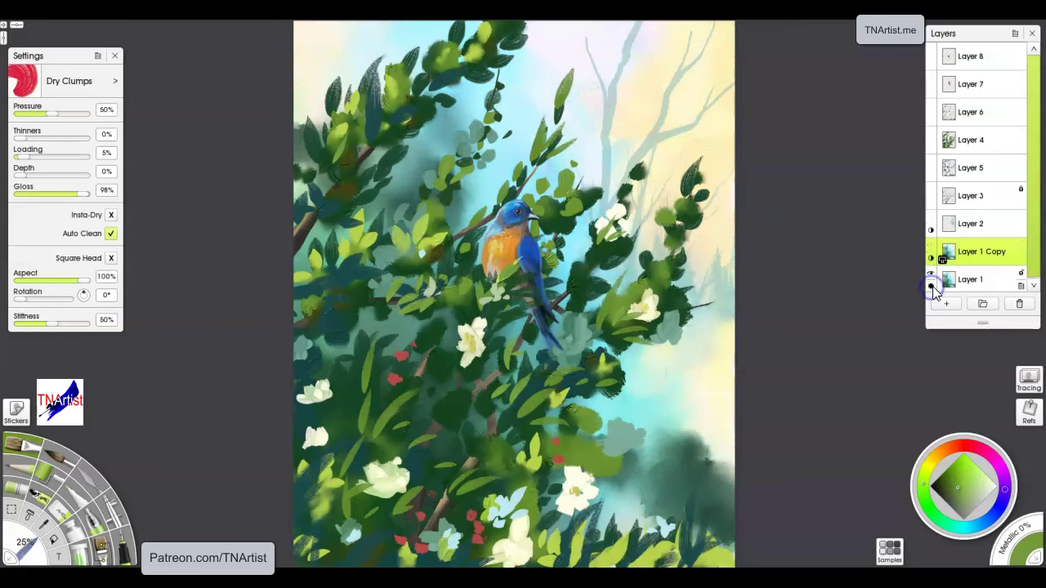
{"action": "left_click", "coordinate": [934, 260]}
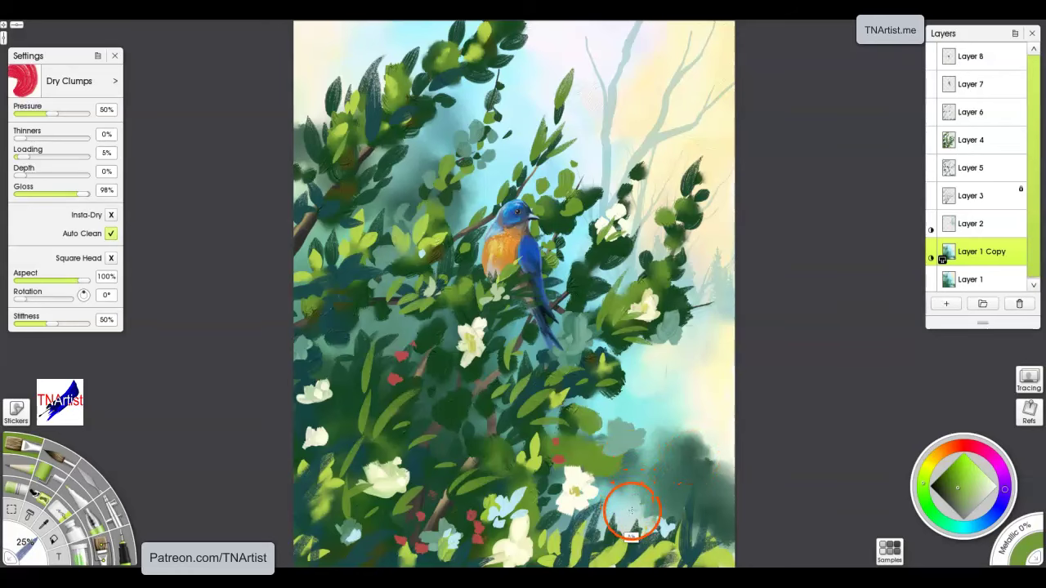
- Sample the pale teal of the lower background and brush it around the misty dark foliage beside the bush
{"action": "left_click", "coordinate": [625, 519], "text": "alt"}
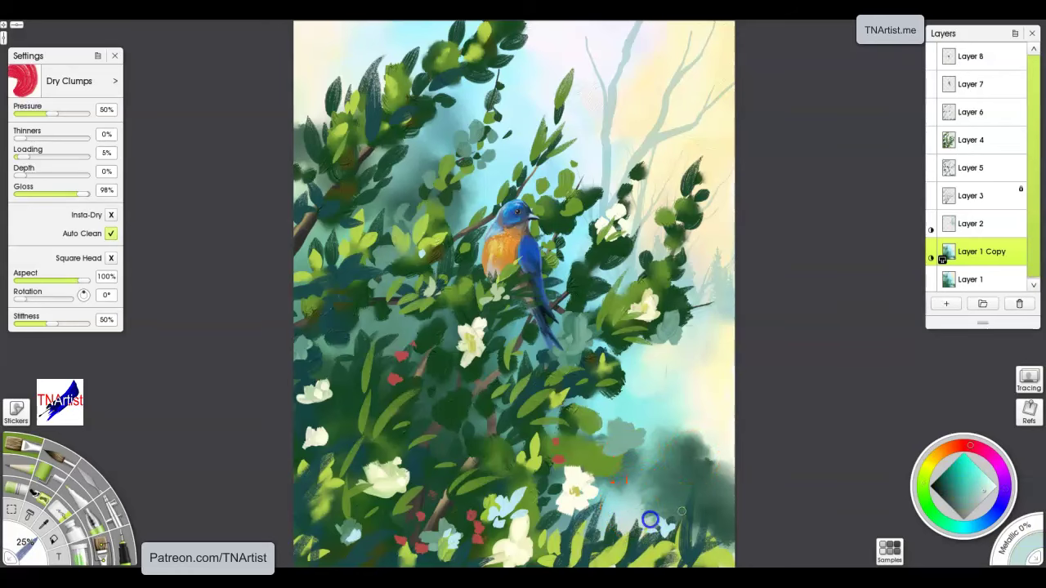
{"action": "left_click_drag", "start_coordinate": [694, 465], "coordinate": [732, 442]}
{"action": "left_click_drag", "start_coordinate": [652, 473], "coordinate": [669, 472]}
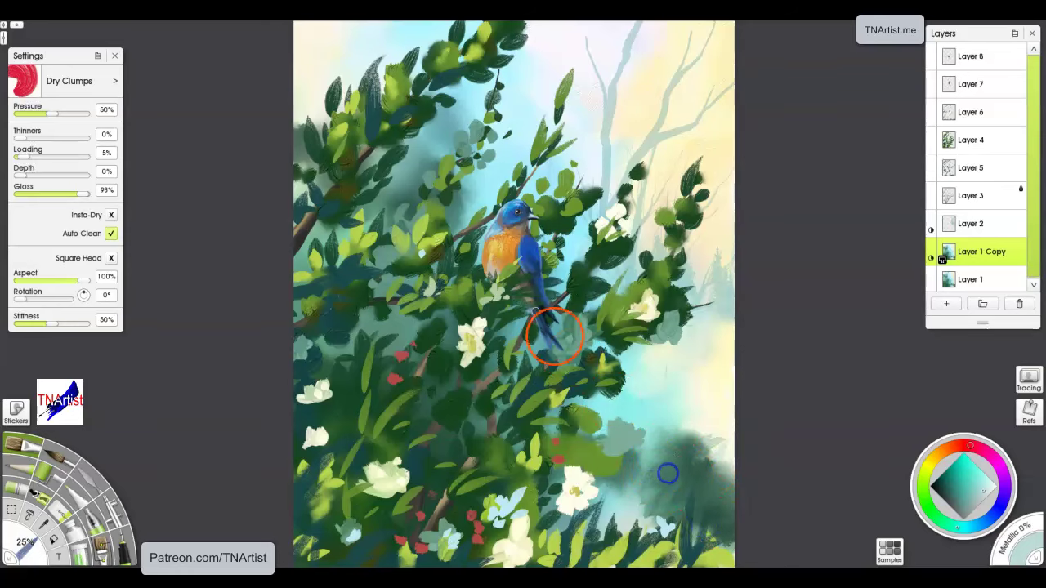
- Sample a dark green from the bottom foliage and brush misty leaves behind the upper-left branches and lower-right bush at 32% size
{"action": "key", "text": "bracketright"}
{"action": "key", "text": "bracketright"}
{"action": "key", "text": "bracketright"}
{"action": "key", "text": "bracketright"}
{"action": "key", "text": "bracketright"}
{"action": "key", "text": "bracketright"}
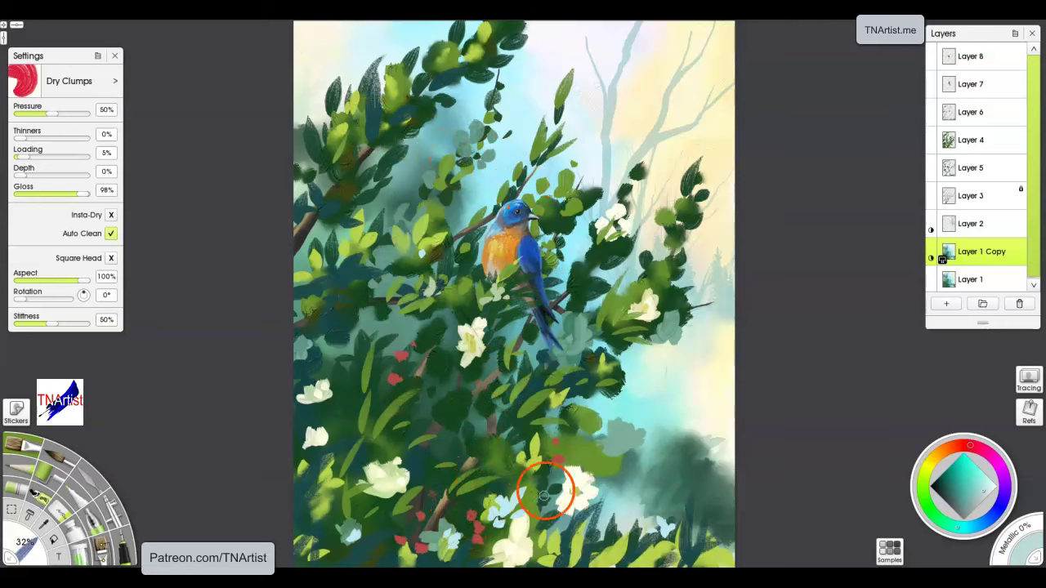
{"action": "left_click", "coordinate": [599, 538], "text": "alt"}
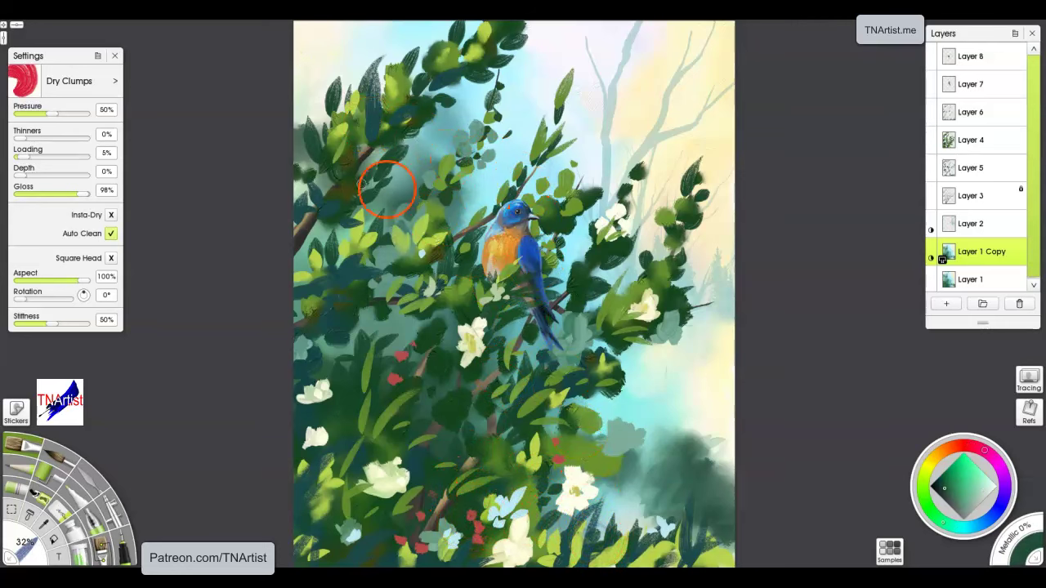
{"action": "mouse_move", "coordinate": [324, 86]}
{"action": "left_mouse_down"}
{"action": "mouse_move", "coordinate": [311, 123]}
{"action": "mouse_move", "coordinate": [346, 84]}
{"action": "mouse_move", "coordinate": [332, 93]}
{"action": "mouse_move", "coordinate": [385, 70]}
{"action": "mouse_move", "coordinate": [327, 69]}
{"action": "mouse_move", "coordinate": [304, 84]}
{"action": "left_mouse_up"}
{"action": "mouse_move", "coordinate": [635, 518]}
{"action": "left_mouse_down"}
{"action": "mouse_move", "coordinate": [664, 492]}
{"action": "mouse_move", "coordinate": [650, 521]}
{"action": "mouse_move", "coordinate": [612, 526]}
{"action": "mouse_move", "coordinate": [641, 495]}
{"action": "mouse_move", "coordinate": [631, 537]}
{"action": "mouse_move", "coordinate": [726, 451]}
{"action": "mouse_move", "coordinate": [705, 416]}
{"action": "mouse_move", "coordinate": [713, 434]}
{"action": "mouse_move", "coordinate": [646, 472]}
{"action": "mouse_move", "coordinate": [657, 436]}
{"action": "mouse_move", "coordinate": [605, 455]}
{"action": "mouse_move", "coordinate": [615, 404]}
{"action": "mouse_move", "coordinate": [659, 420]}
{"action": "left_mouse_up"}
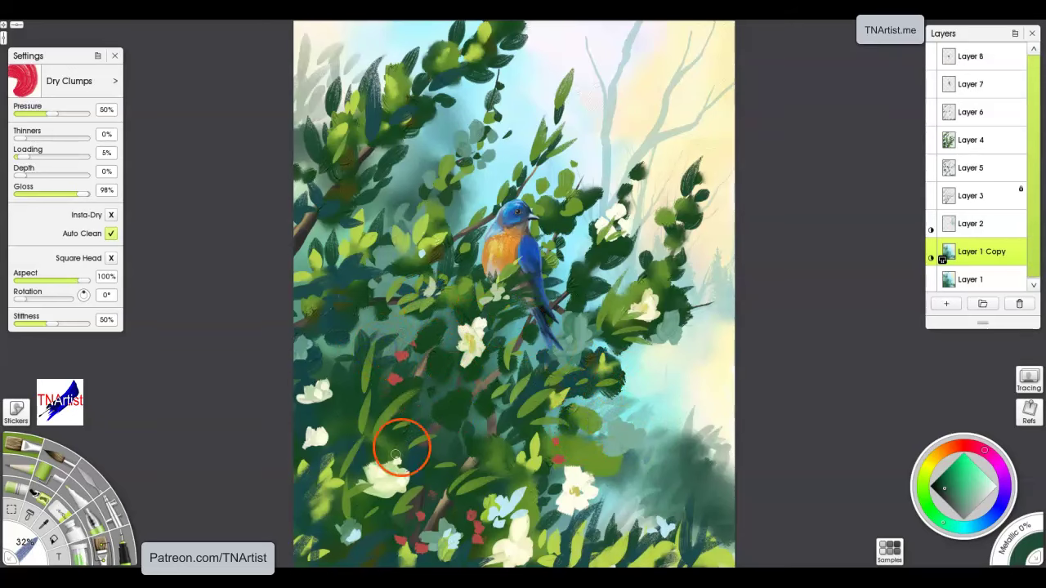
- Pick a darker green and paint background leaf strokes on Layer 1 behind the branches at the upper left of the bush
{"action": "left_click", "coordinate": [371, 542], "text": "alt"}
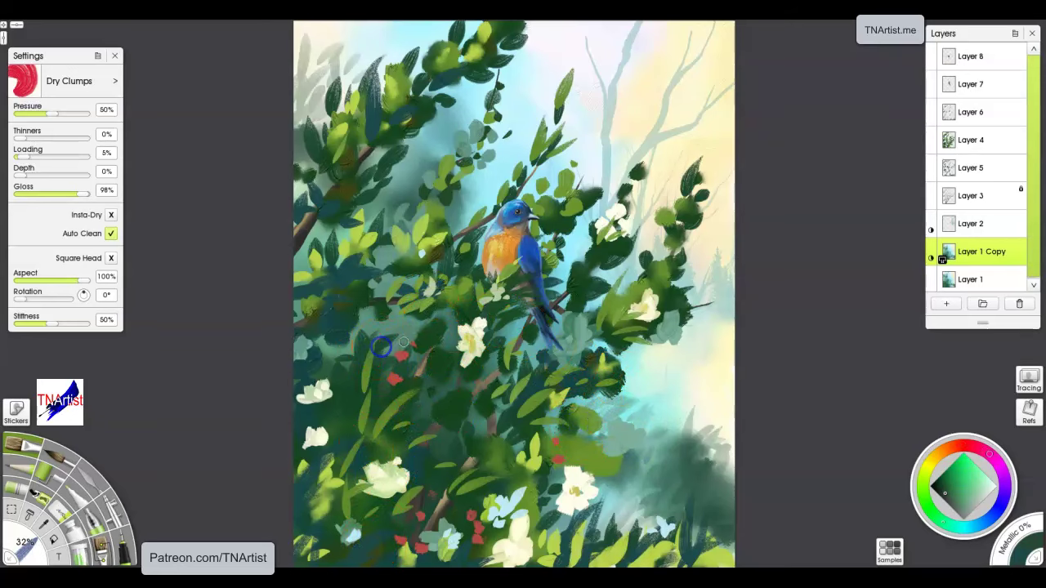
{"action": "left_click", "coordinate": [938, 490]}
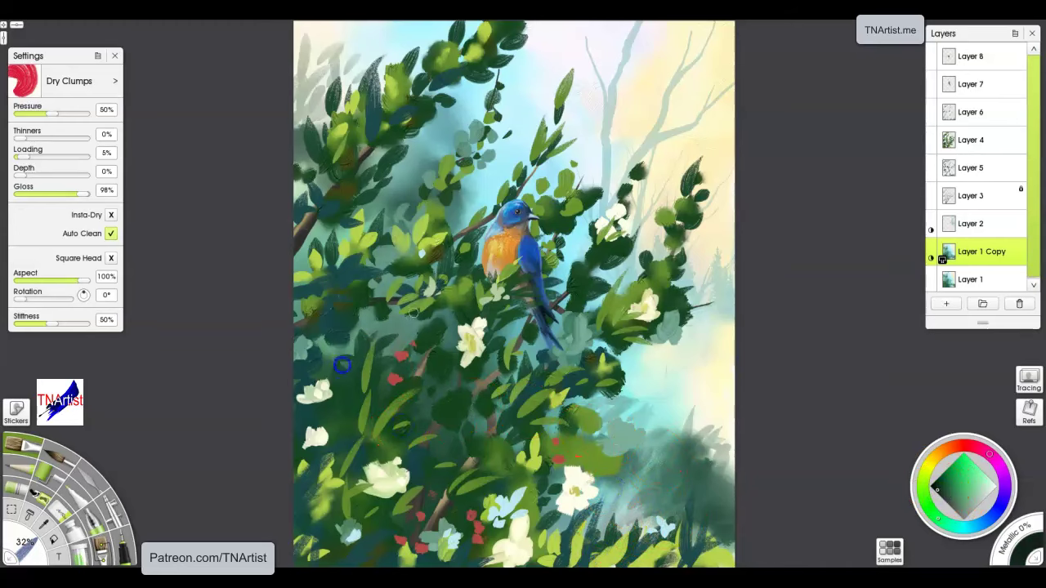
{"action": "left_click", "coordinate": [973, 279]}
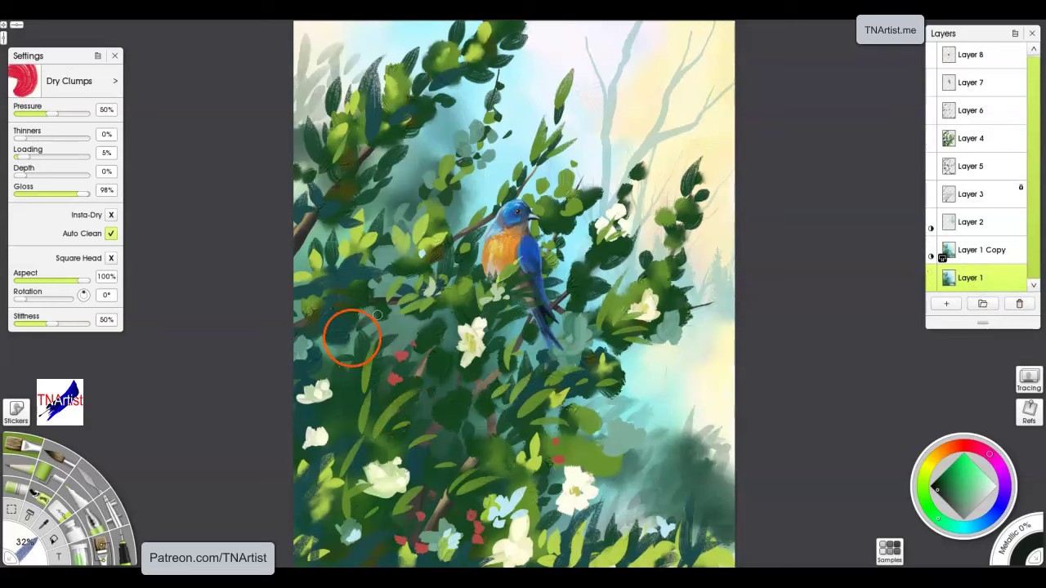
{"action": "left_click_drag", "start_coordinate": [383, 213], "coordinate": [411, 180]}
{"action": "left_click_drag", "start_coordinate": [387, 213], "coordinate": [416, 187]}
{"action": "mouse_move", "coordinate": [372, 212]}
{"action": "left_mouse_down"}
{"action": "mouse_move", "coordinate": [413, 192]}
{"action": "mouse_move", "coordinate": [365, 200]}
{"action": "mouse_move", "coordinate": [374, 208]}
{"action": "left_mouse_up"}
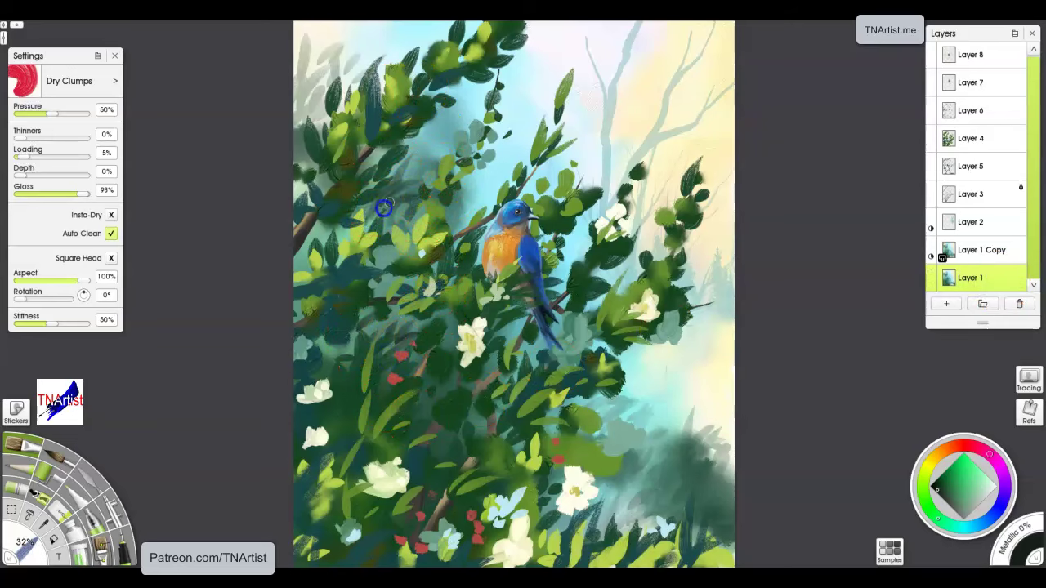
{"action": "left_click_drag", "start_coordinate": [357, 45], "coordinate": [335, 108]}
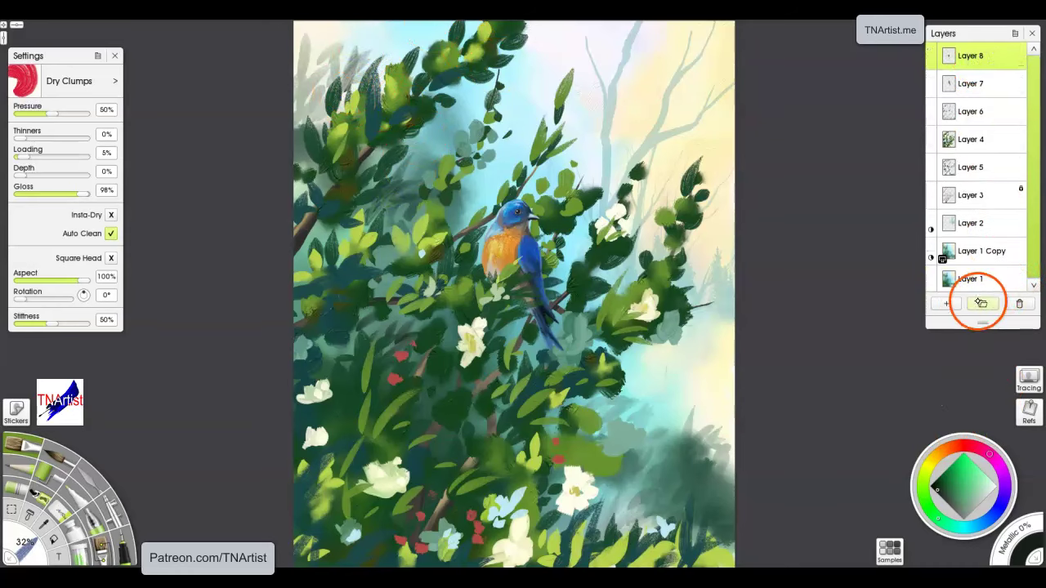
- Add a new layer above Layer 8 and brush dark green grass strokes along the bottom edge of the painting
{"action": "left_click", "coordinate": [947, 304]}
{"action": "left_click_drag", "start_coordinate": [675, 441], "coordinate": [684, 383]}
{"action": "left_click_drag", "start_coordinate": [622, 473], "coordinate": [564, 538]}
{"action": "left_click_drag", "start_coordinate": [584, 474], "coordinate": [537, 534]}
{"action": "left_click_drag", "start_coordinate": [945, 482], "coordinate": [938, 483]}
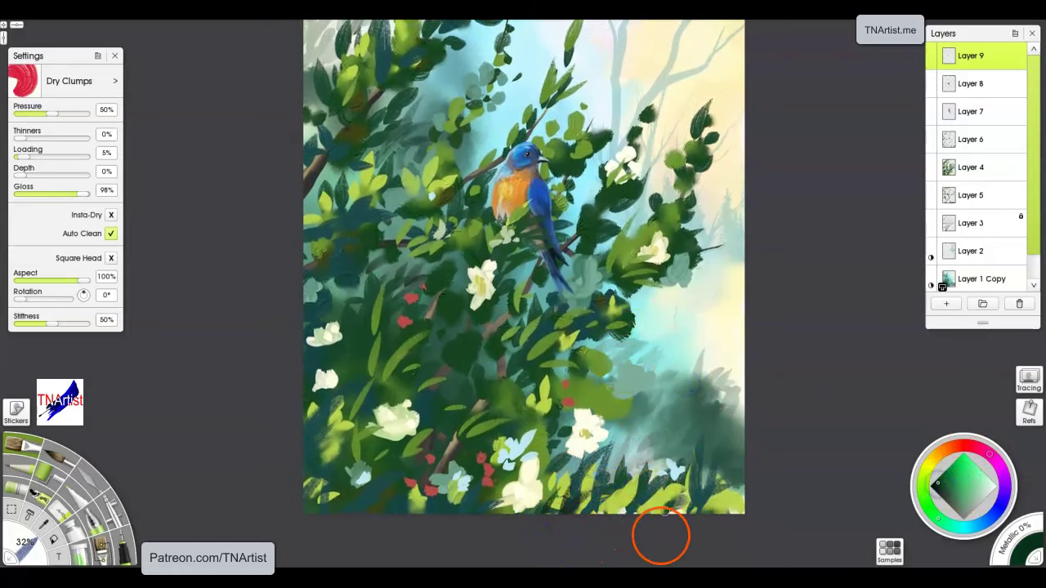
{"action": "left_click_drag", "start_coordinate": [666, 527], "coordinate": [694, 466]}
{"action": "left_click_drag", "start_coordinate": [700, 516], "coordinate": [741, 480]}
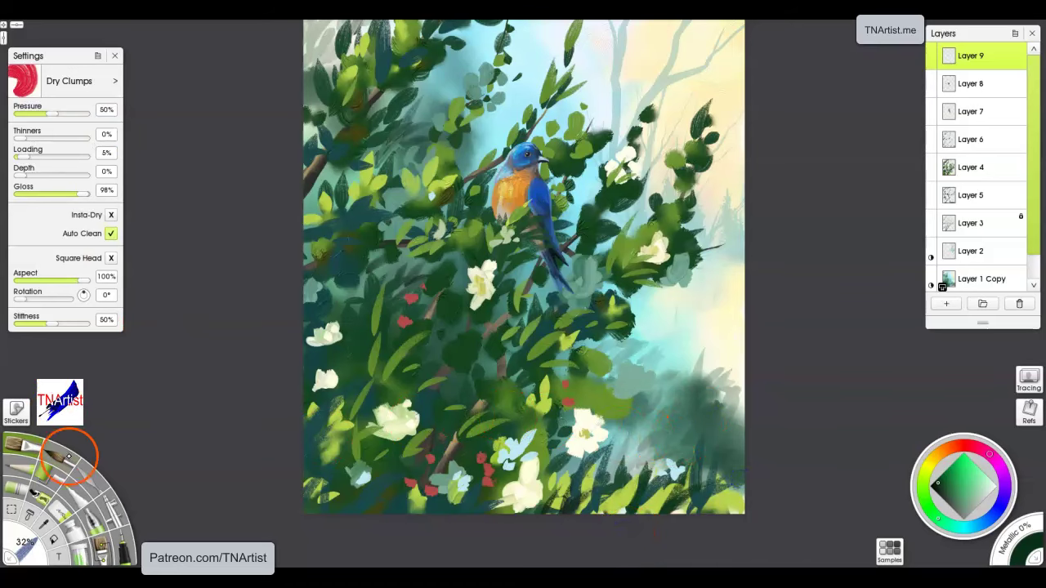
- Switch to the Ink Pen and set its size to 19%
{"action": "left_click", "coordinate": [124, 540]}
{"action": "left_click", "coordinate": [454, 482]}
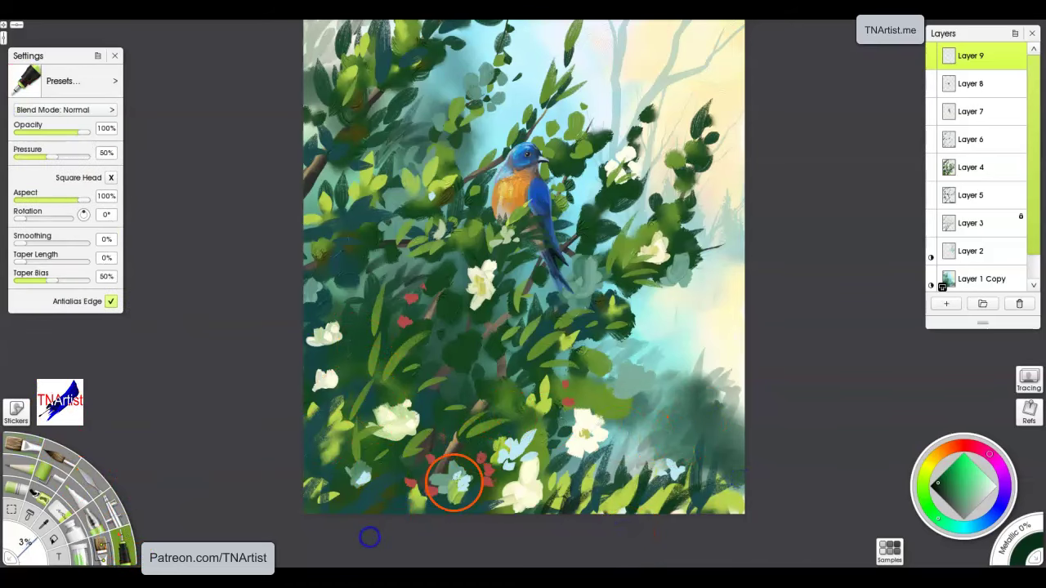
{"action": "left_click_drag", "start_coordinate": [418, 521], "coordinate": [446, 501]}
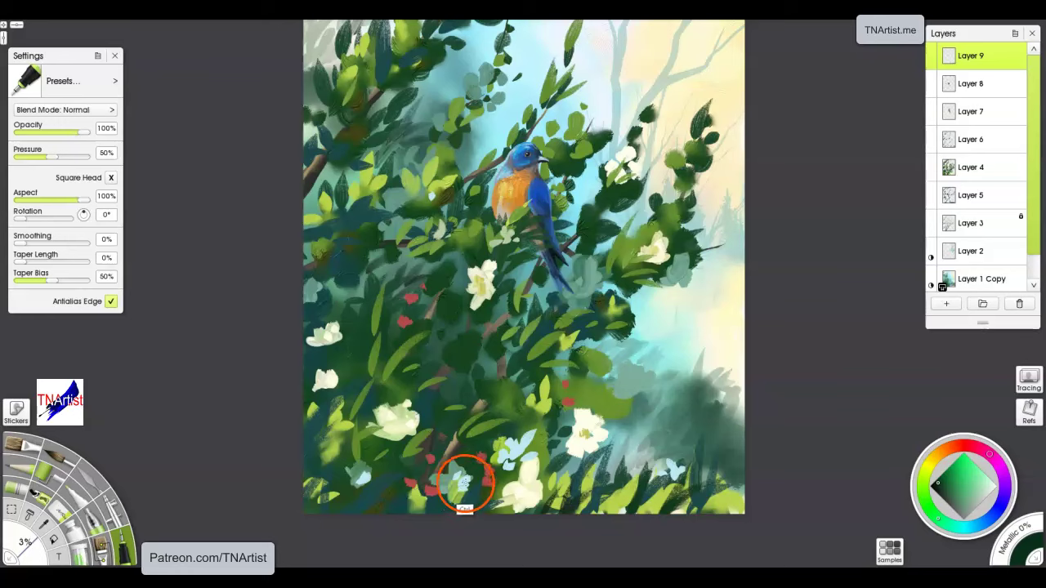
{"action": "key", "text": "]"}
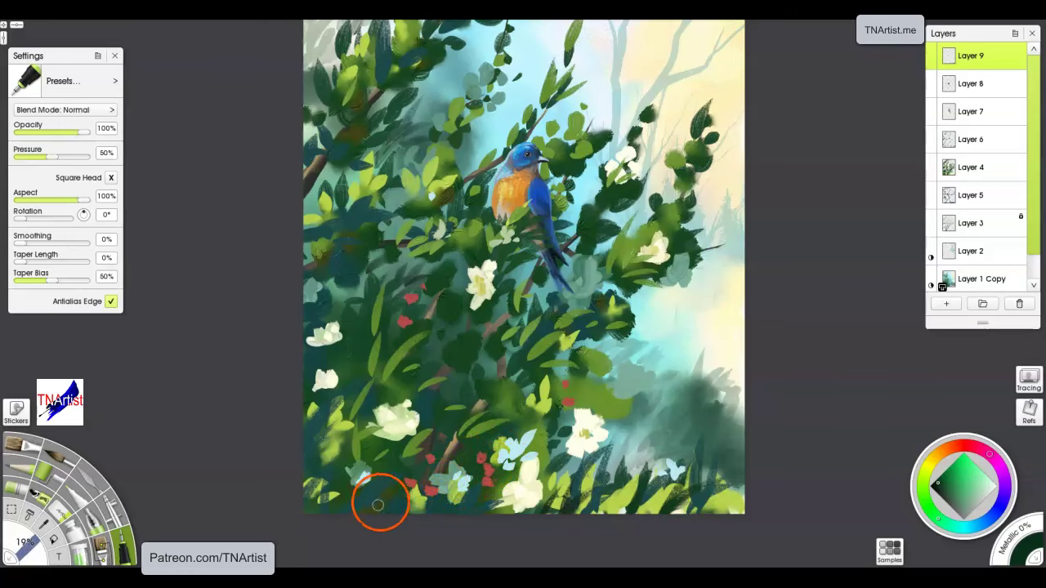
{"action": "left_click", "coordinate": [949, 490]}
{"action": "left_click_drag", "start_coordinate": [373, 514], "coordinate": [480, 447]}
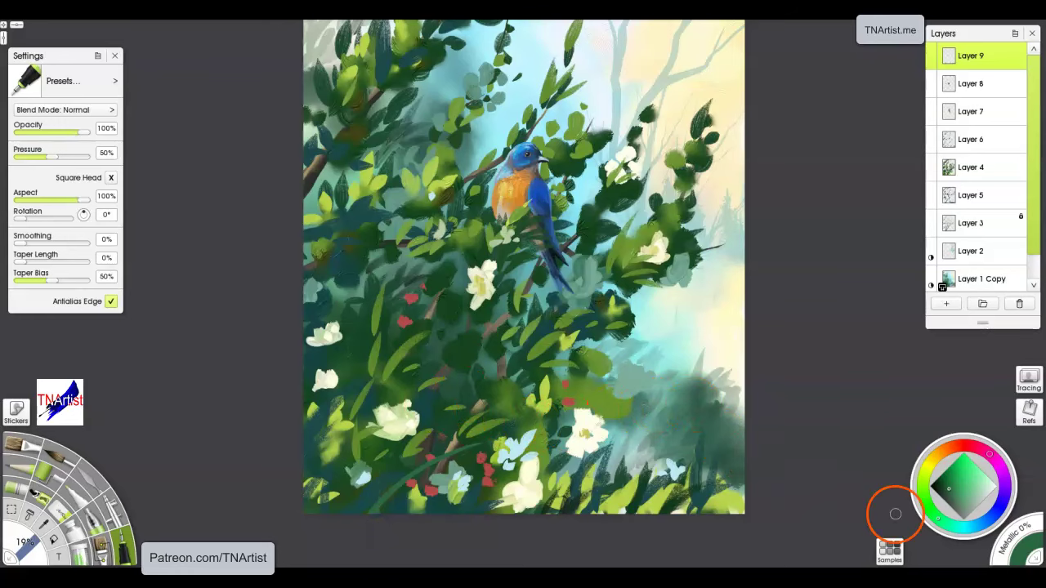
{"action": "key", "text": "ctrl+z"}
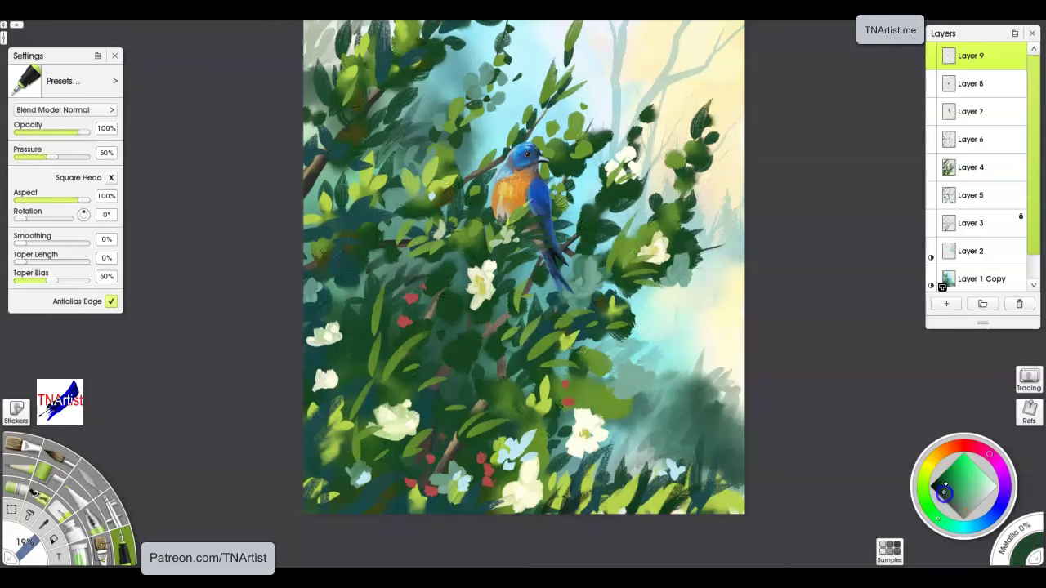
- Draw curved dark green grass blades over the lower bush and across the painting's lower-left corner
{"action": "left_click_drag", "start_coordinate": [464, 470], "coordinate": [387, 528]}
{"action": "left_click_drag", "start_coordinate": [473, 367], "coordinate": [451, 511]}
{"action": "left_click_drag", "start_coordinate": [548, 435], "coordinate": [473, 523]}
{"action": "left_click_drag", "start_coordinate": [568, 474], "coordinate": [491, 542]}
{"action": "left_click_drag", "start_coordinate": [540, 436], "coordinate": [523, 534]}
{"action": "mouse_move", "coordinate": [623, 479]}
{"action": "left_mouse_down"}
{"action": "mouse_move", "coordinate": [589, 535]}
{"action": "mouse_move", "coordinate": [679, 417]}
{"action": "left_mouse_up"}
{"action": "left_click_drag", "start_coordinate": [651, 521], "coordinate": [665, 408]}
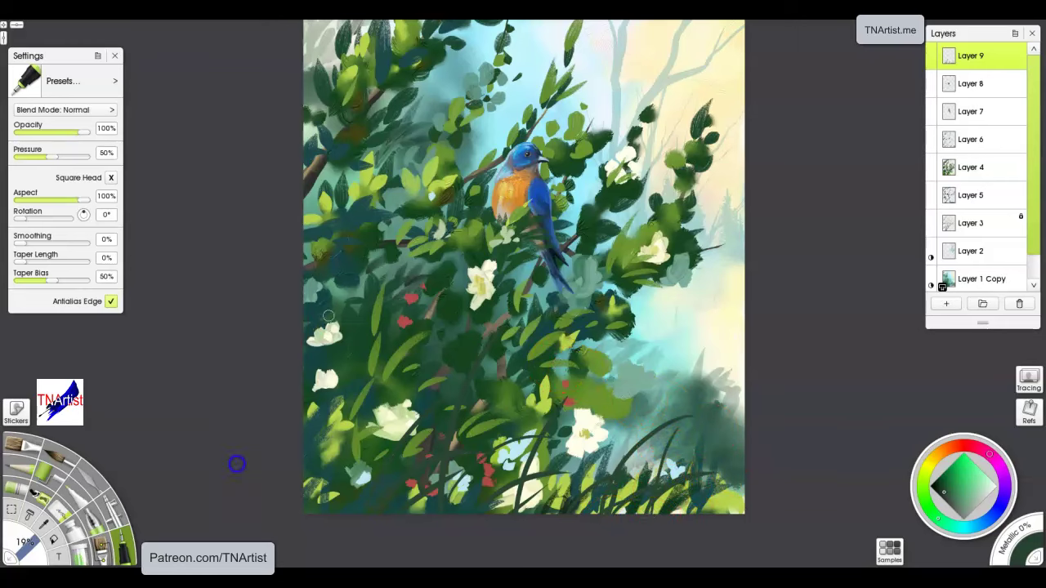
{"action": "left_click_drag", "start_coordinate": [280, 501], "coordinate": [392, 361]}
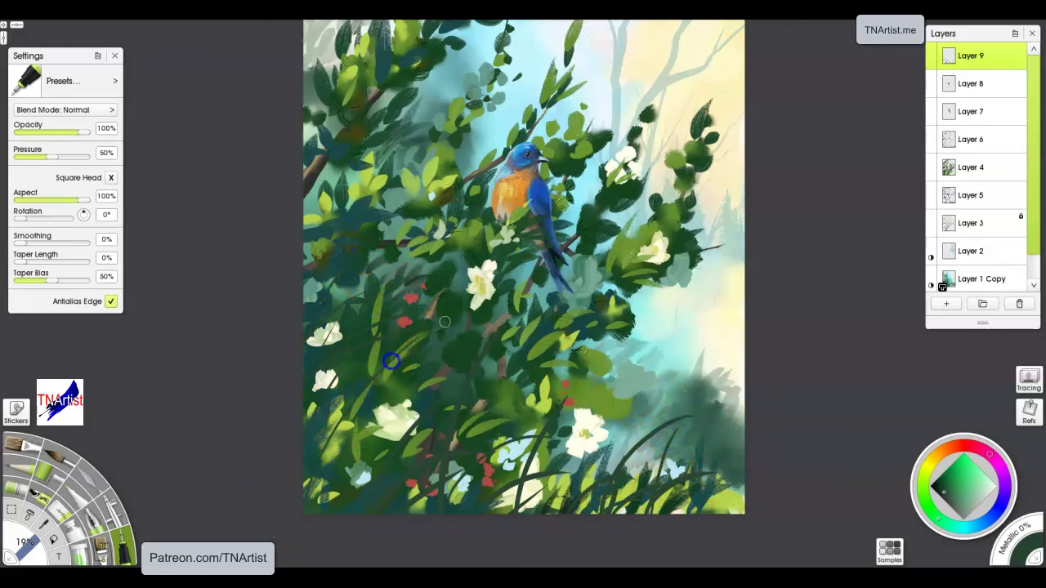
{"action": "mouse_move", "coordinate": [303, 514]}
{"action": "left_mouse_down"}
{"action": "mouse_move", "coordinate": [392, 519]}
{"action": "mouse_move", "coordinate": [415, 392]}
{"action": "left_mouse_up"}
- Draw tall dark grass blades rising from the painting's lower-right corner over the misty foliage
{"action": "left_click_drag", "start_coordinate": [736, 516], "coordinate": [724, 421]}
{"action": "mouse_move", "coordinate": [743, 498]}
{"action": "left_mouse_down"}
{"action": "mouse_move", "coordinate": [720, 363]}
{"action": "mouse_move", "coordinate": [739, 364]}
{"action": "mouse_move", "coordinate": [702, 362]}
{"action": "left_mouse_up"}
{"action": "left_click_drag", "start_coordinate": [739, 523], "coordinate": [685, 364]}
{"action": "left_click_drag", "start_coordinate": [697, 482], "coordinate": [679, 399]}
{"action": "left_click_drag", "start_coordinate": [652, 485], "coordinate": [653, 438]}
- Choose a slightly brighter dark green and add longer grass blades along the bottom, including a tall one at the right edge
{"action": "left_click", "coordinate": [944, 487]}
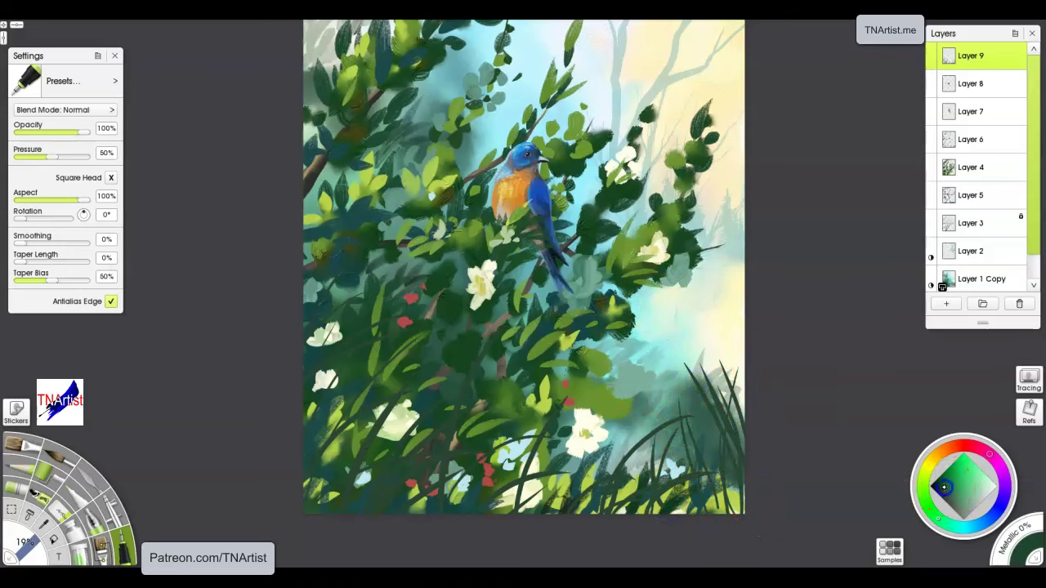
{"action": "mouse_move", "coordinate": [618, 507]}
{"action": "left_mouse_down"}
{"action": "mouse_move", "coordinate": [638, 415]}
{"action": "mouse_move", "coordinate": [663, 372]}
{"action": "left_mouse_up"}
{"action": "left_click_drag", "start_coordinate": [565, 491], "coordinate": [575, 443]}
{"action": "left_click_drag", "start_coordinate": [531, 482], "coordinate": [546, 438]}
{"action": "mouse_move", "coordinate": [393, 525]}
{"action": "left_mouse_down"}
{"action": "mouse_move", "coordinate": [442, 445]}
{"action": "mouse_move", "coordinate": [397, 470]}
{"action": "left_mouse_up"}
{"action": "left_click_drag", "start_coordinate": [740, 510], "coordinate": [734, 320]}
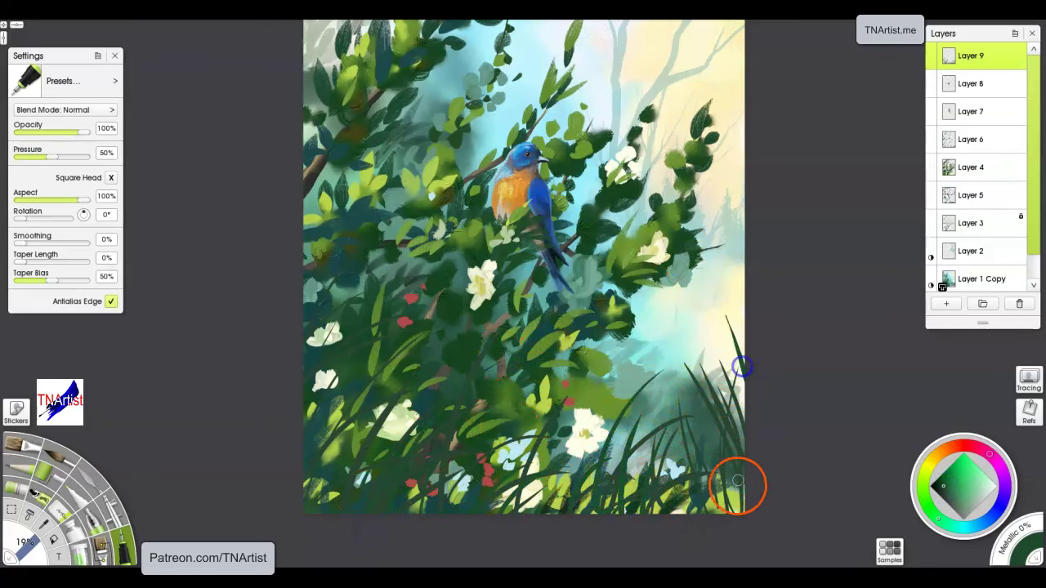
- Pick a more saturated green and layer tall grass blades along the whole bottom, from the right corner to the left corner
{"action": "left_click", "coordinate": [942, 480]}
{"action": "mouse_move", "coordinate": [738, 537]}
{"action": "left_mouse_down"}
{"action": "mouse_move", "coordinate": [712, 367]}
{"action": "mouse_move", "coordinate": [715, 471]}
{"action": "left_mouse_up"}
{"action": "left_click_drag", "start_coordinate": [688, 520], "coordinate": [667, 400]}
{"action": "left_click_drag", "start_coordinate": [647, 531], "coordinate": [675, 334]}
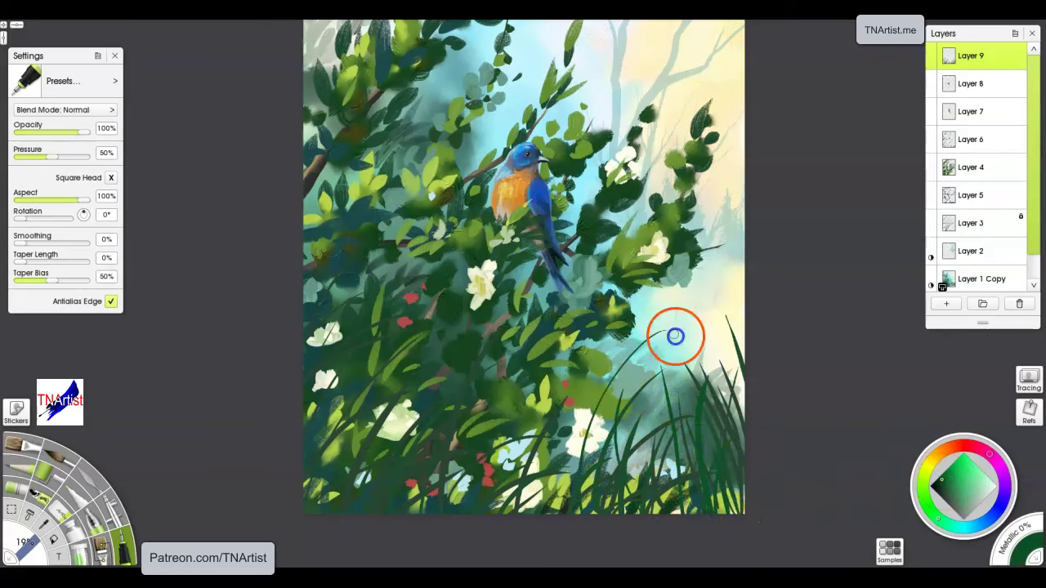
{"action": "left_click_drag", "start_coordinate": [466, 544], "coordinate": [419, 428]}
{"action": "mouse_move", "coordinate": [353, 533]}
{"action": "left_mouse_down"}
{"action": "mouse_move", "coordinate": [311, 418]}
{"action": "mouse_move", "coordinate": [337, 369]}
{"action": "left_mouse_up"}
{"action": "left_click_drag", "start_coordinate": [309, 536], "coordinate": [388, 362]}
{"action": "left_click_drag", "start_coordinate": [276, 532], "coordinate": [427, 237]}
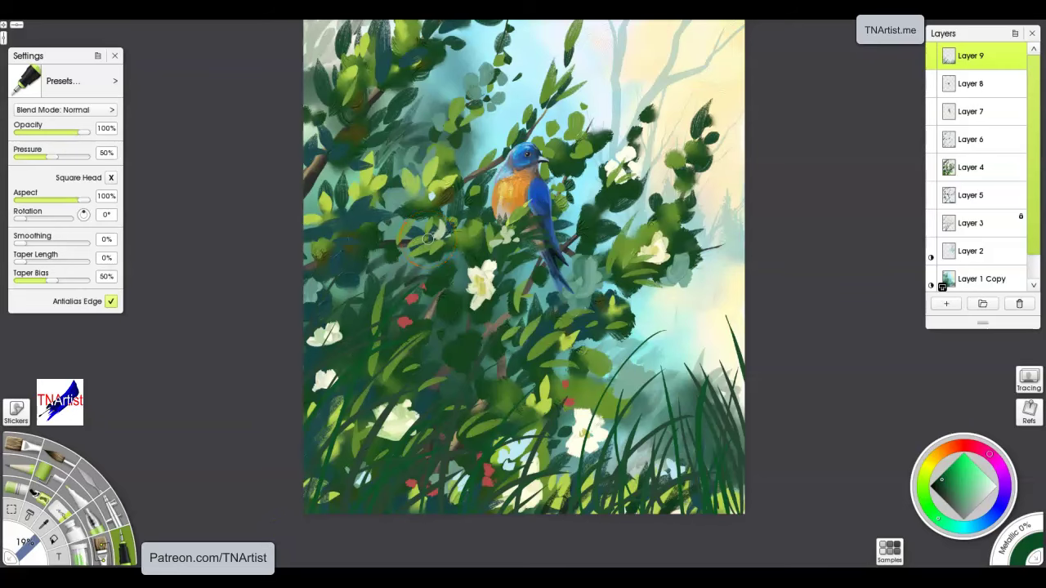
- Examine the painting at 100% scale and reset the canvas scale to see the whole composition
{"action": "mouse_move", "coordinate": [665, 327]}
{"action": "left_mouse_down"}
{"action": "mouse_move", "coordinate": [658, 411]}
{"action": "mouse_move", "coordinate": [672, 397]}
{"action": "mouse_move", "coordinate": [670, 368]}
{"action": "left_mouse_up"}
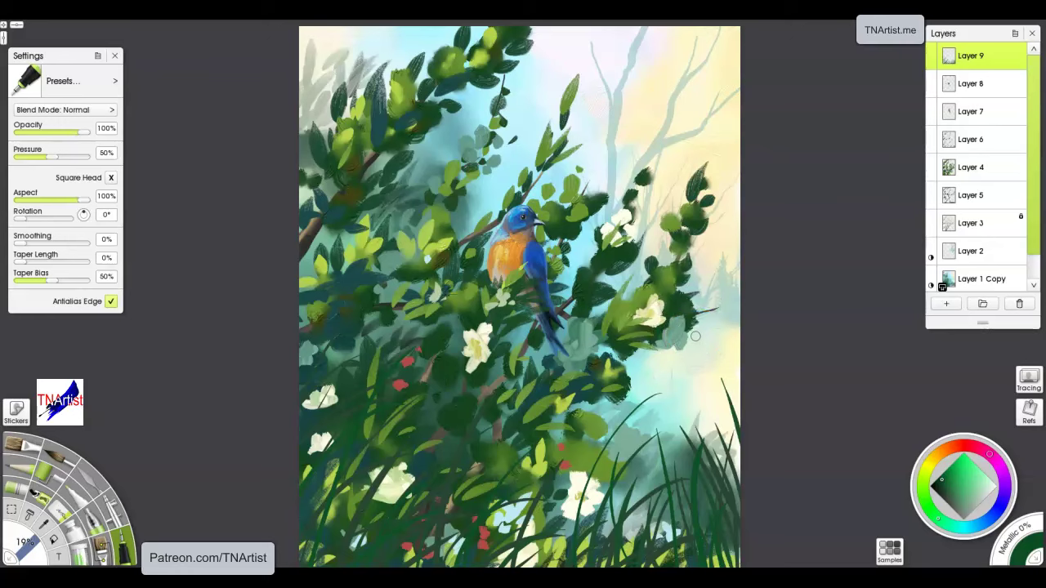
{"action": "right_click", "coordinate": [695, 335]}
{"action": "left_click", "coordinate": [728, 383]}
{"action": "right_click", "coordinate": [651, 335]}
{"action": "left_click", "coordinate": [698, 374]}
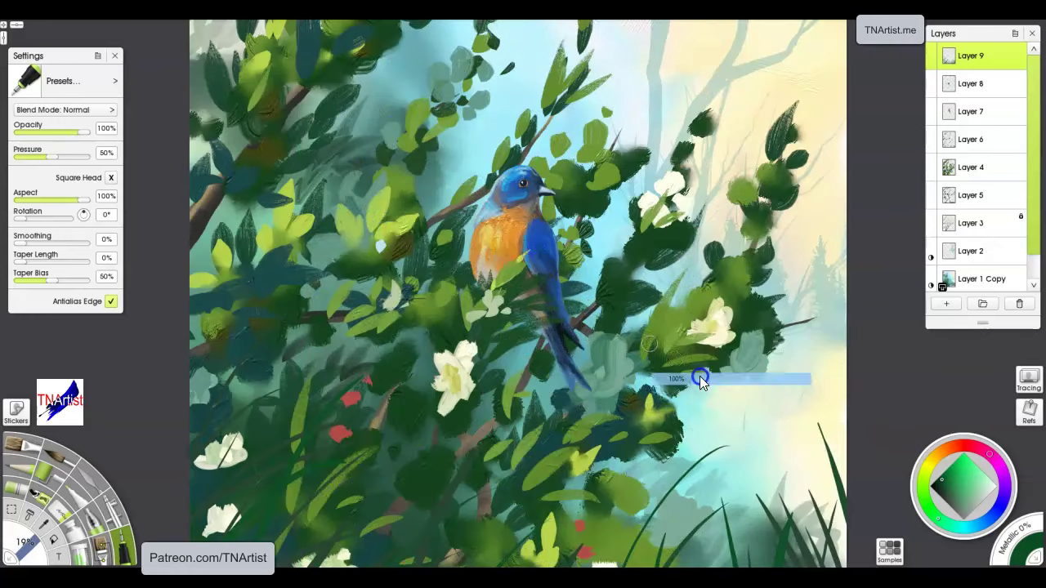
{"action": "right_click", "coordinate": [658, 354]}
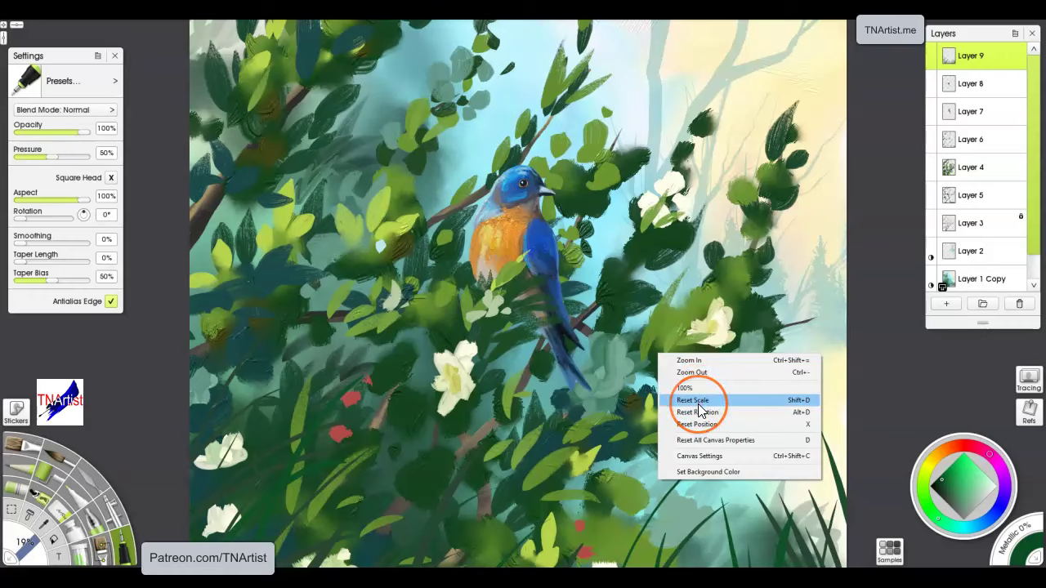
{"action": "left_click", "coordinate": [696, 401]}
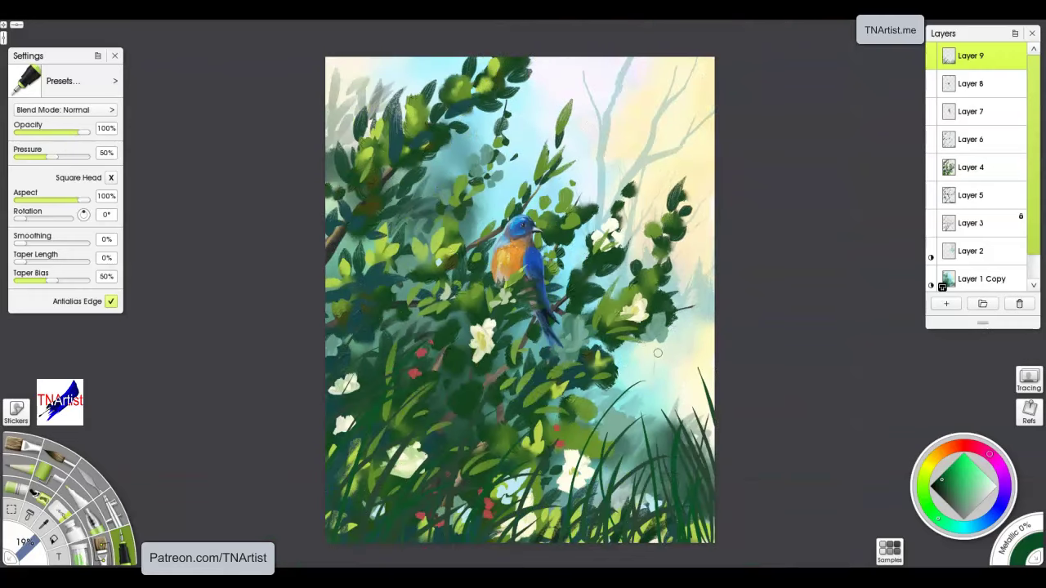